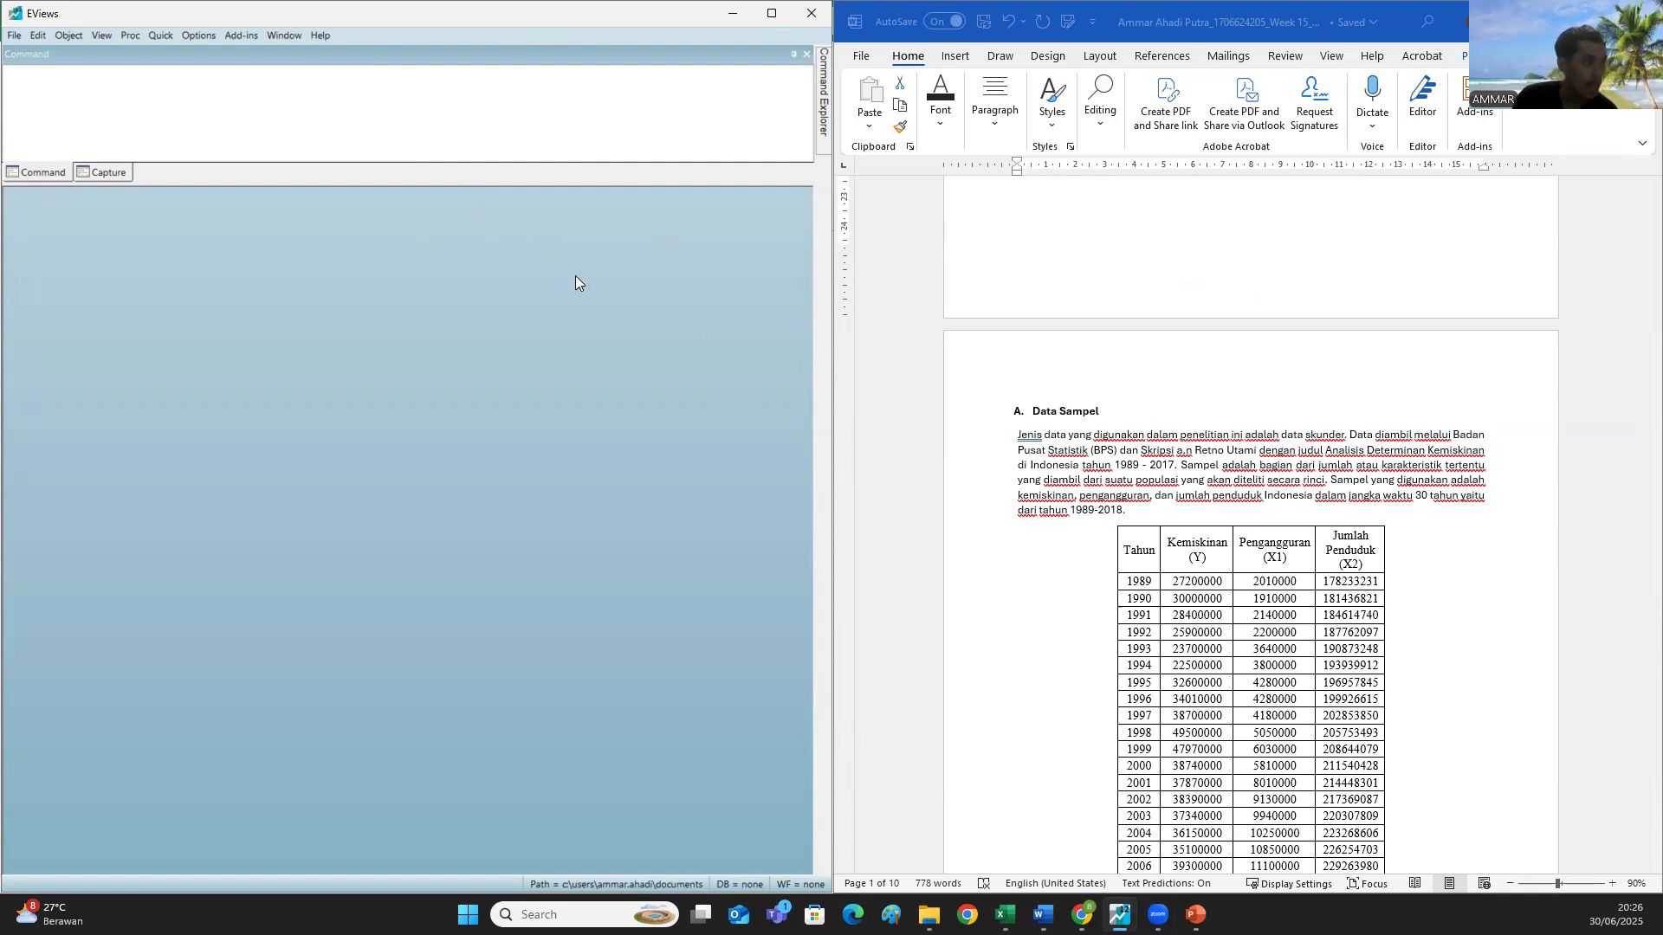
- Read through the Word report's sample data table, theoretical framework diagram and list of data analysis techniques
scroll(1412, 479, down, 4)
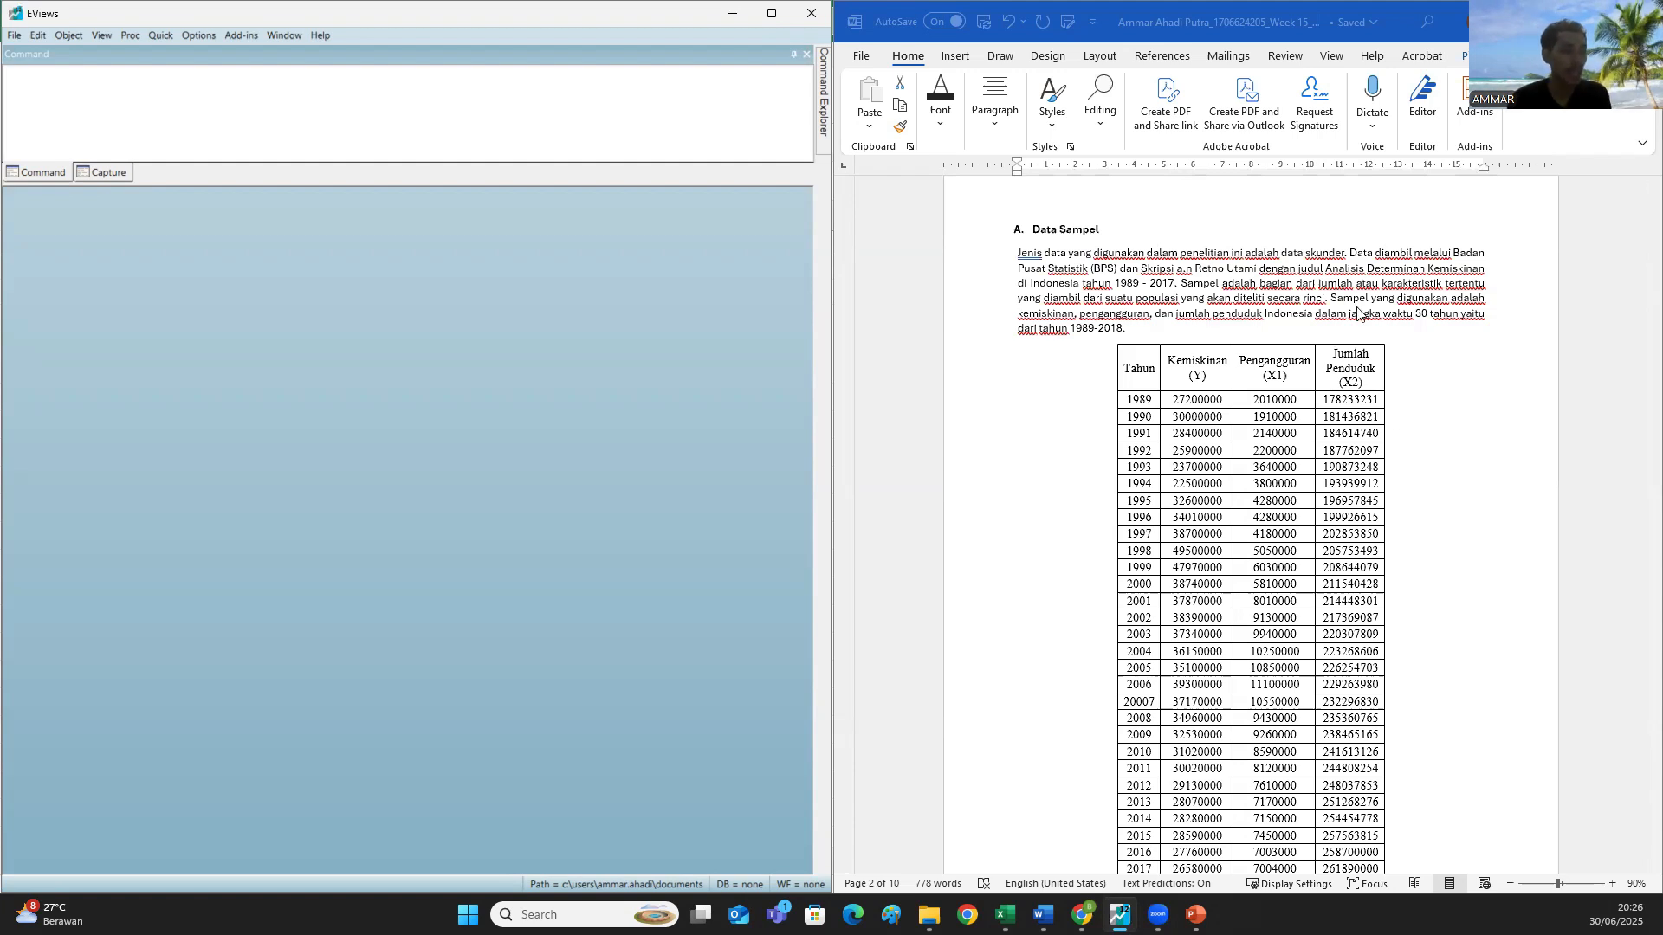
scroll(1356, 329, down, 2)
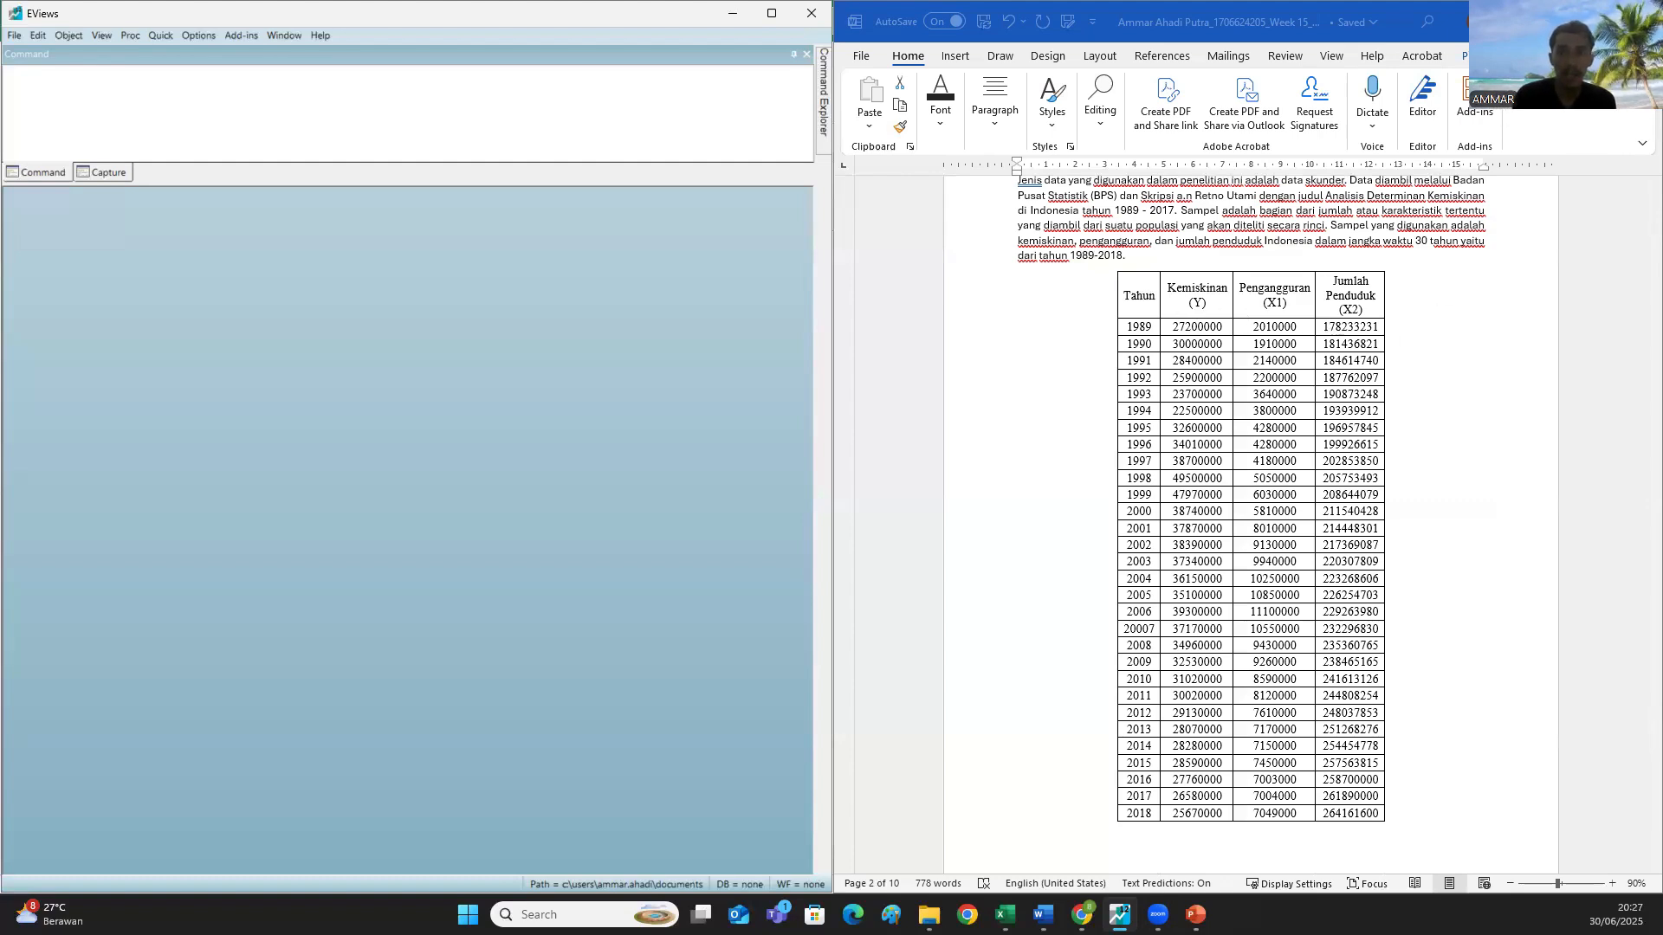
key(alt+Tab)
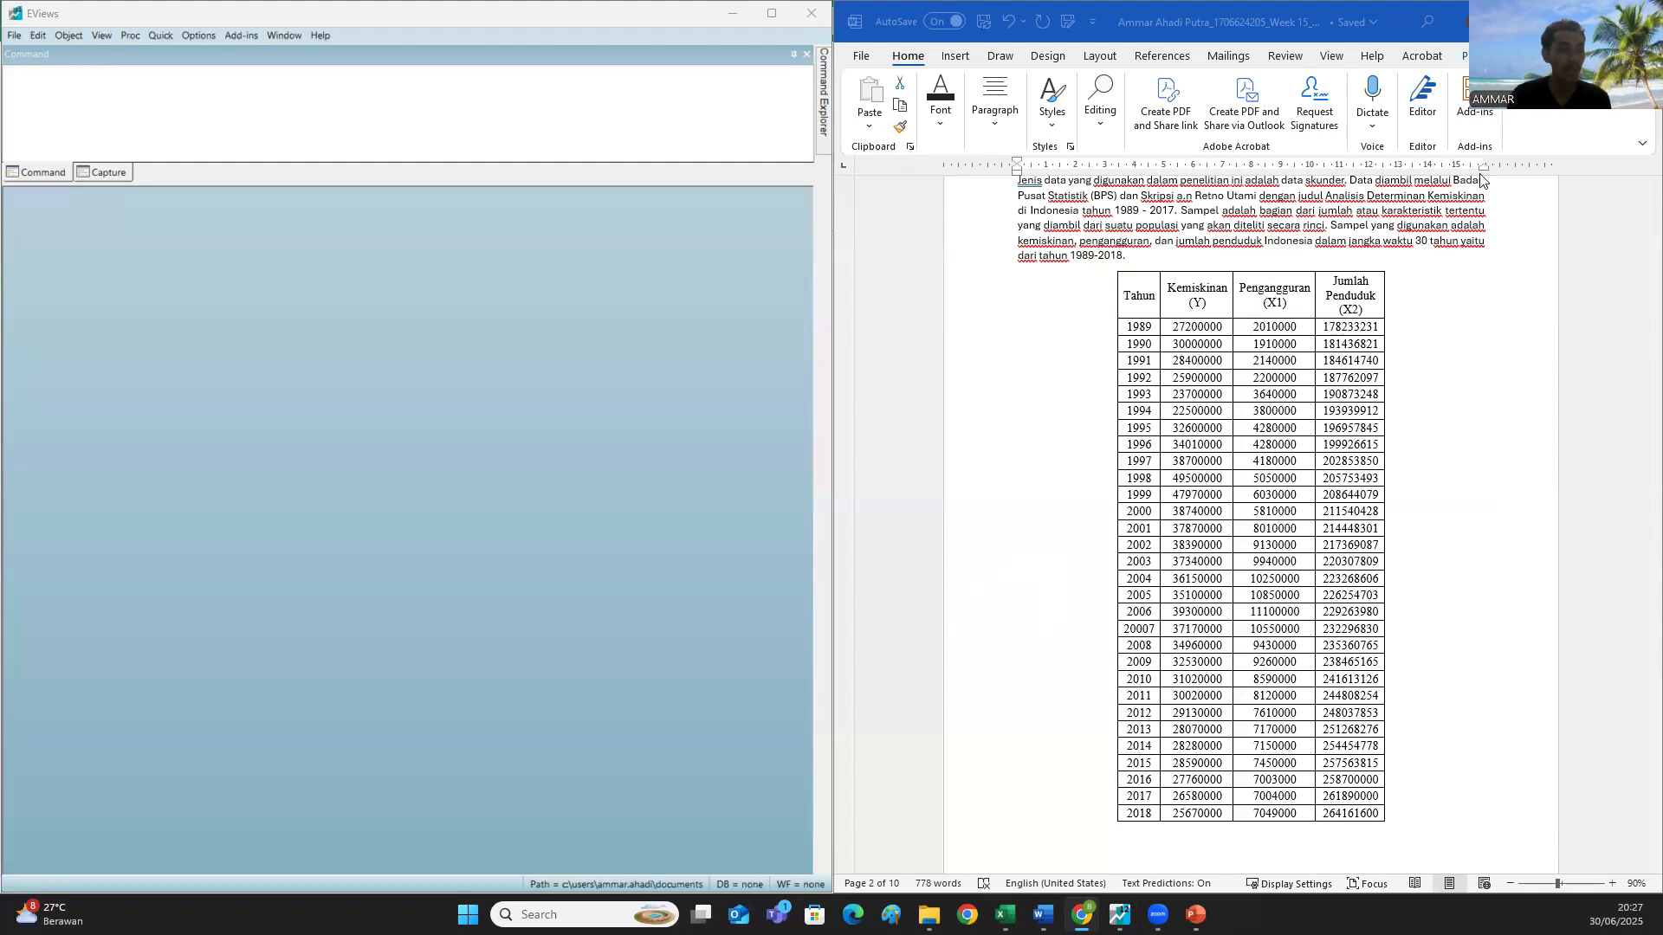
scroll(1489, 466, down, 2)
scroll(1489, 469, down, 8)
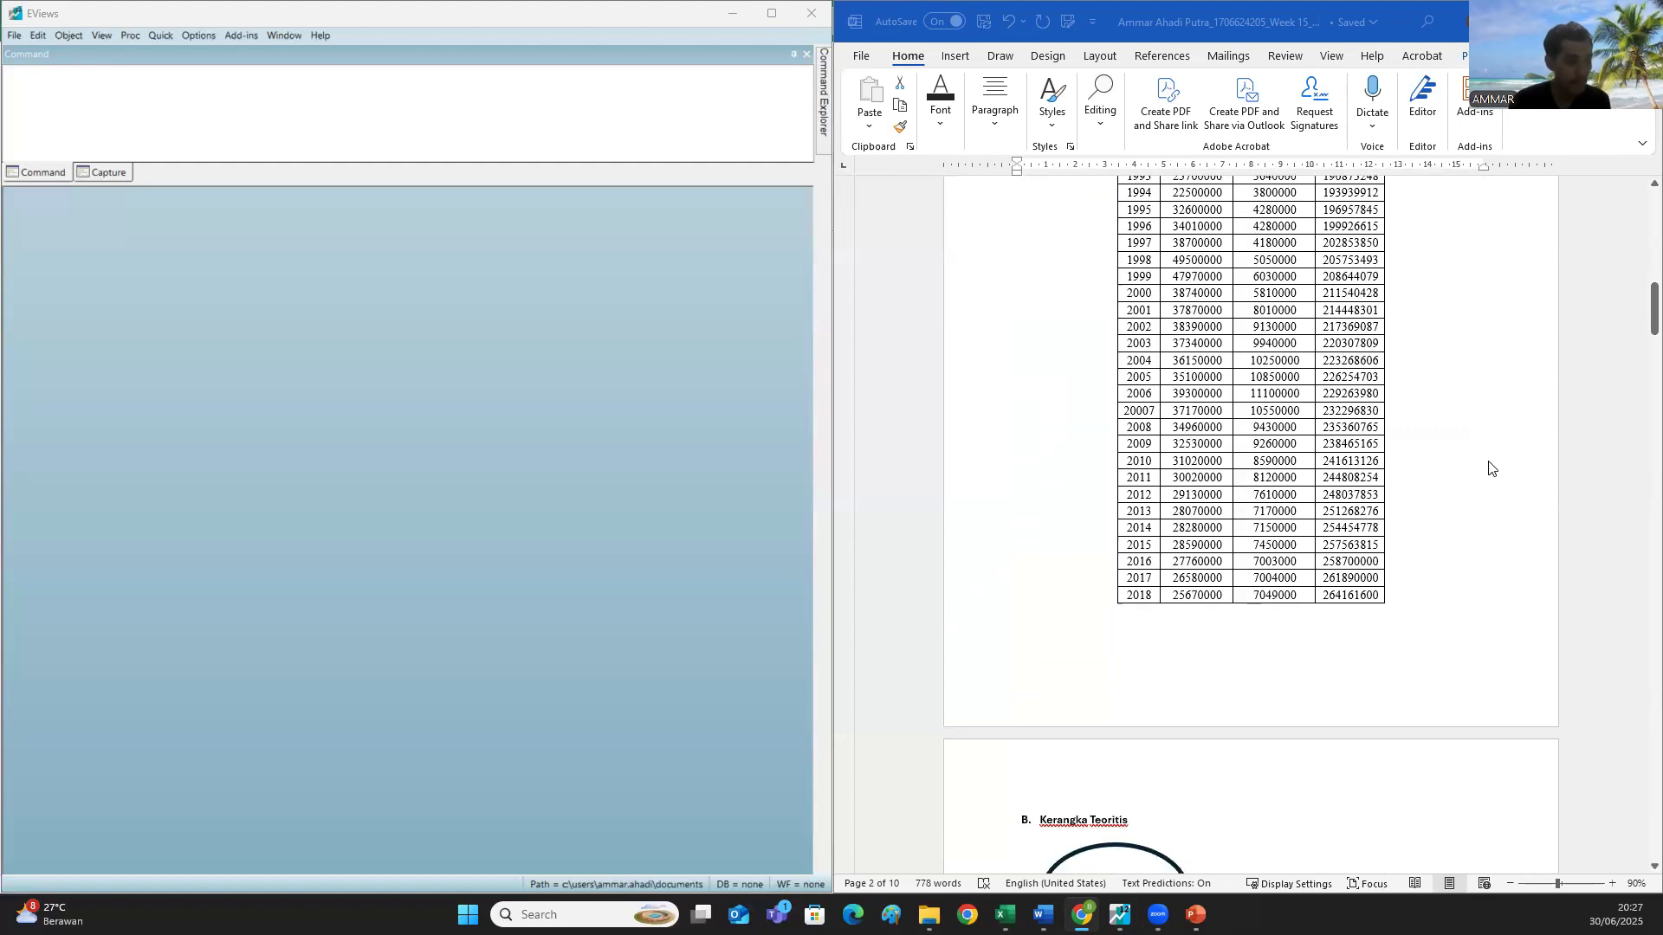
scroll(1468, 488, down, 4)
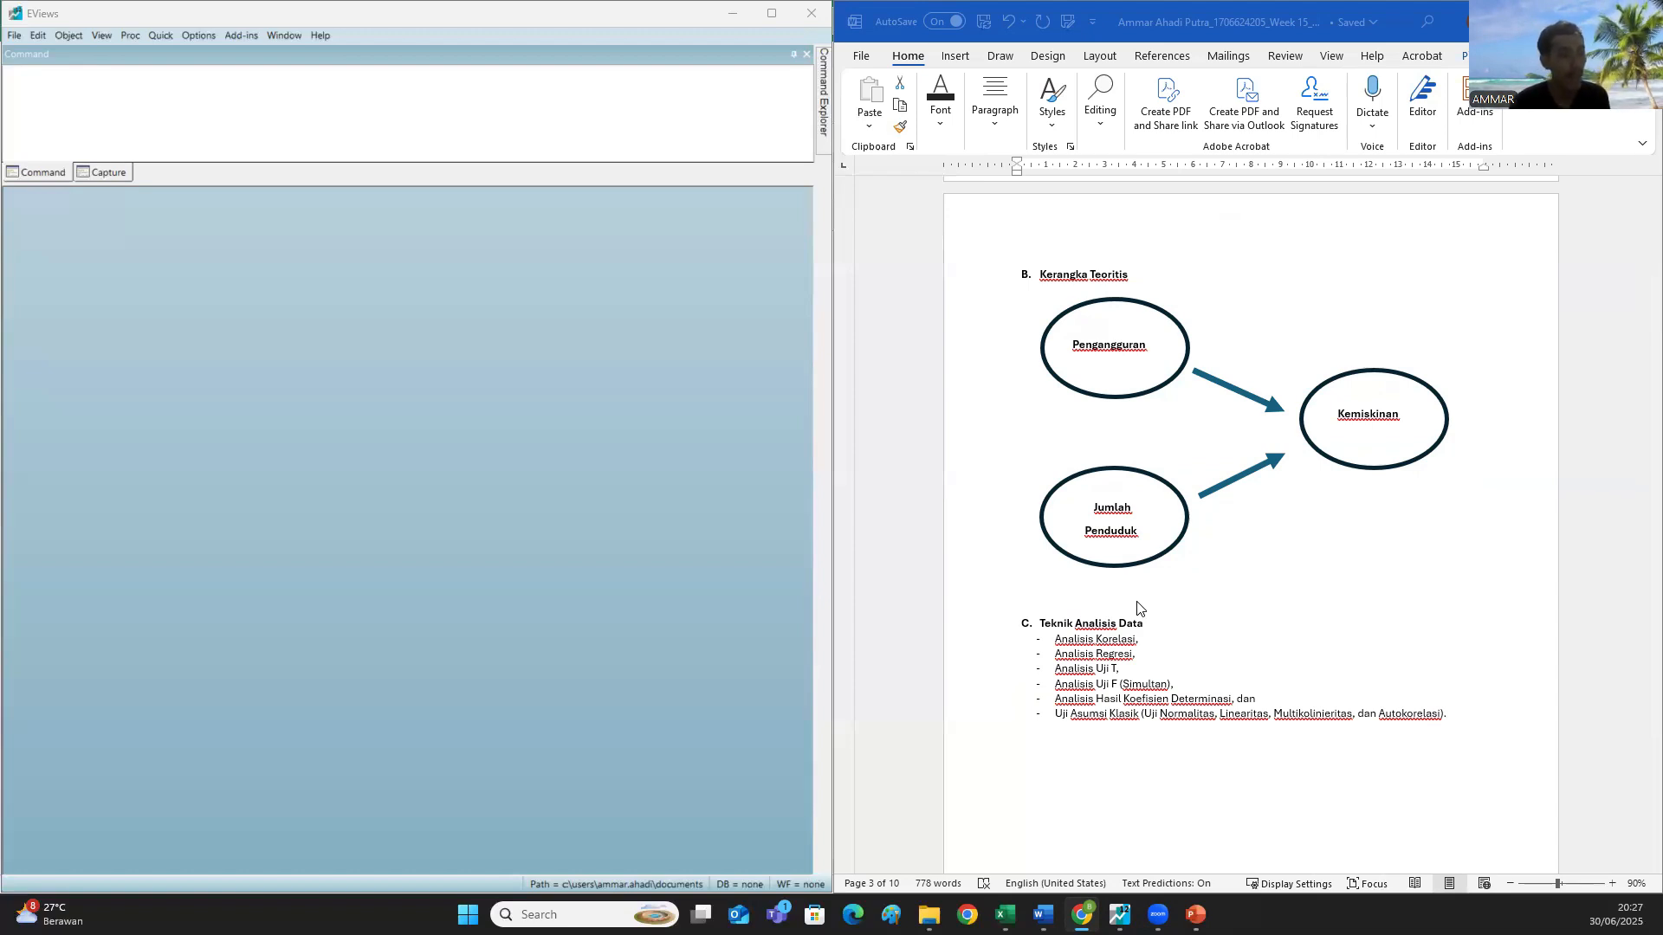
scroll(1140, 610, down, 1)
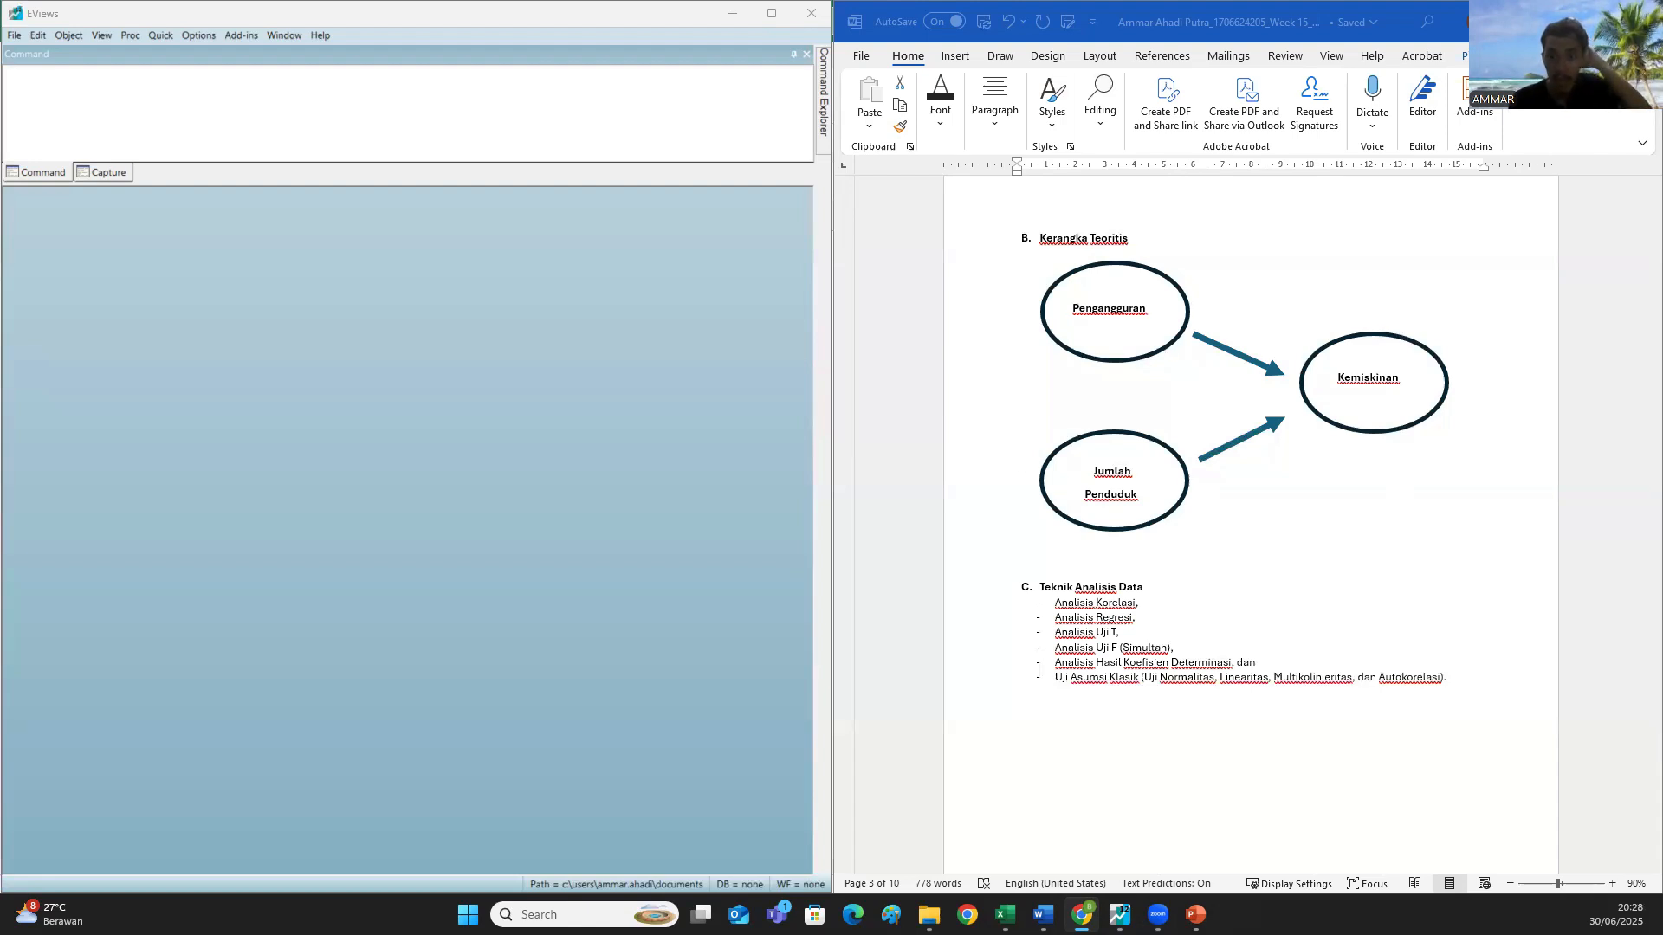
scroll(1248, 497, up, 8)
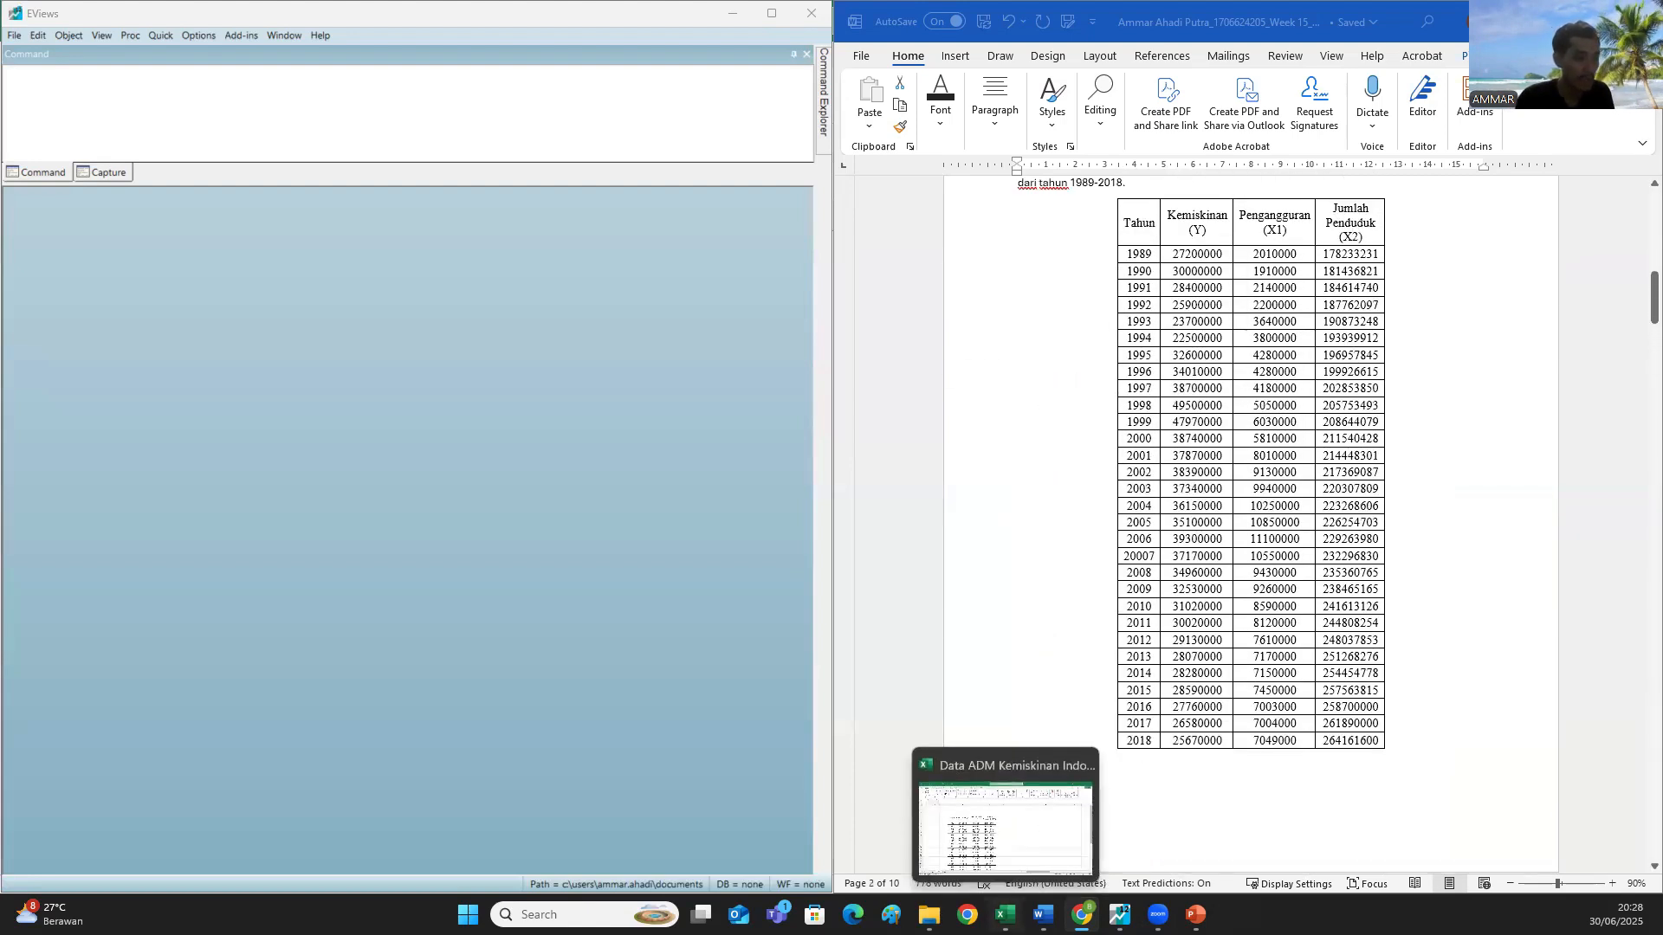
- Switch to the Excel workbook Data ADM Kemiskinan Indonesia and look over its yearly poverty, unemployment and population table
click(1005, 916)
scroll(658, 605, down, 5)
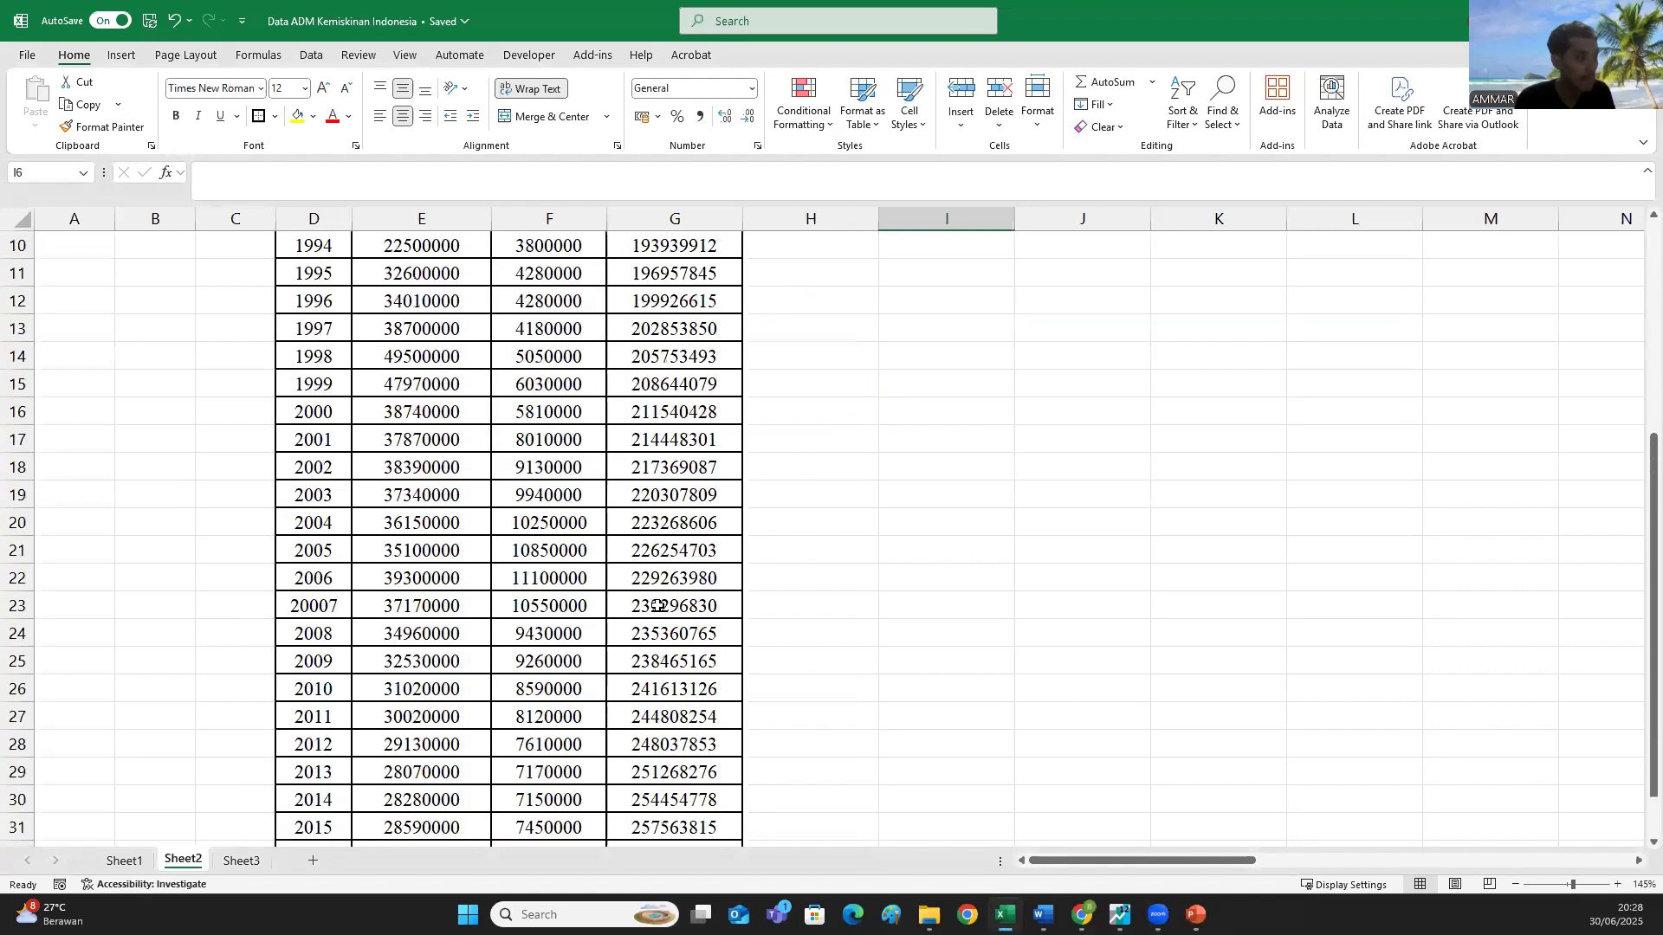
scroll(658, 606, up, 2)
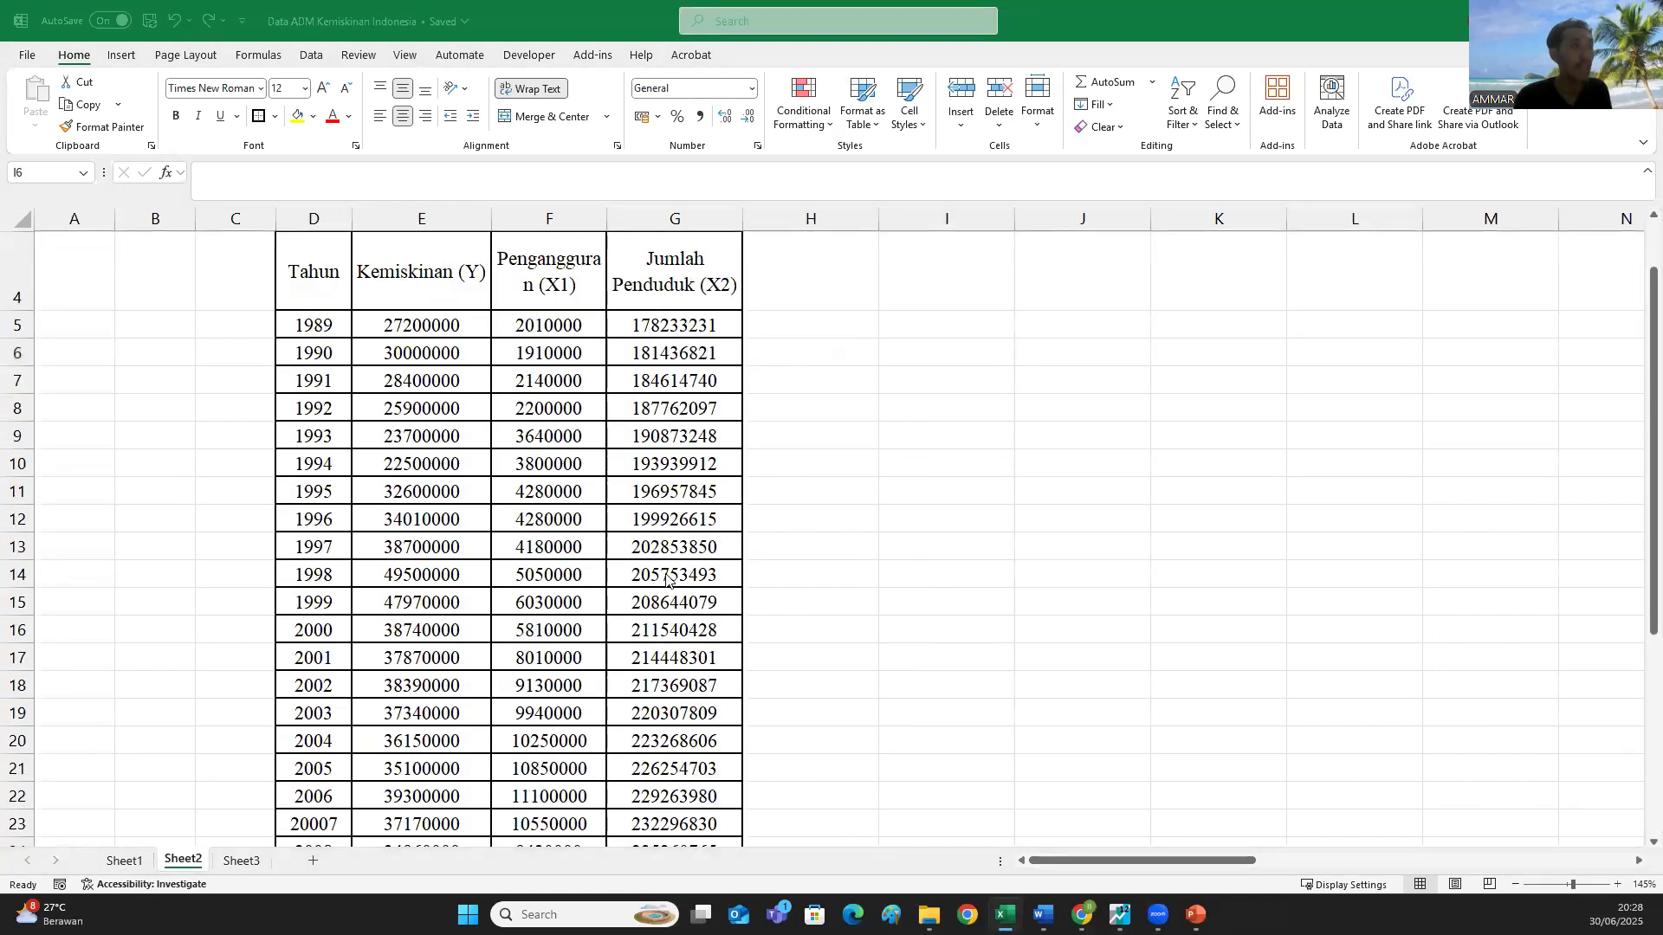
- Switch back to EViews and start creating a new workfile
key(alt+Tab)
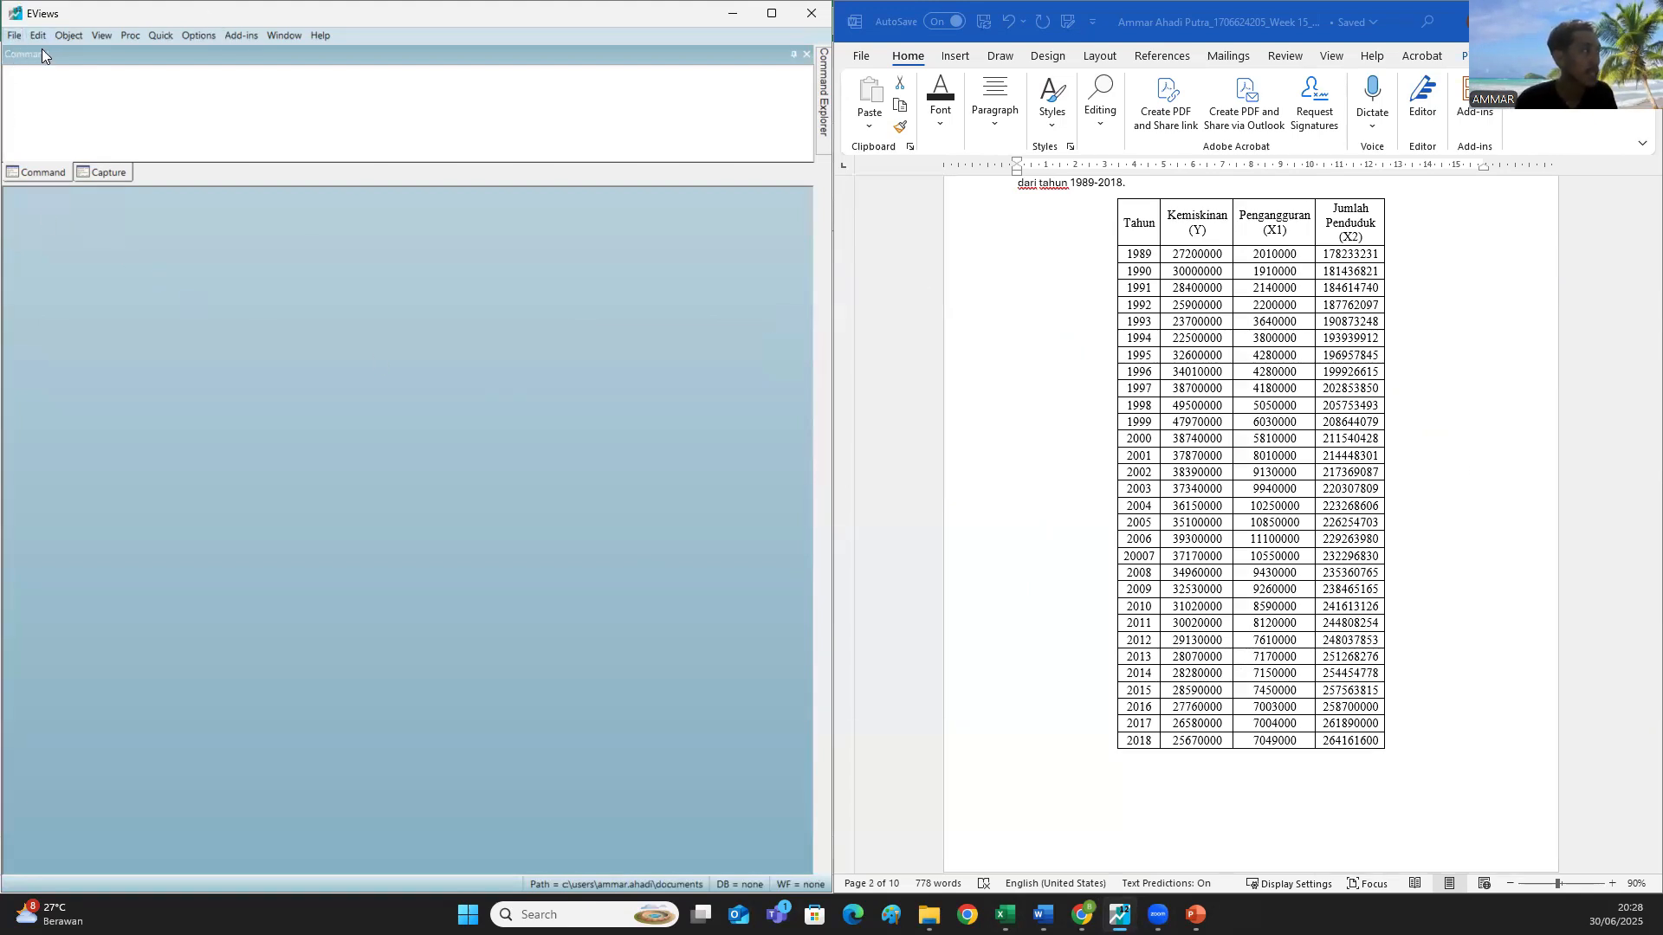
click(14, 35)
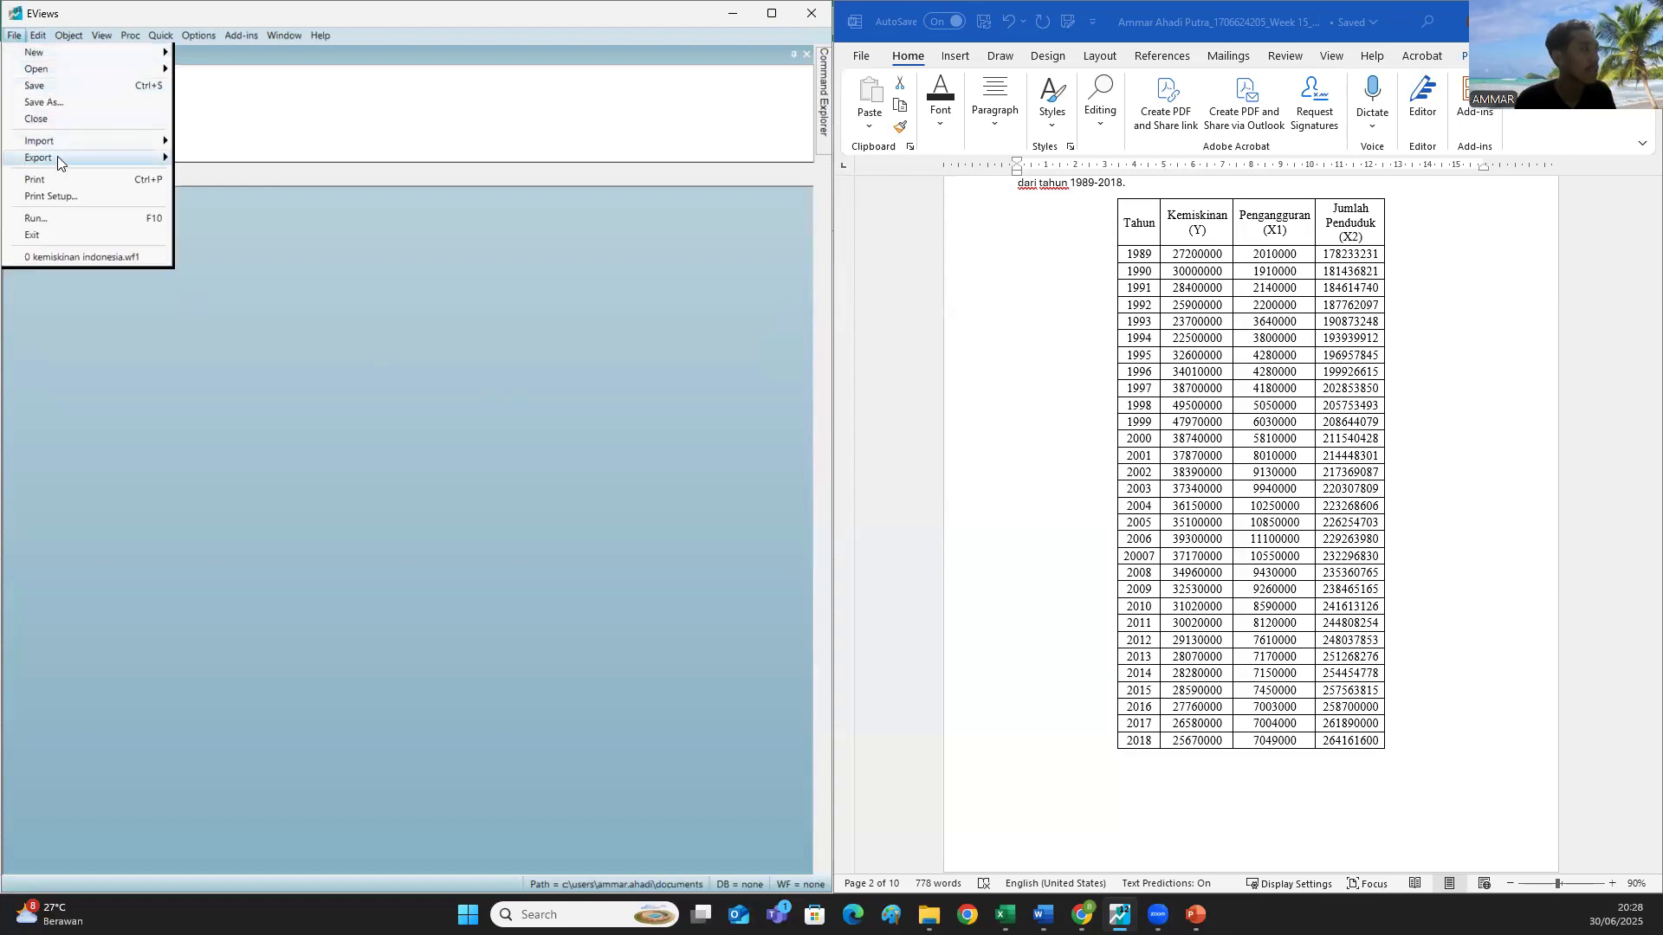
mouse_move(85, 52)
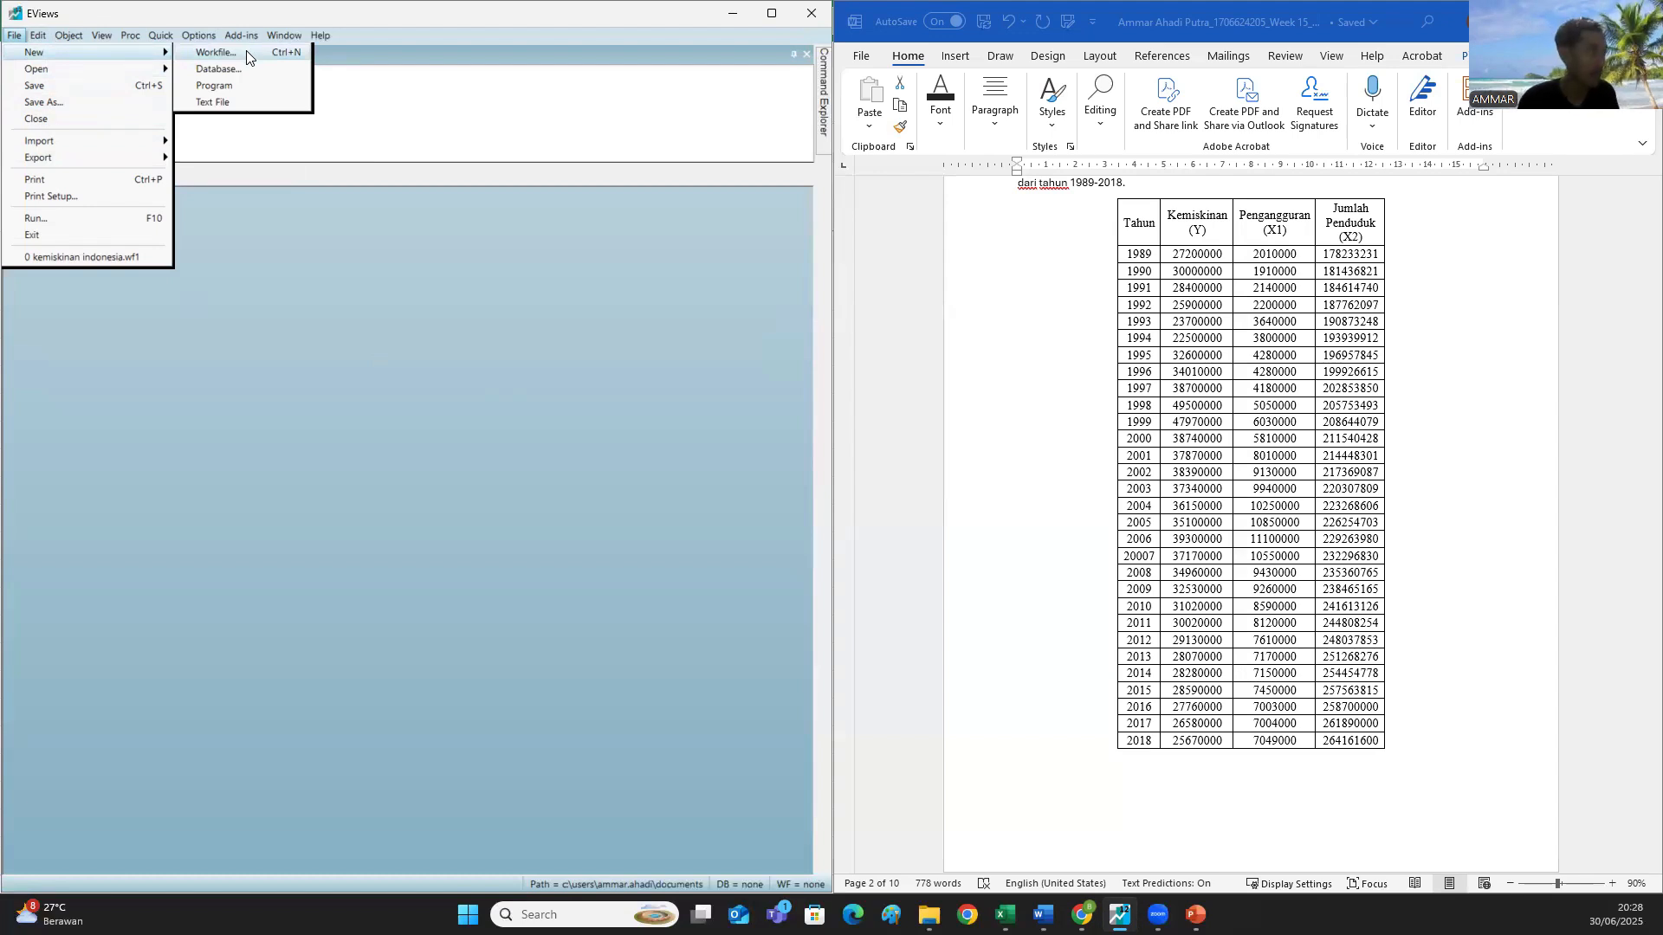
click(217, 52)
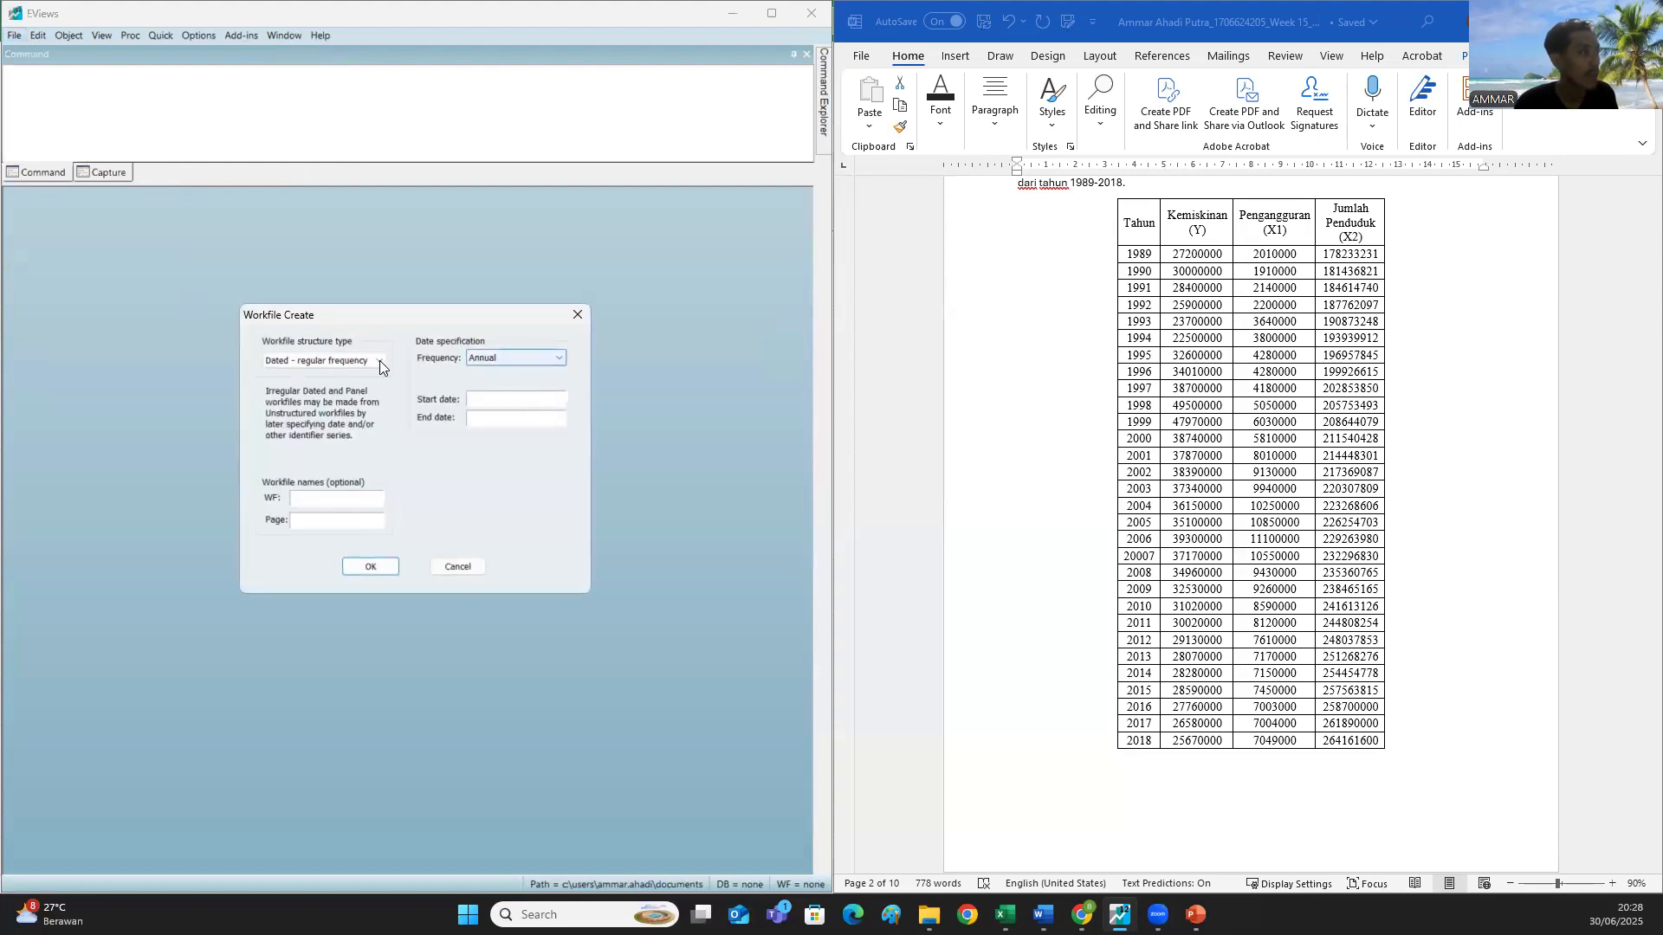
- Try the Balanced Panel structure type for the workfile and return it to Dated - regular frequency
click(303, 360)
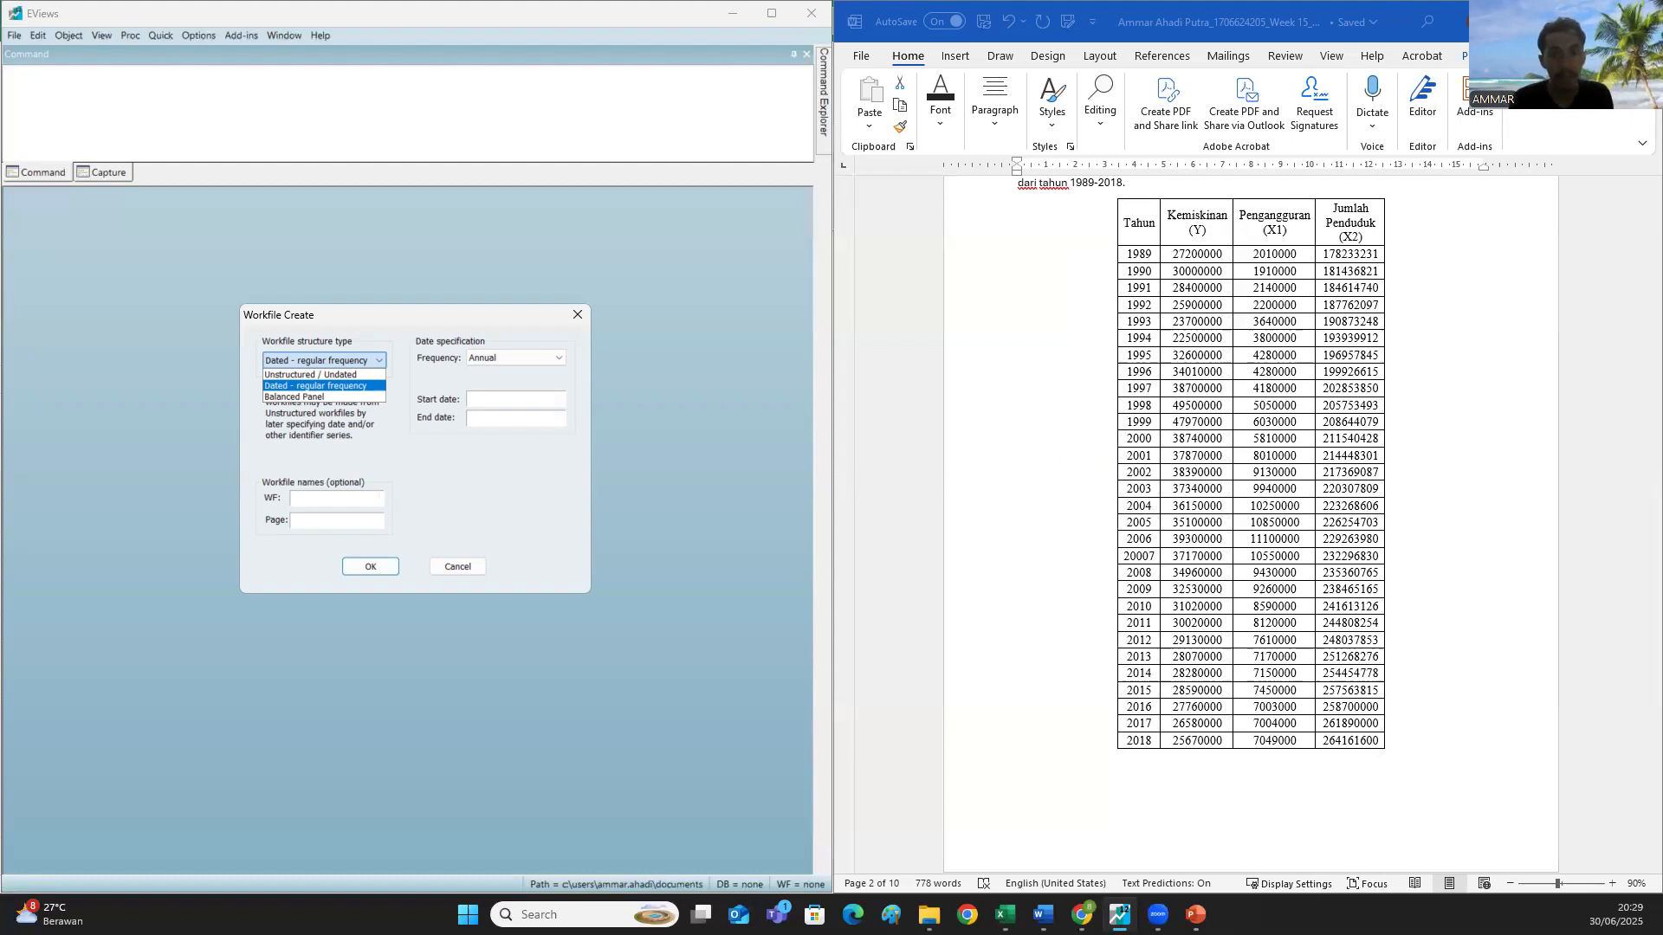
click(275, 398)
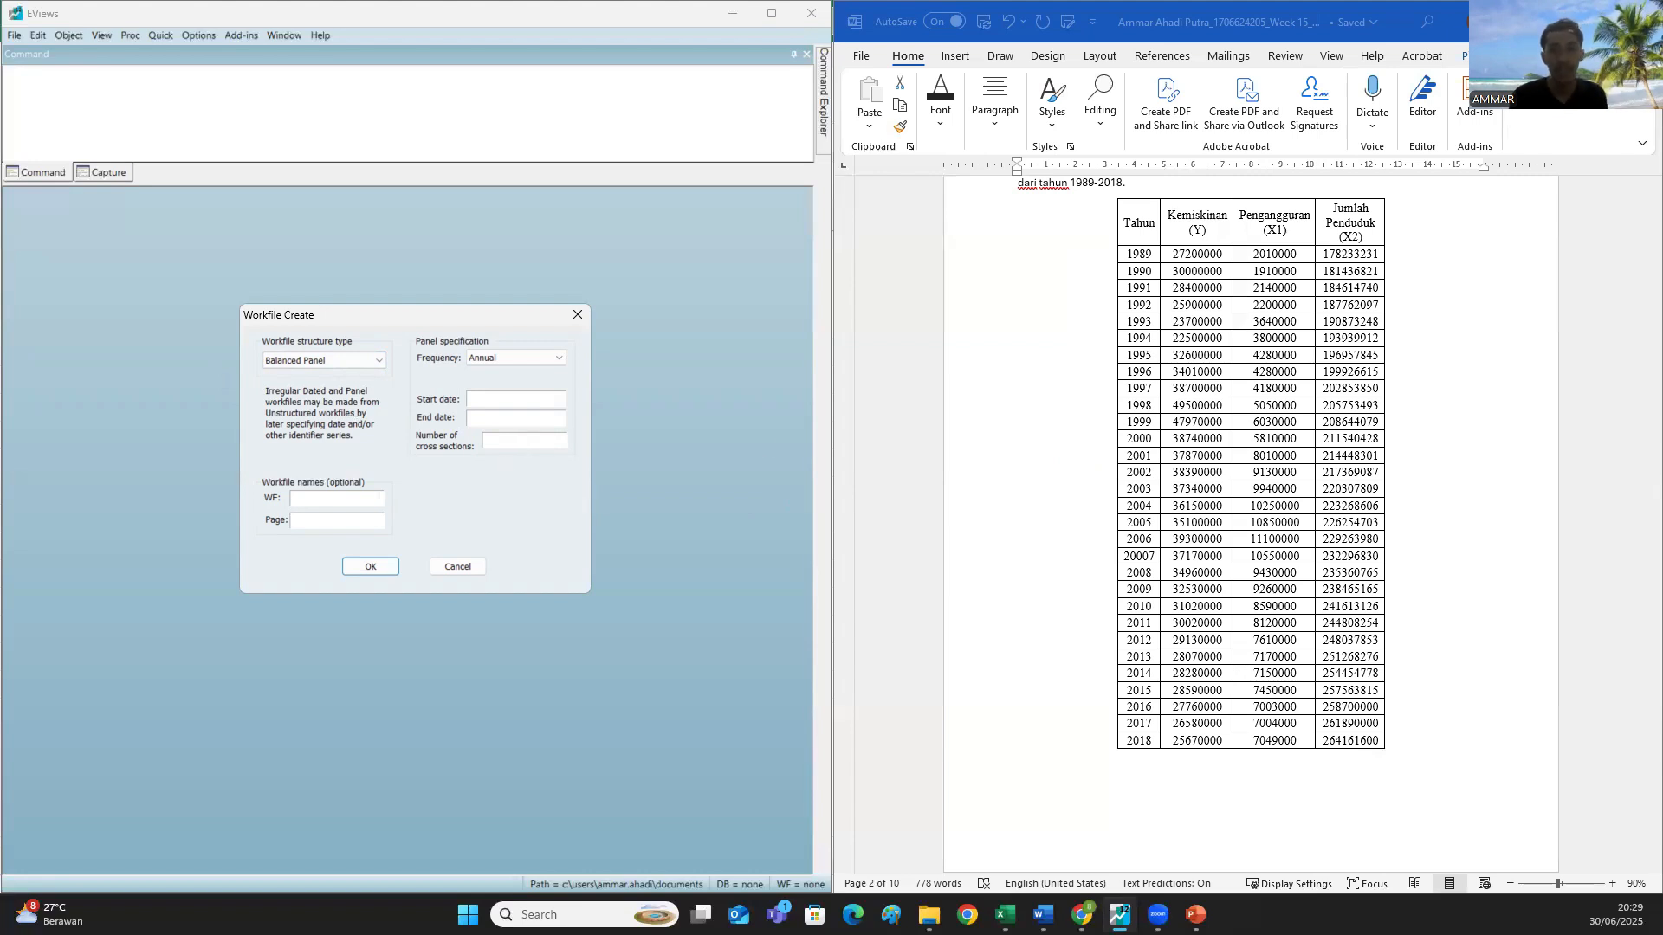
click(364, 360)
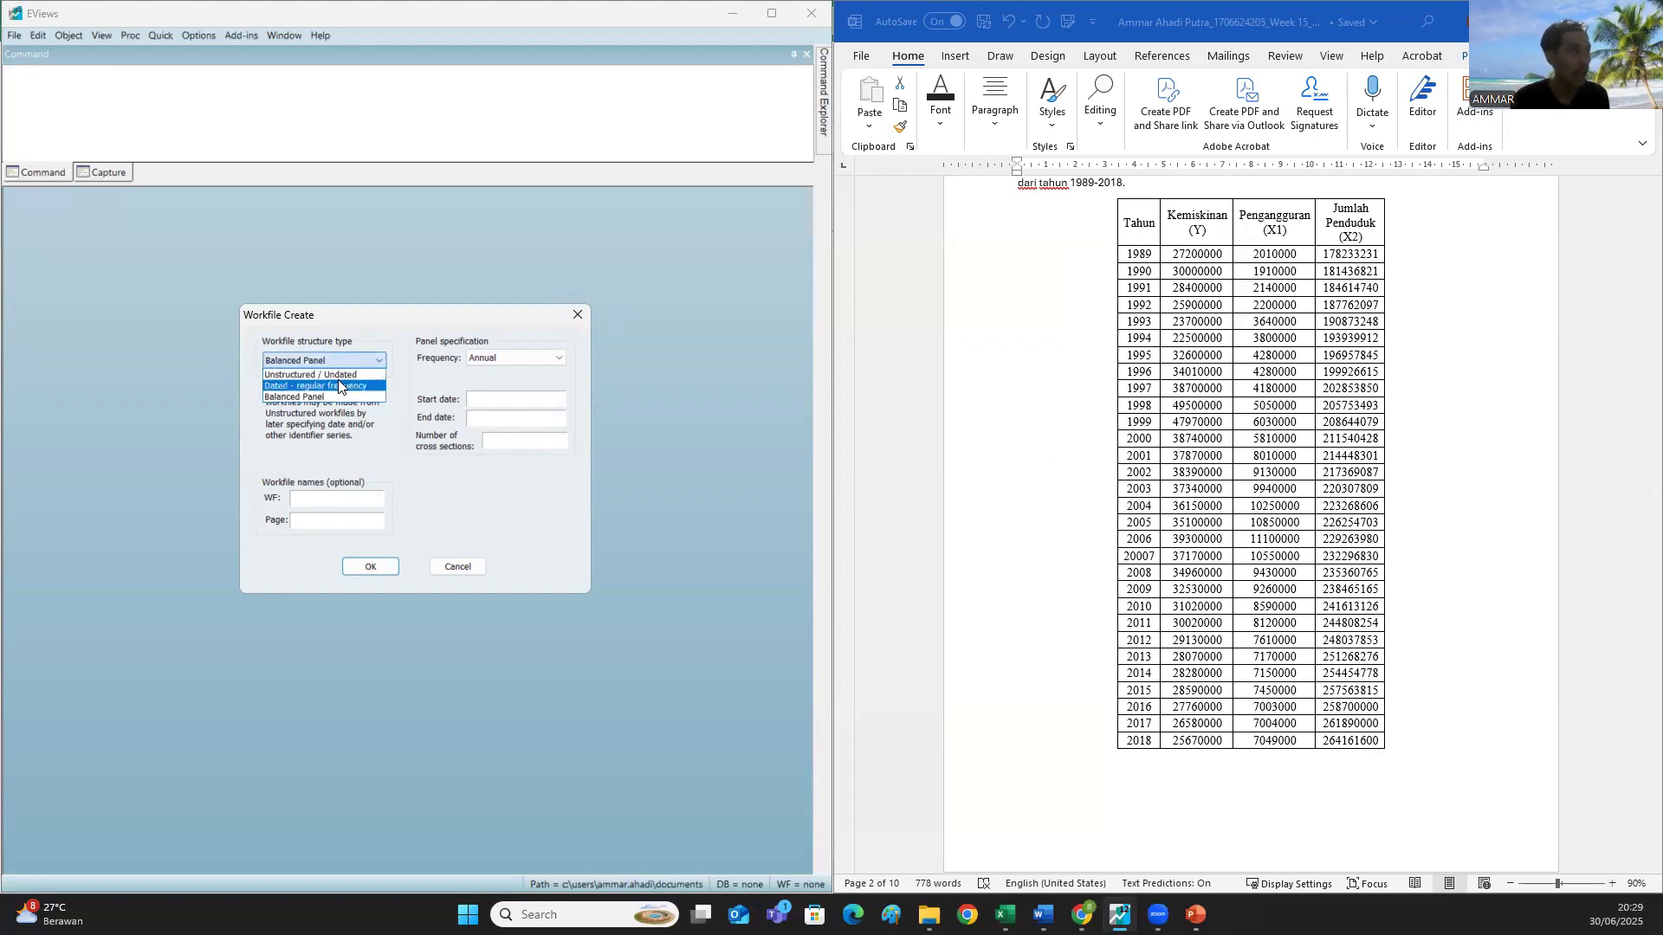
click(339, 387)
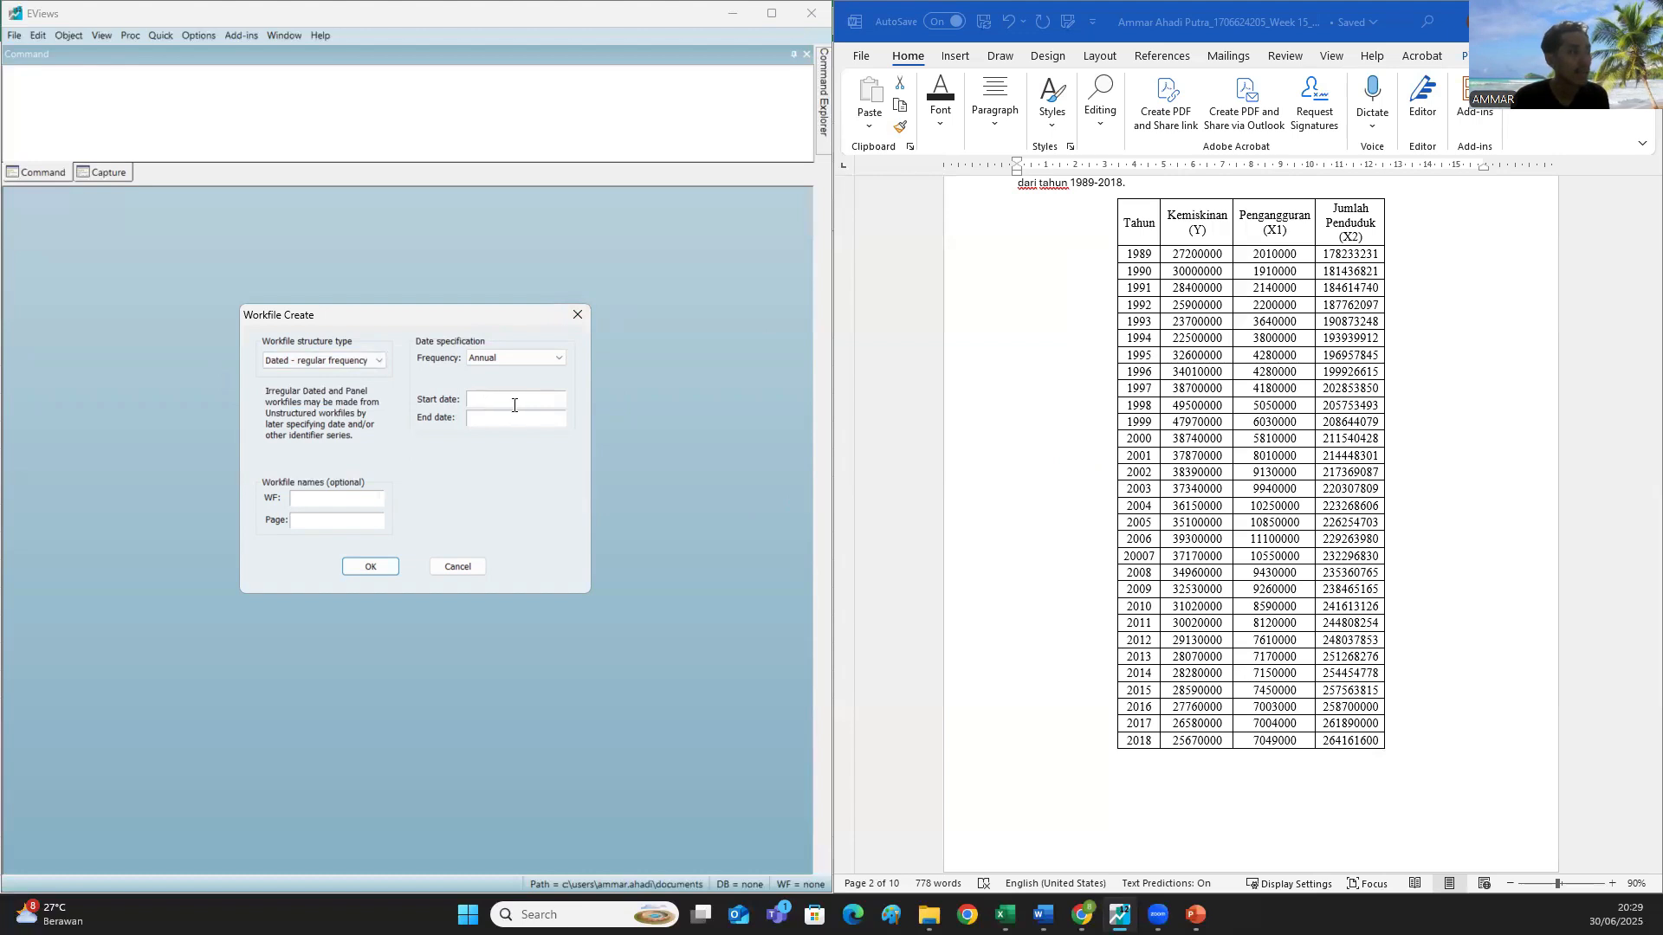
scroll(1352, 403, up, 3)
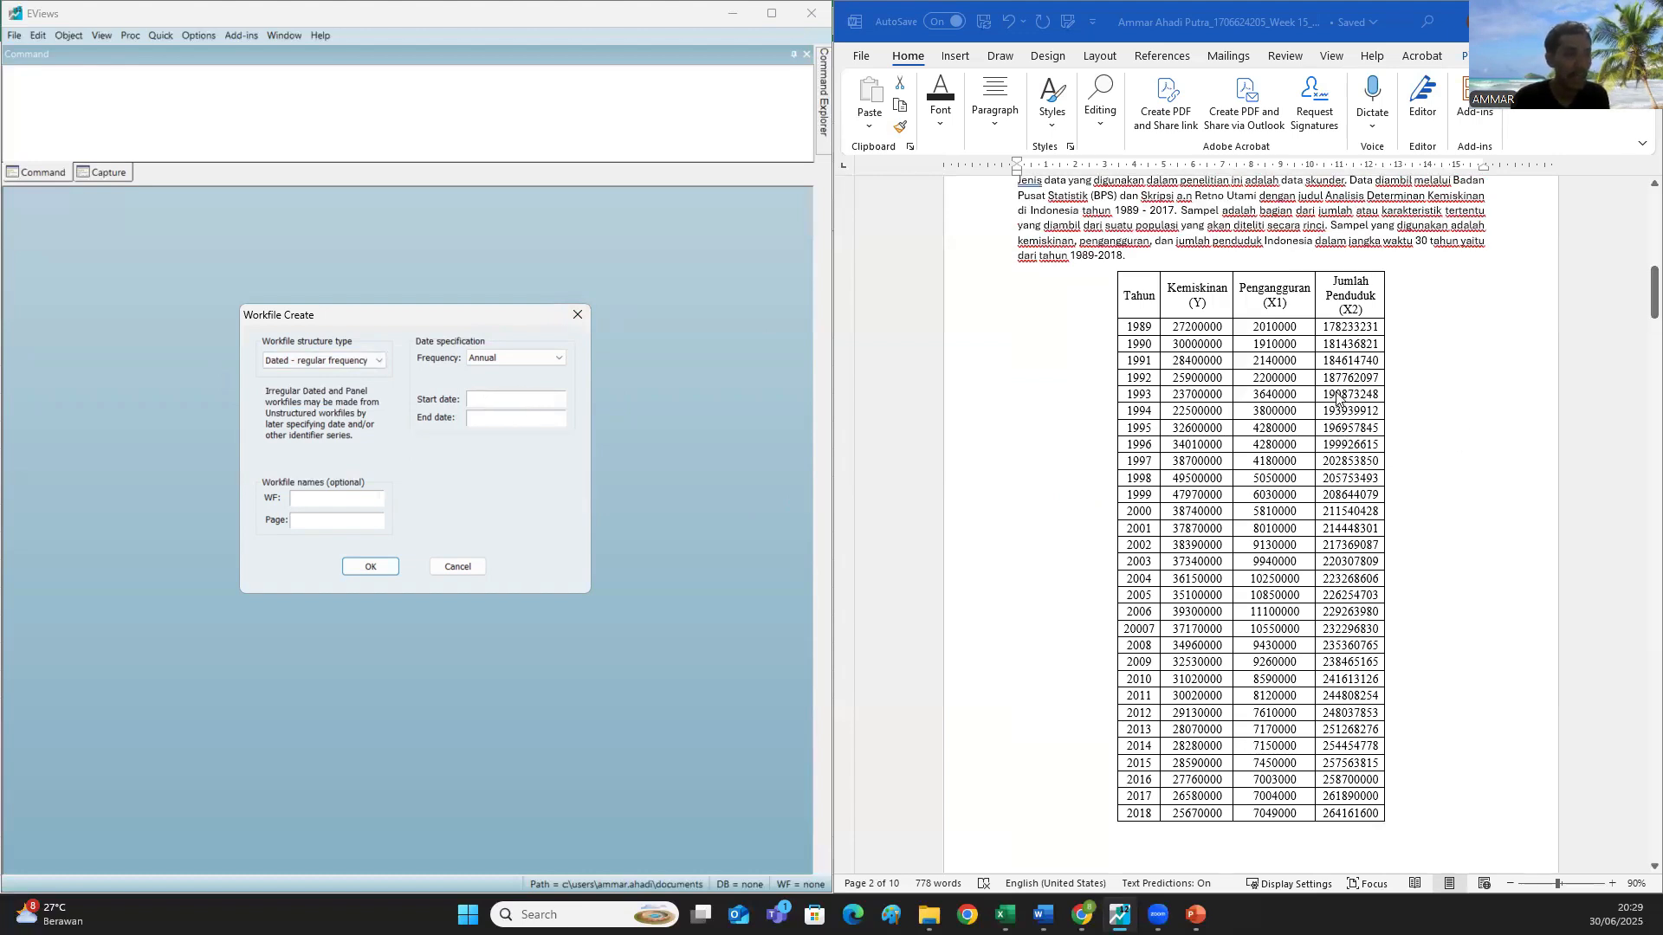
scroll(1339, 398, down, 1)
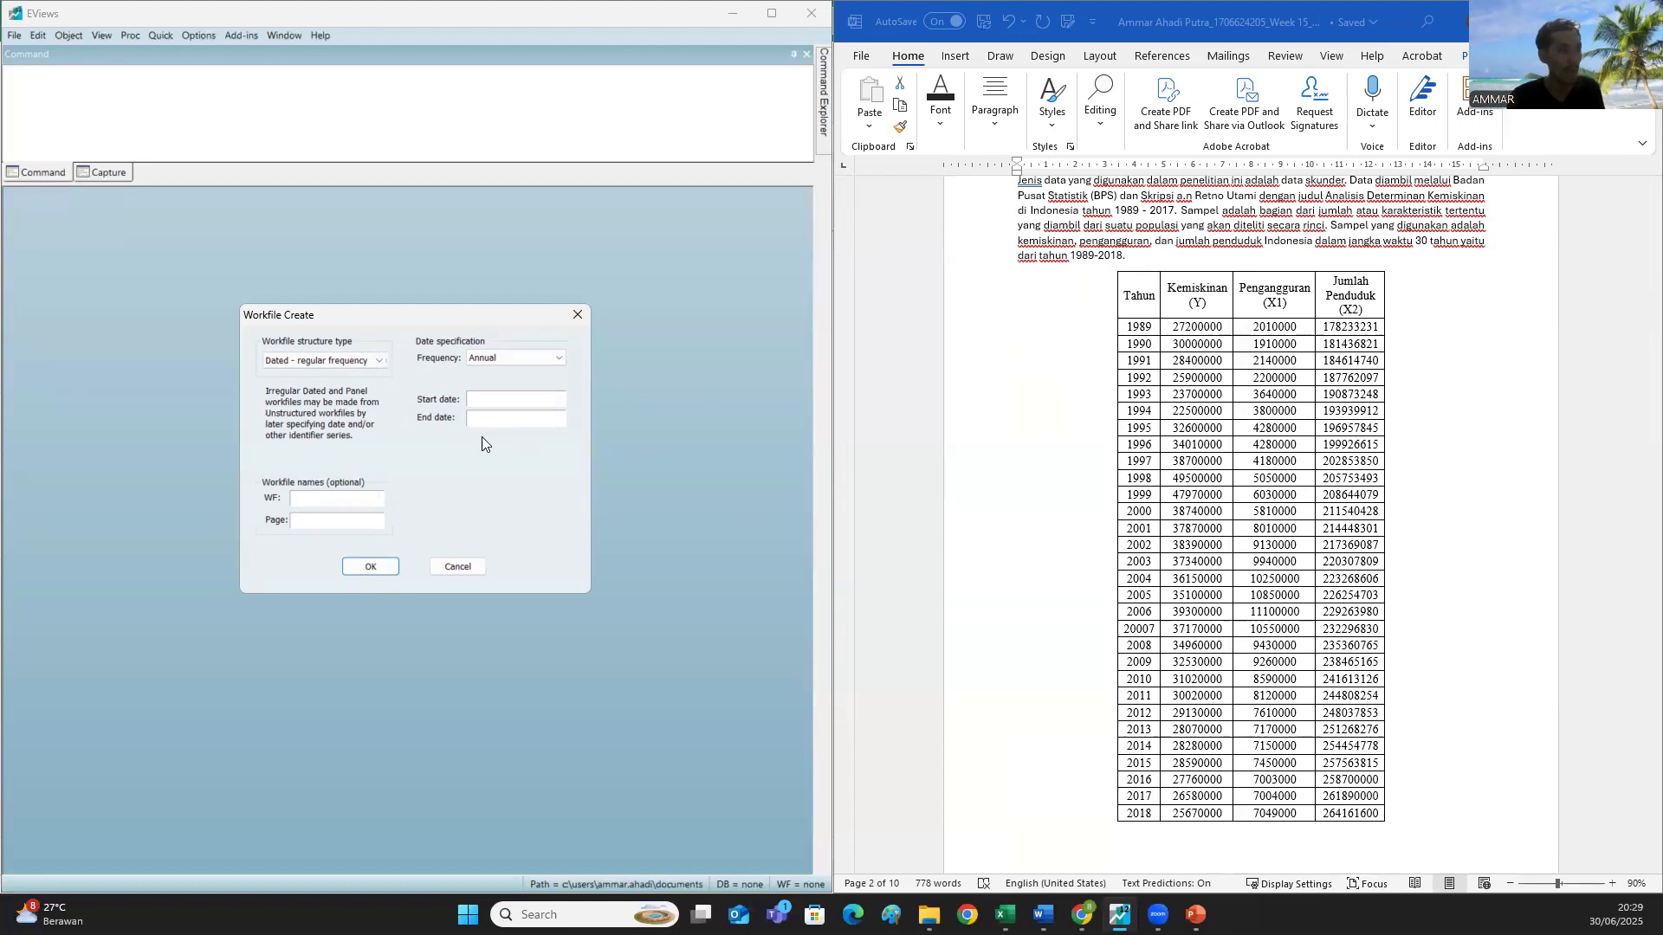
click(320, 360)
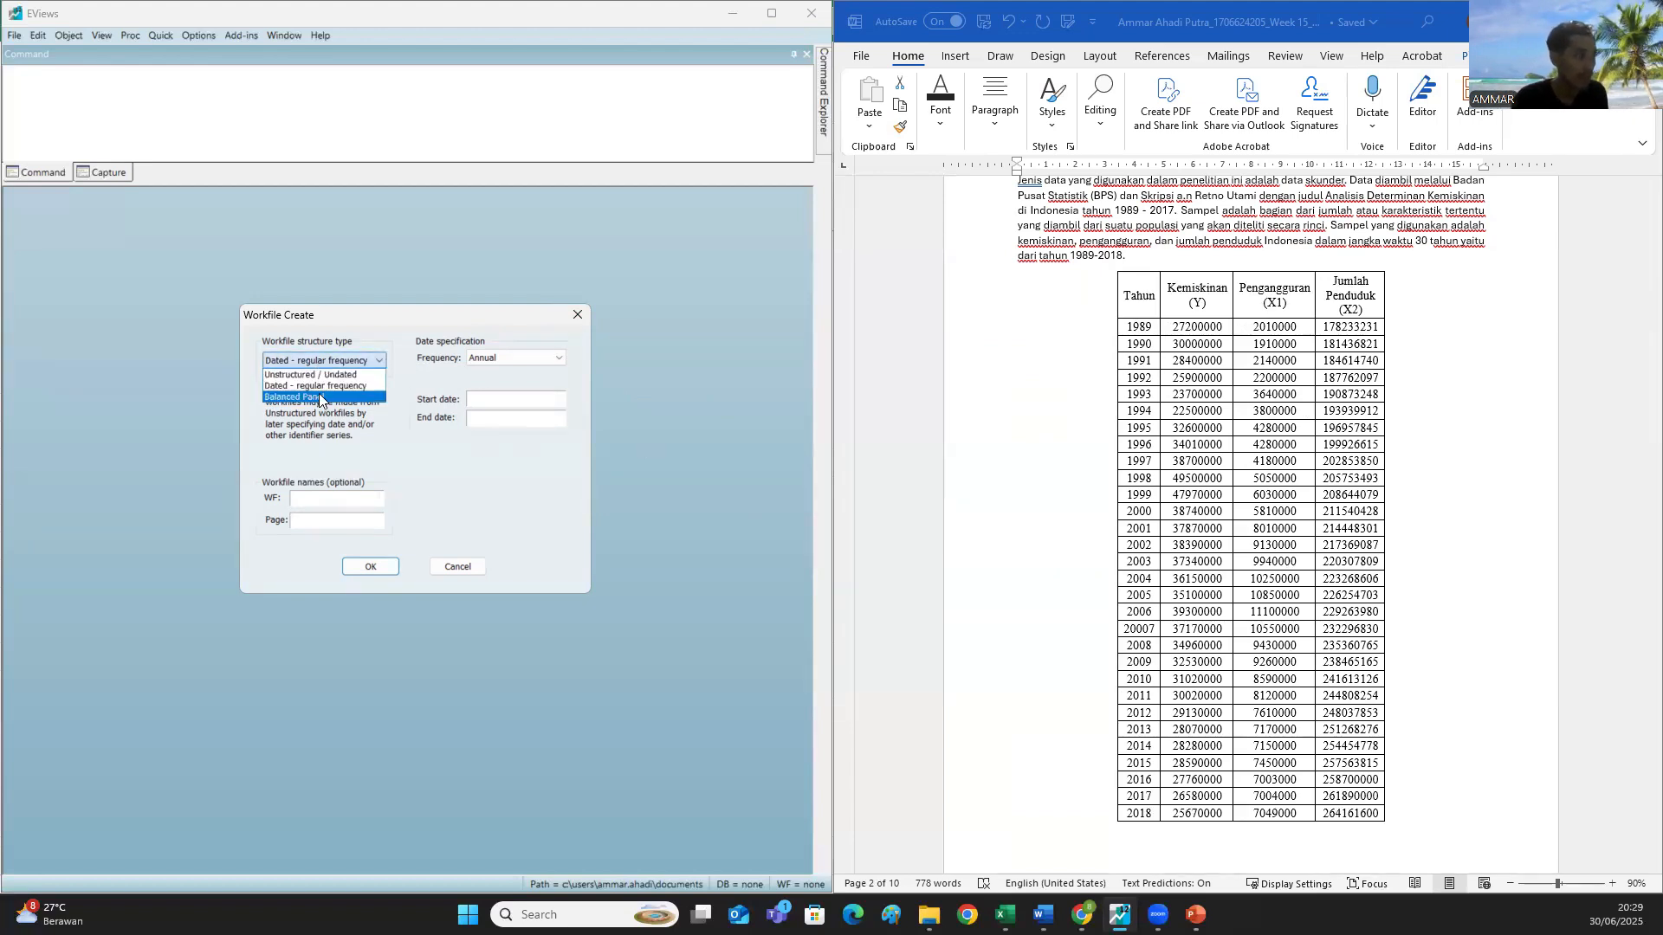
click(322, 386)
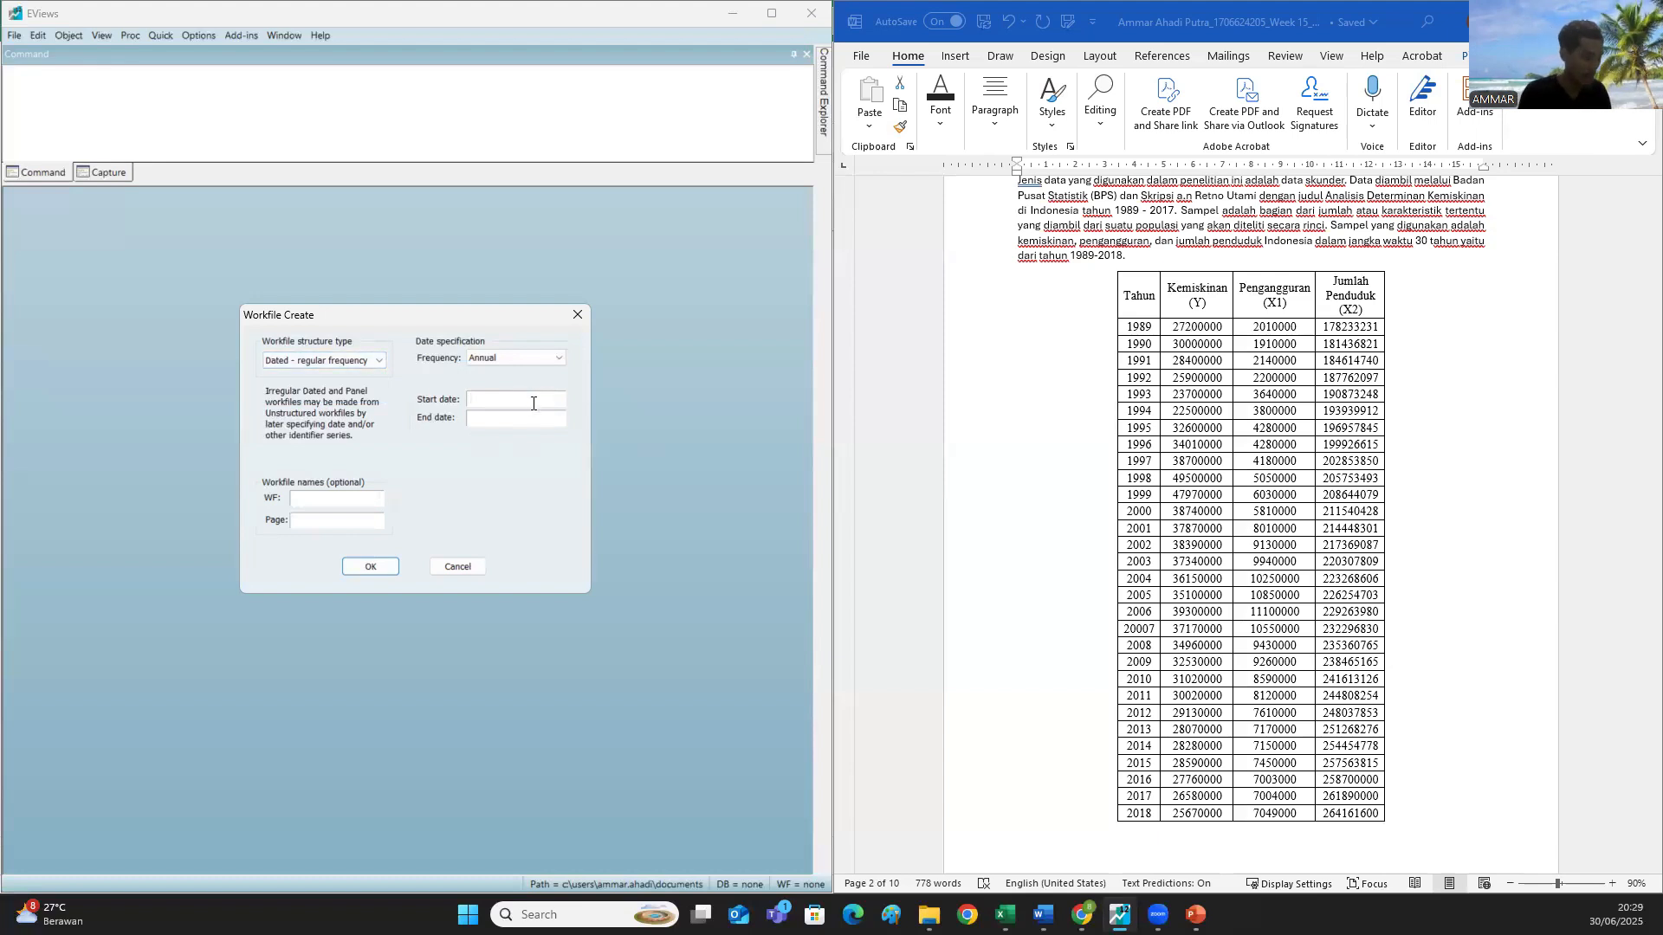
- Create the annual workfile with start date 1989 and end date 2018, naming it Tugas ADM
text(1989)
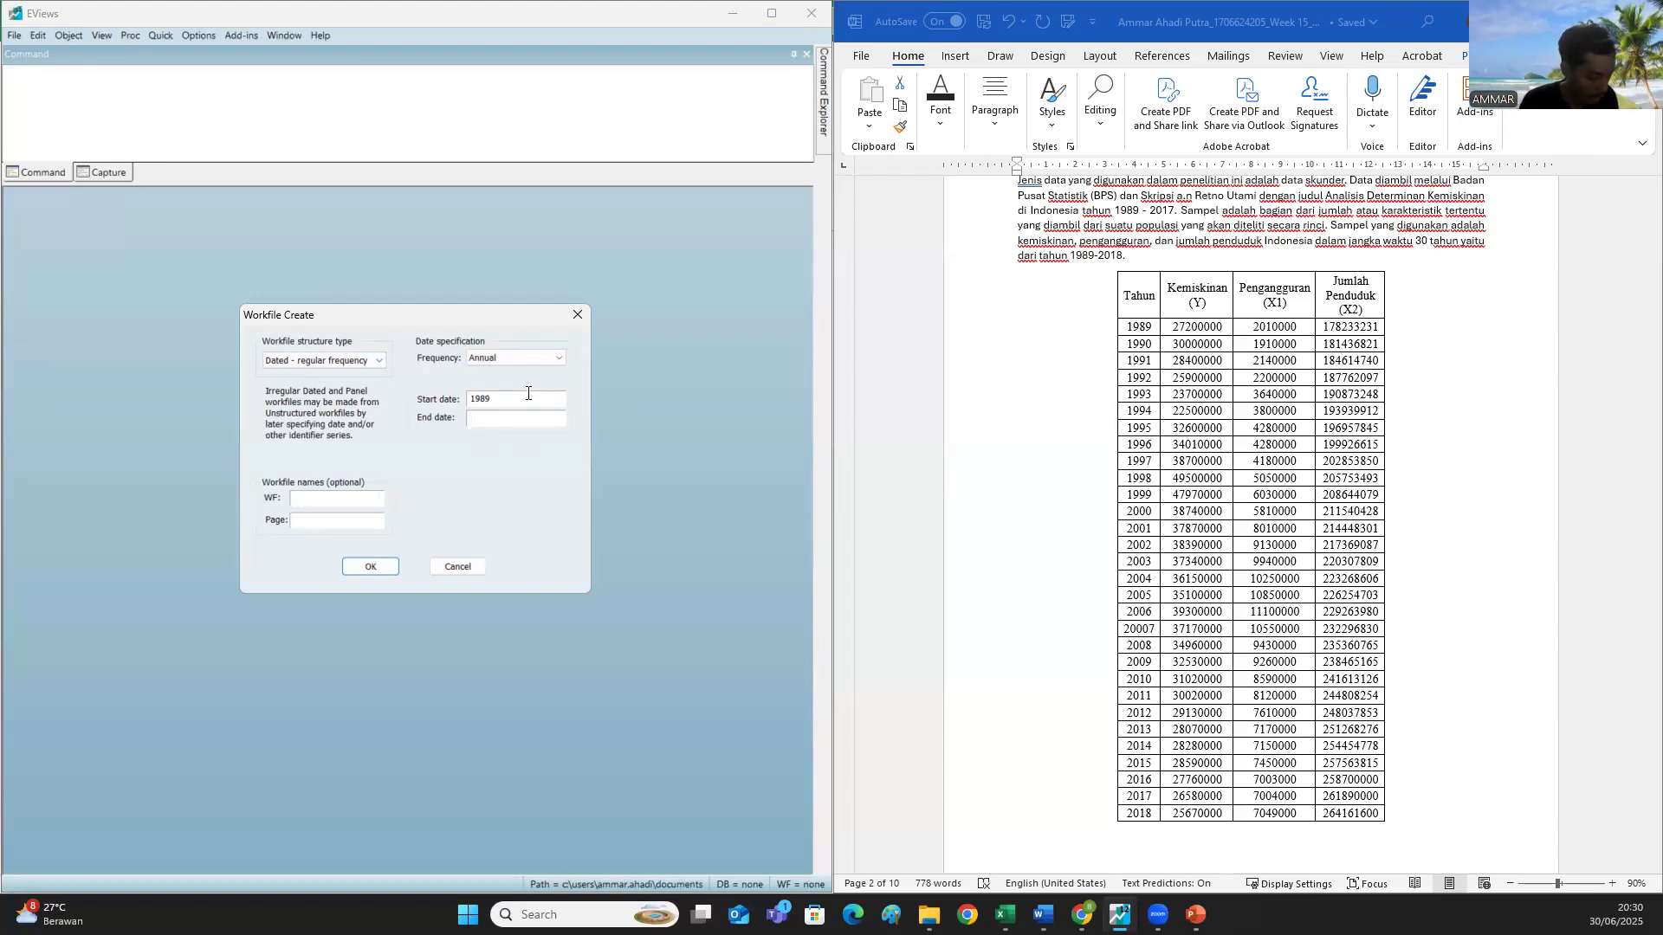
text(2018)
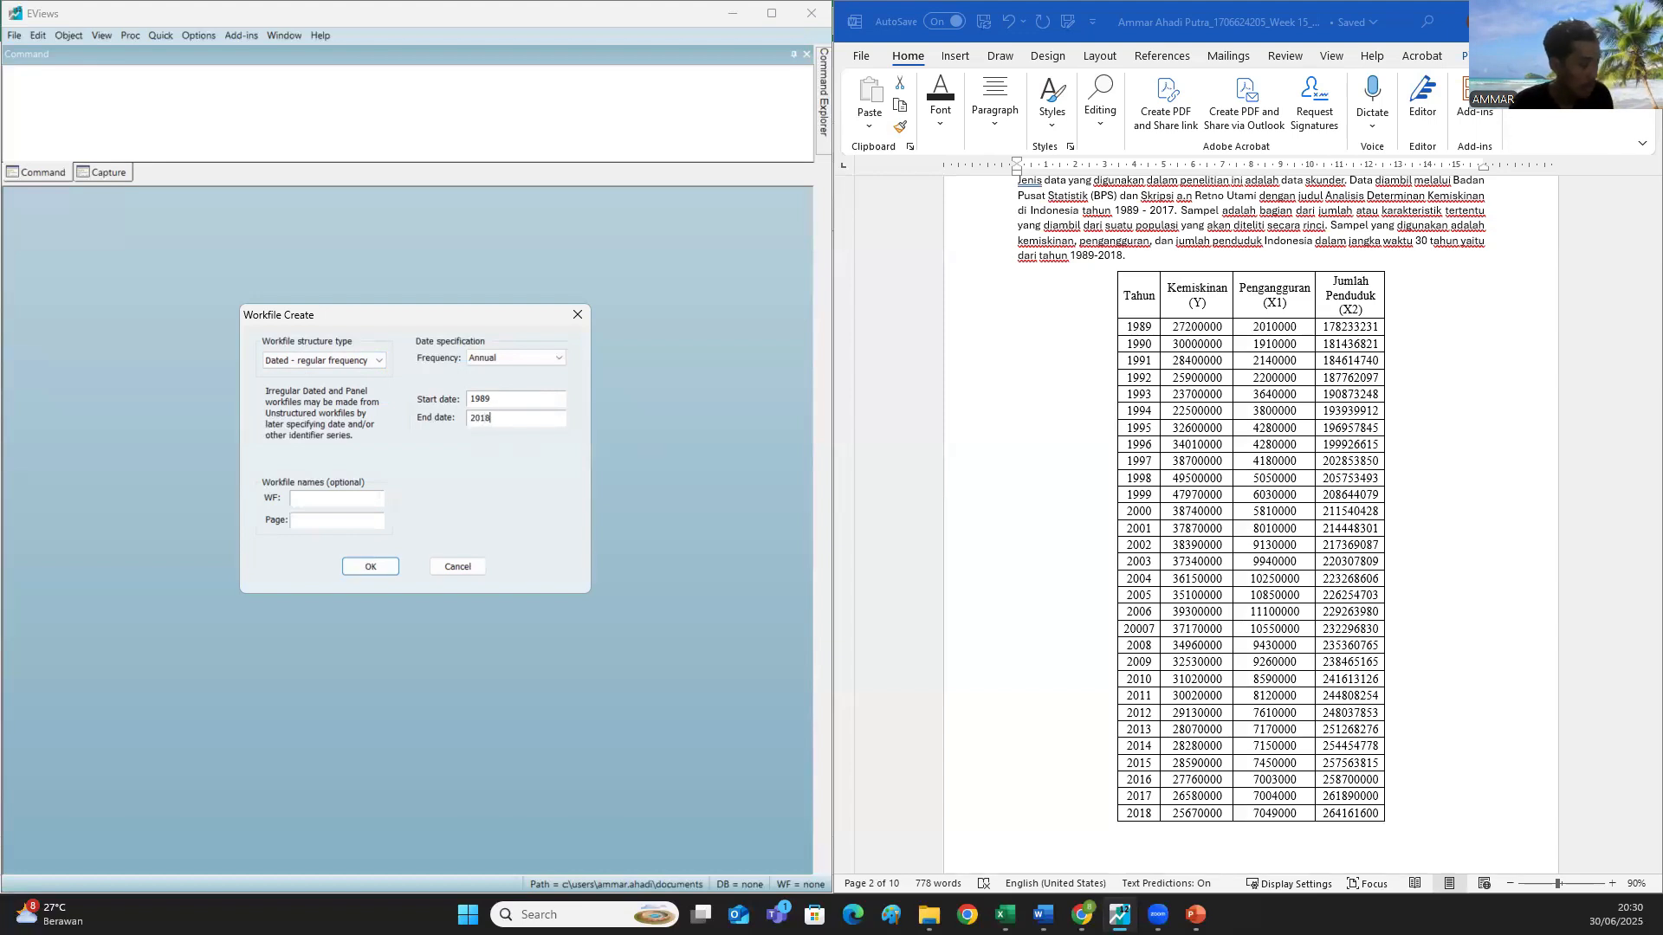
click(362, 499)
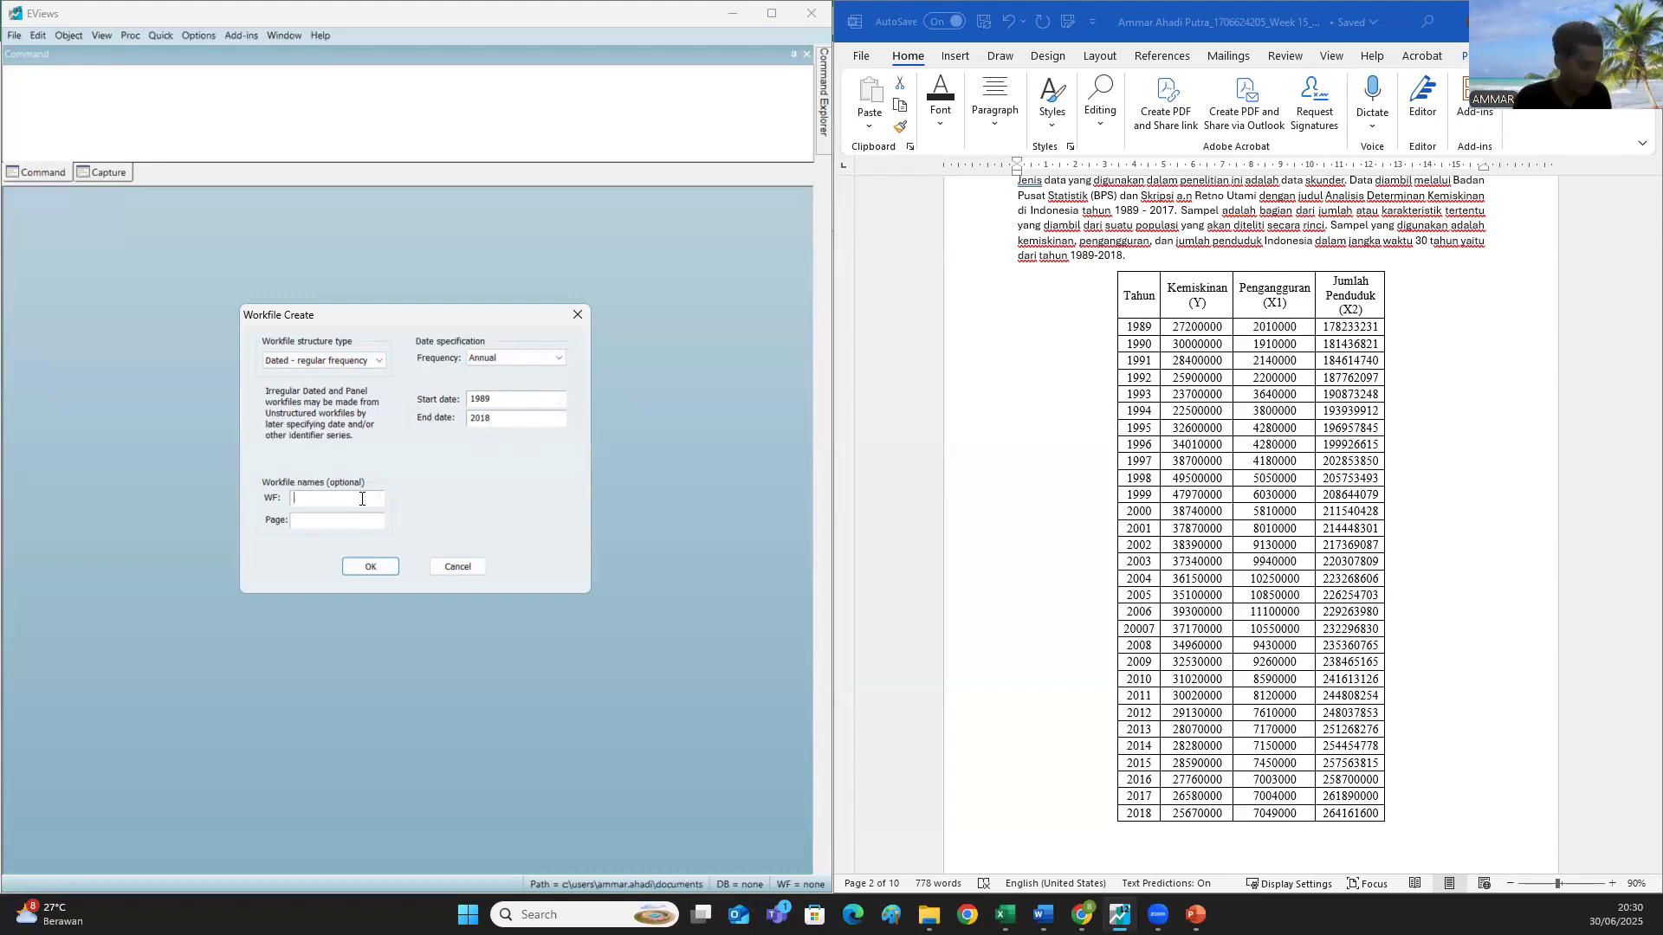
text(tUGAS a)
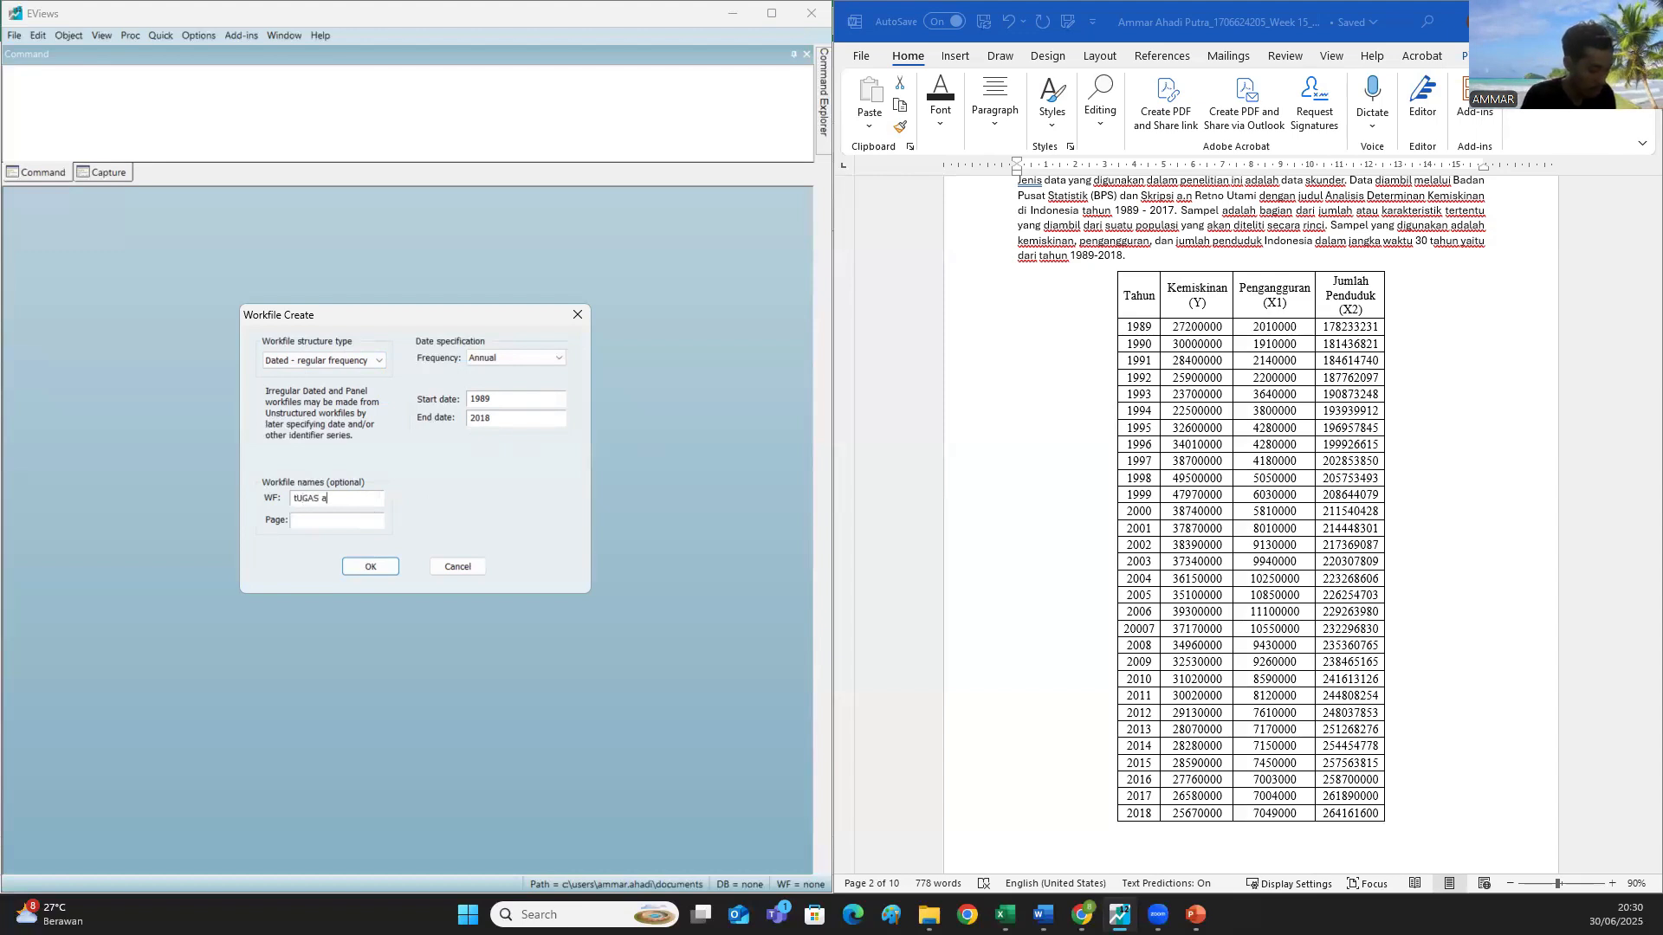
text(dm)
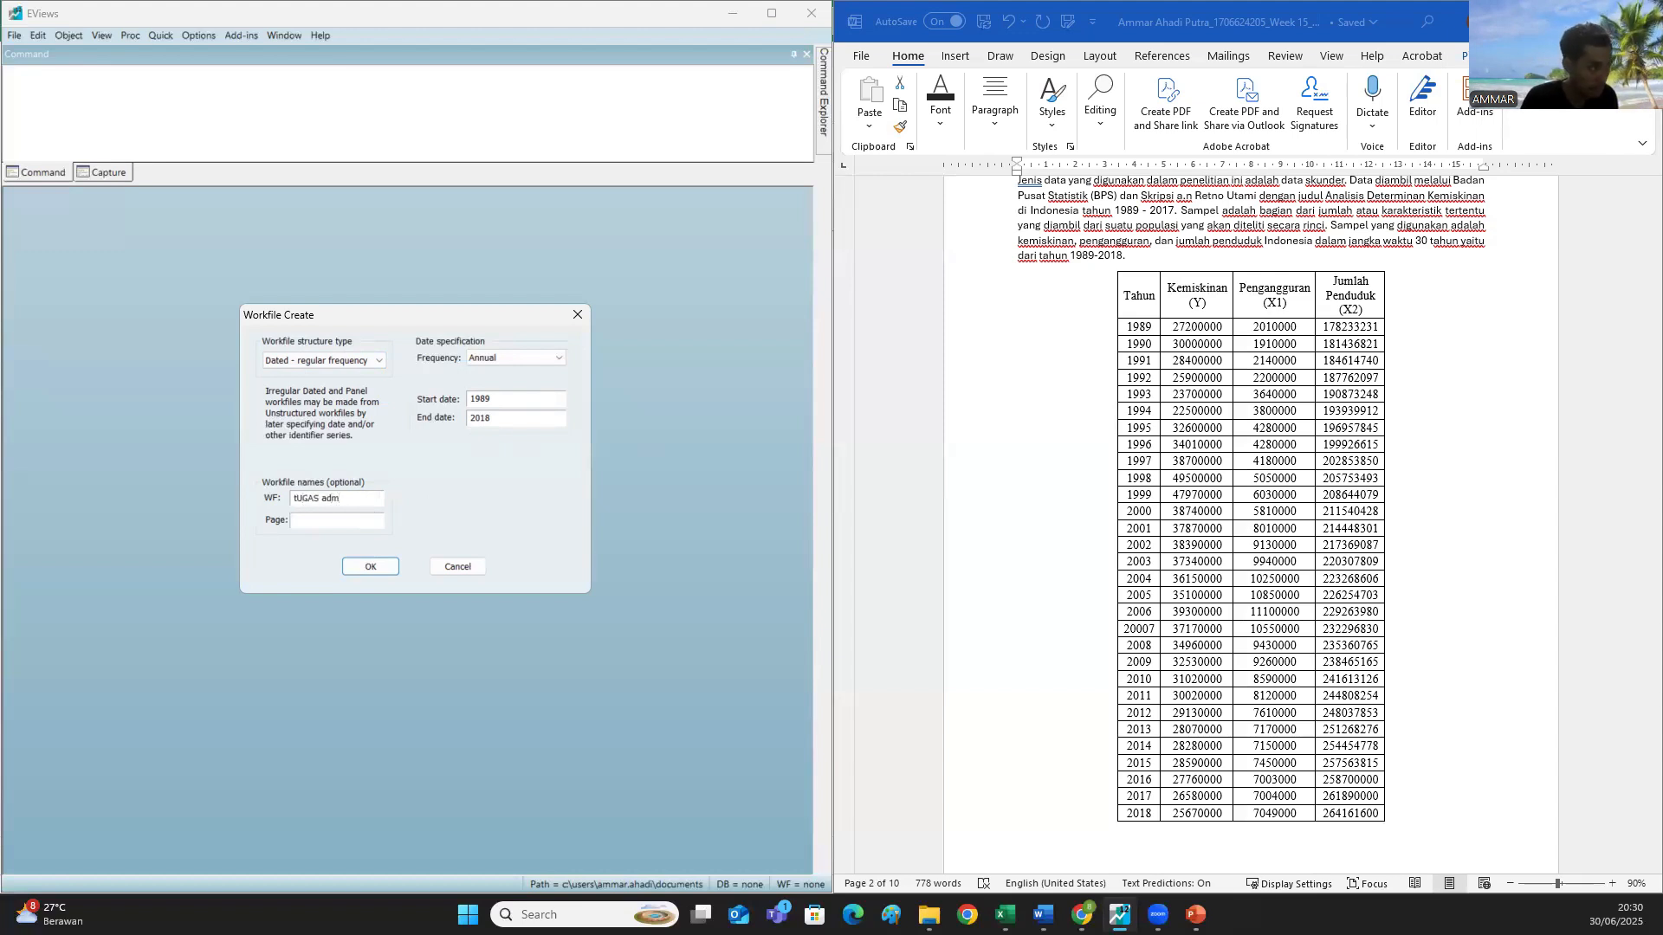
key(shift+Home)
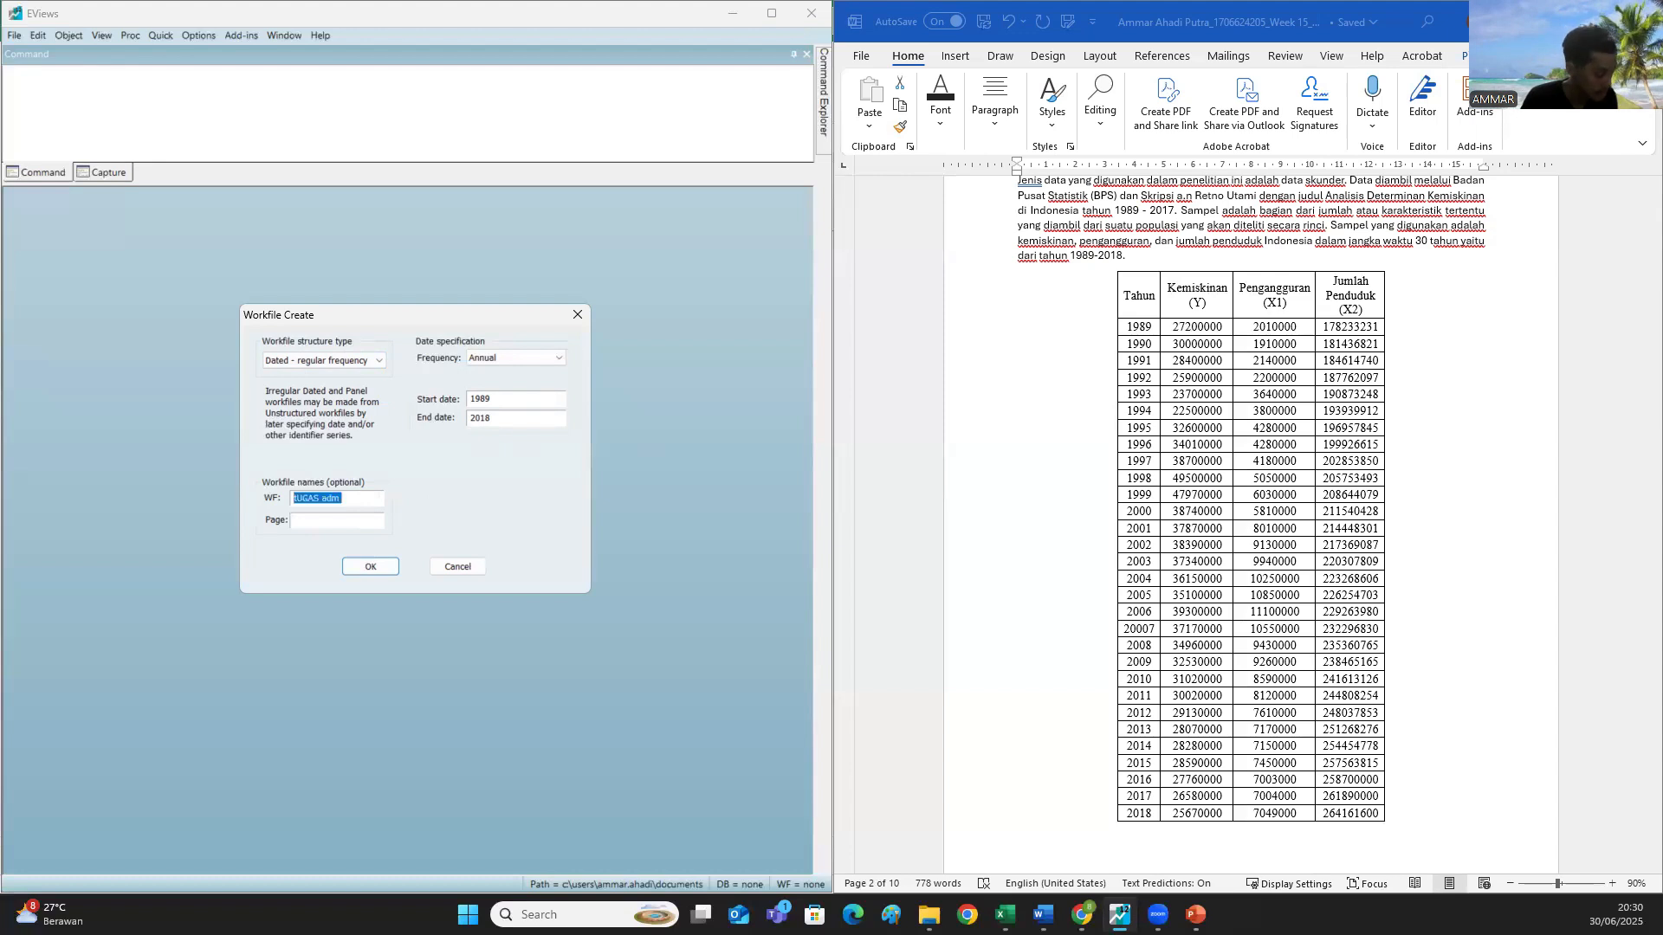
text(Tugas A)
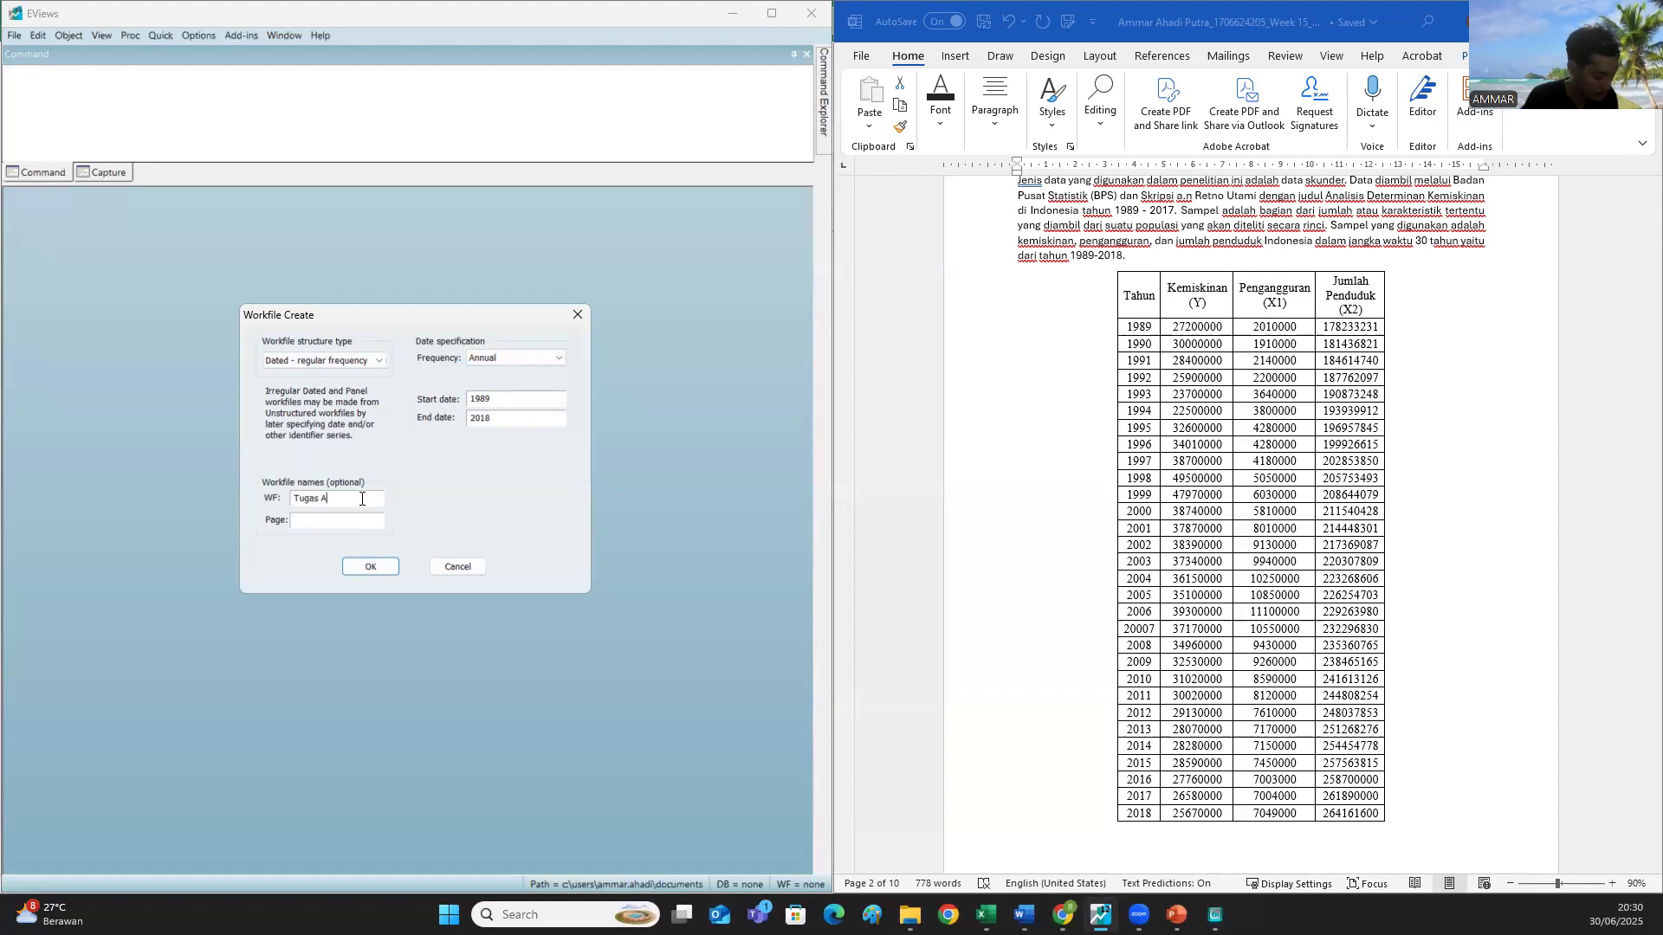
text(DM)
key(Return)
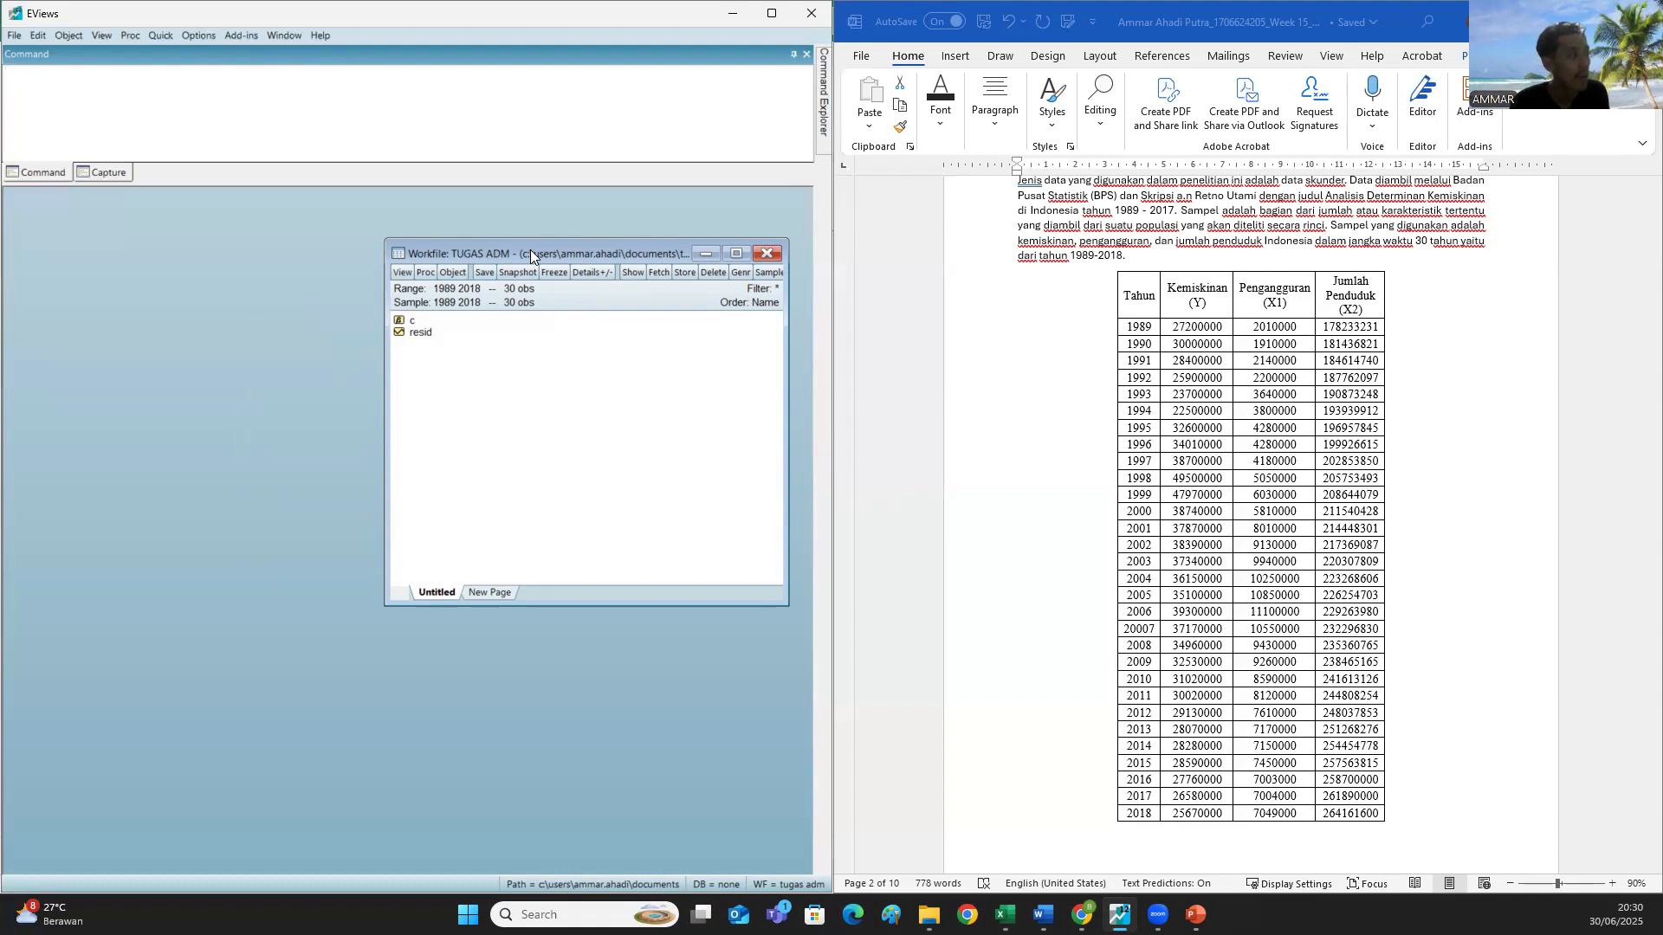
- Create a new series object named Kemiskinan in the Tugas ADM workfile
drag(531, 251, 155, 204)
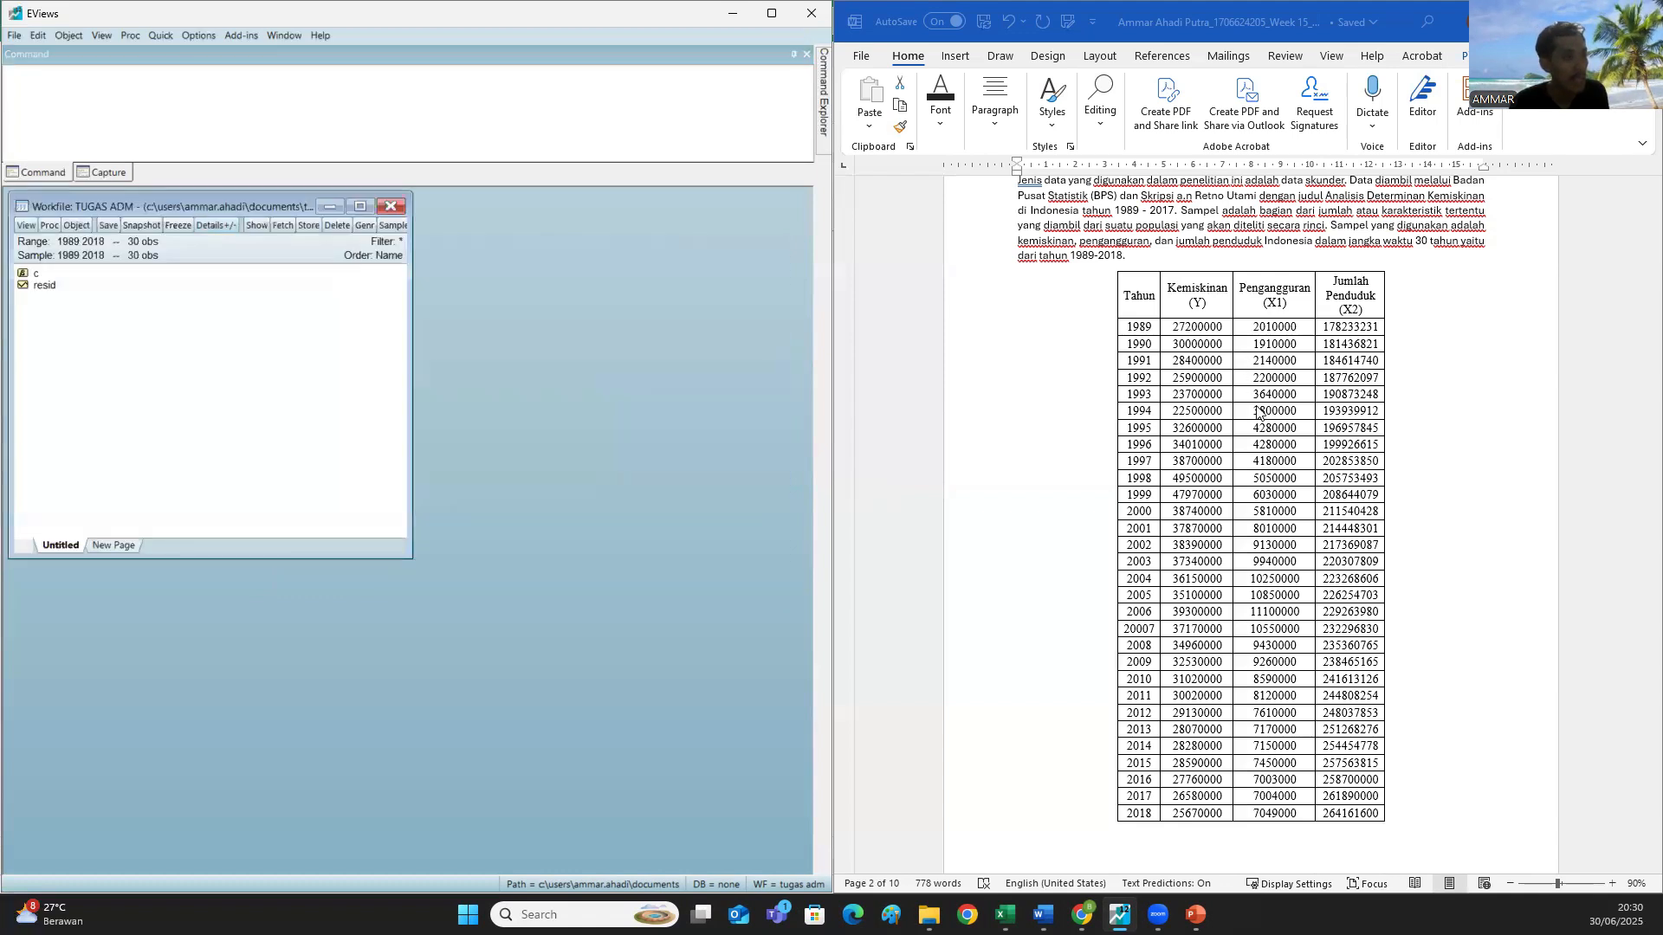
click(24, 226)
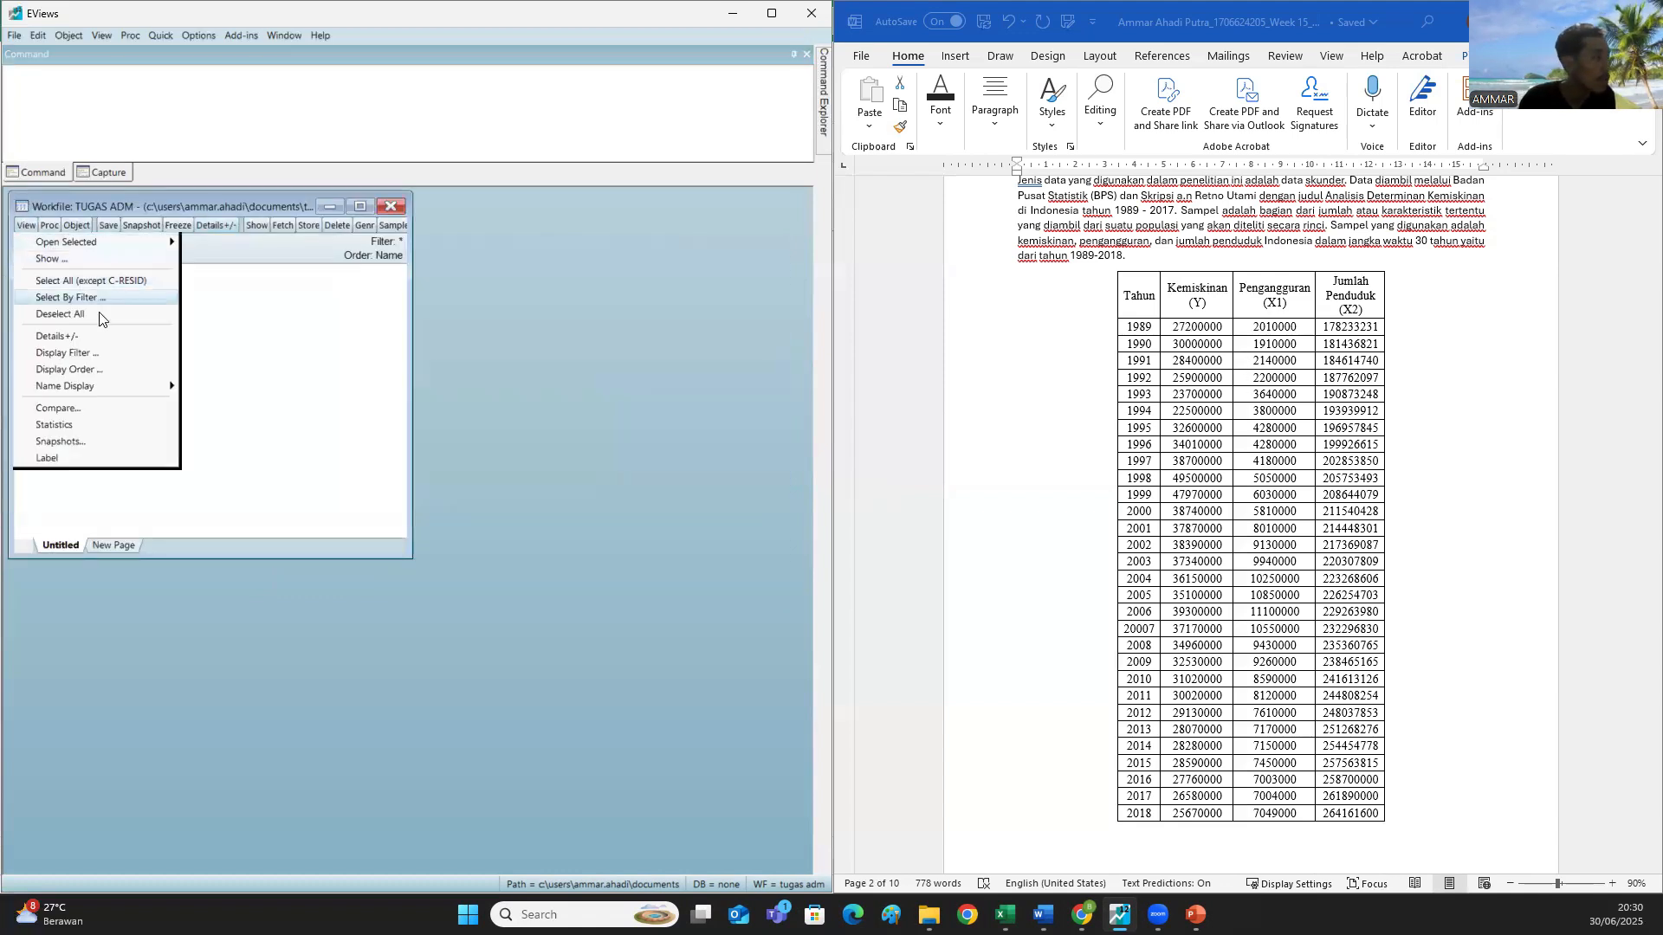
click(76, 225)
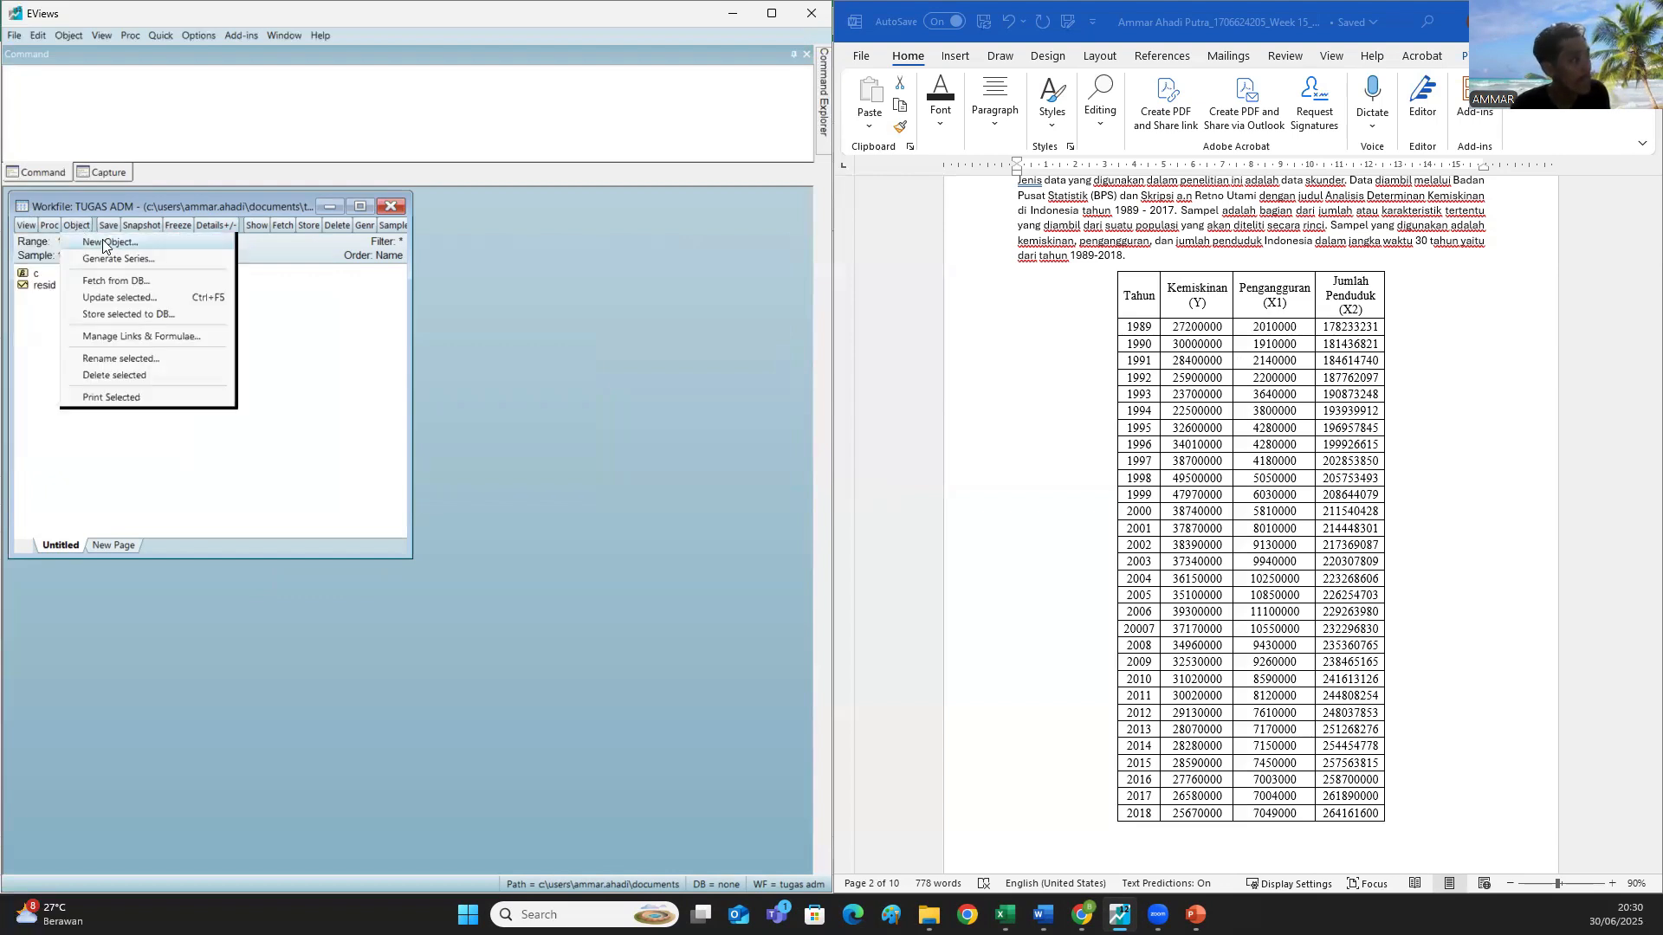
click(103, 244)
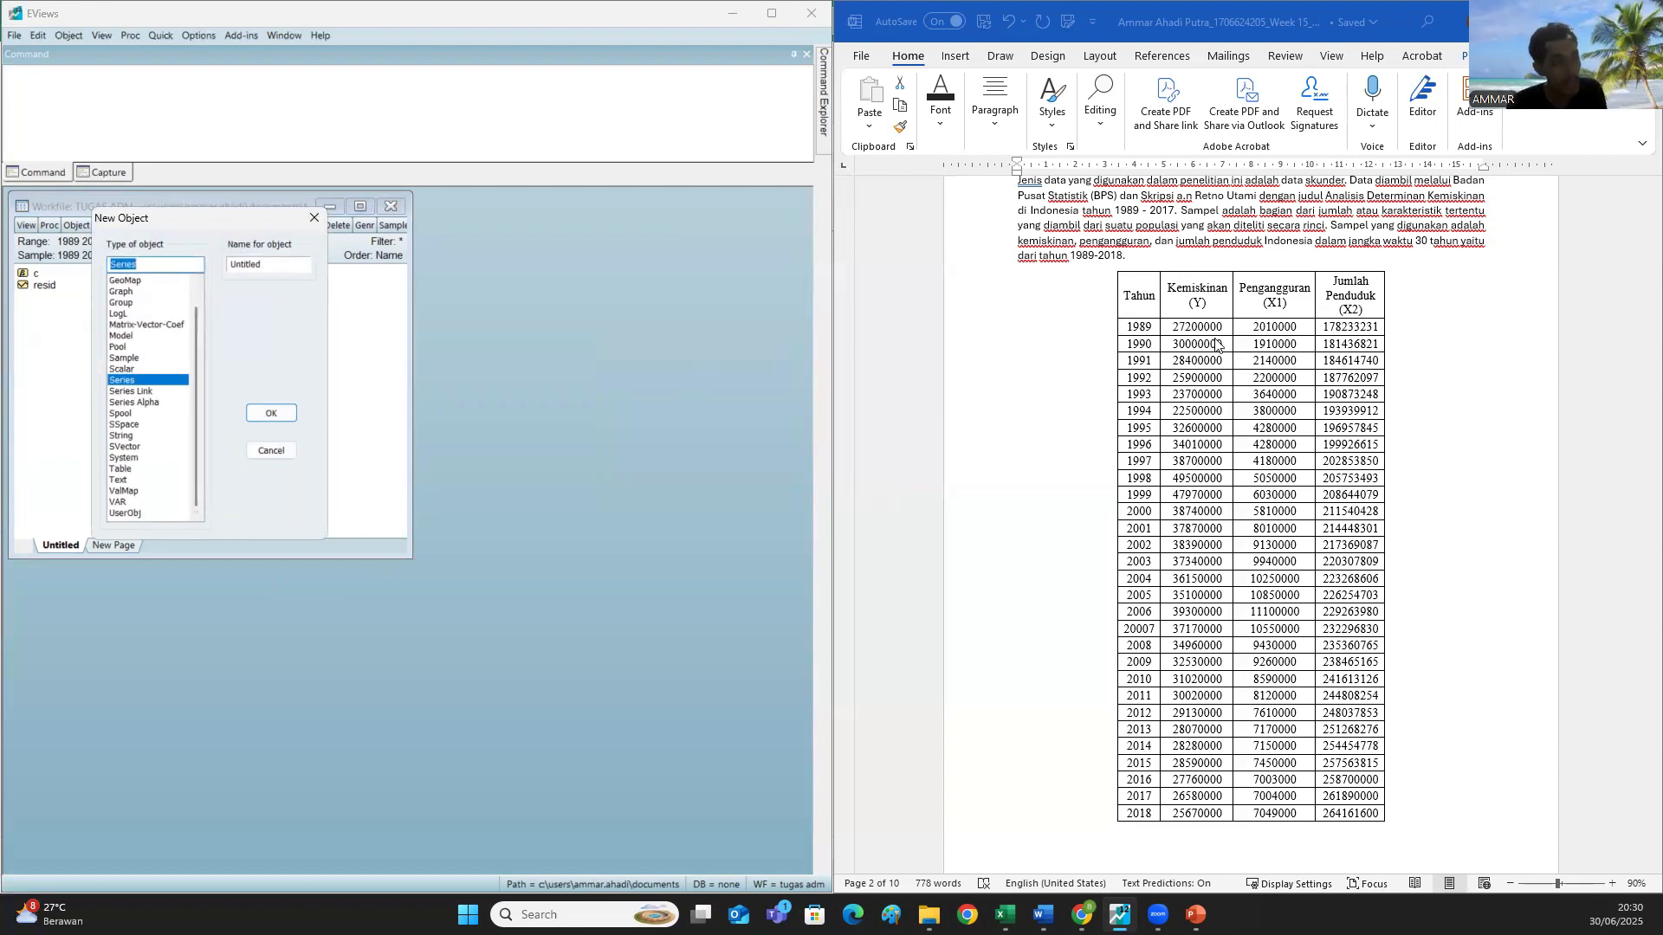
double_click(260, 265)
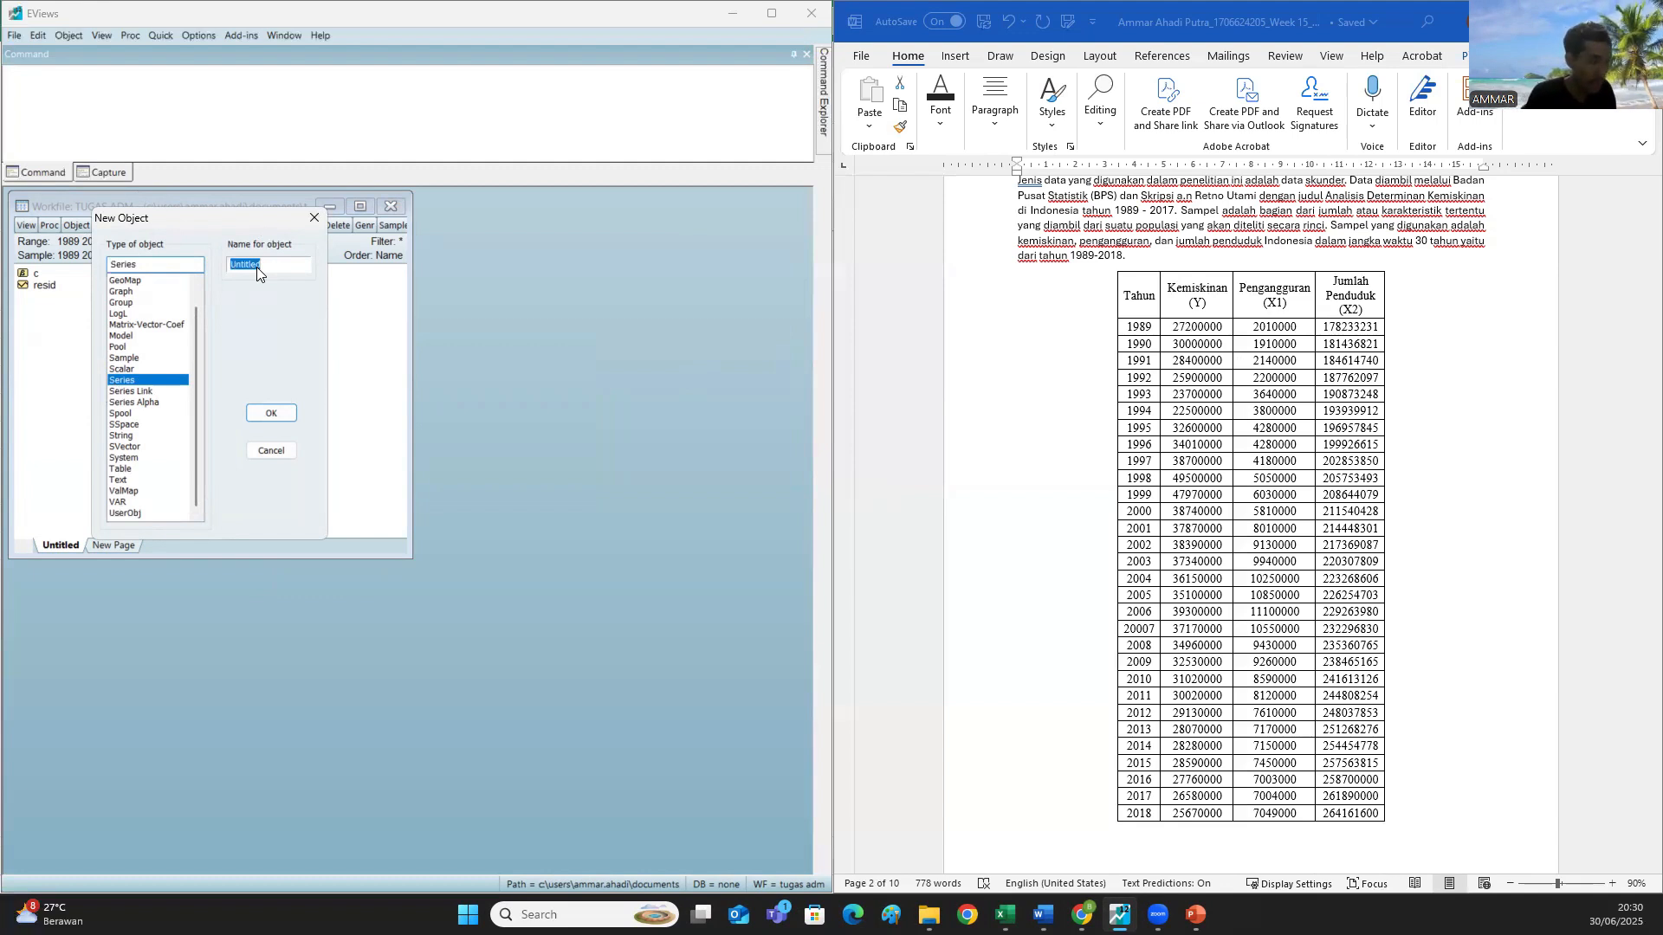
text(Kemiskinan)
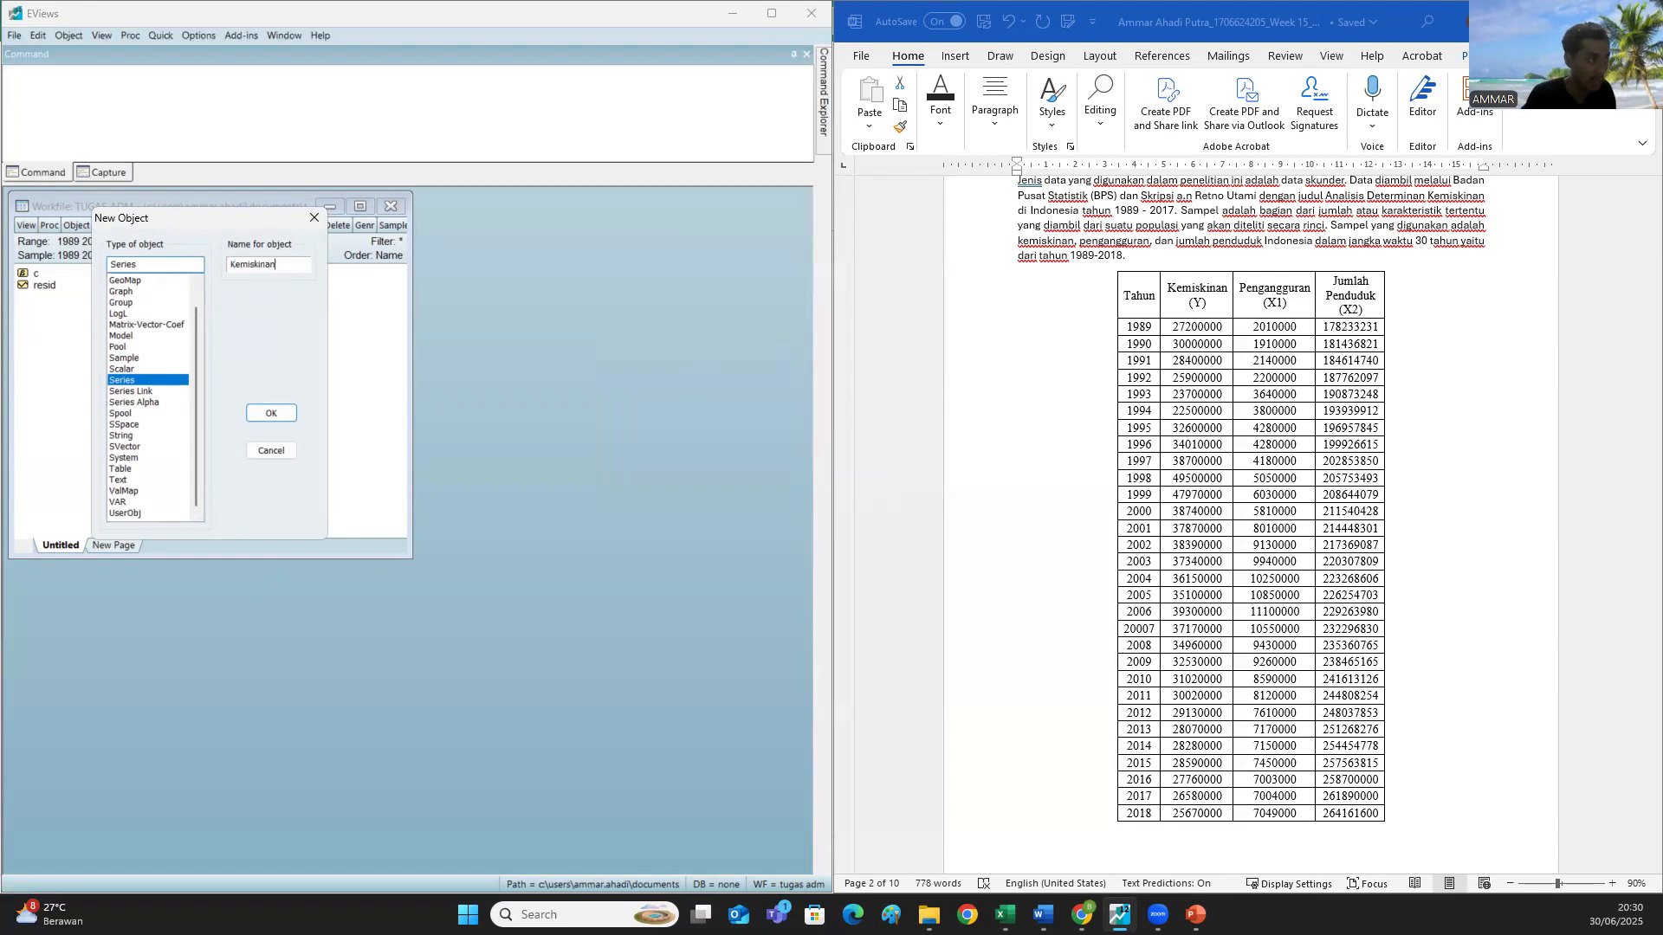
key(Return)
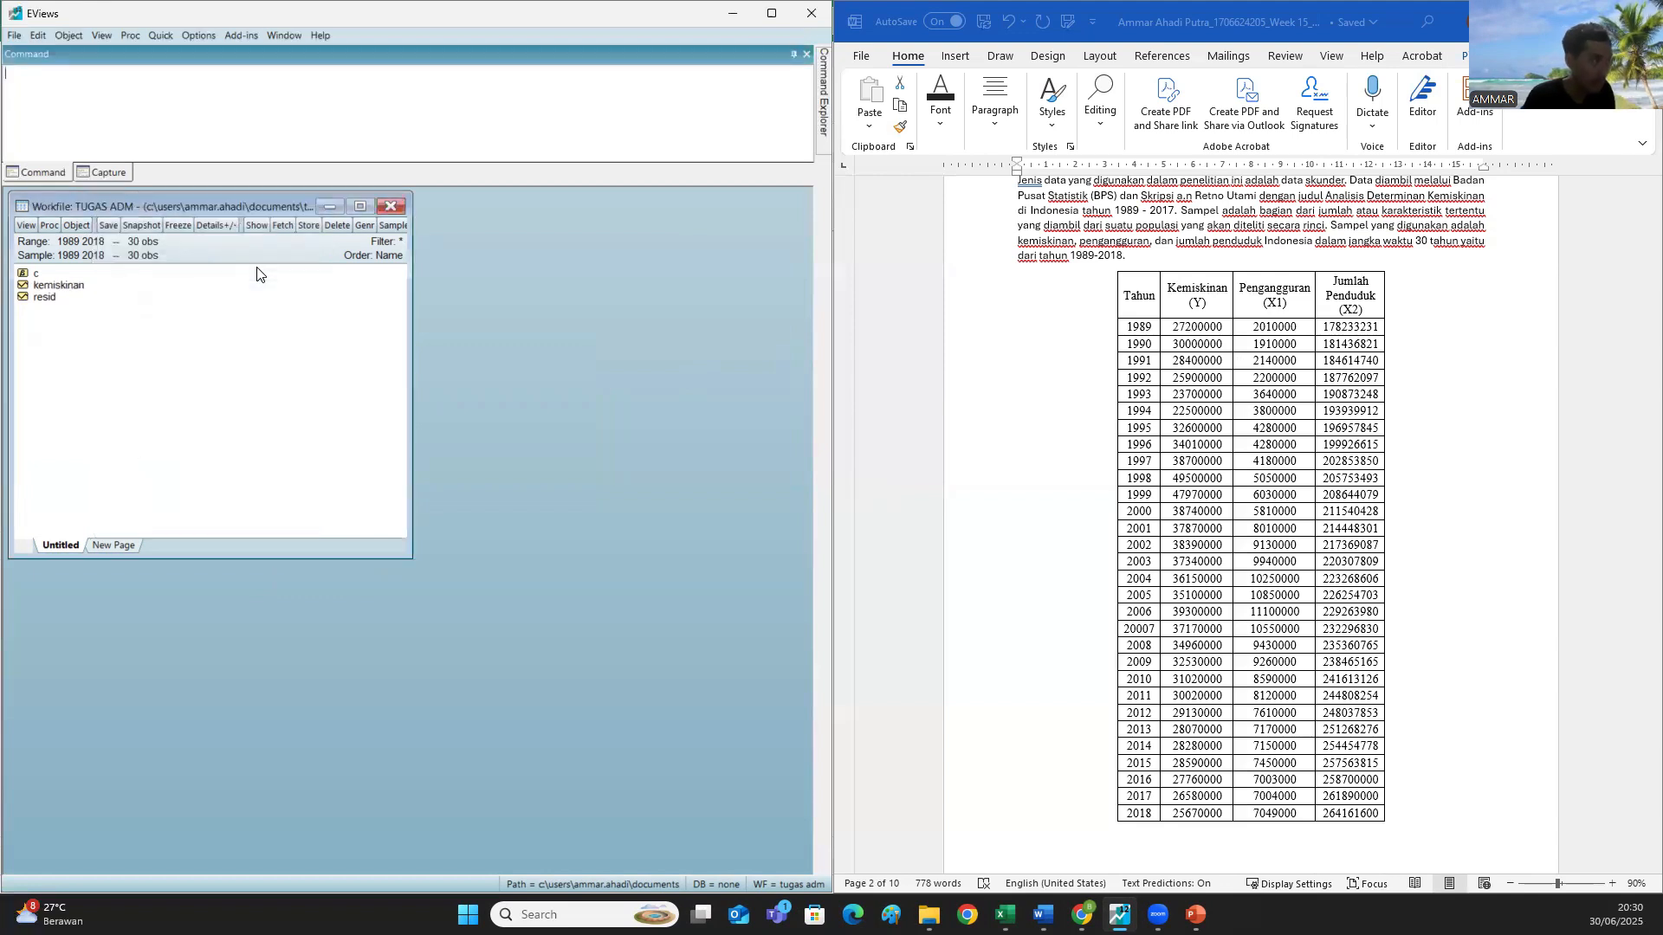
- Add a second series object to the workfile, named Pengangguran
click(76, 224)
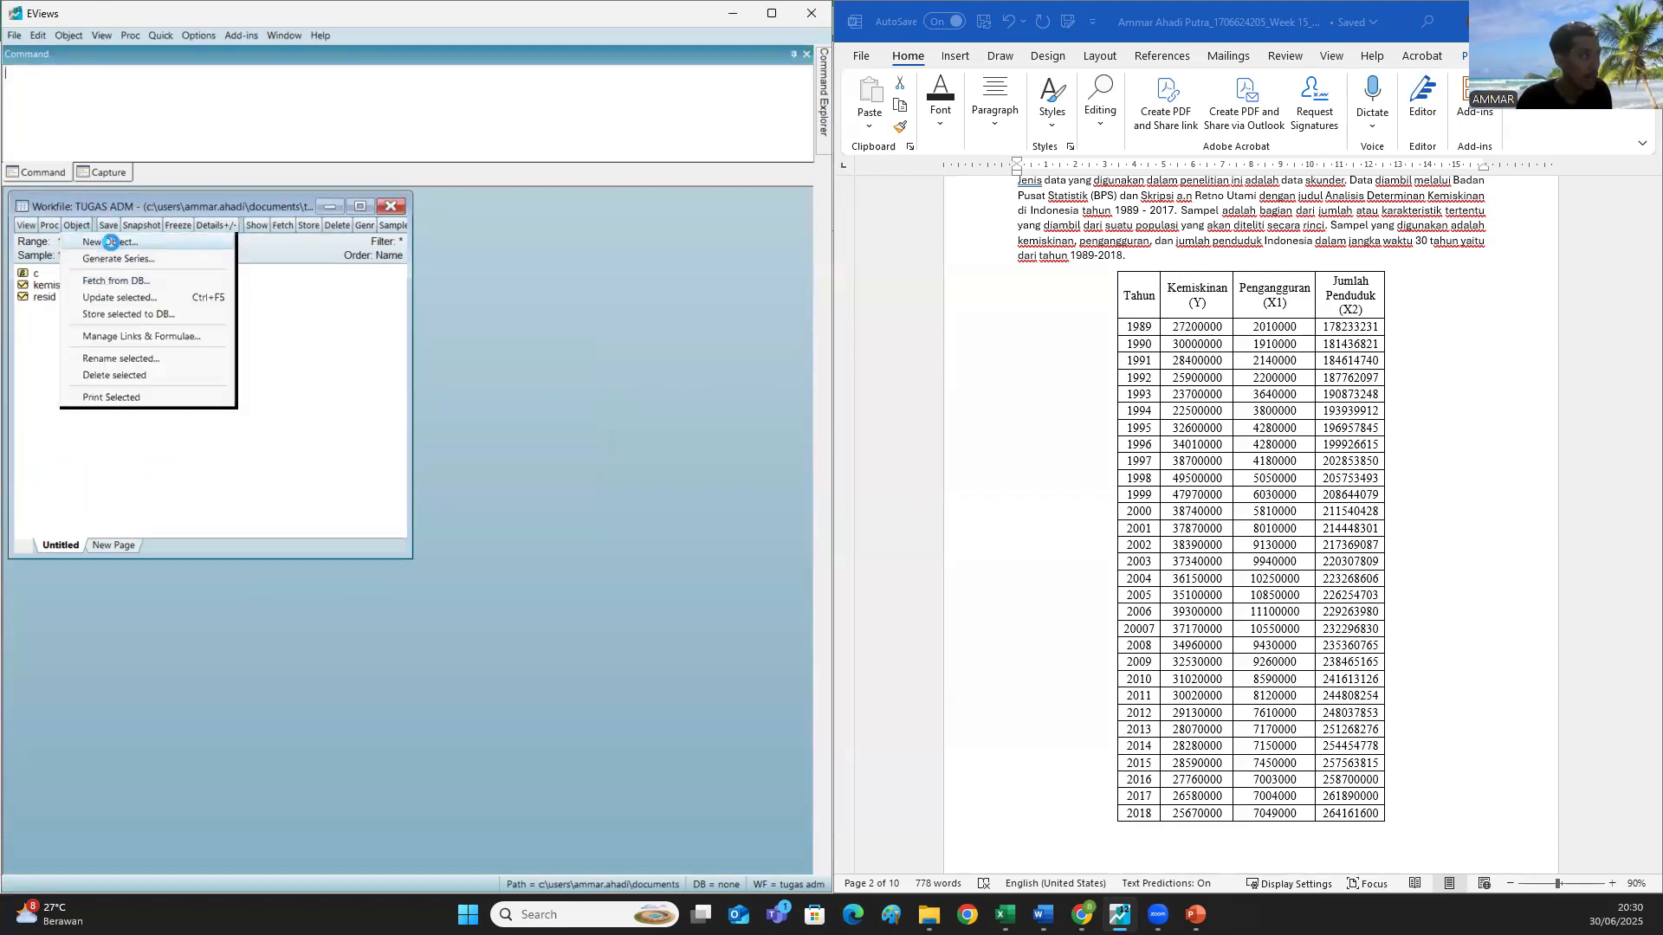
click(104, 241)
click(257, 266)
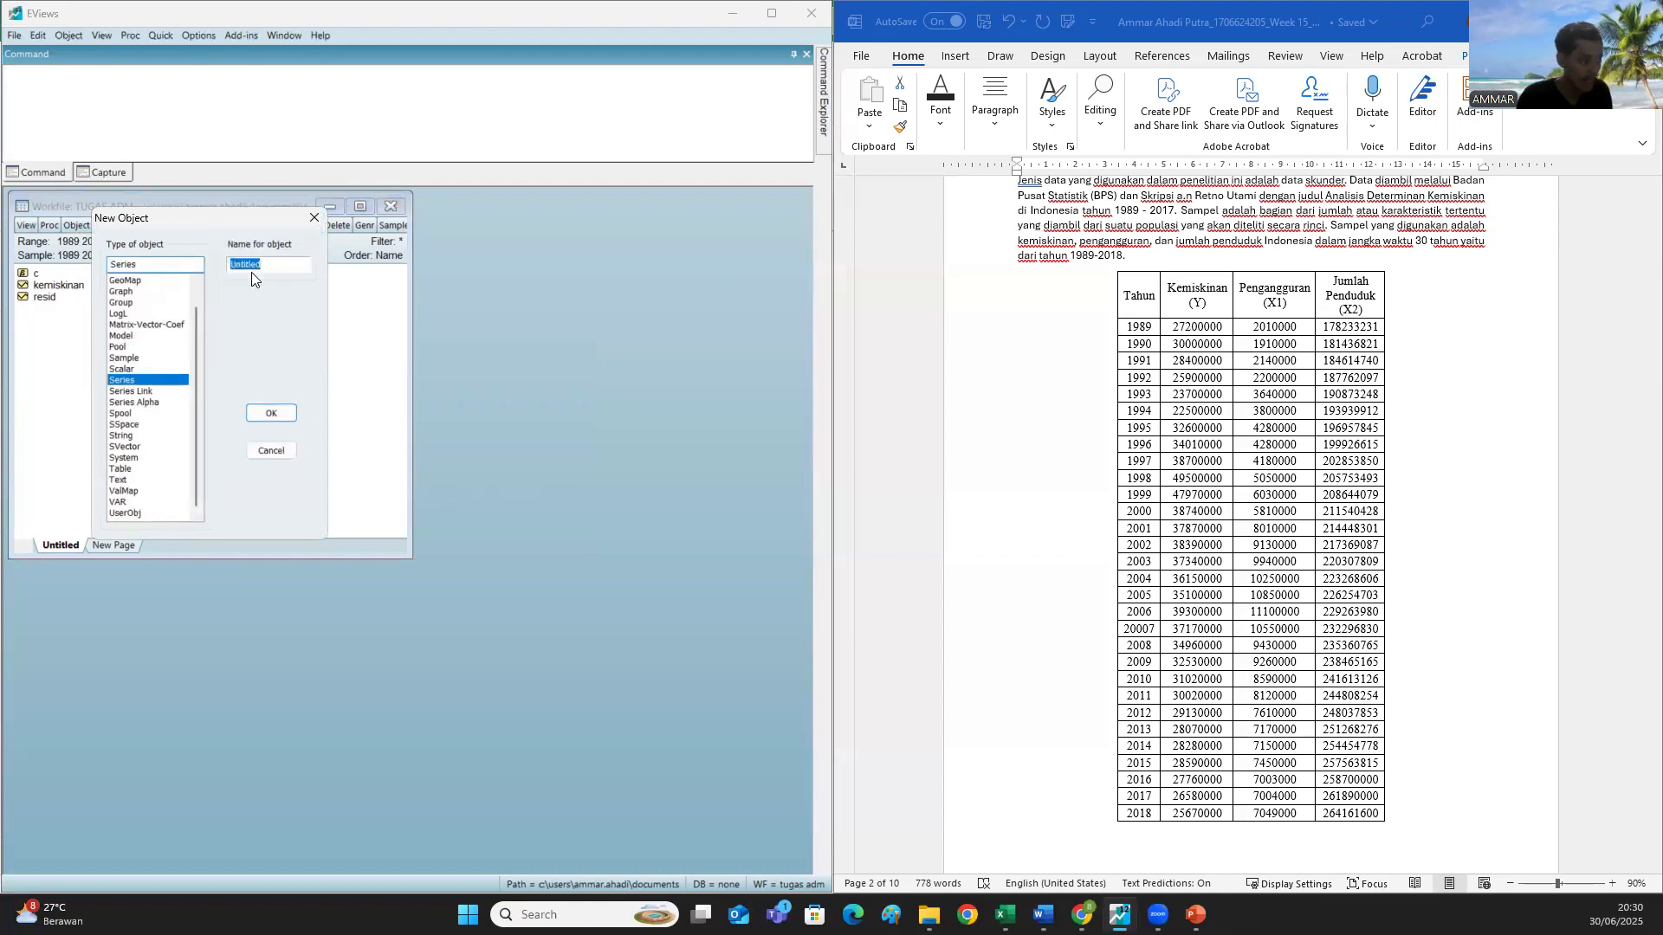
text(Penganggu)
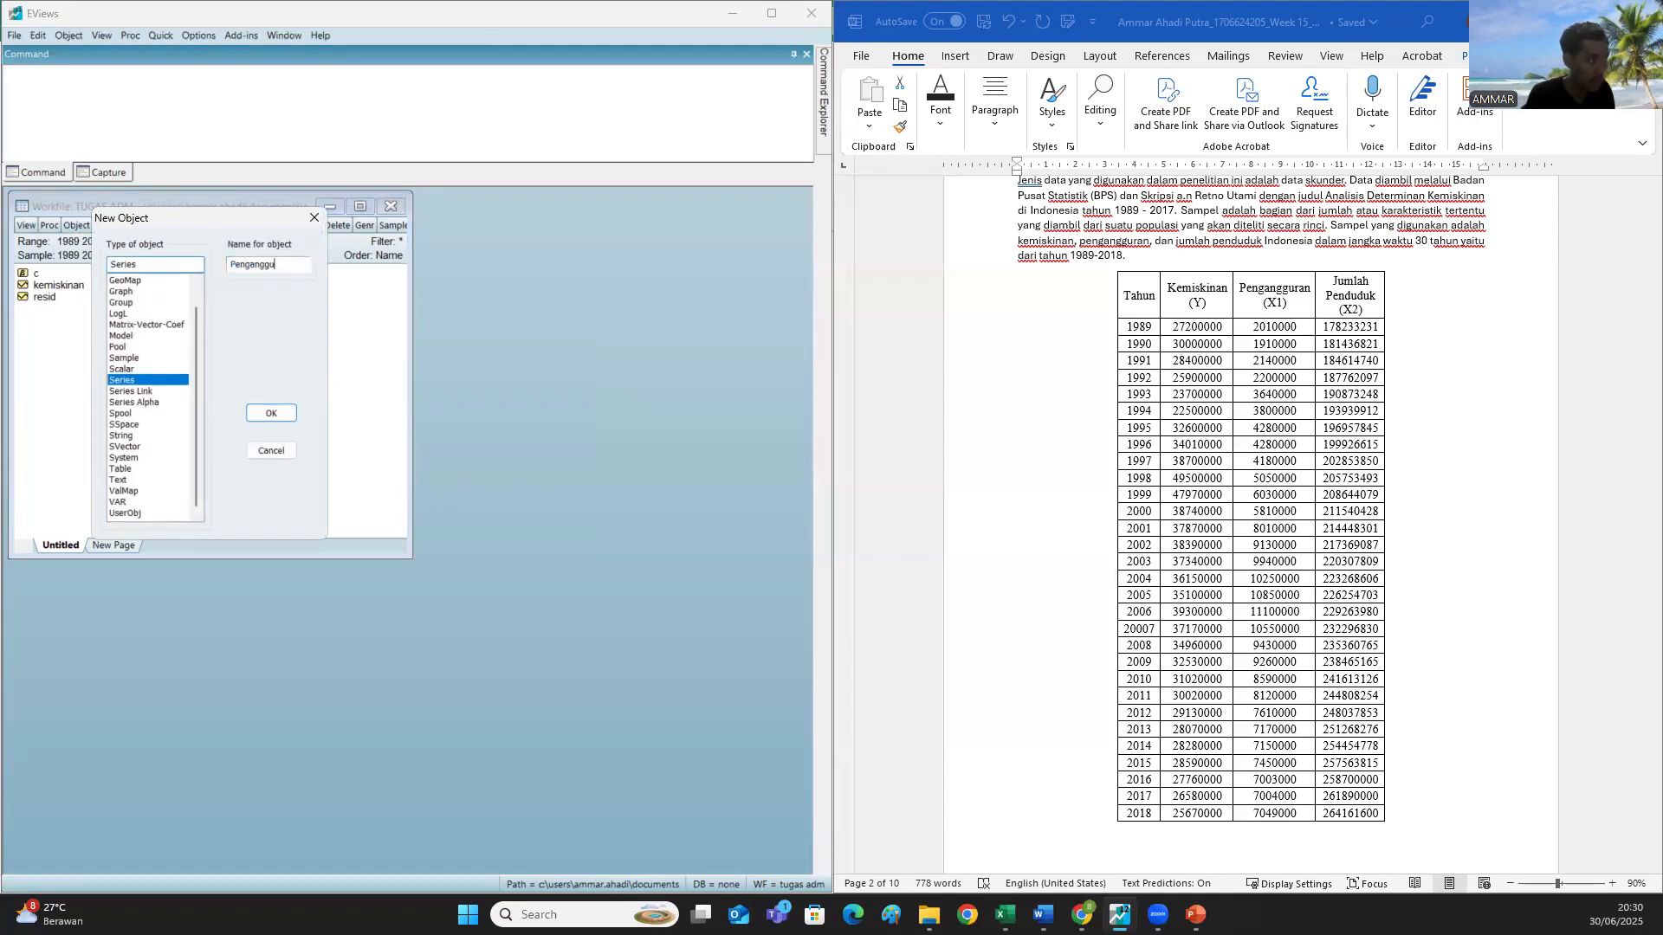
text(ran)
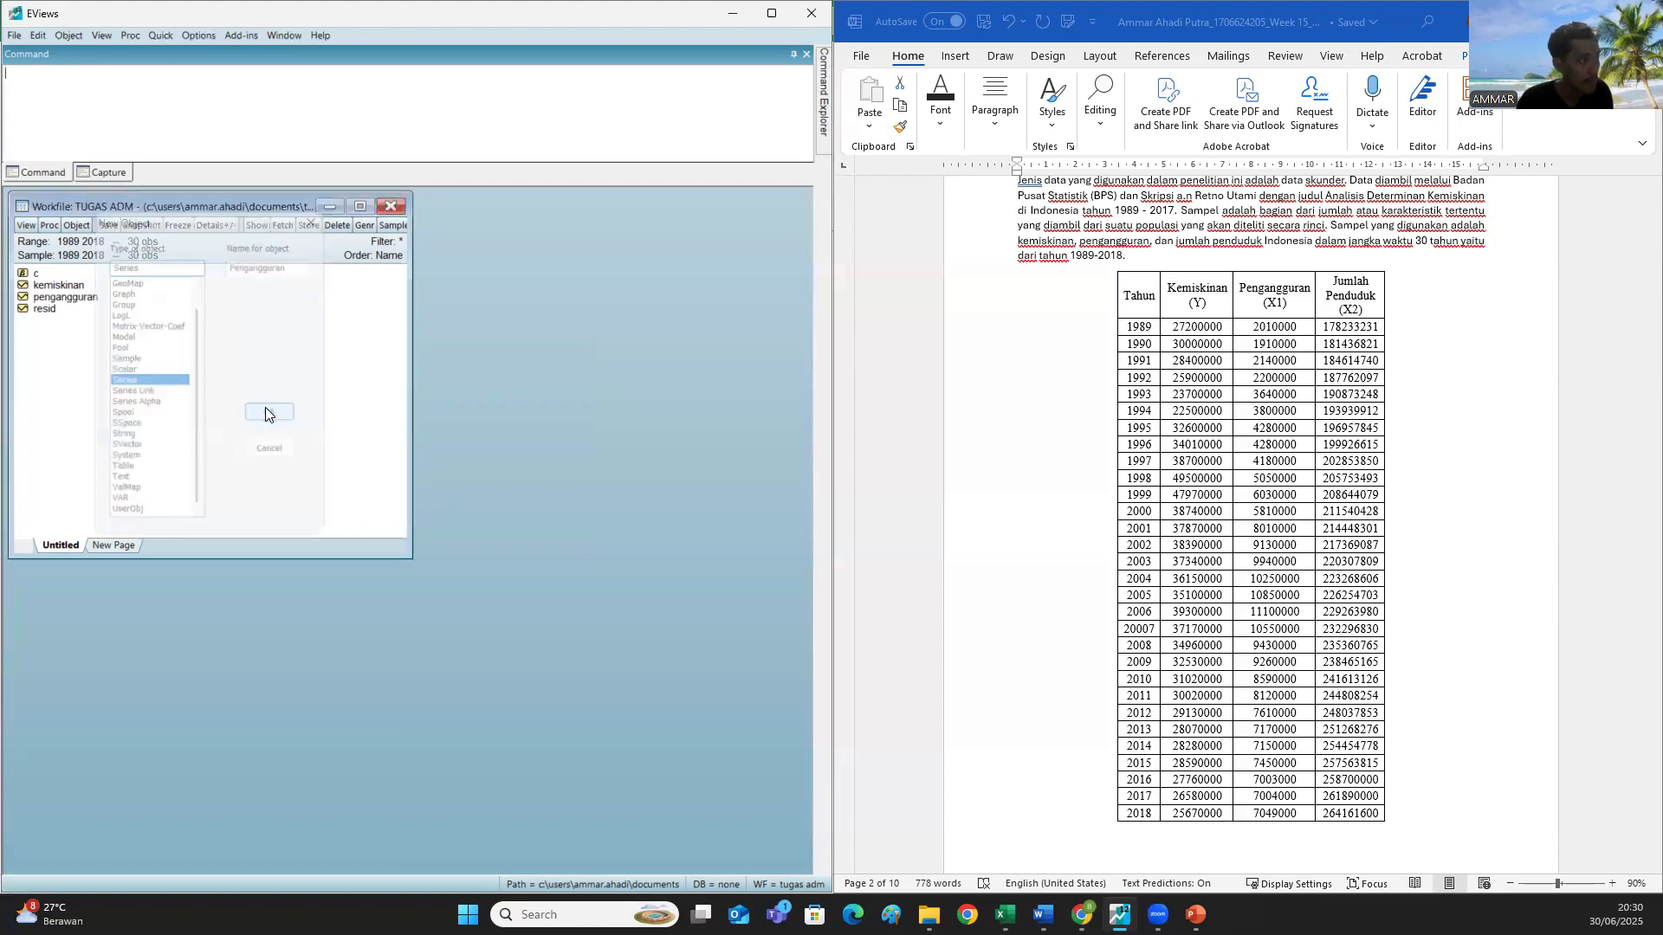
click(266, 409)
- Add a third series object to the workfile, named JumlahPenduduk
click(77, 225)
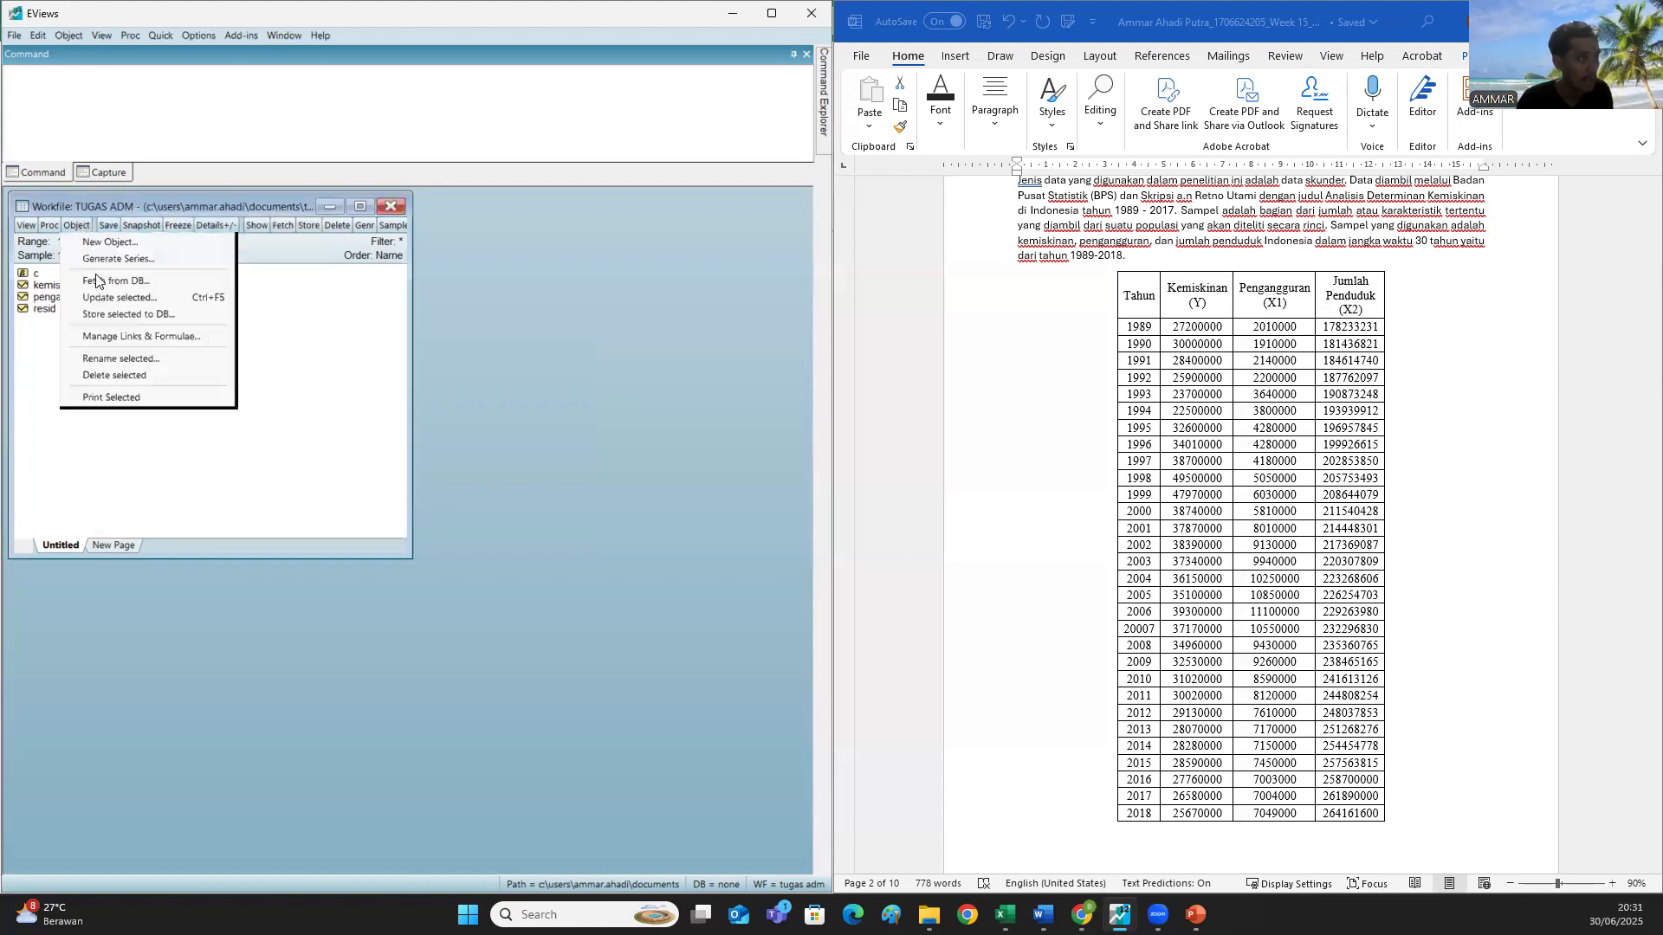
click(121, 241)
double_click(256, 263)
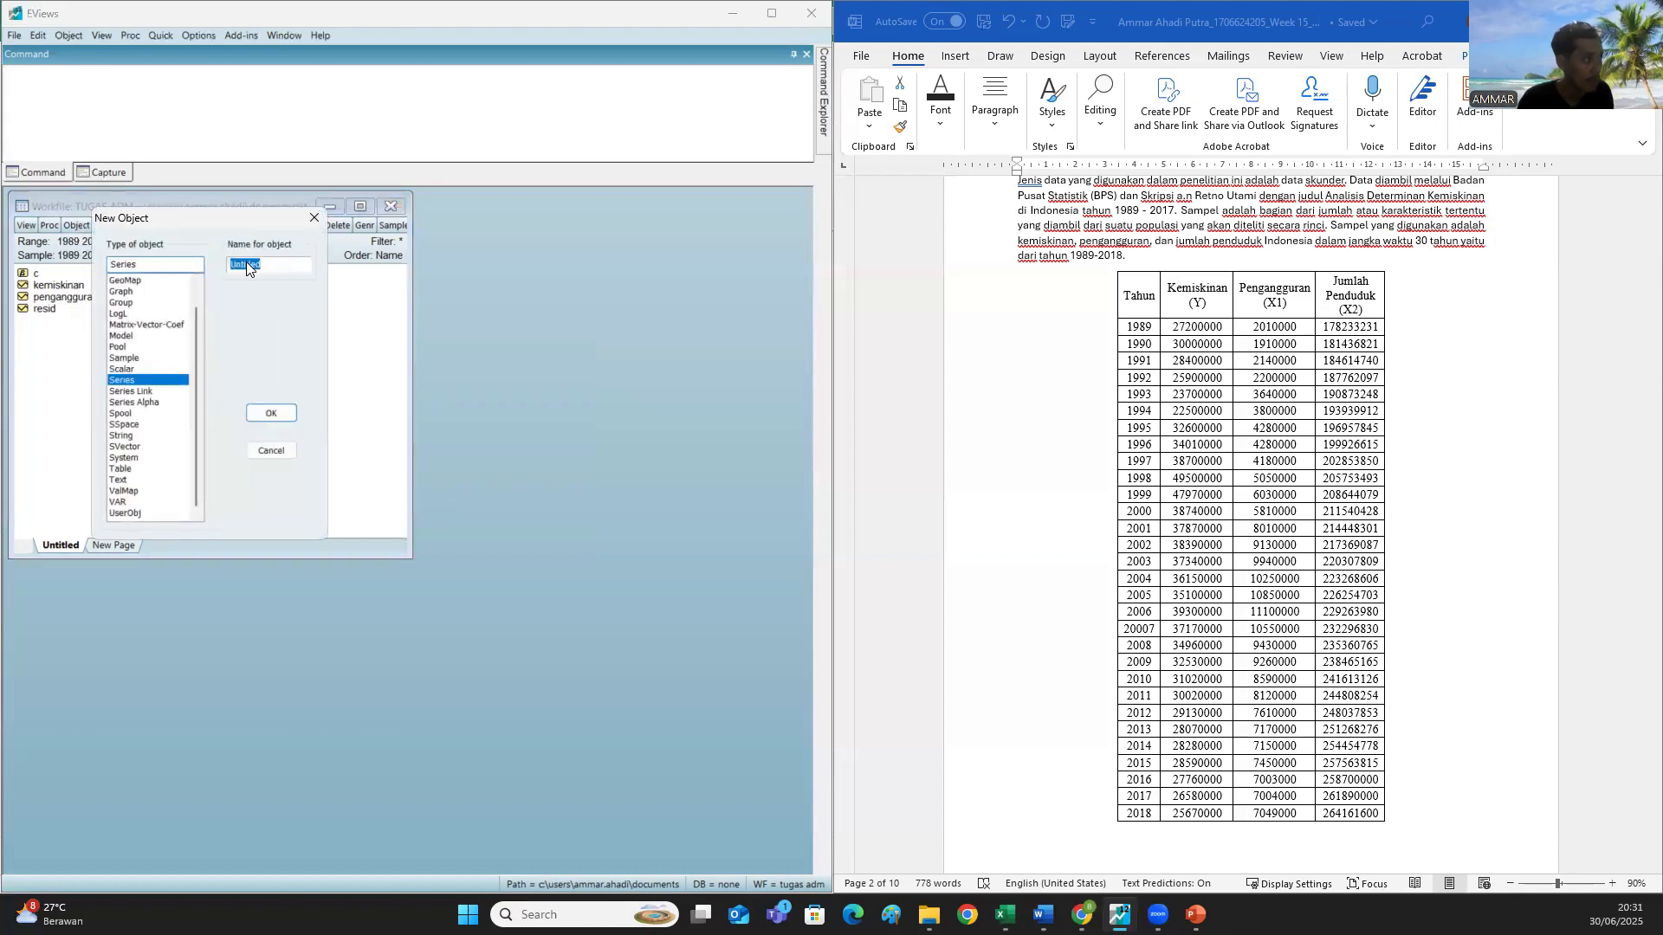
text(JumlahP)
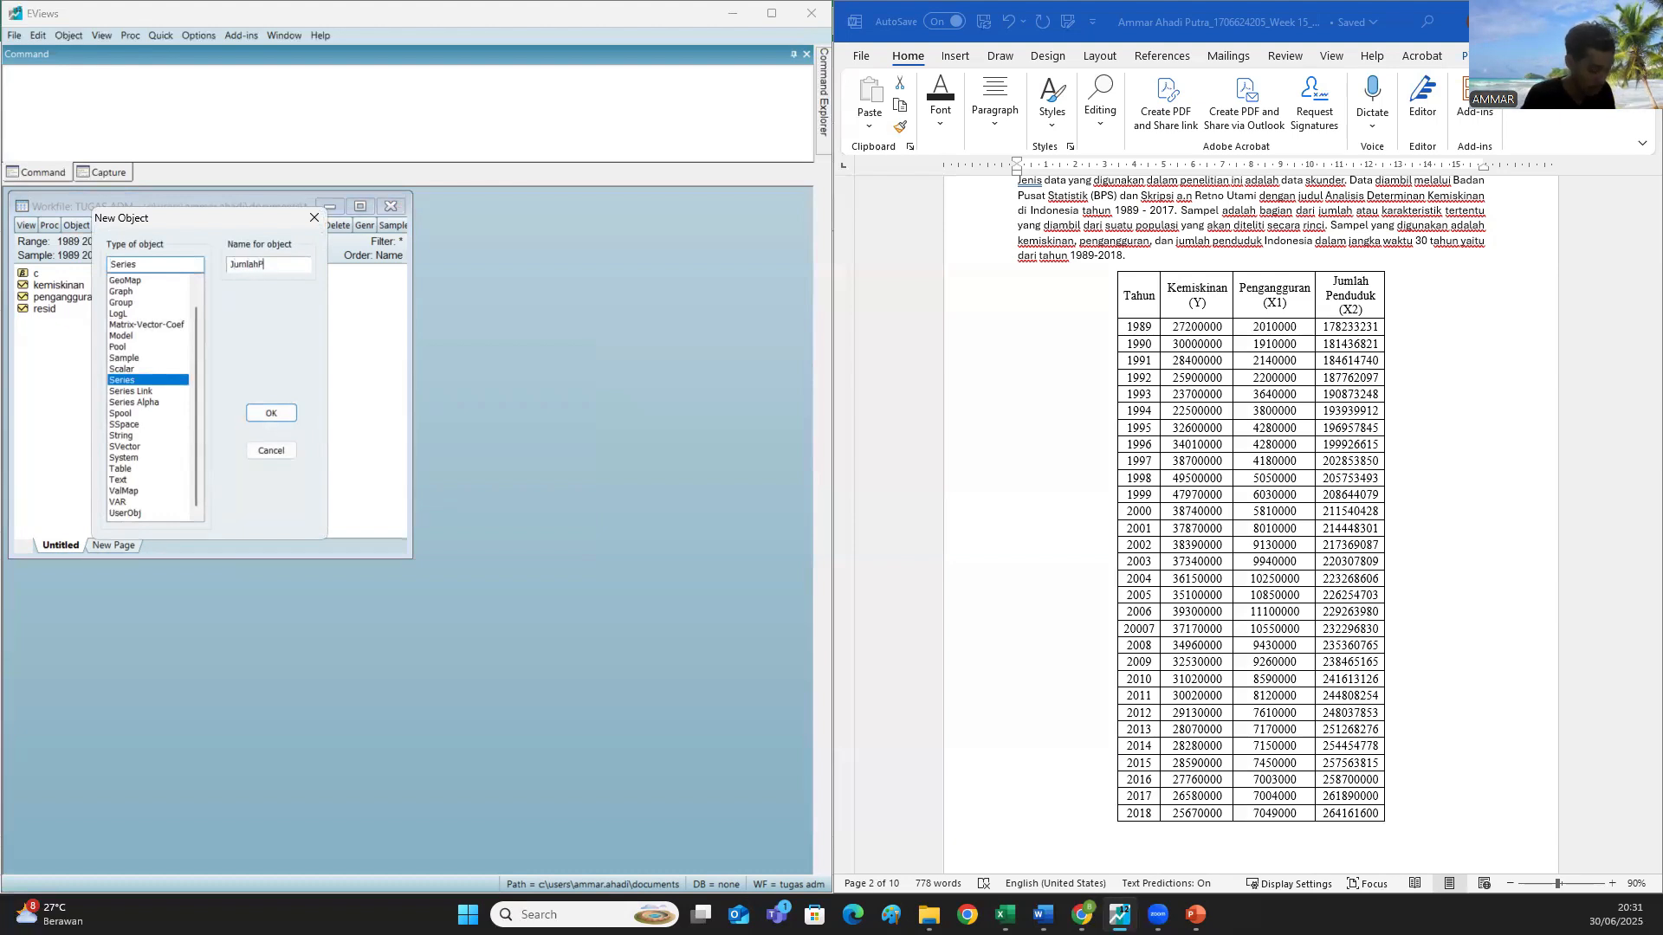
text(enduduk)
key(Return)
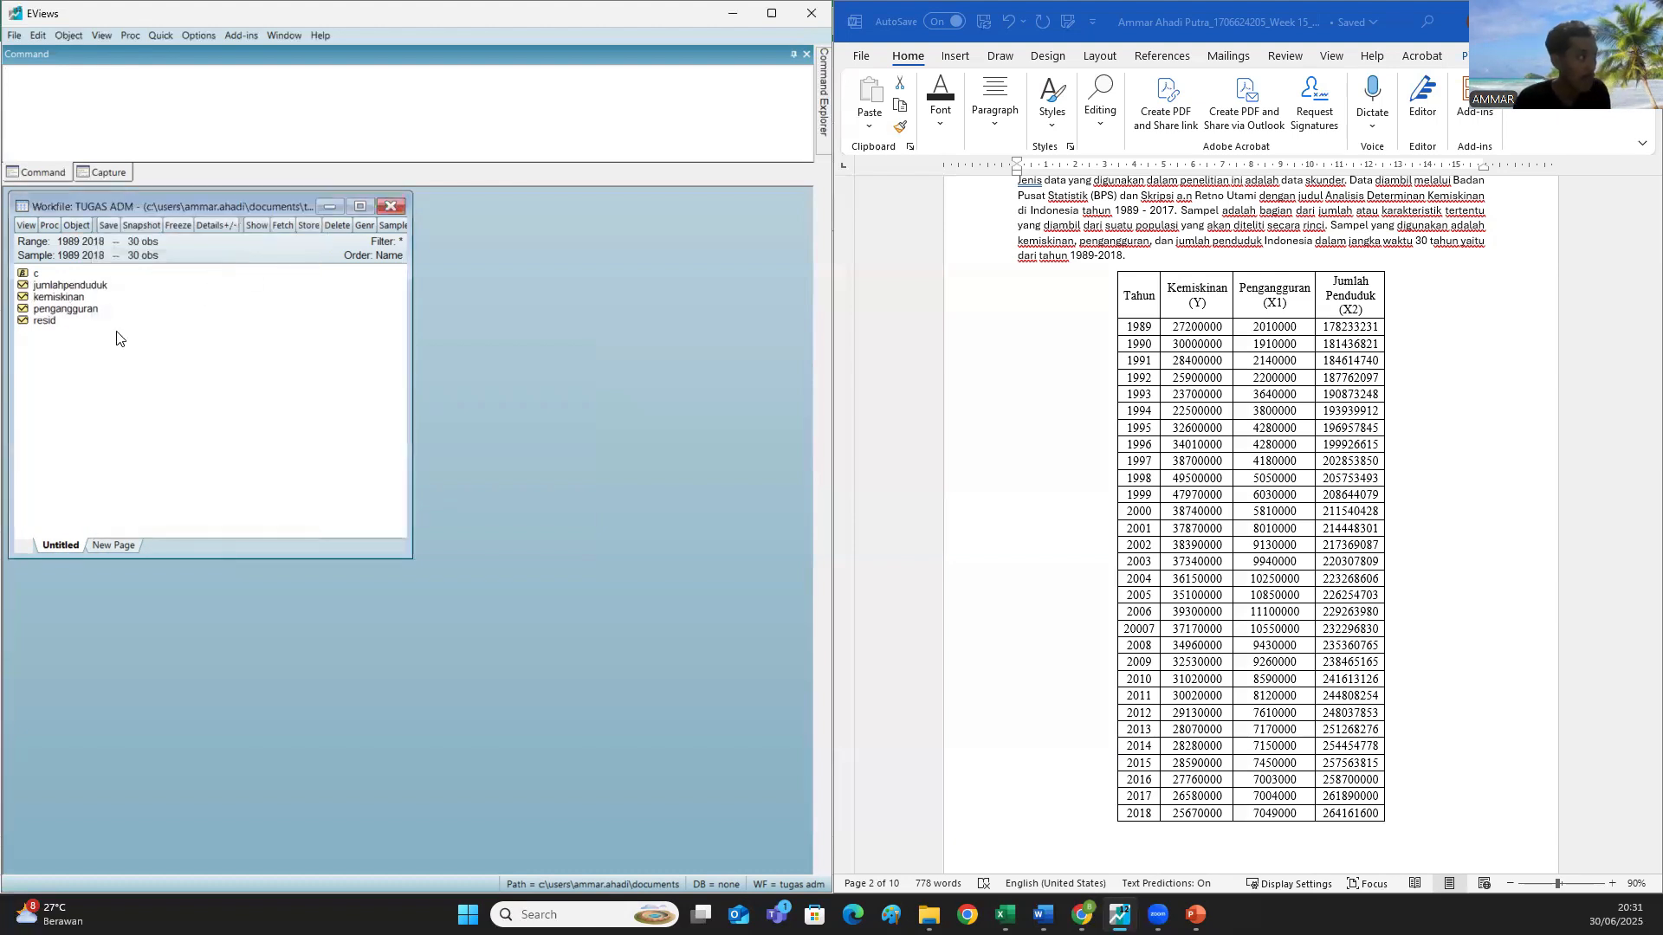
- Copy the 1989–2018 Jumlah Penduduk (X2) values from the Excel workbook and paste them into the jumlahpenduduk series from 1989, allowing edit mode
double_click(82, 286)
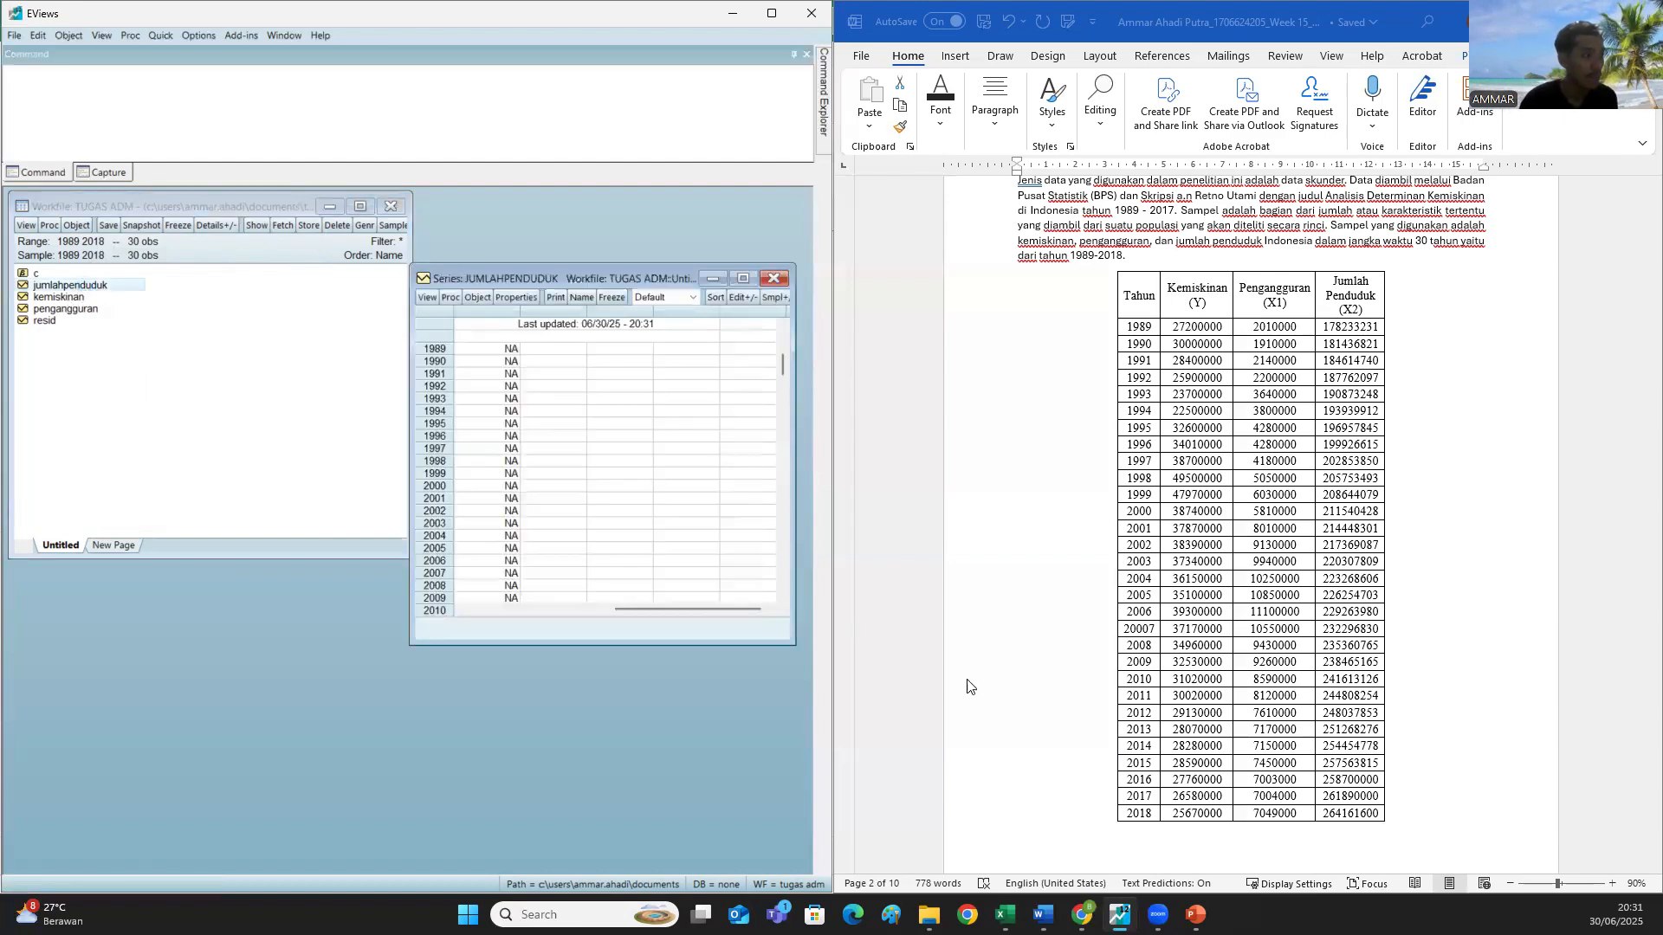
mouse_move(1005, 914)
click(1018, 775)
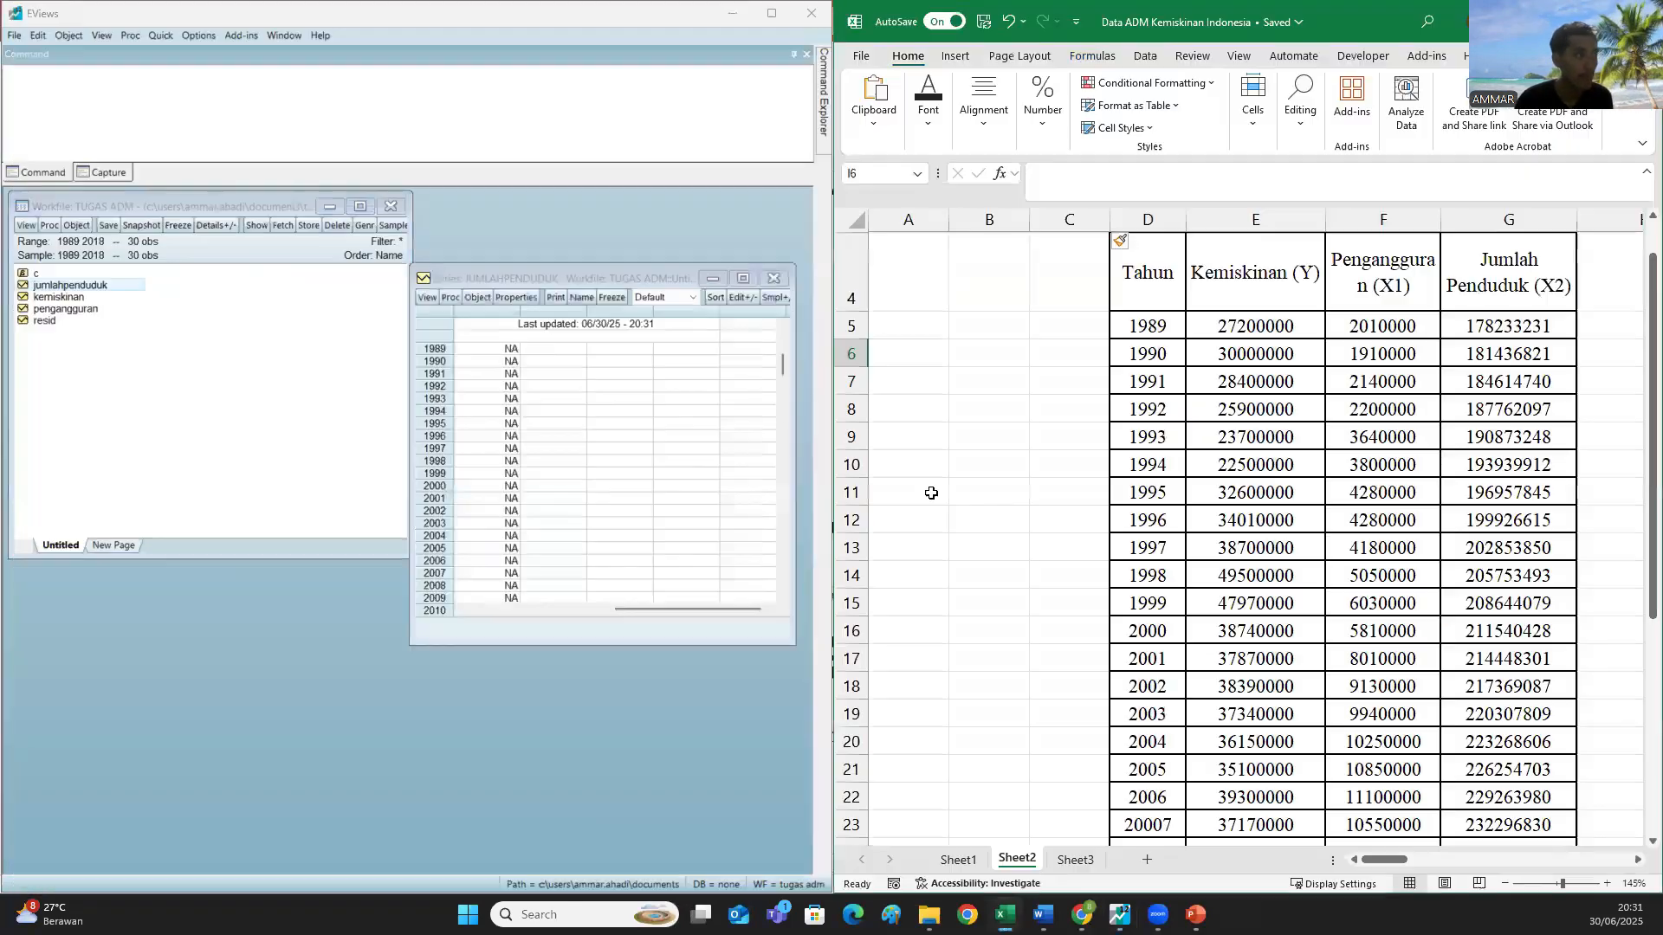
click(1516, 329)
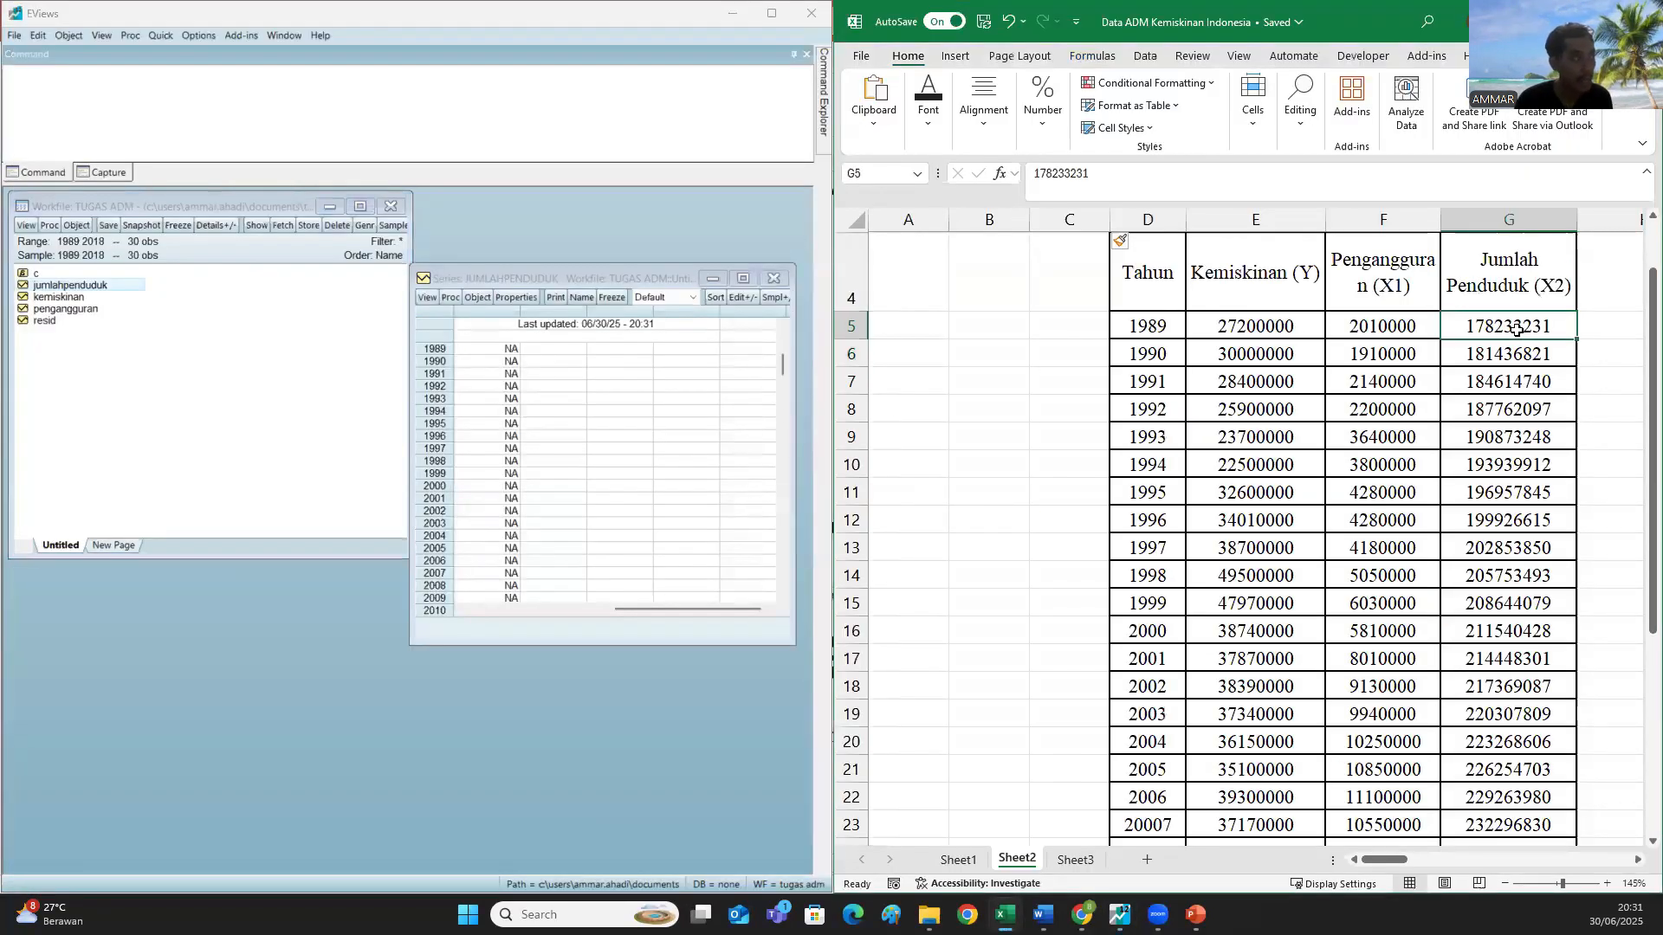
key(ctrl+shift+Down)
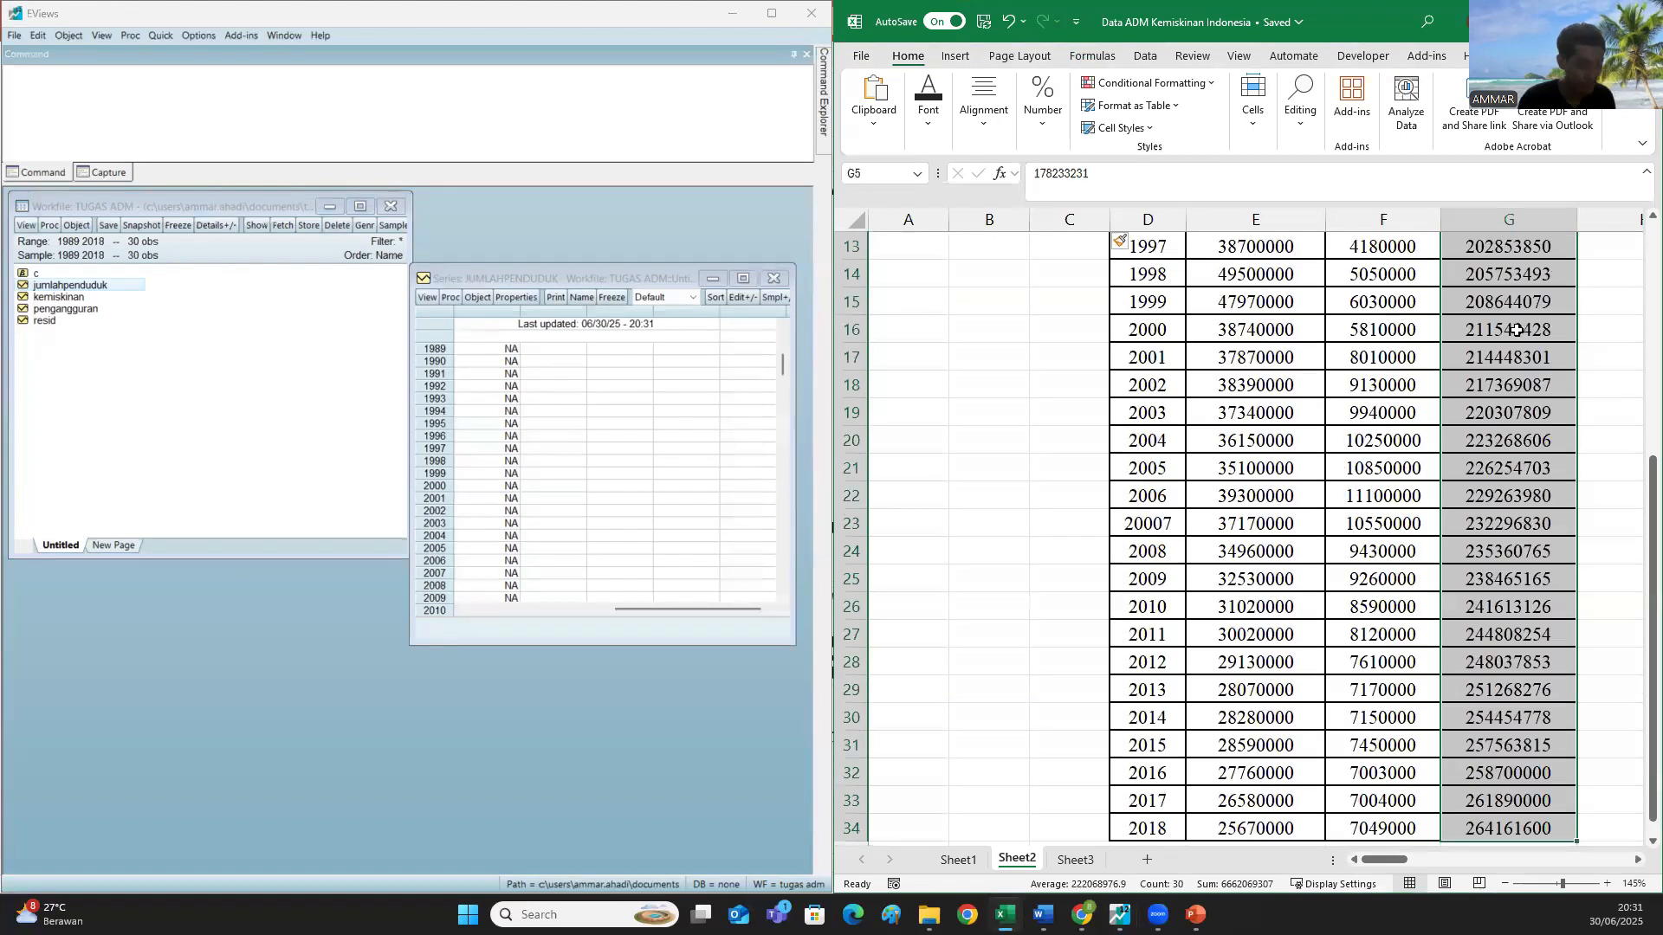
key(ctrl+c)
click(507, 350)
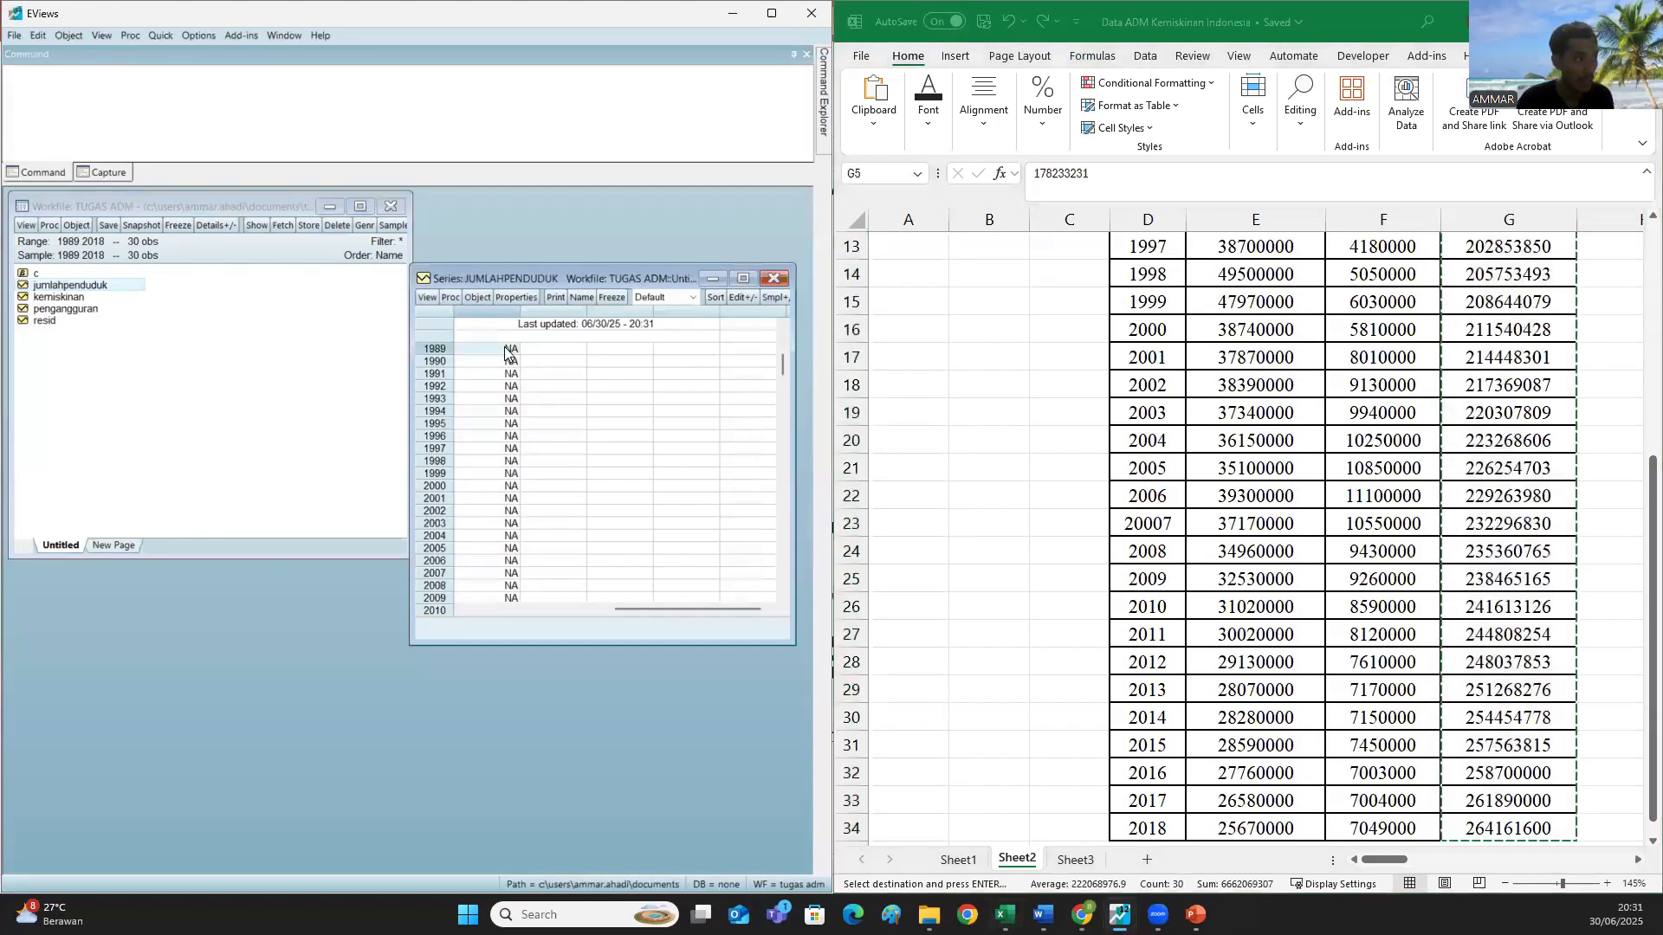
key(ctrl+v)
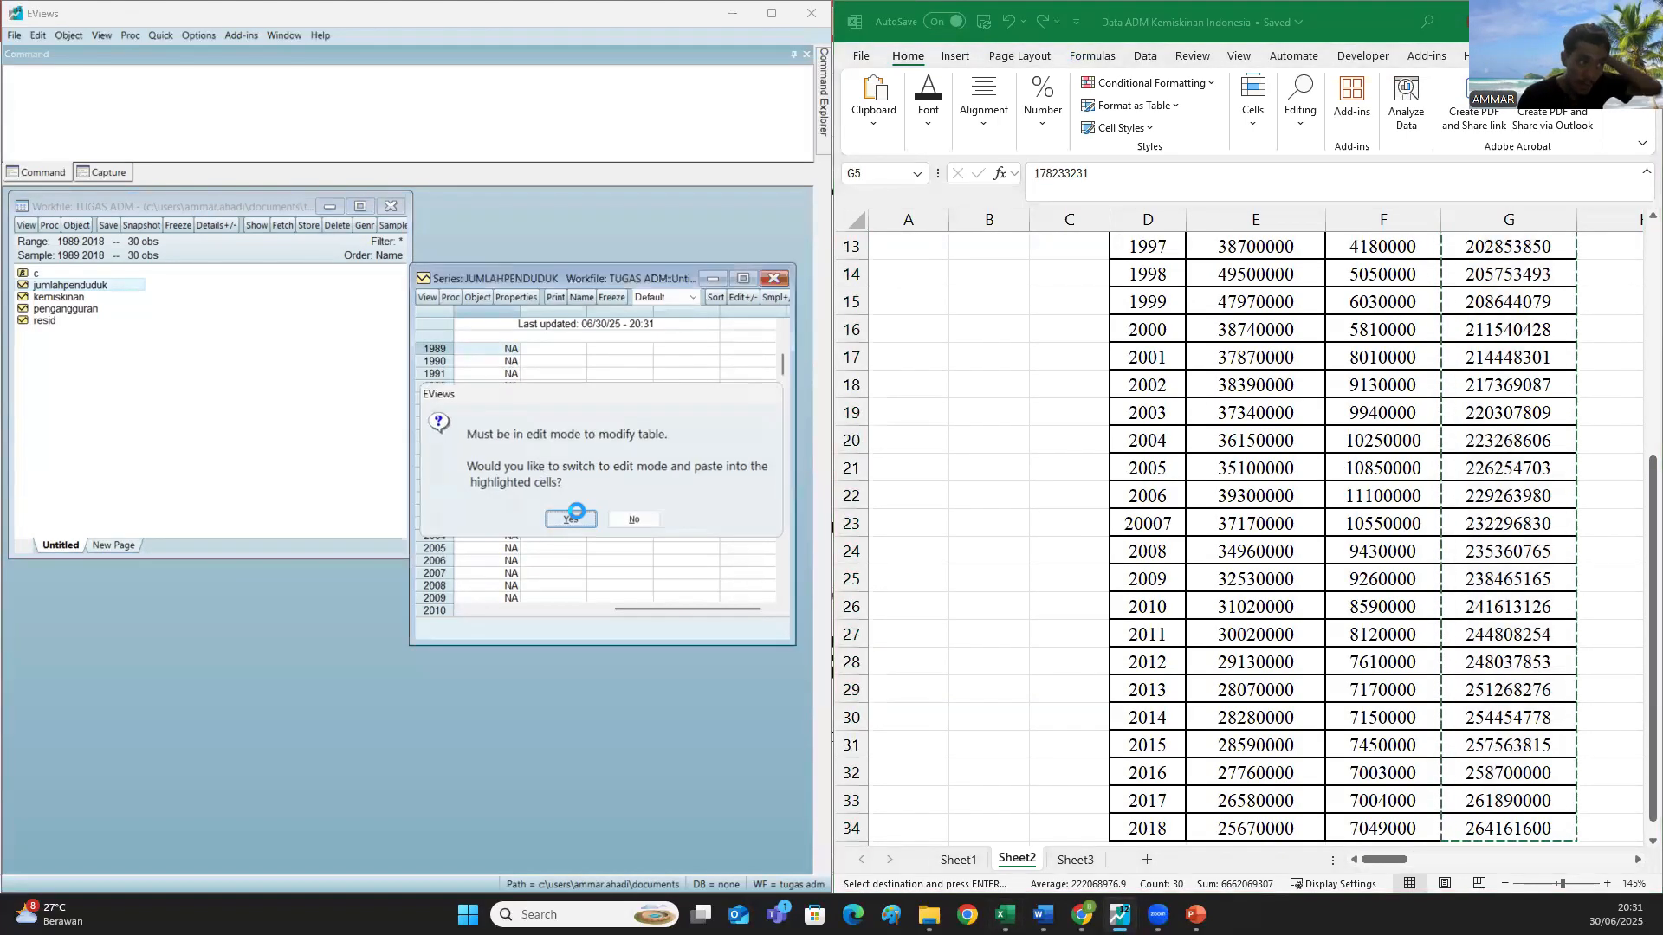
click(575, 518)
scroll(650, 472, down, 3)
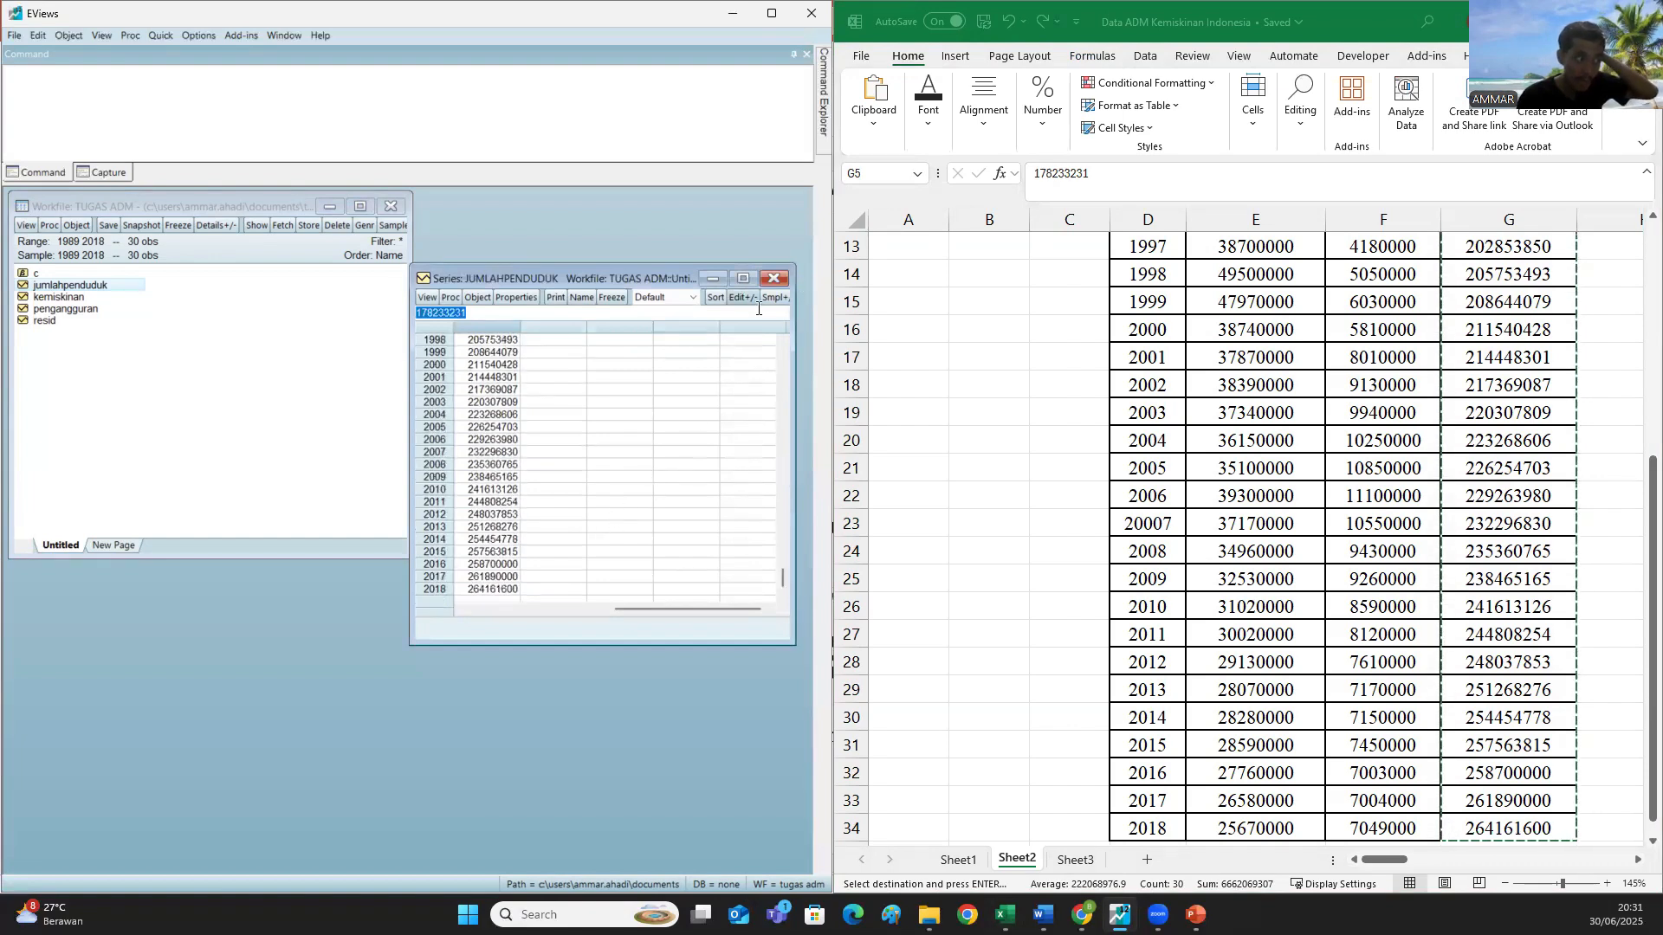
click(775, 279)
- Fill the kemiskinan series from 1989 with the Kemiskinan (Y) values copied from Excel, allowing edit mode, and close the series
double_click(58, 296)
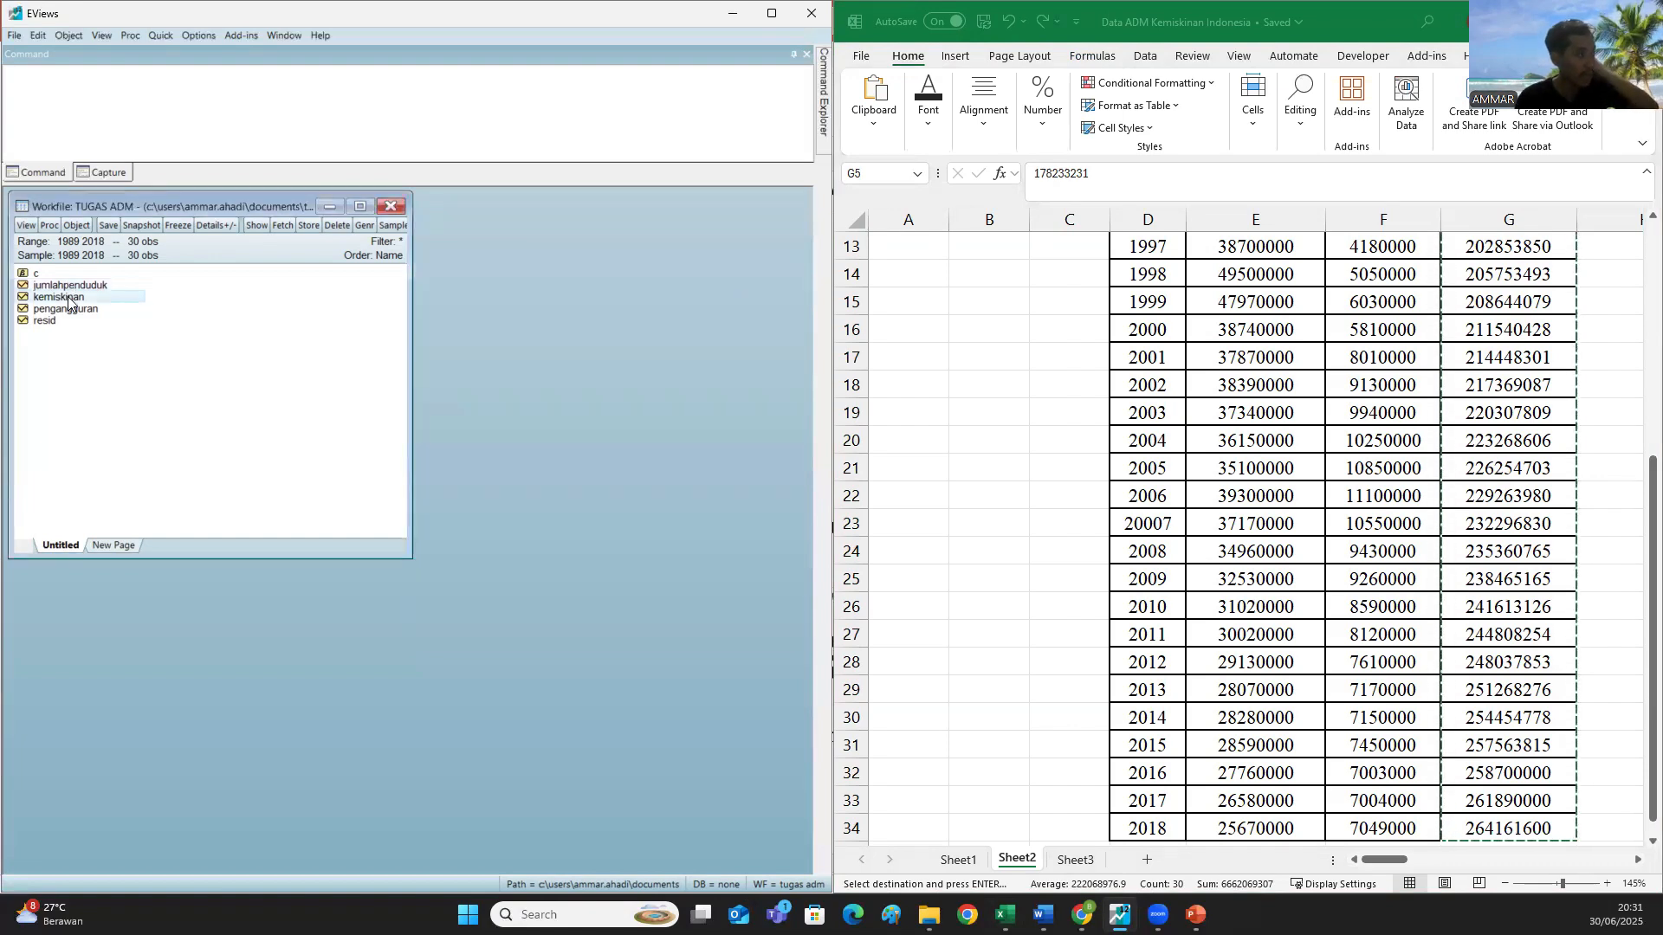
scroll(893, 374, up, 4)
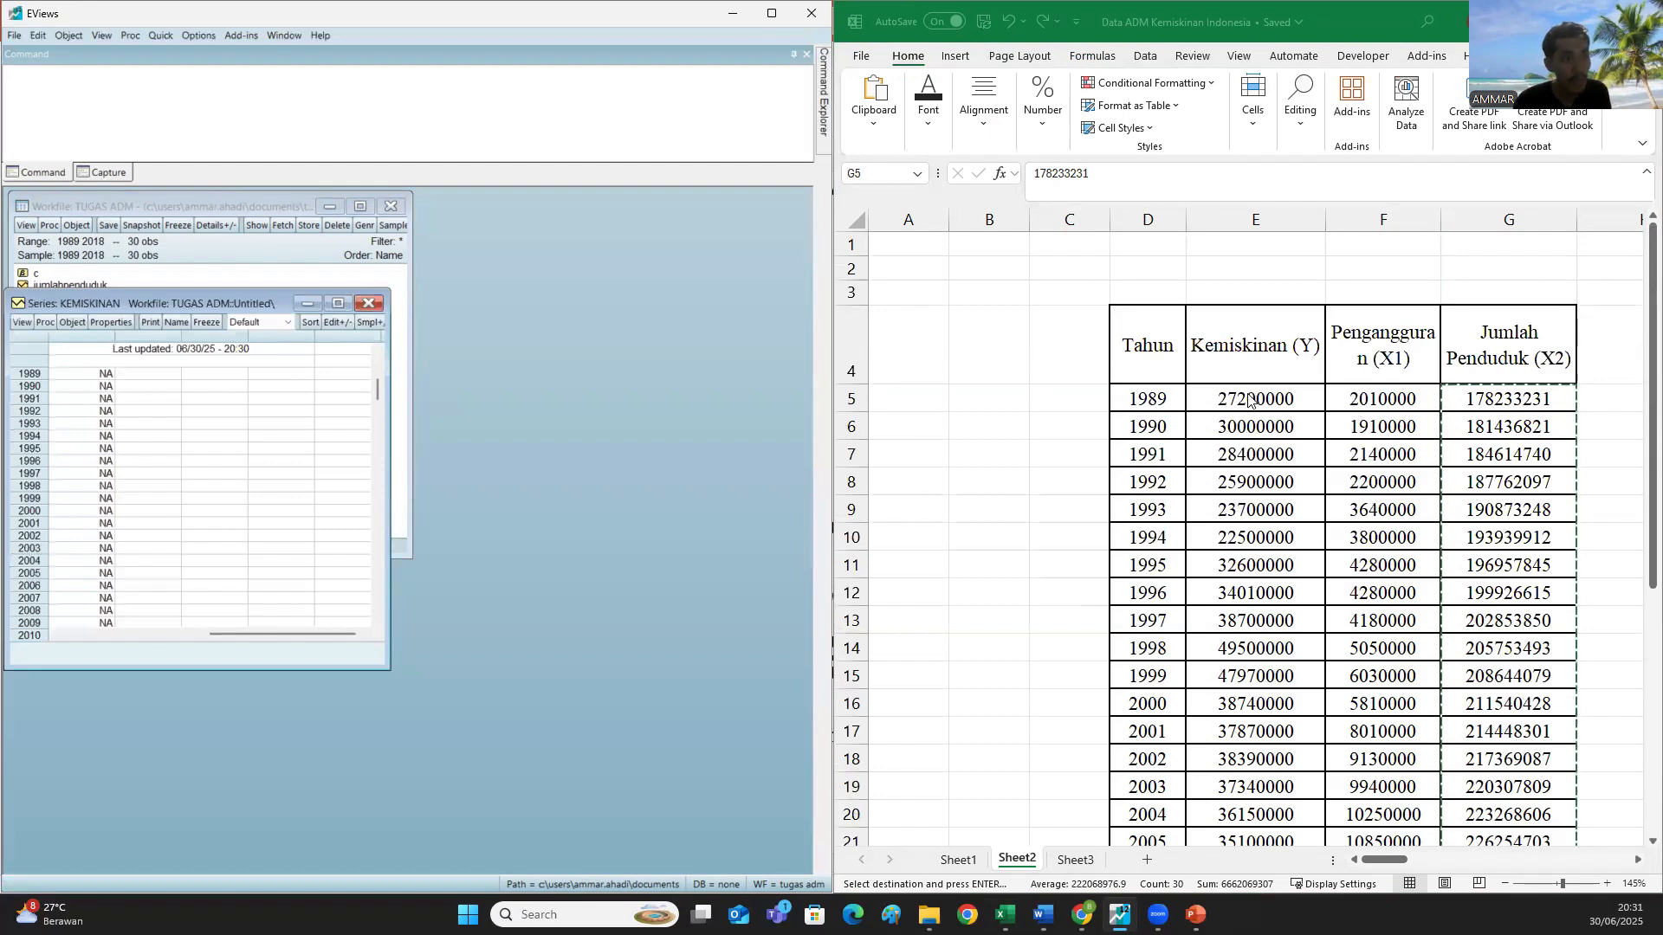
click(1247, 394)
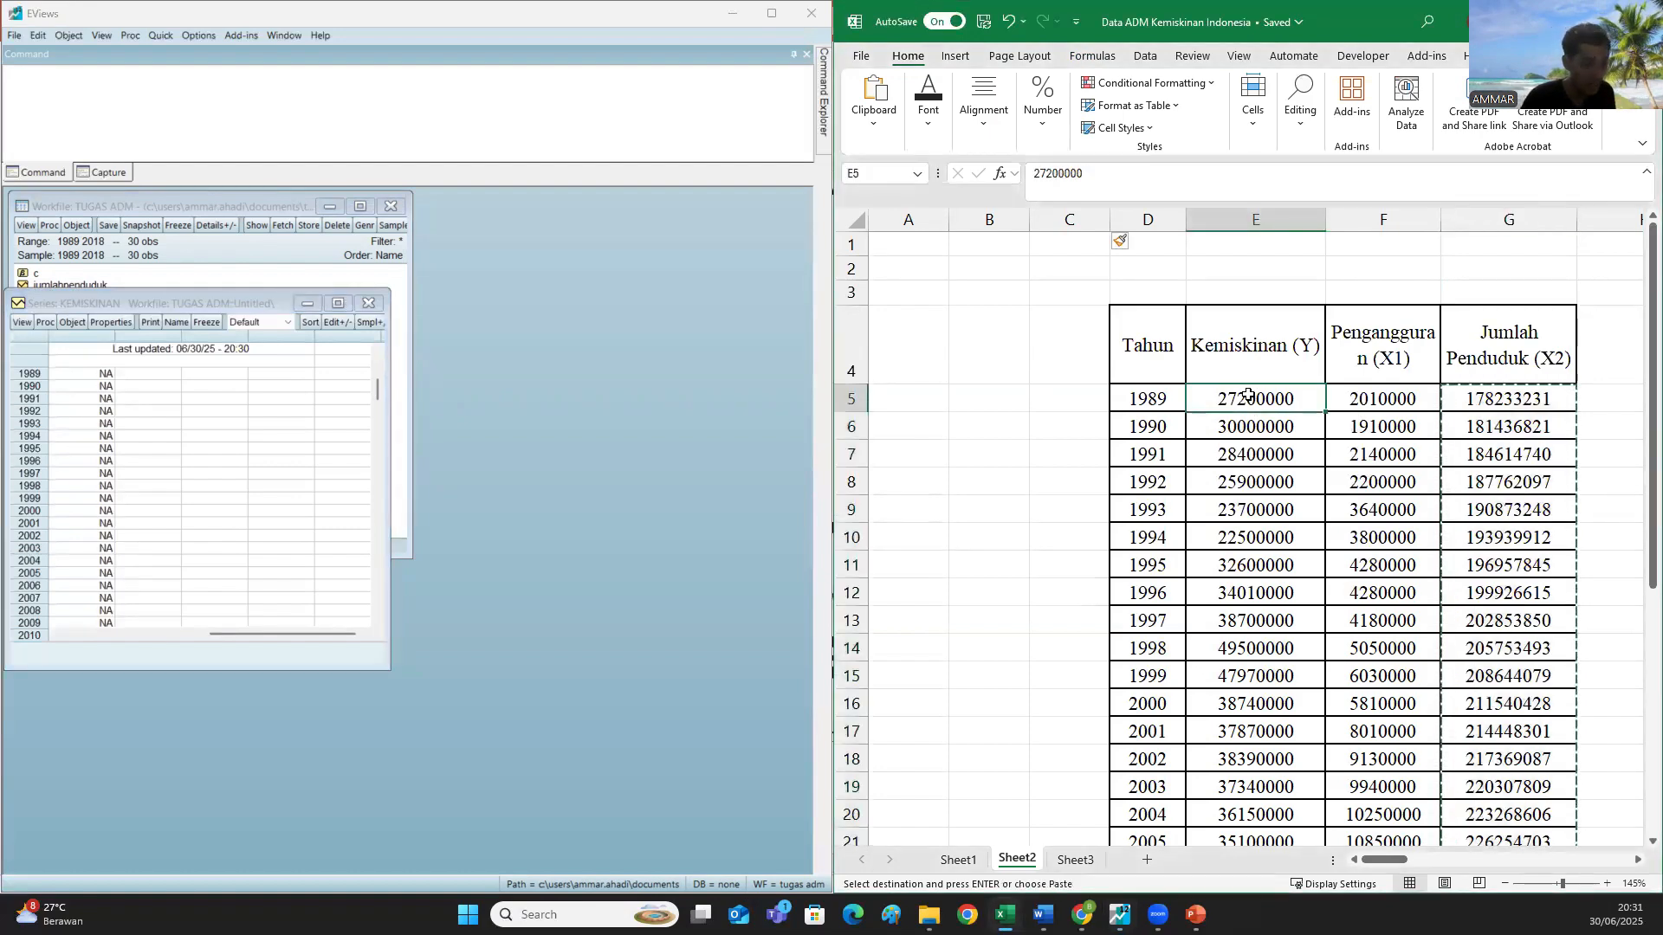
drag(1248, 394, 1252, 845)
key(ctrl+c)
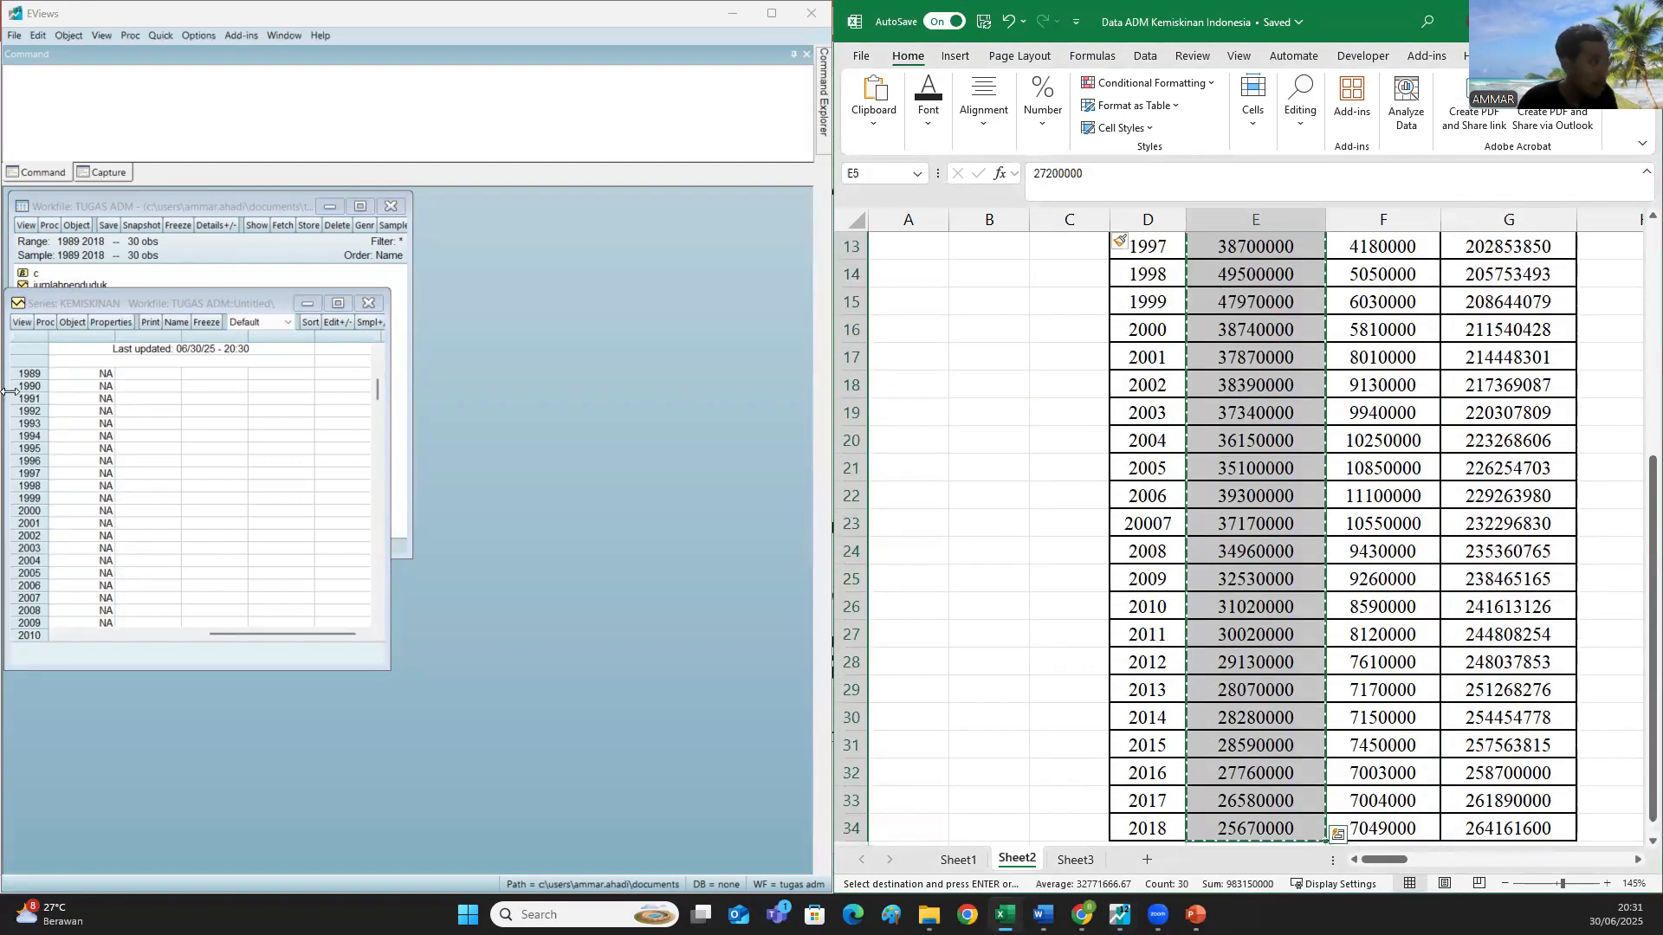
click(103, 381)
key(ctrl+v)
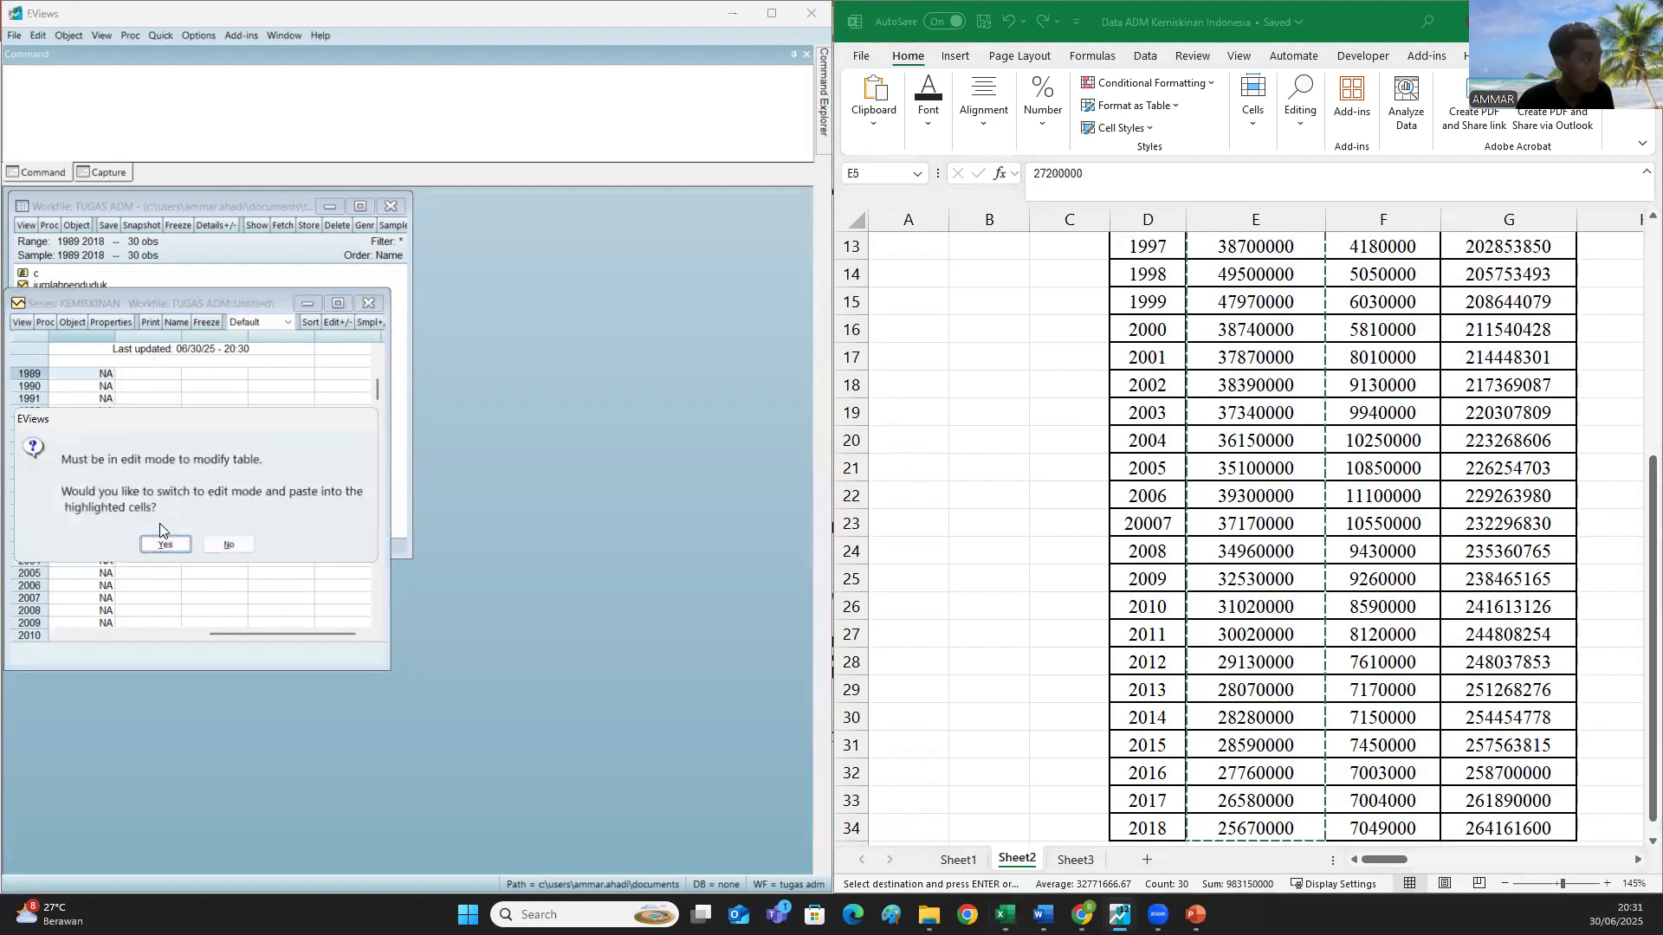
click(165, 545)
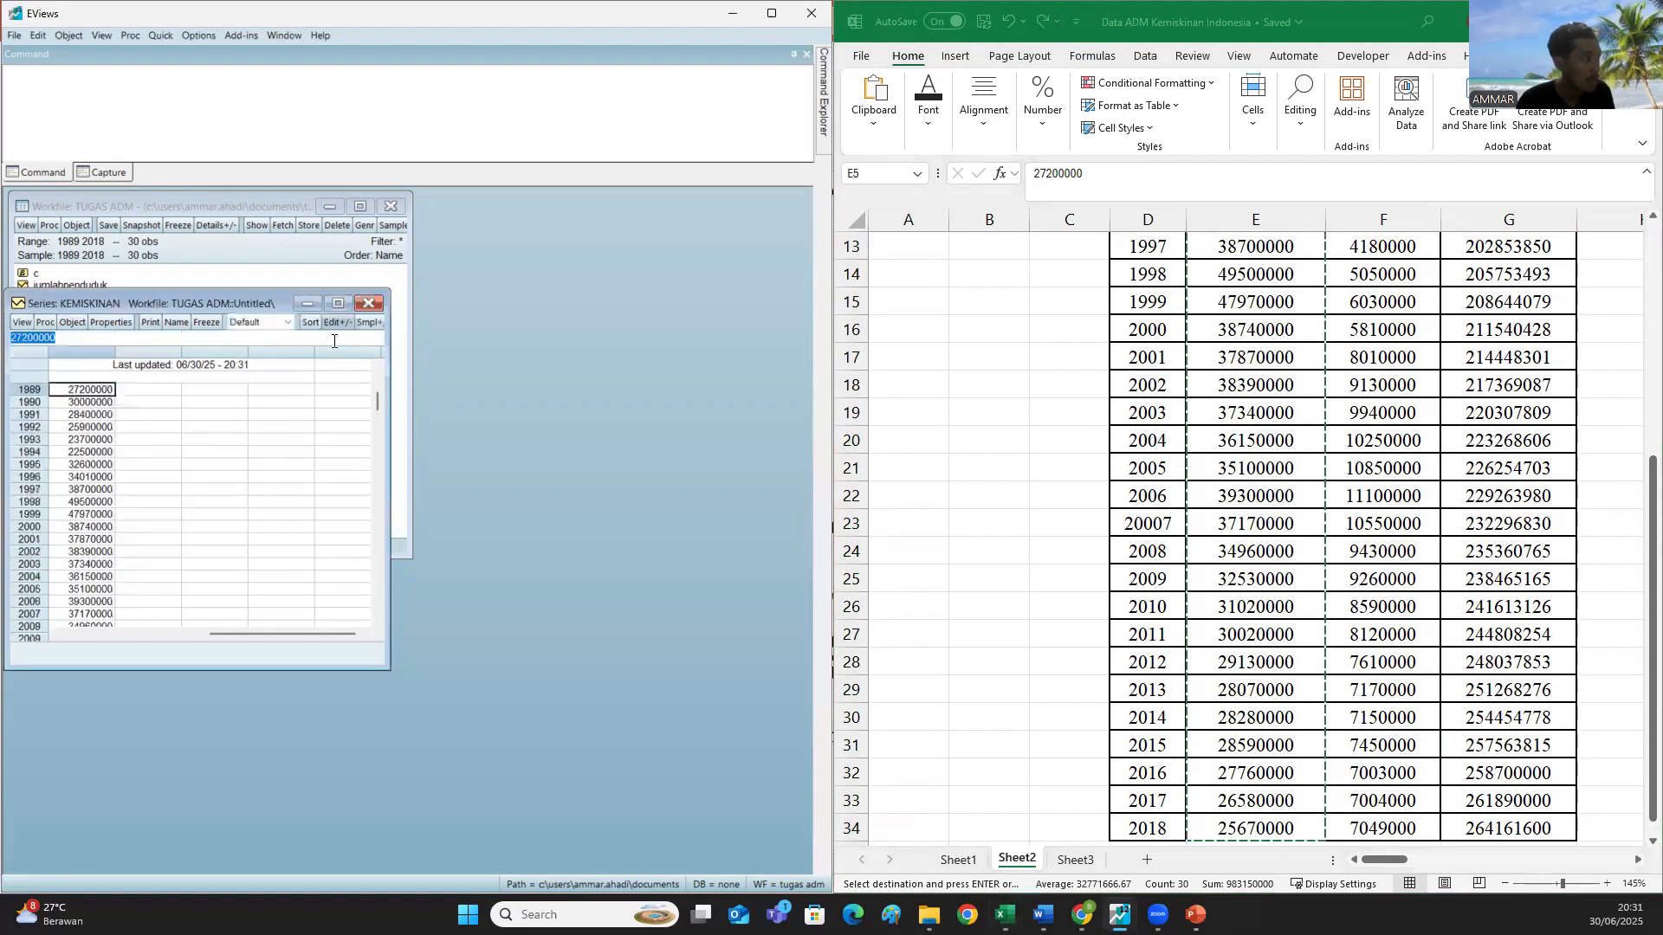
click(371, 306)
- Transfer the Pengangguran (X1) values for 1989–2018 from Excel into the pengangguran series, allowing edit mode, and close the series
double_click(69, 309)
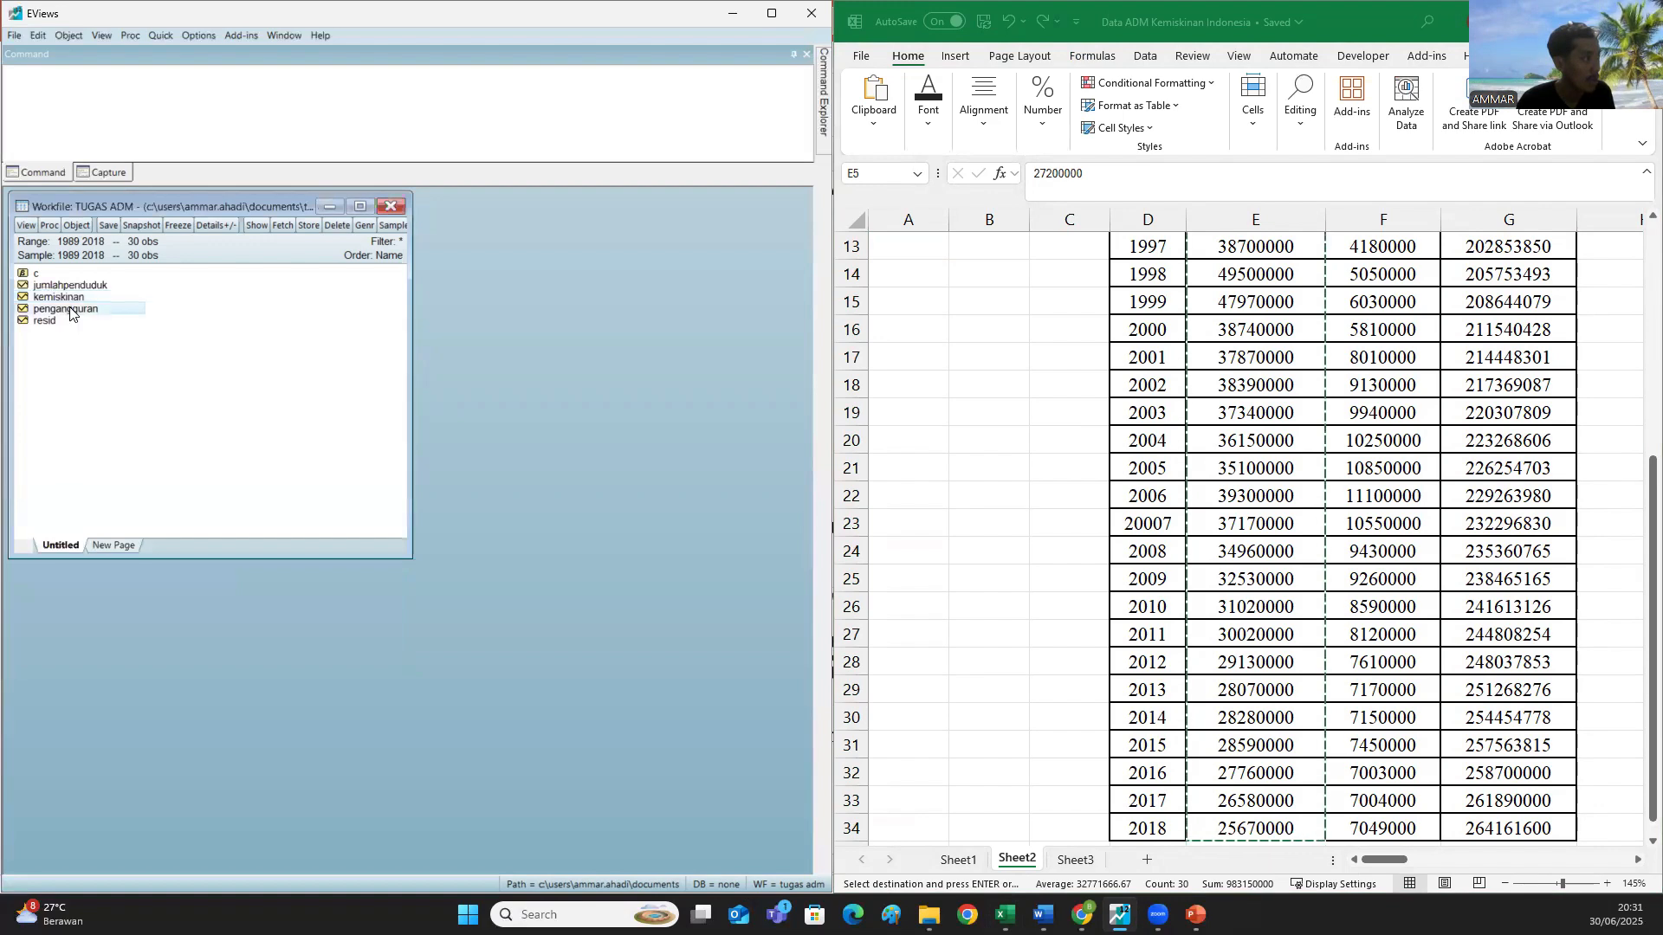
click(1383, 385)
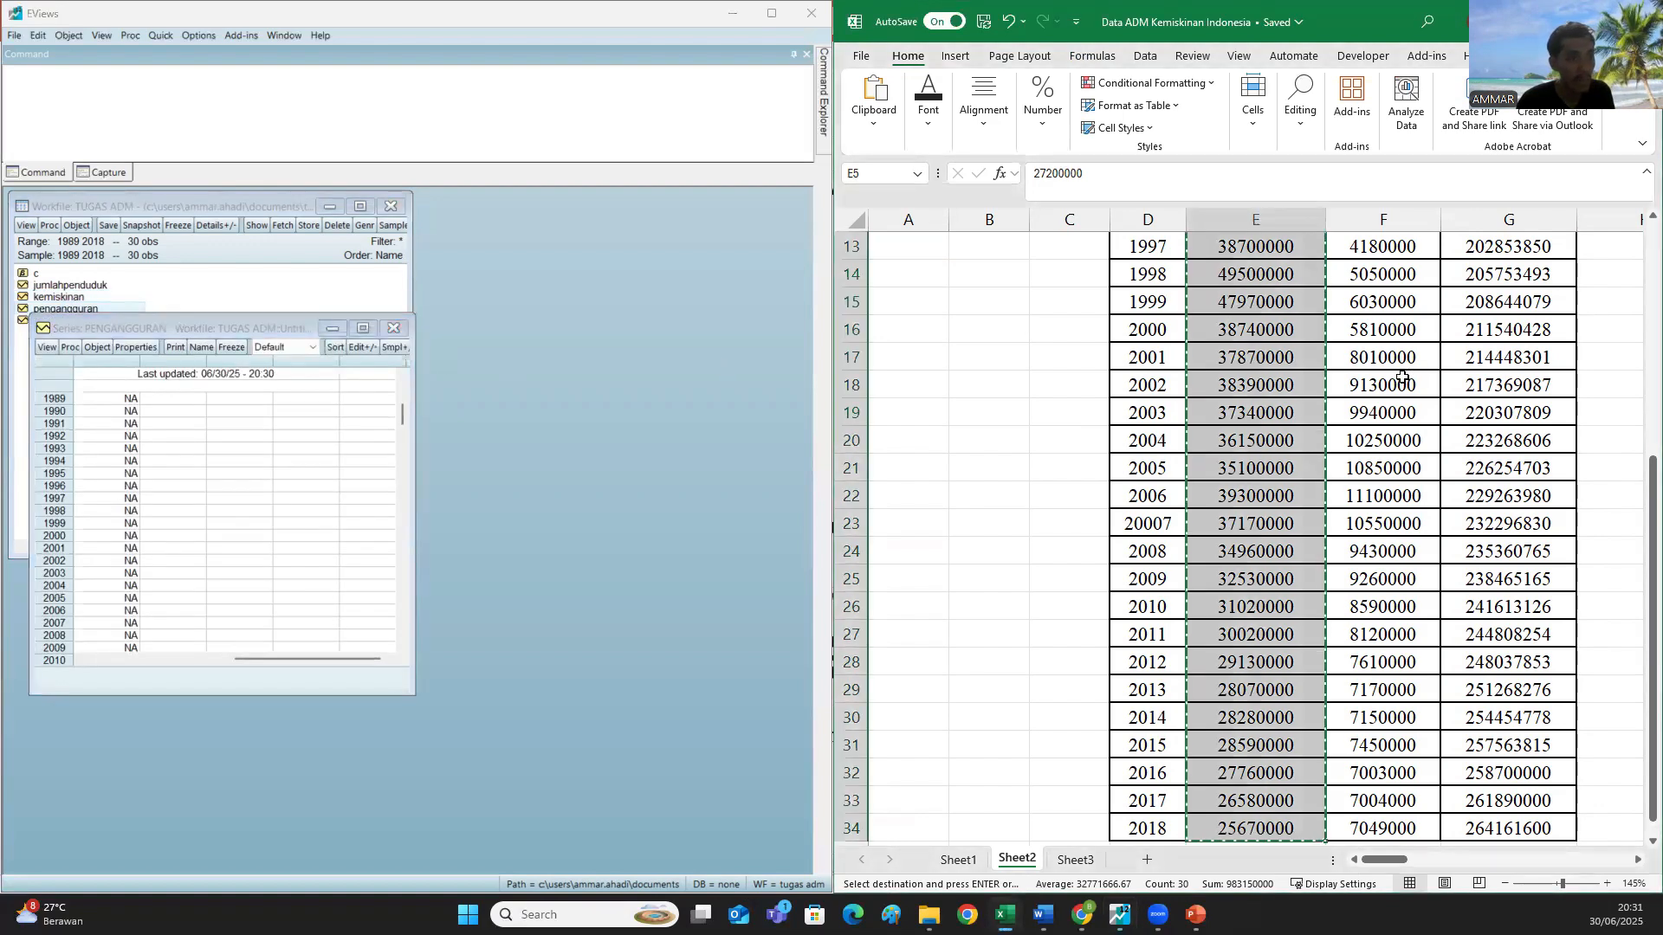
scroll(1400, 379, up, 4)
drag(1401, 378, 1397, 403)
scroll(1397, 404, down, 2)
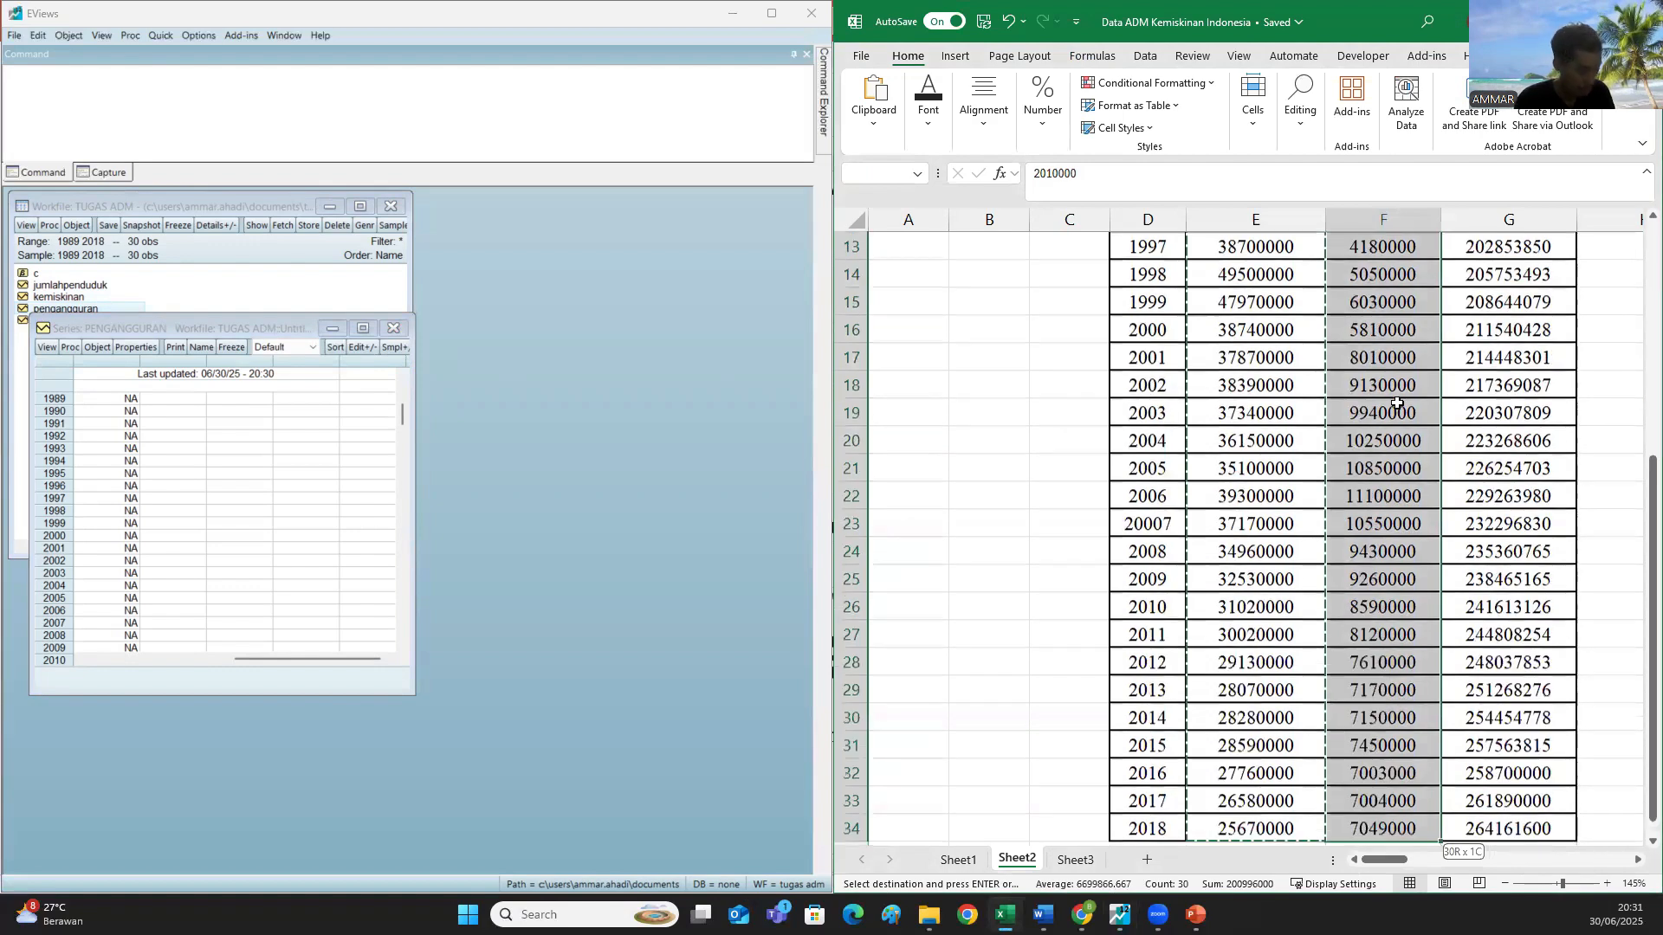
click(128, 405)
click(128, 404)
key(ctrl+v)
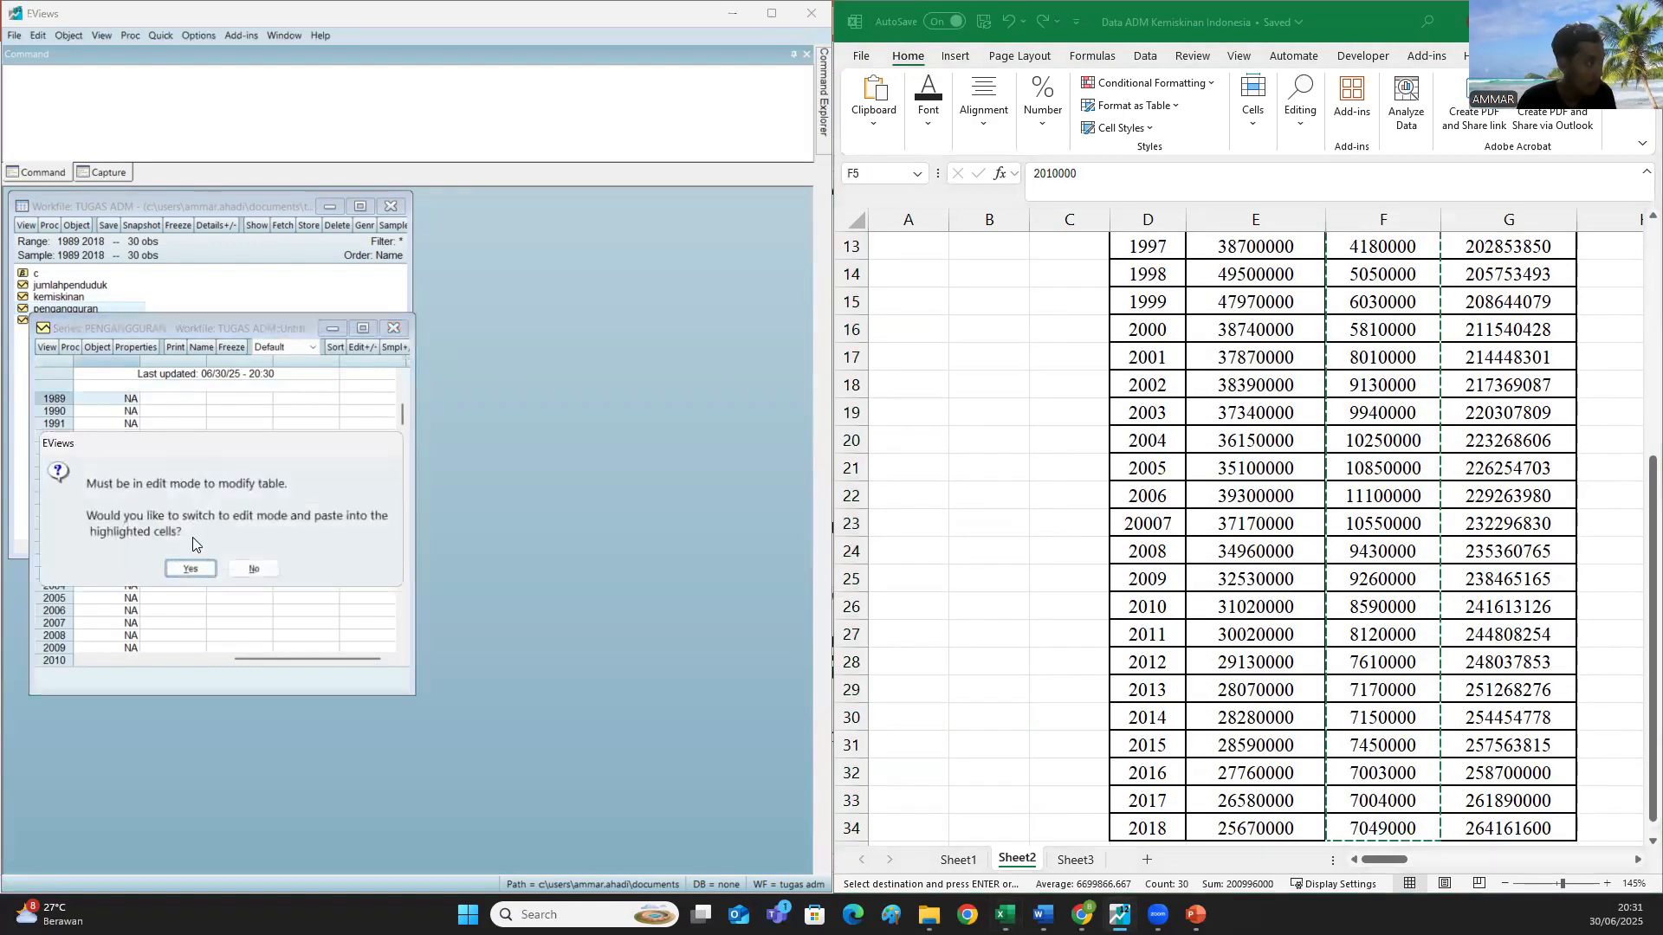
click(188, 570)
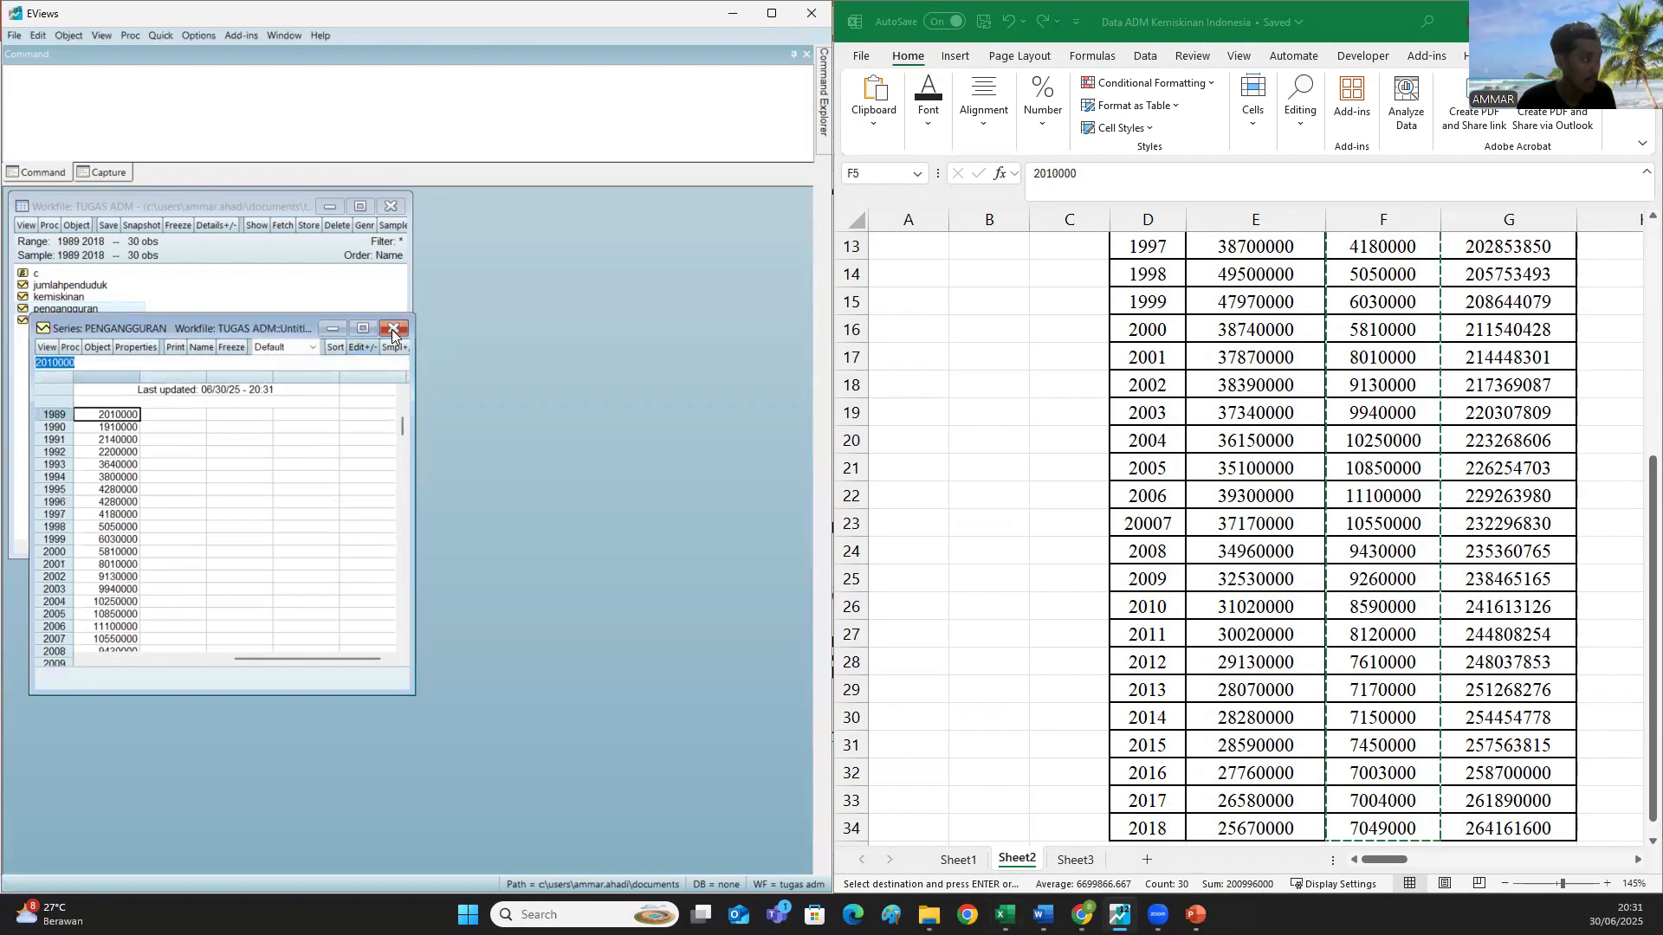
click(393, 331)
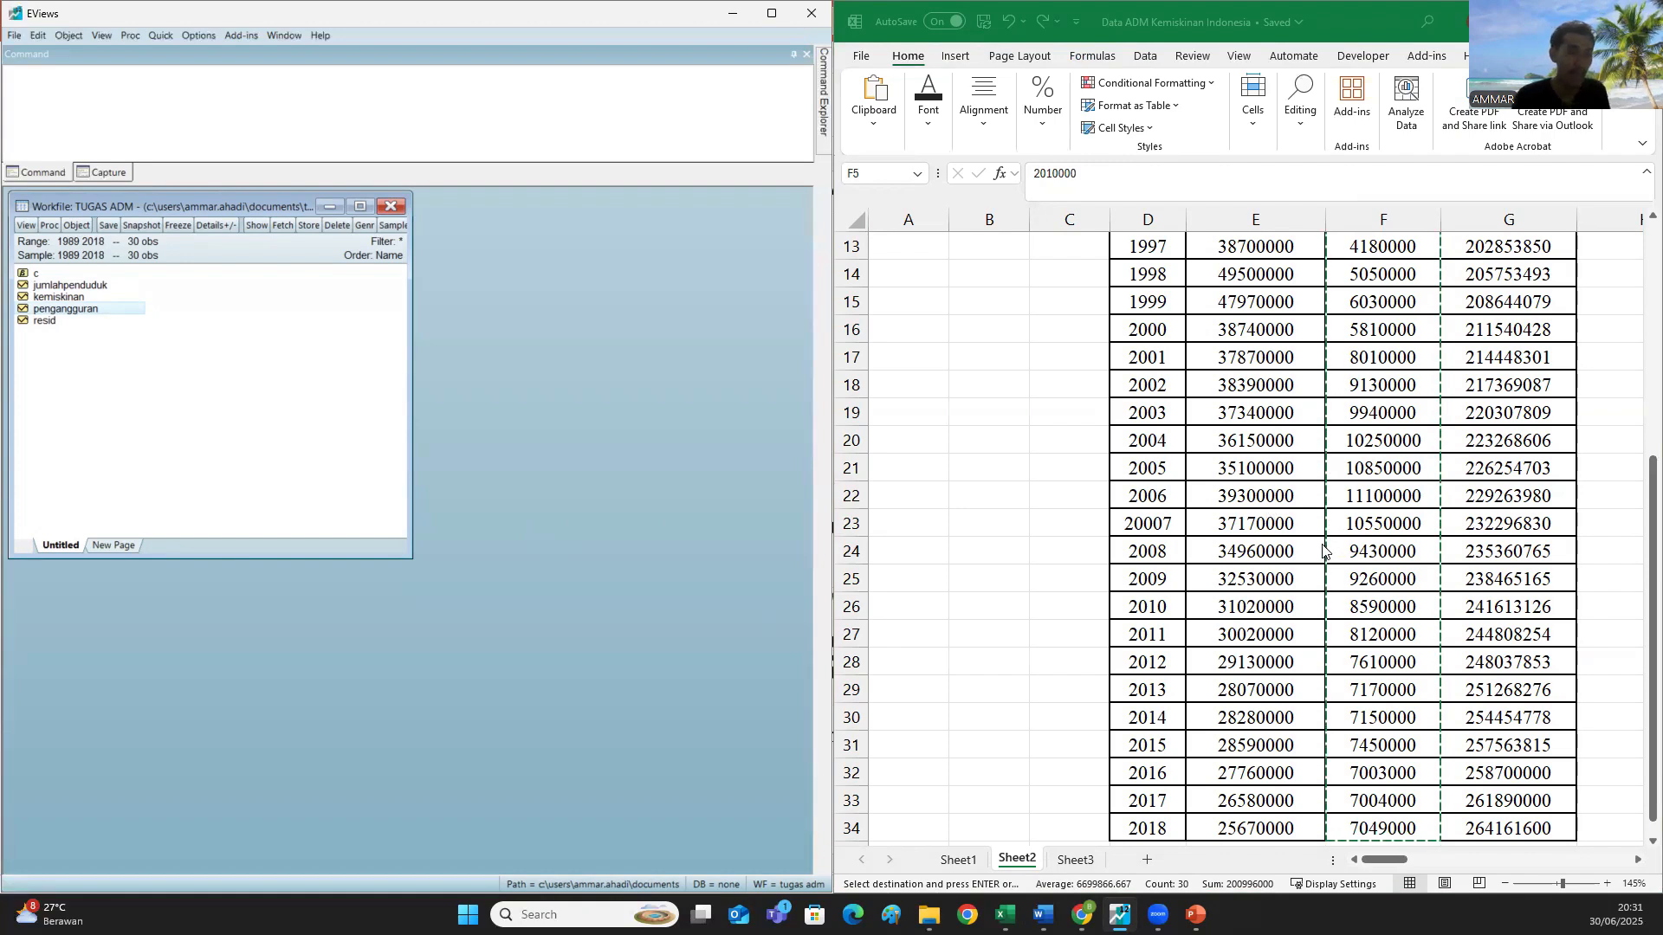
scroll(1316, 554, up, 3)
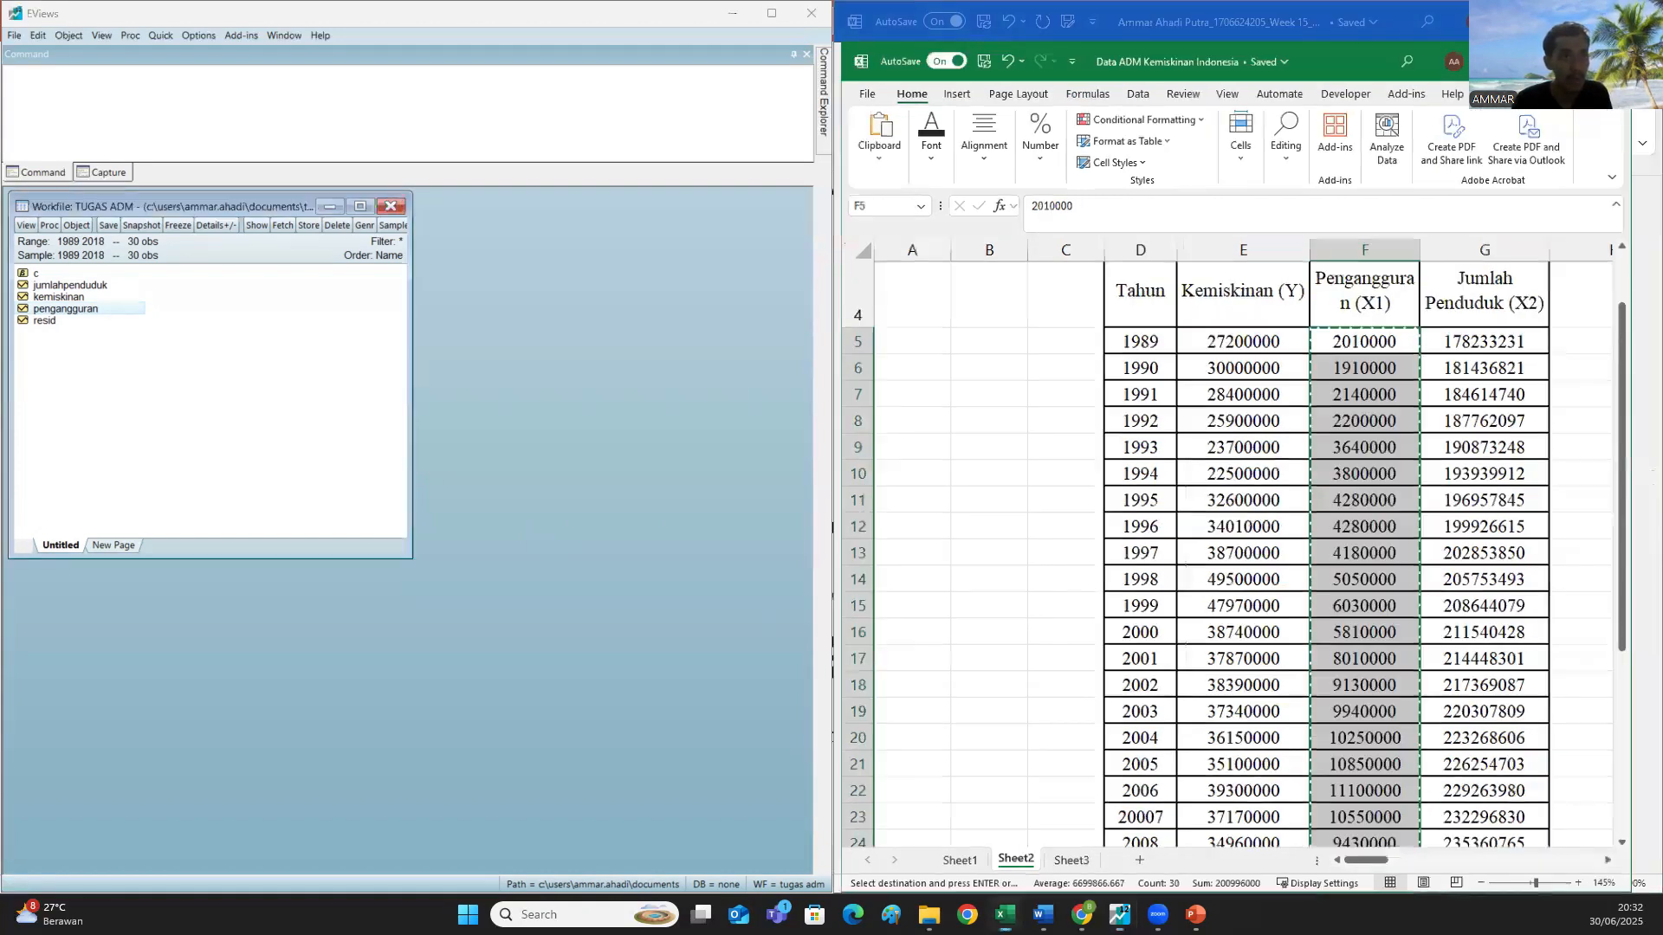
- Switch to the Word report and go to the Analisis Korelasi part of the Simulasi Eviews section
key(alt+Tab)
scroll(1407, 449, down, 7)
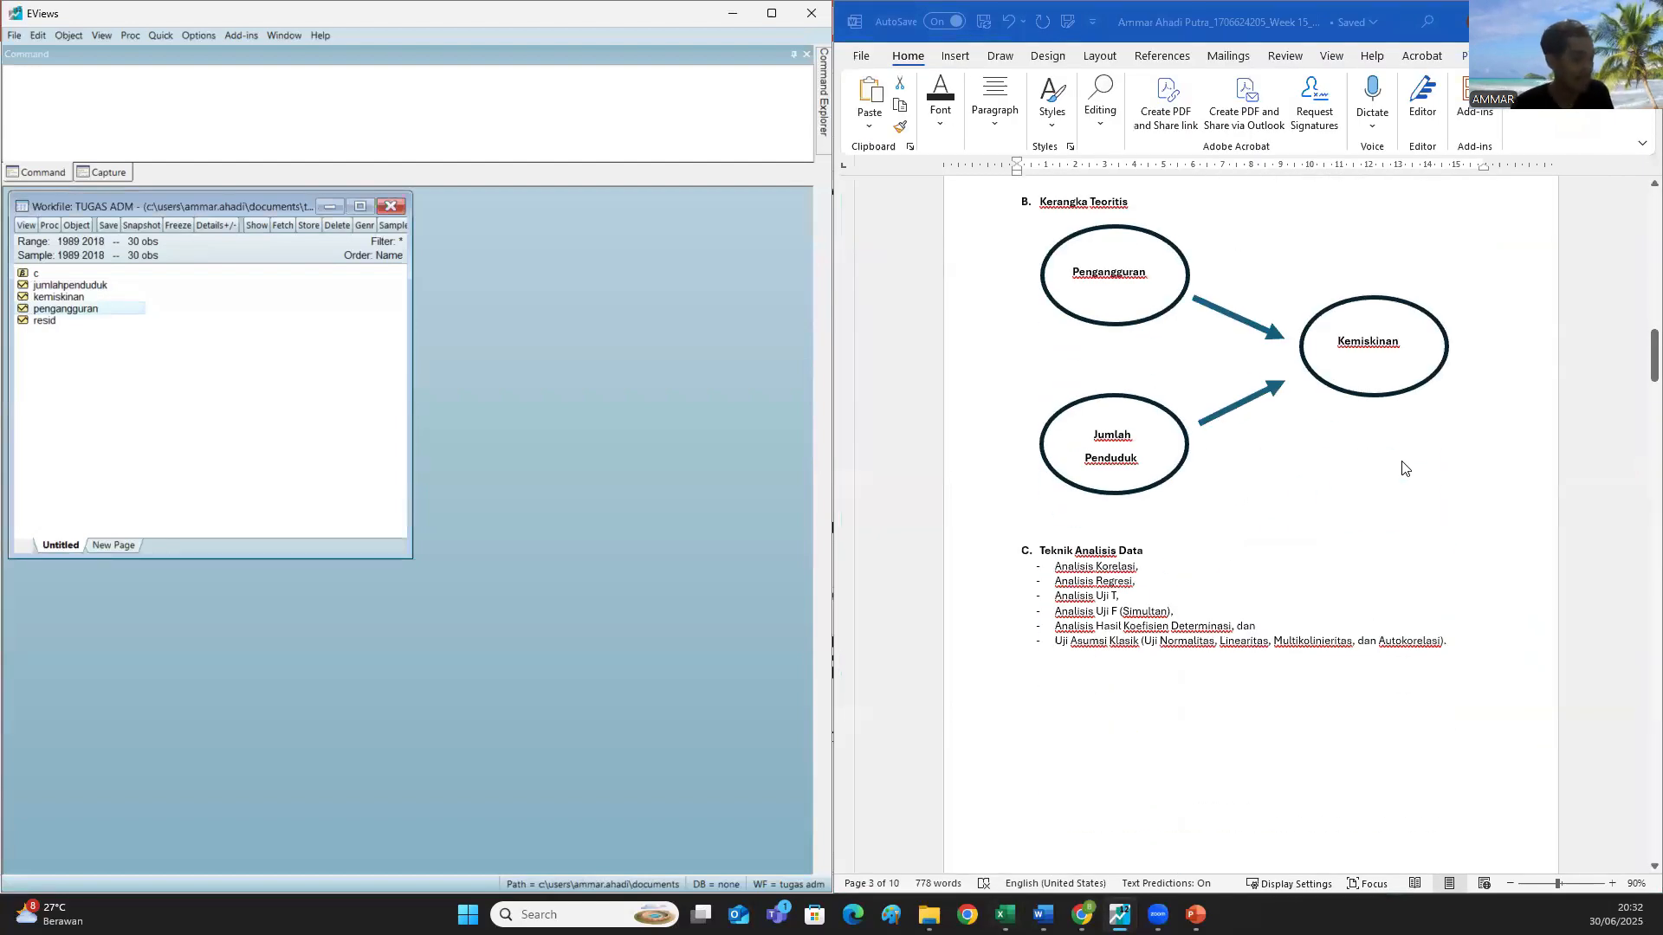
scroll(1405, 468, down, 10)
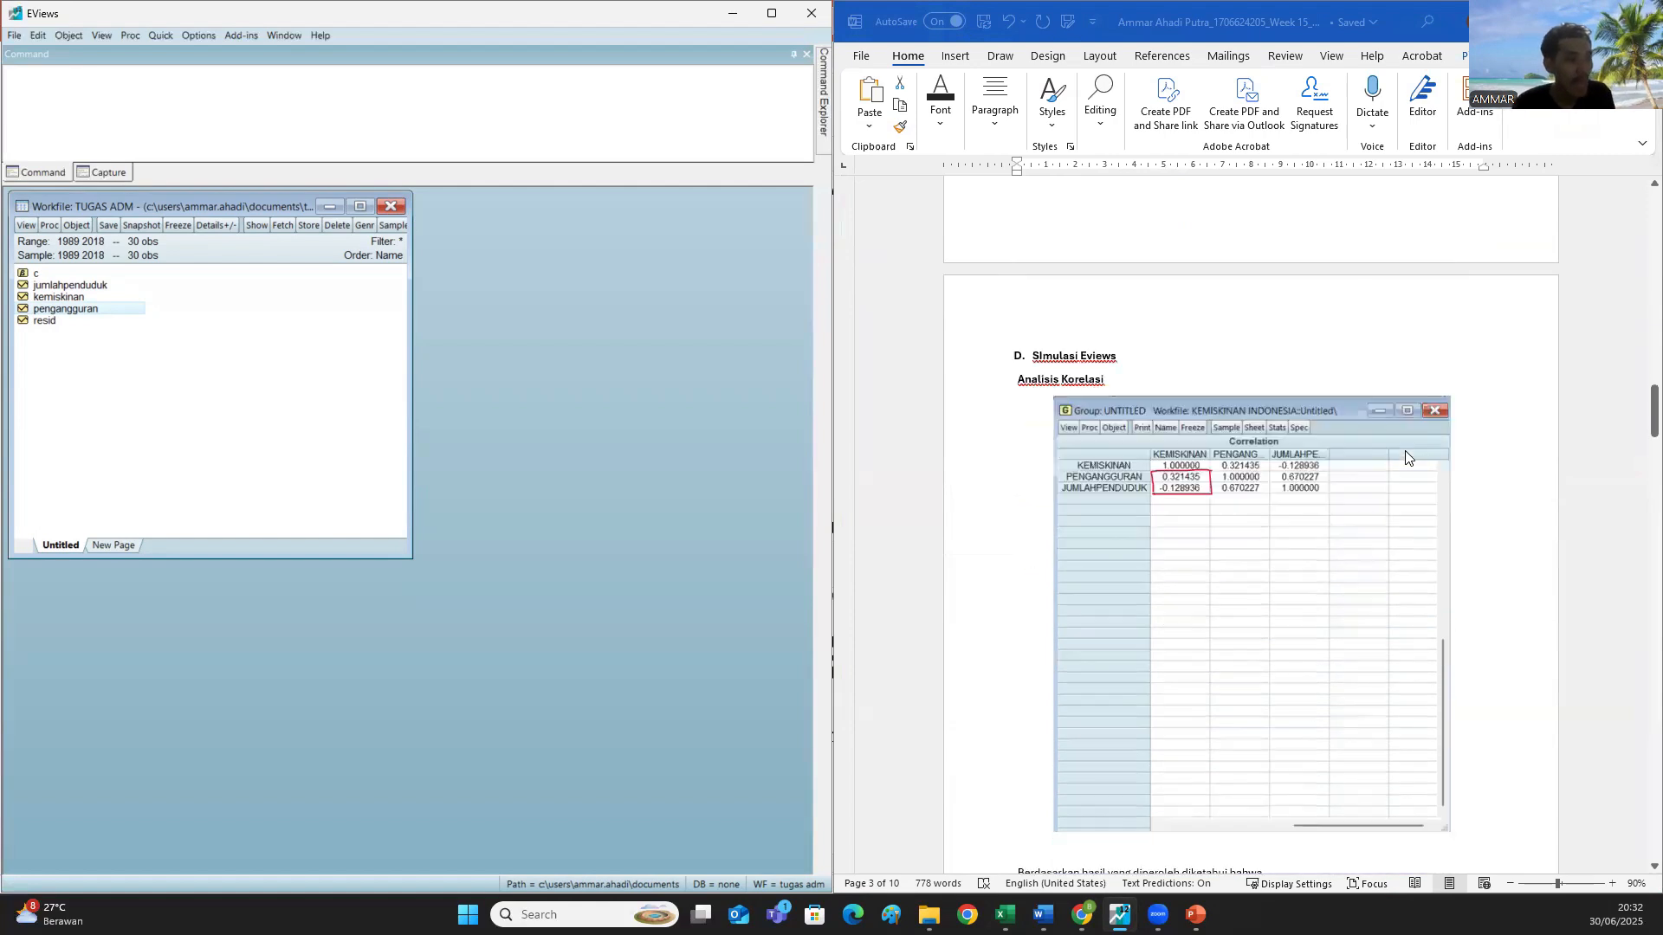
scroll(1405, 457, down, 3)
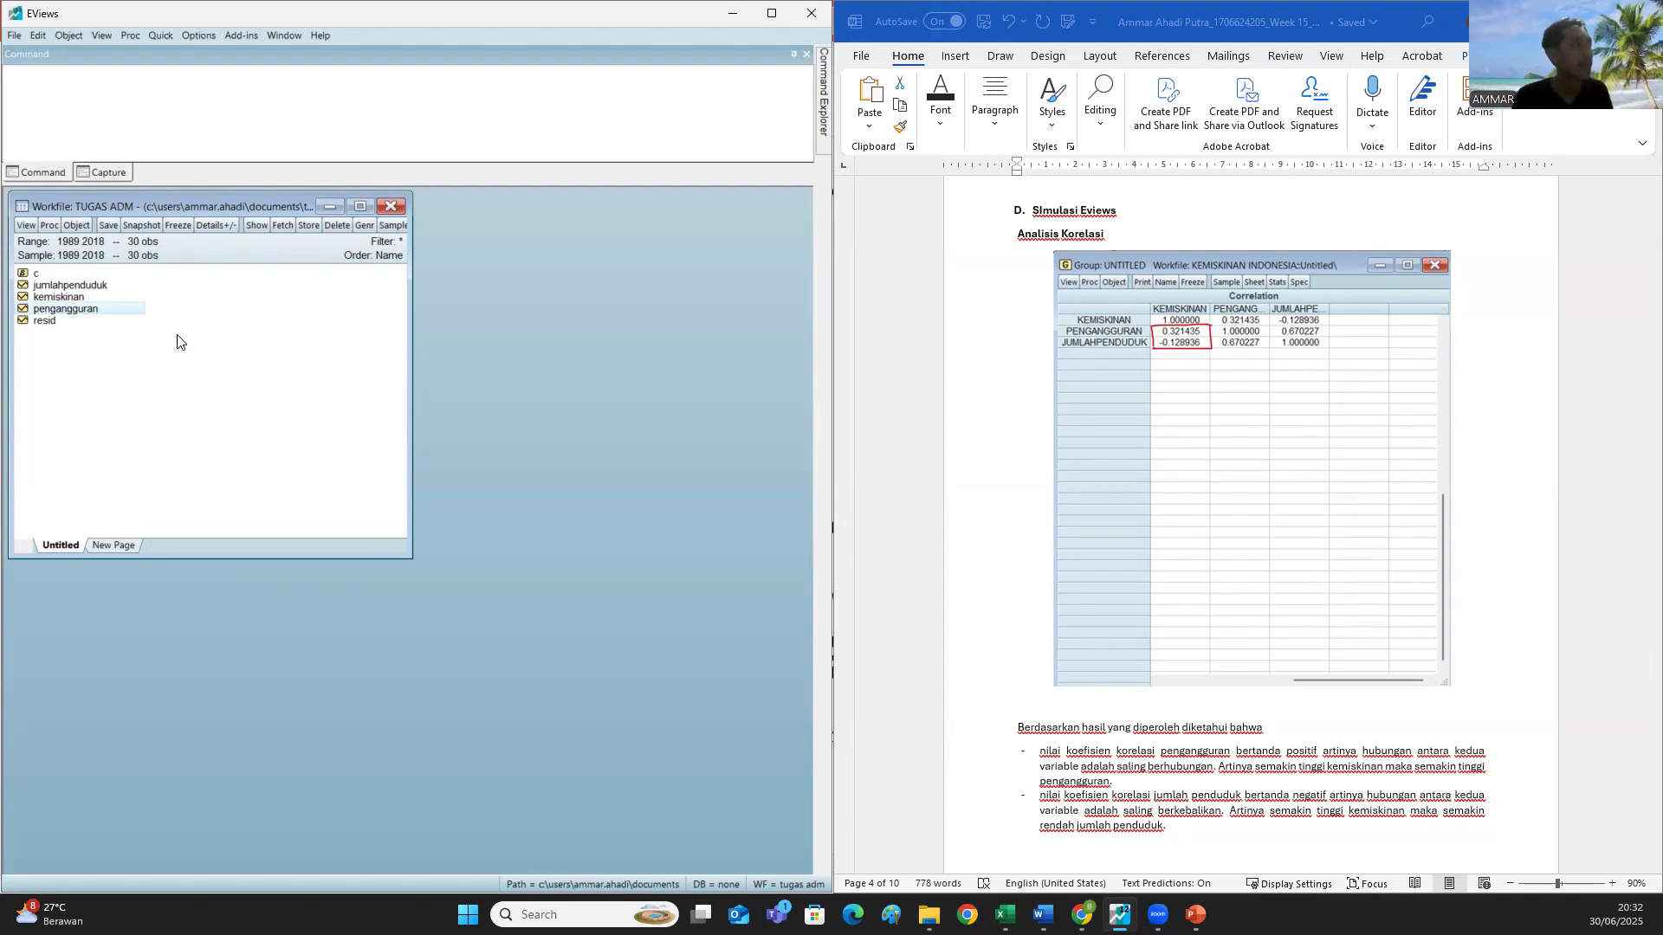
- Start a quick graph in EViews using the series list kemiskinan pengangguran jumlahpenduduk
click(153, 36)
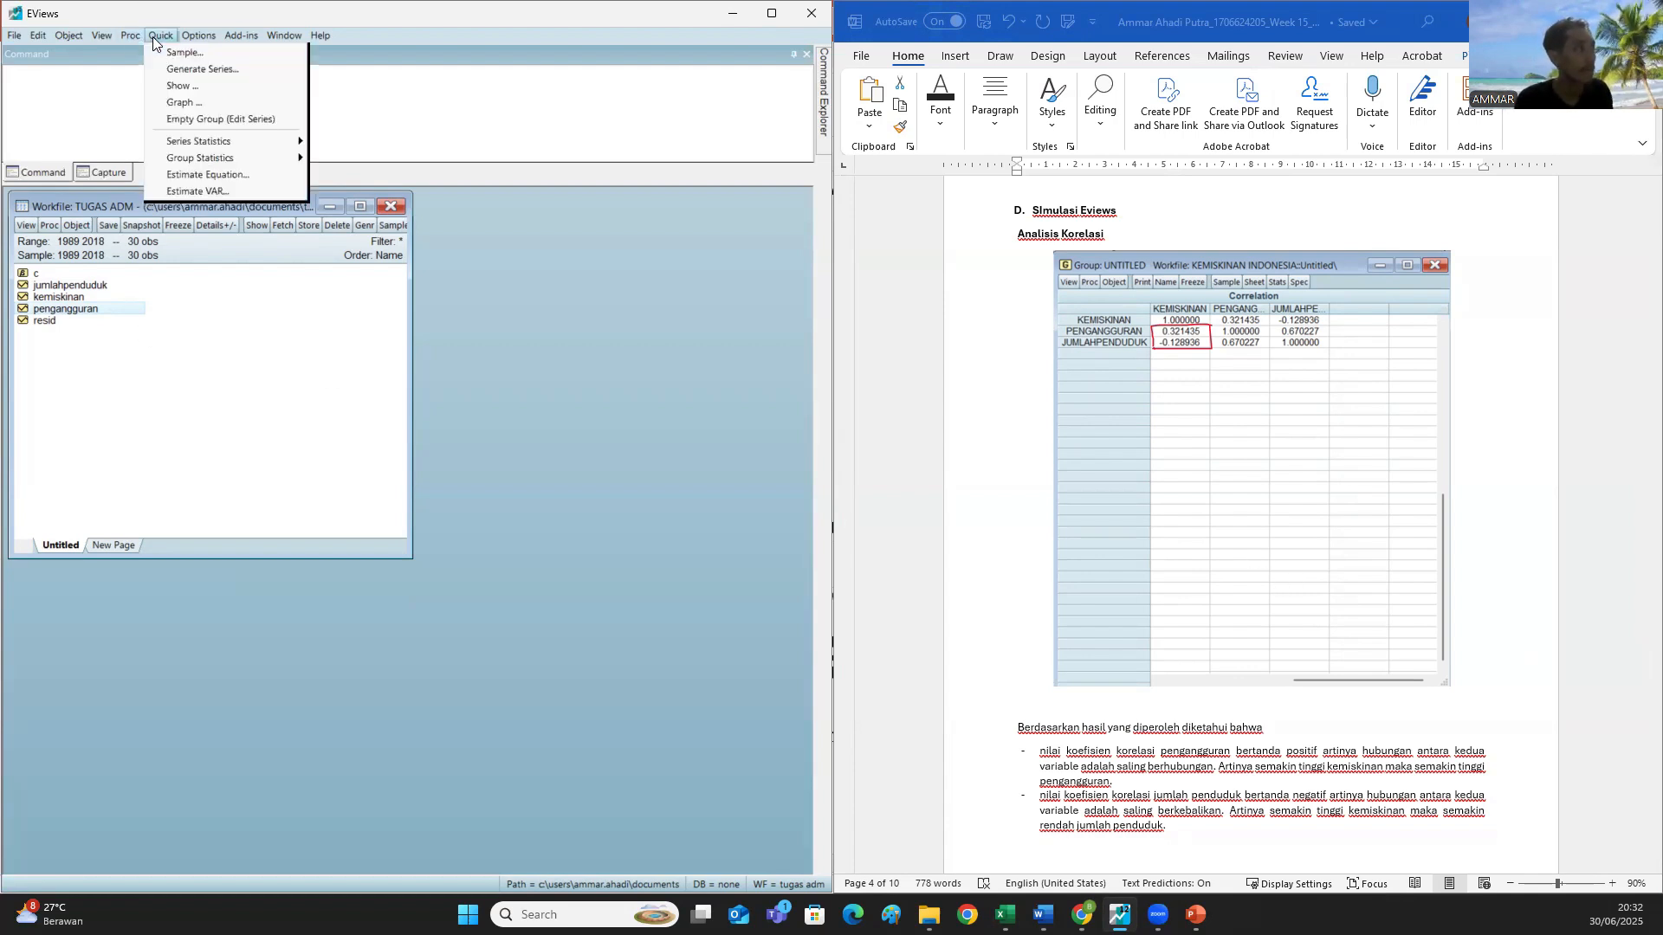
click(199, 107)
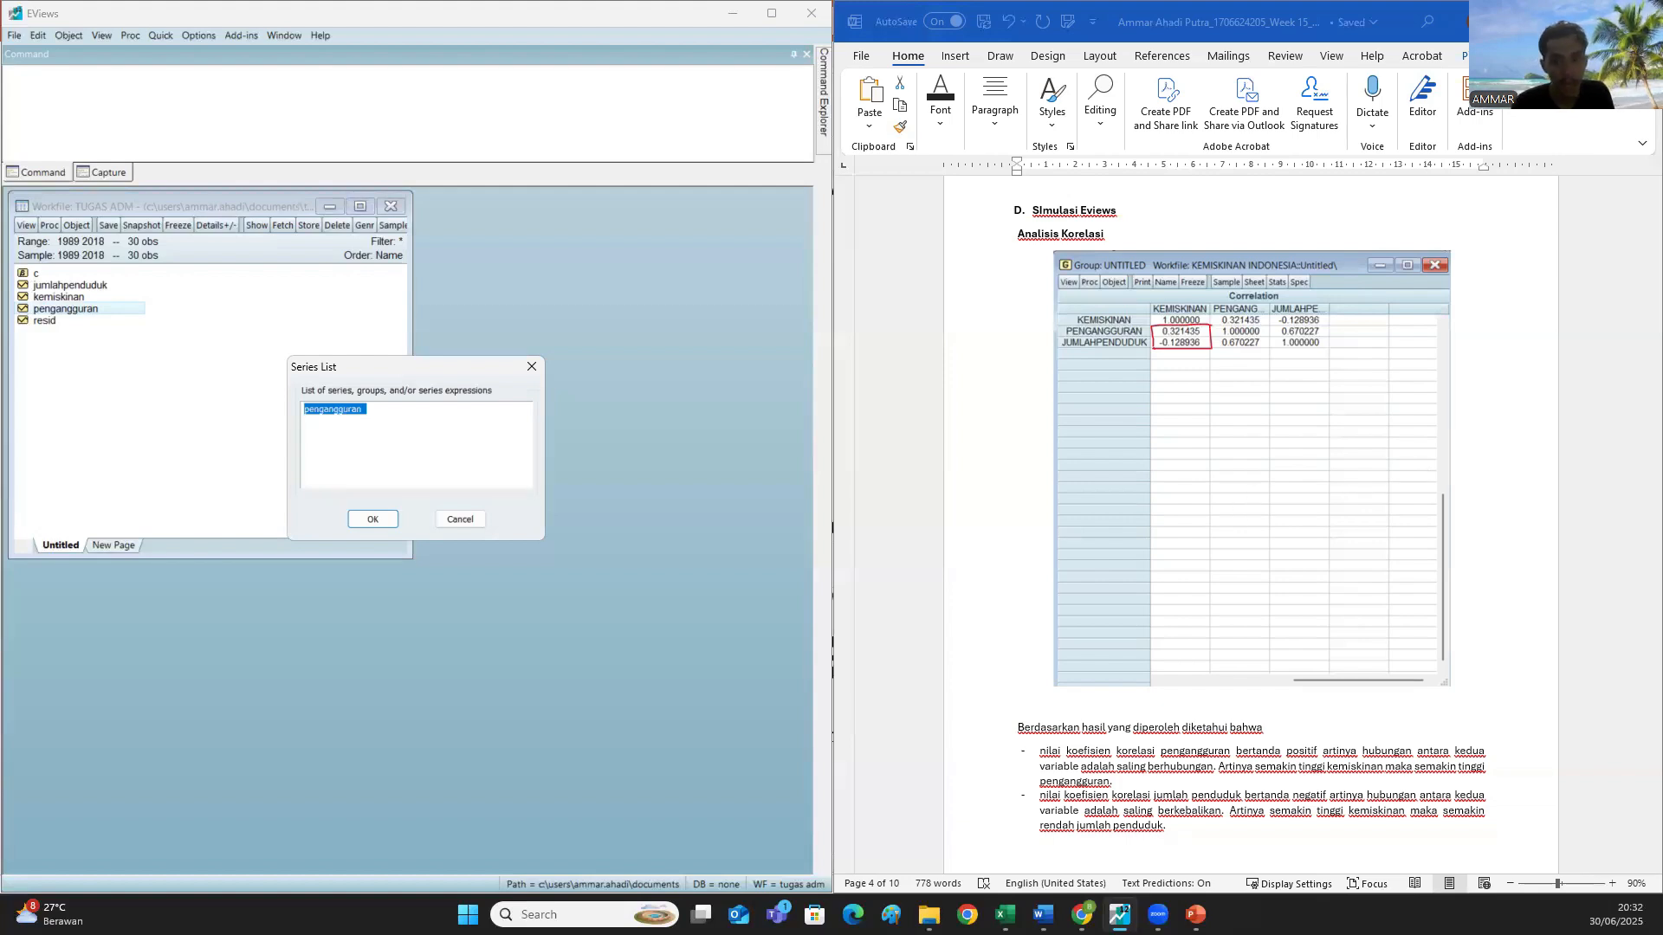
double_click(390, 422)
click(568, 331)
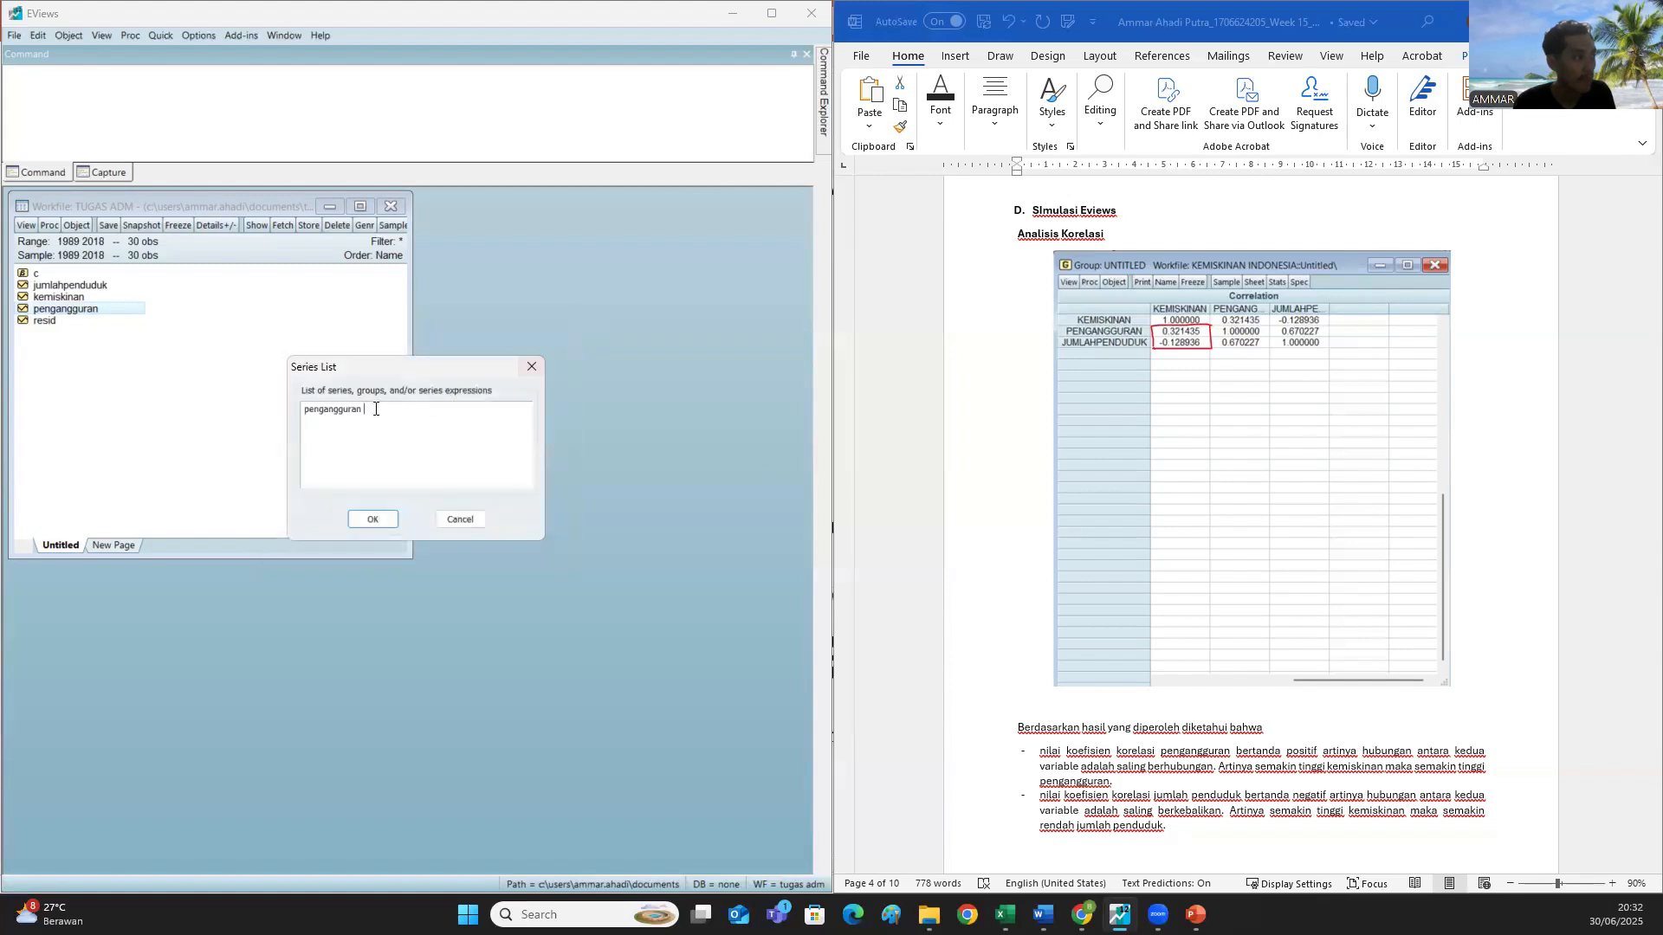
drag(376, 409, 223, 419)
text(kemiskinan)
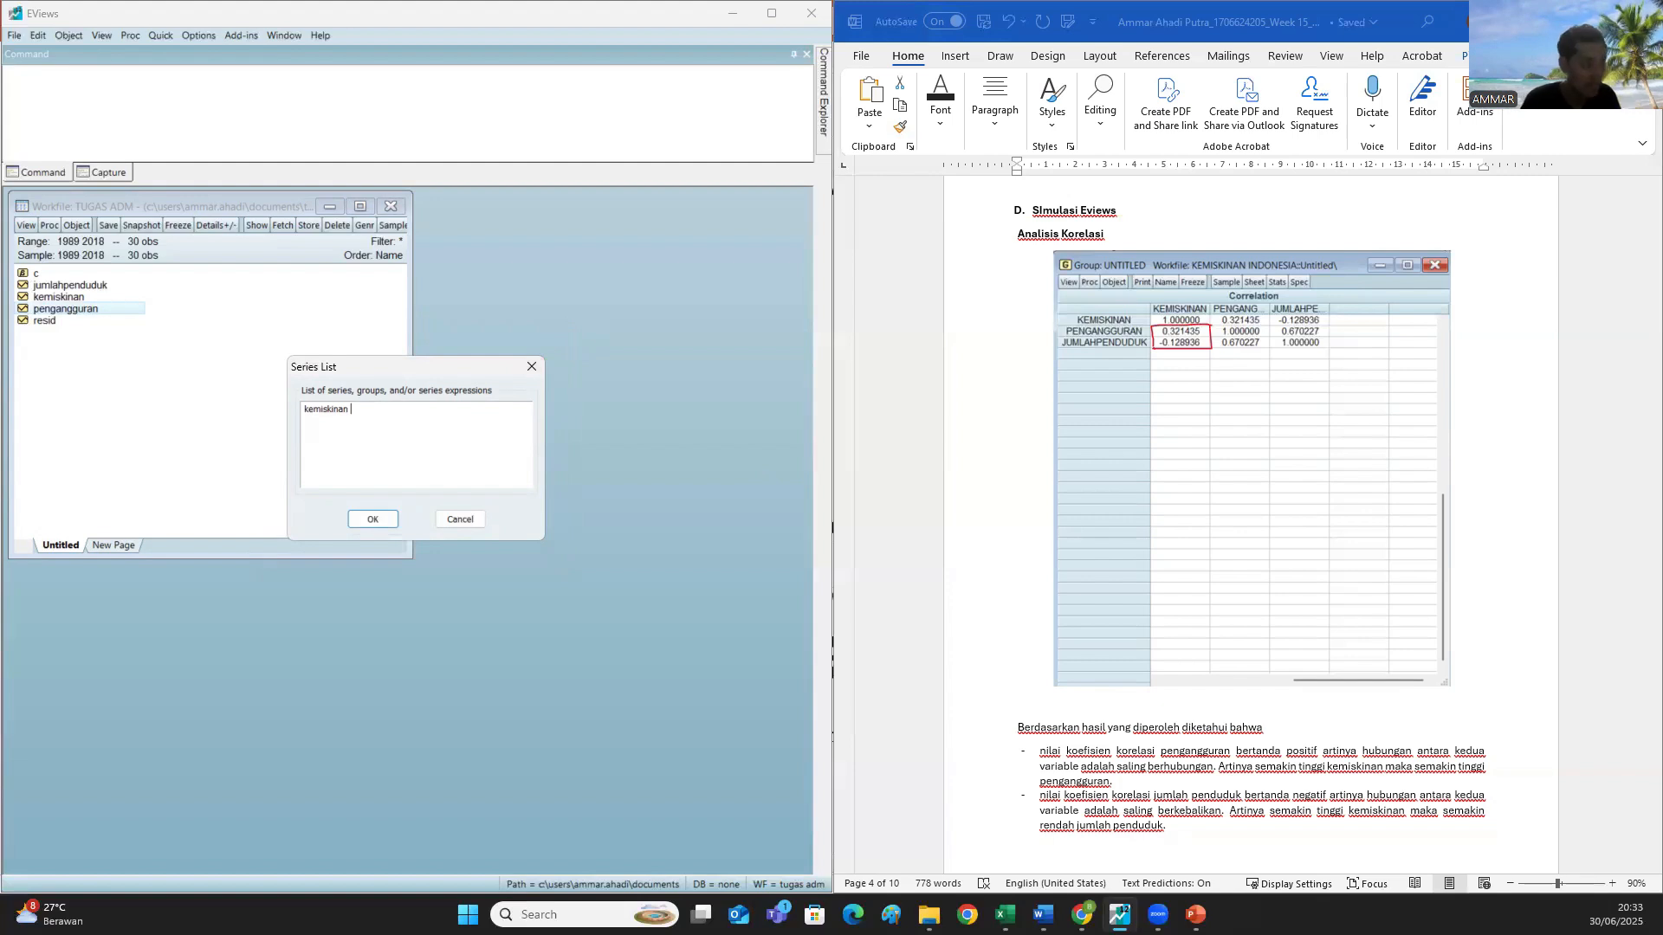
text(penganggur)
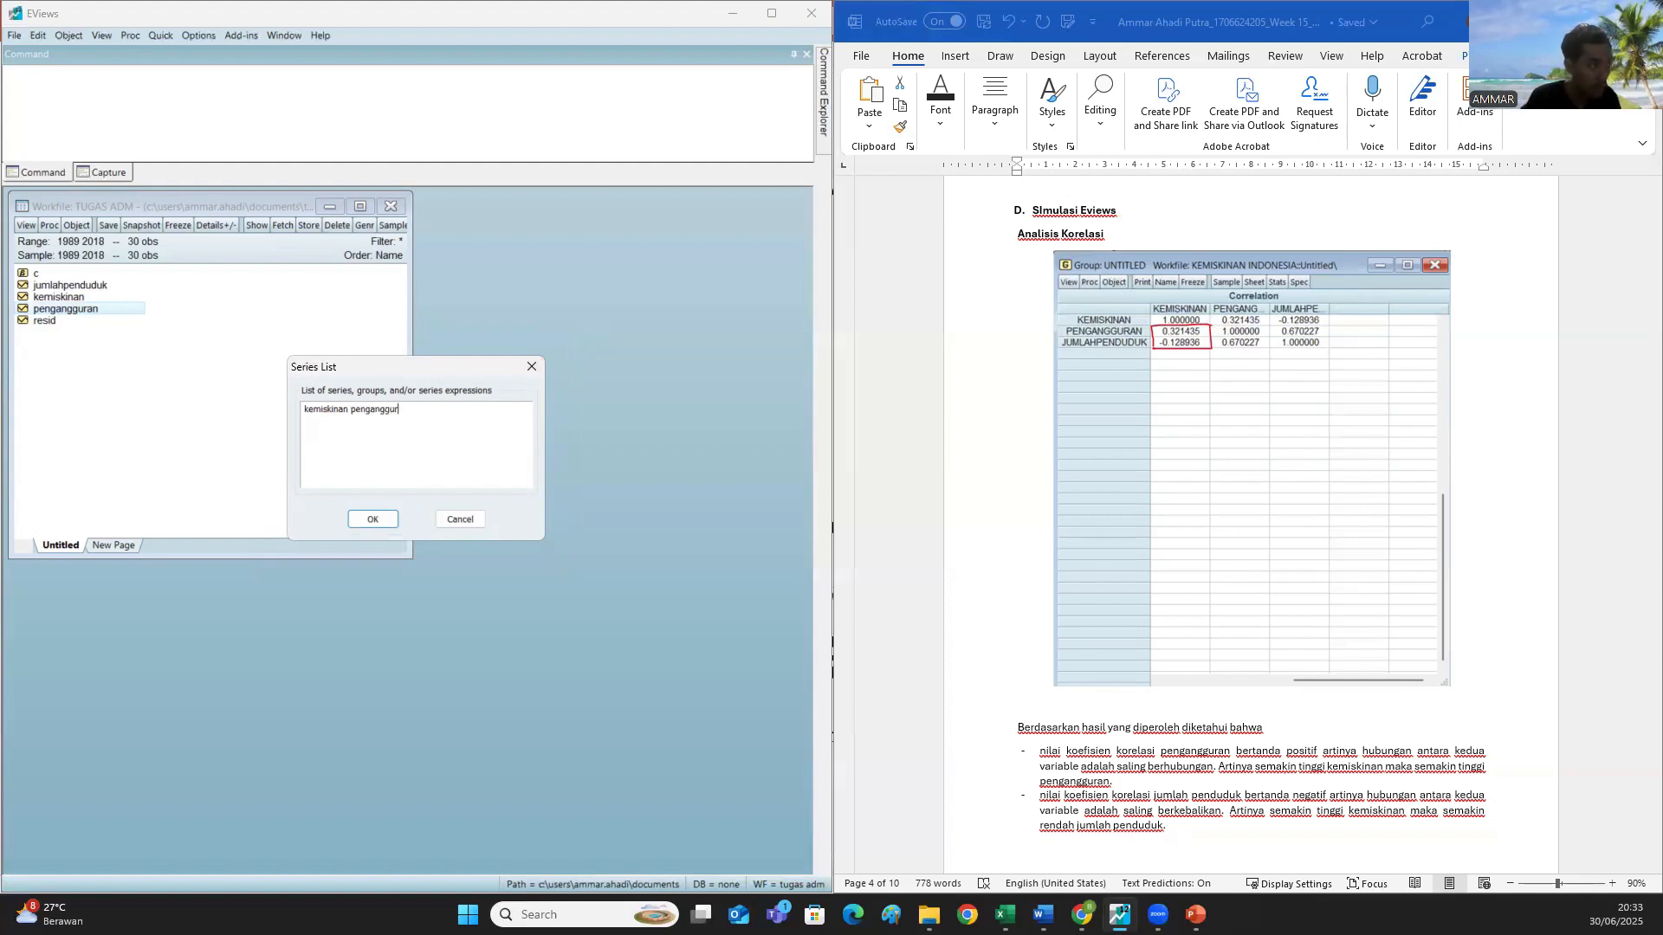
text(an)
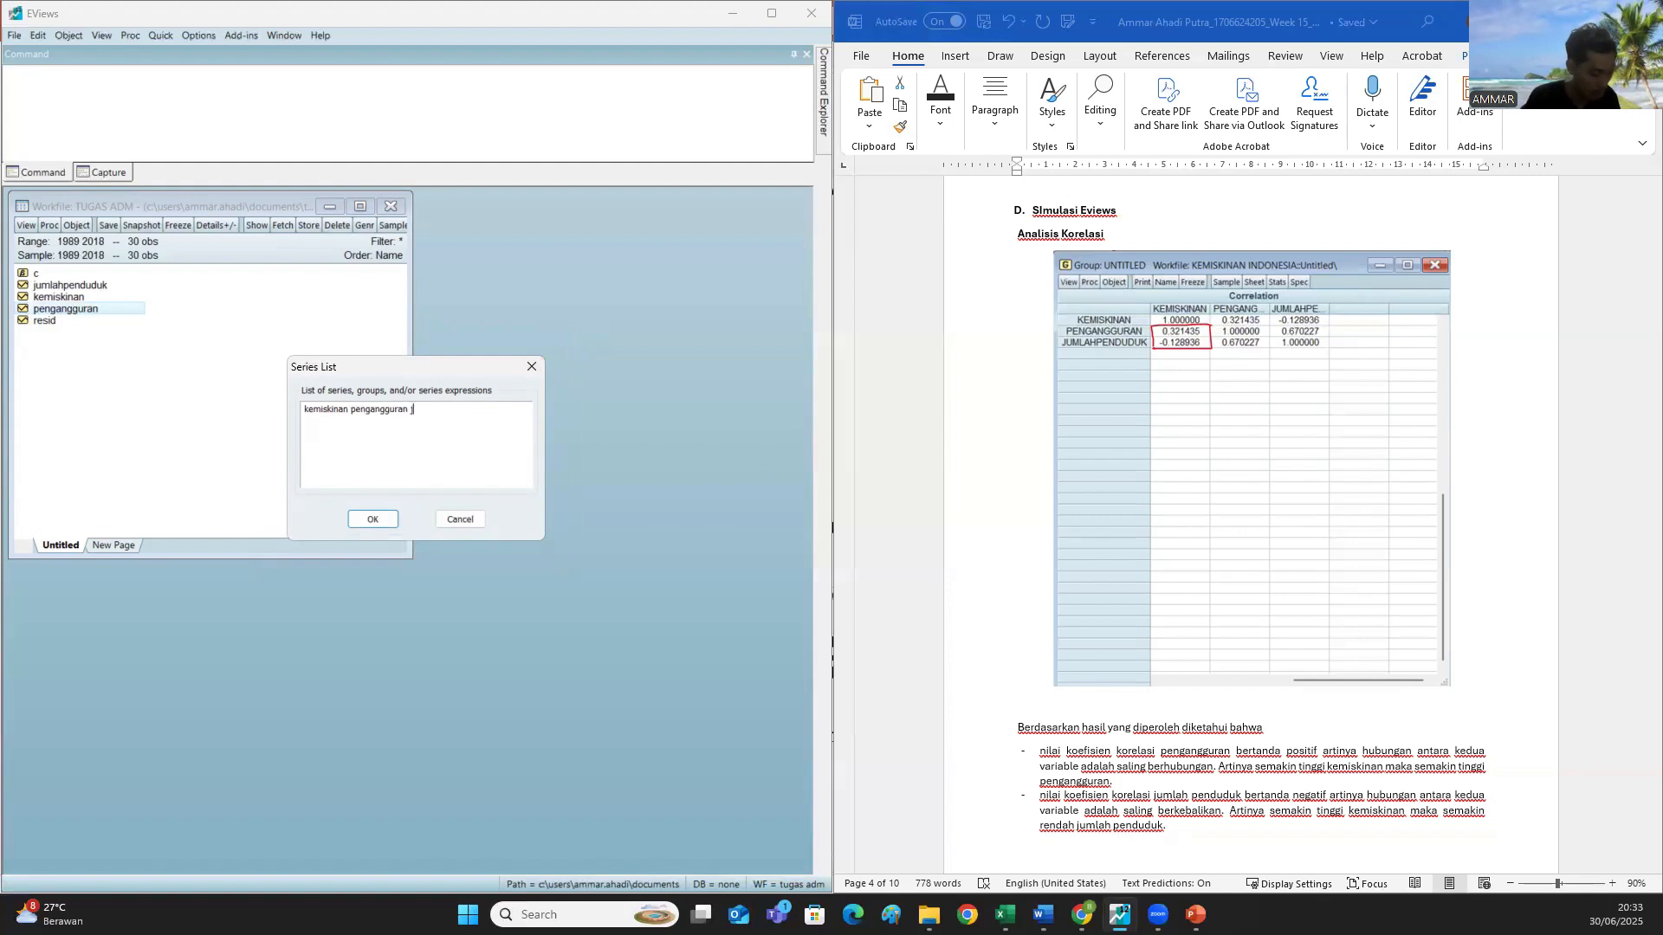
text( jumlahpenduduk)
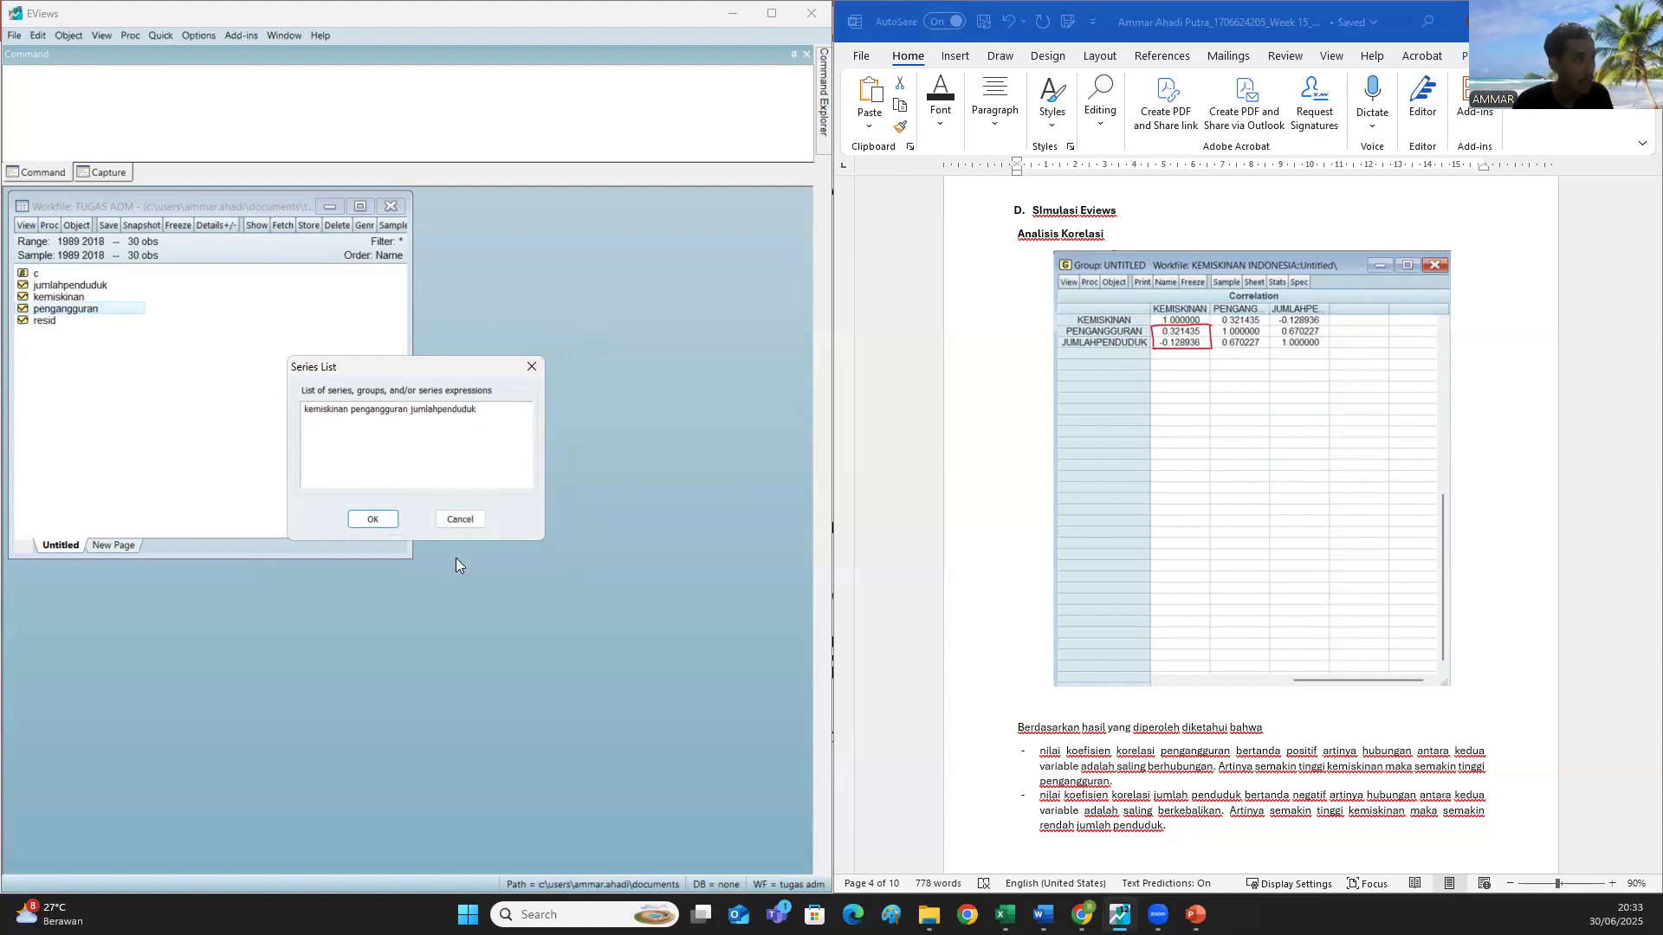
click(375, 519)
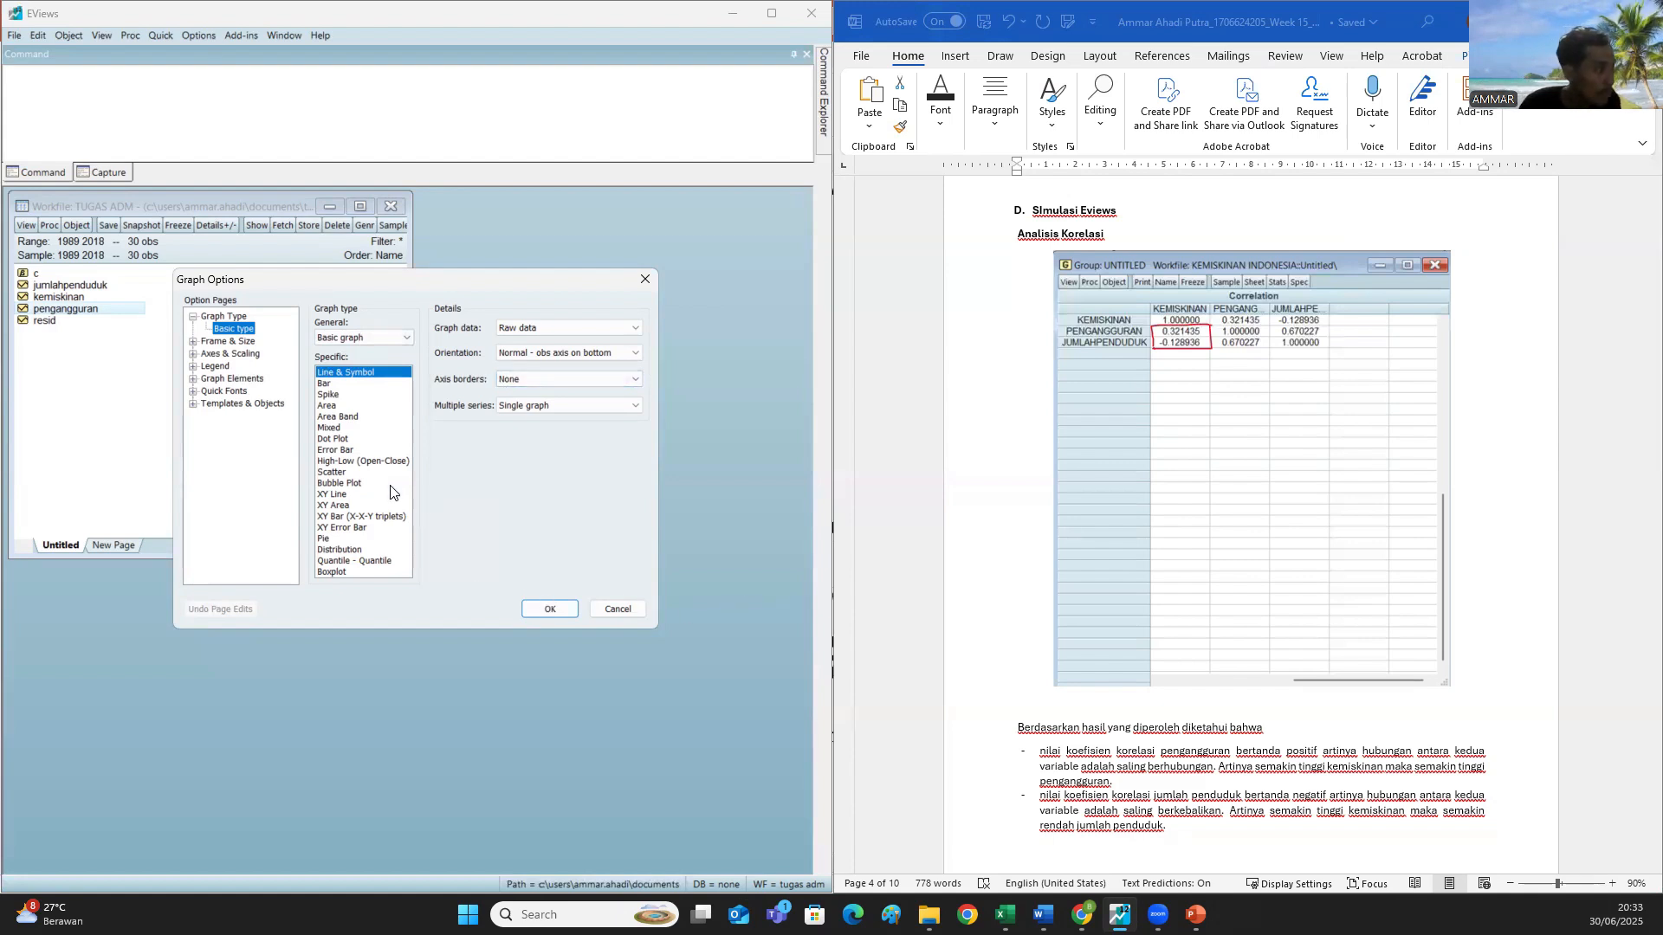
- Create a Scatter graph of the three series with multiple series set to Single graph - First vs. All
click(351, 473)
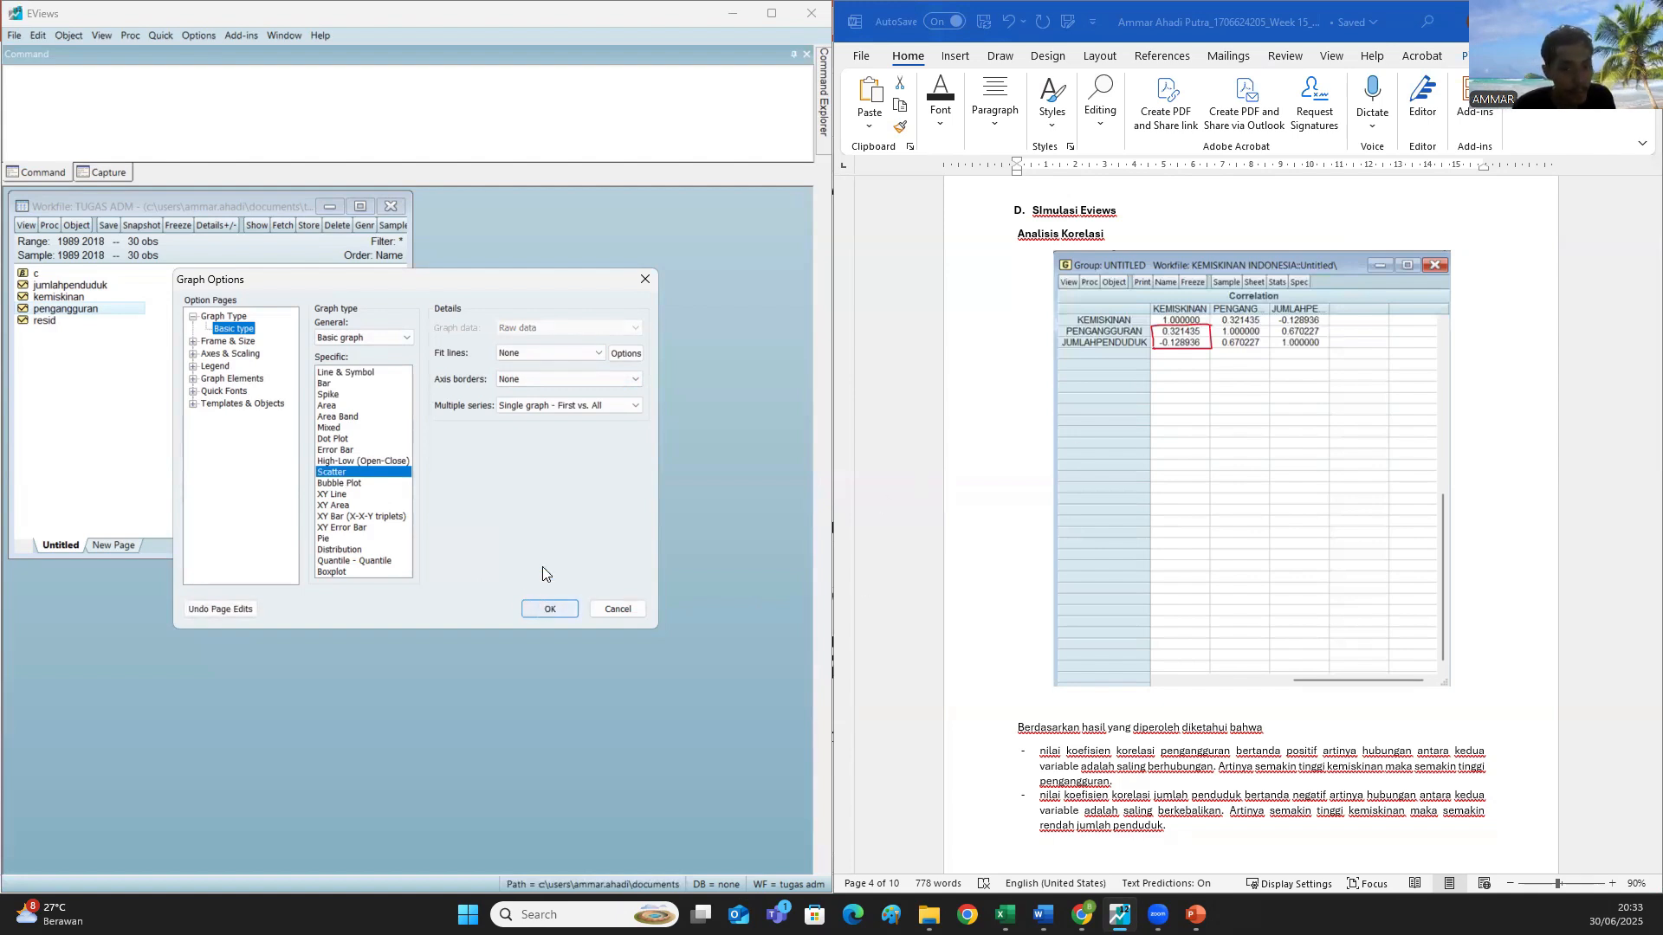
click(573, 409)
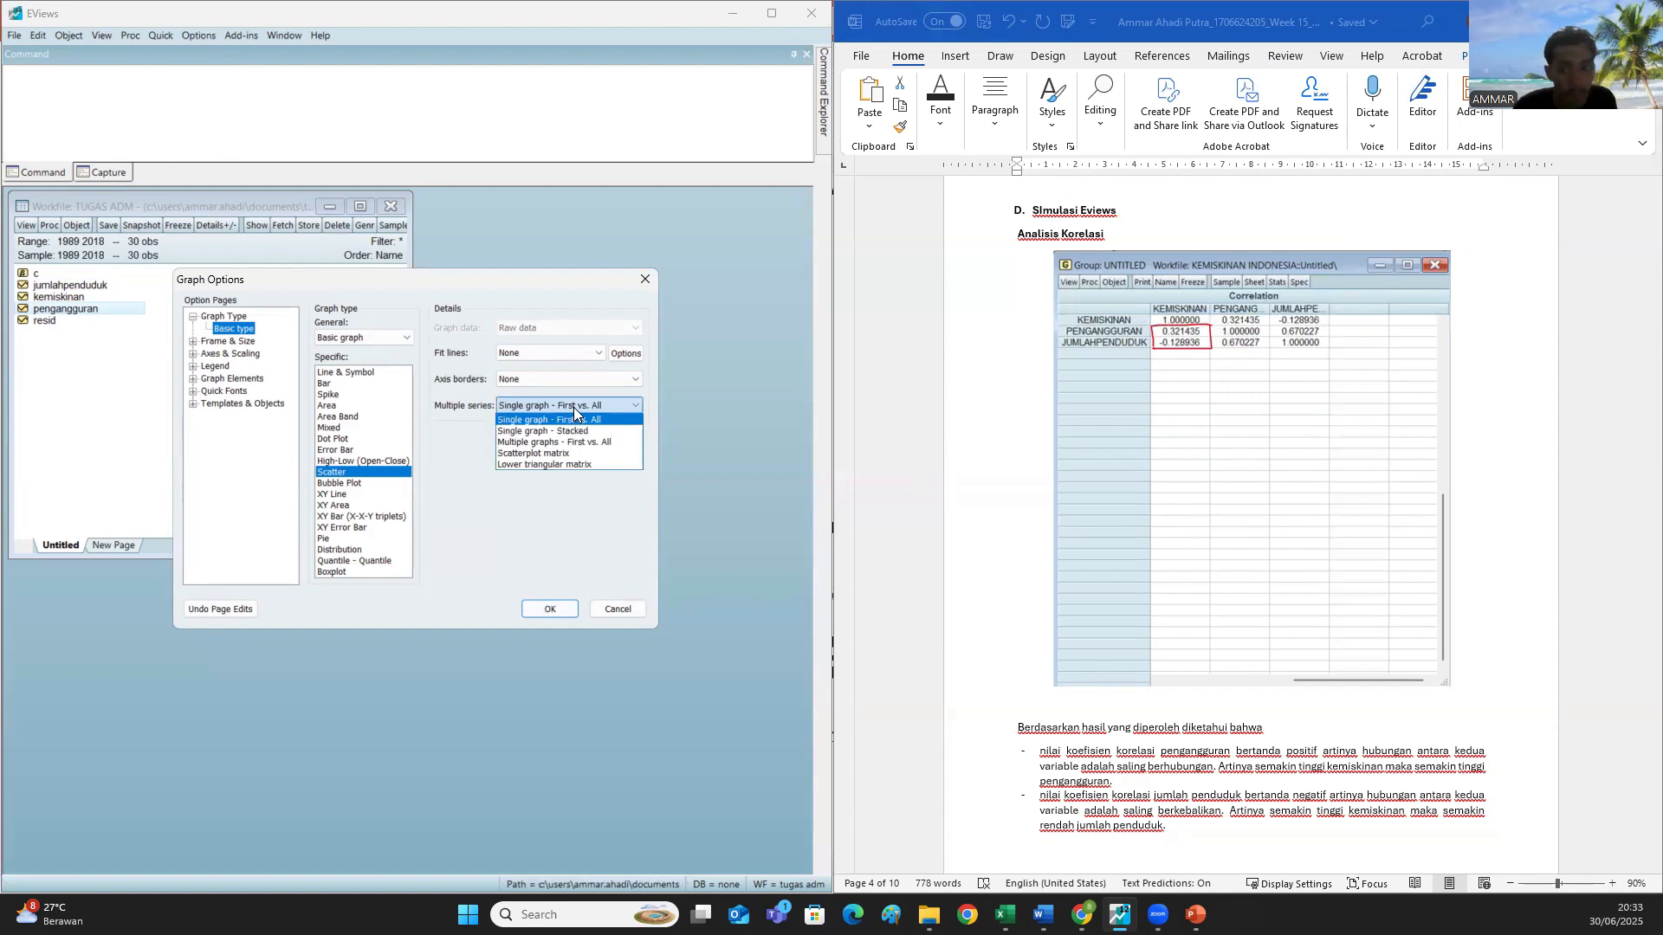
click(574, 411)
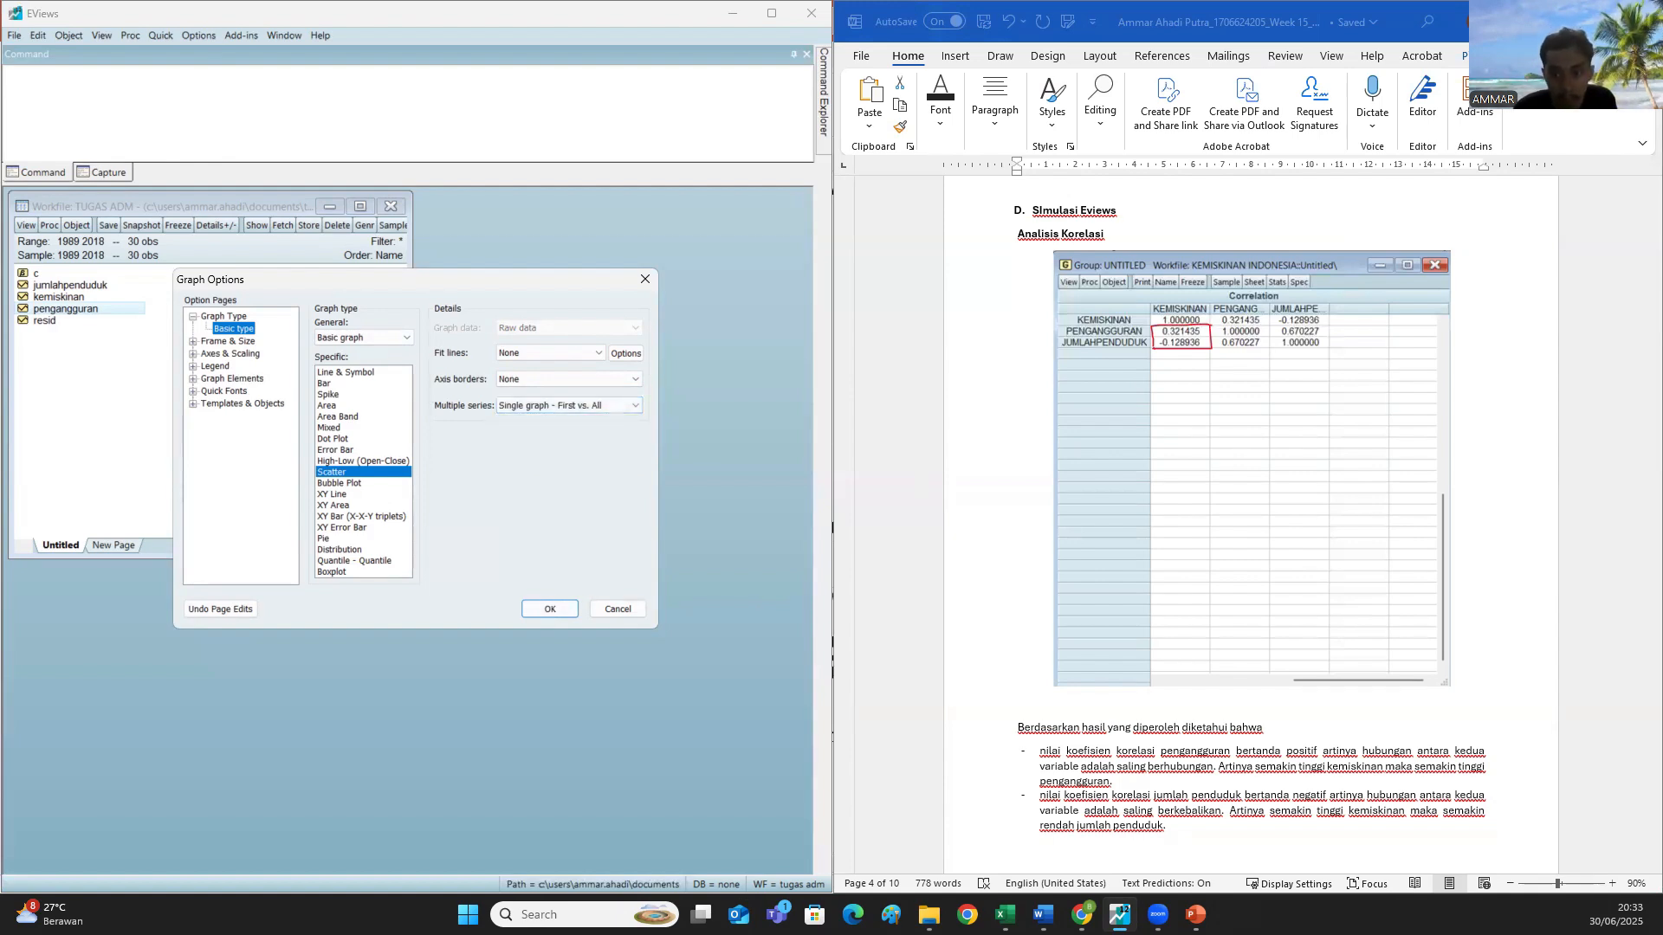
click(561, 606)
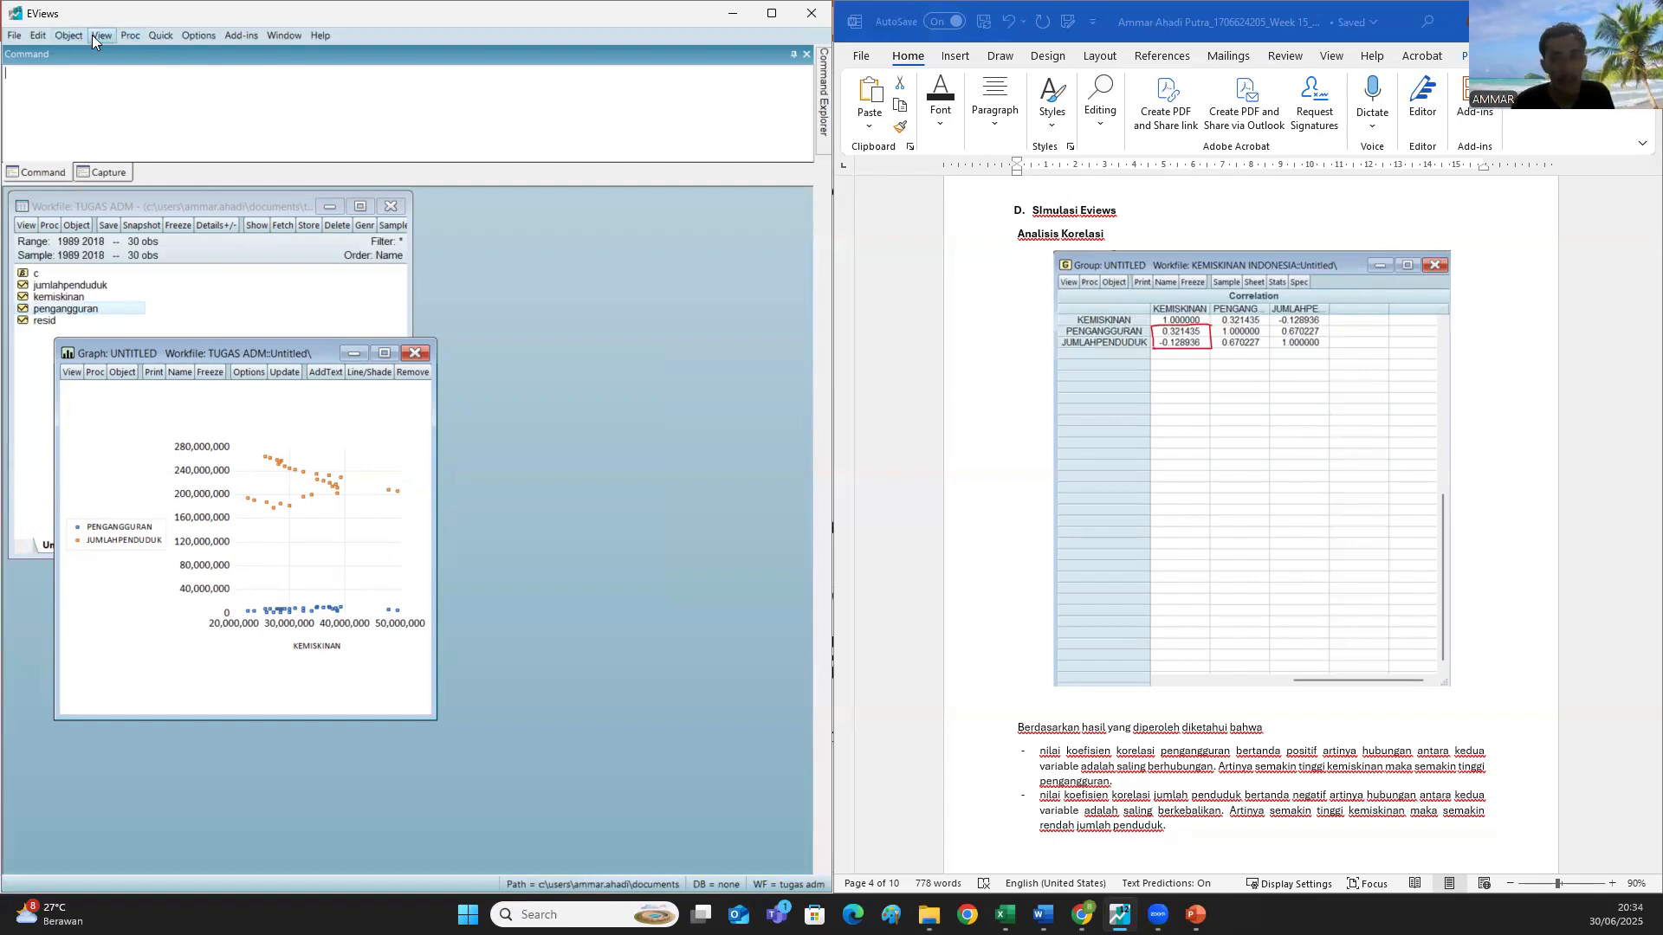
- Try to compute group correlations with the series list kemiskinnan pengangguran jumlahpenduduk, and keep the untitled scatter graph
click(160, 35)
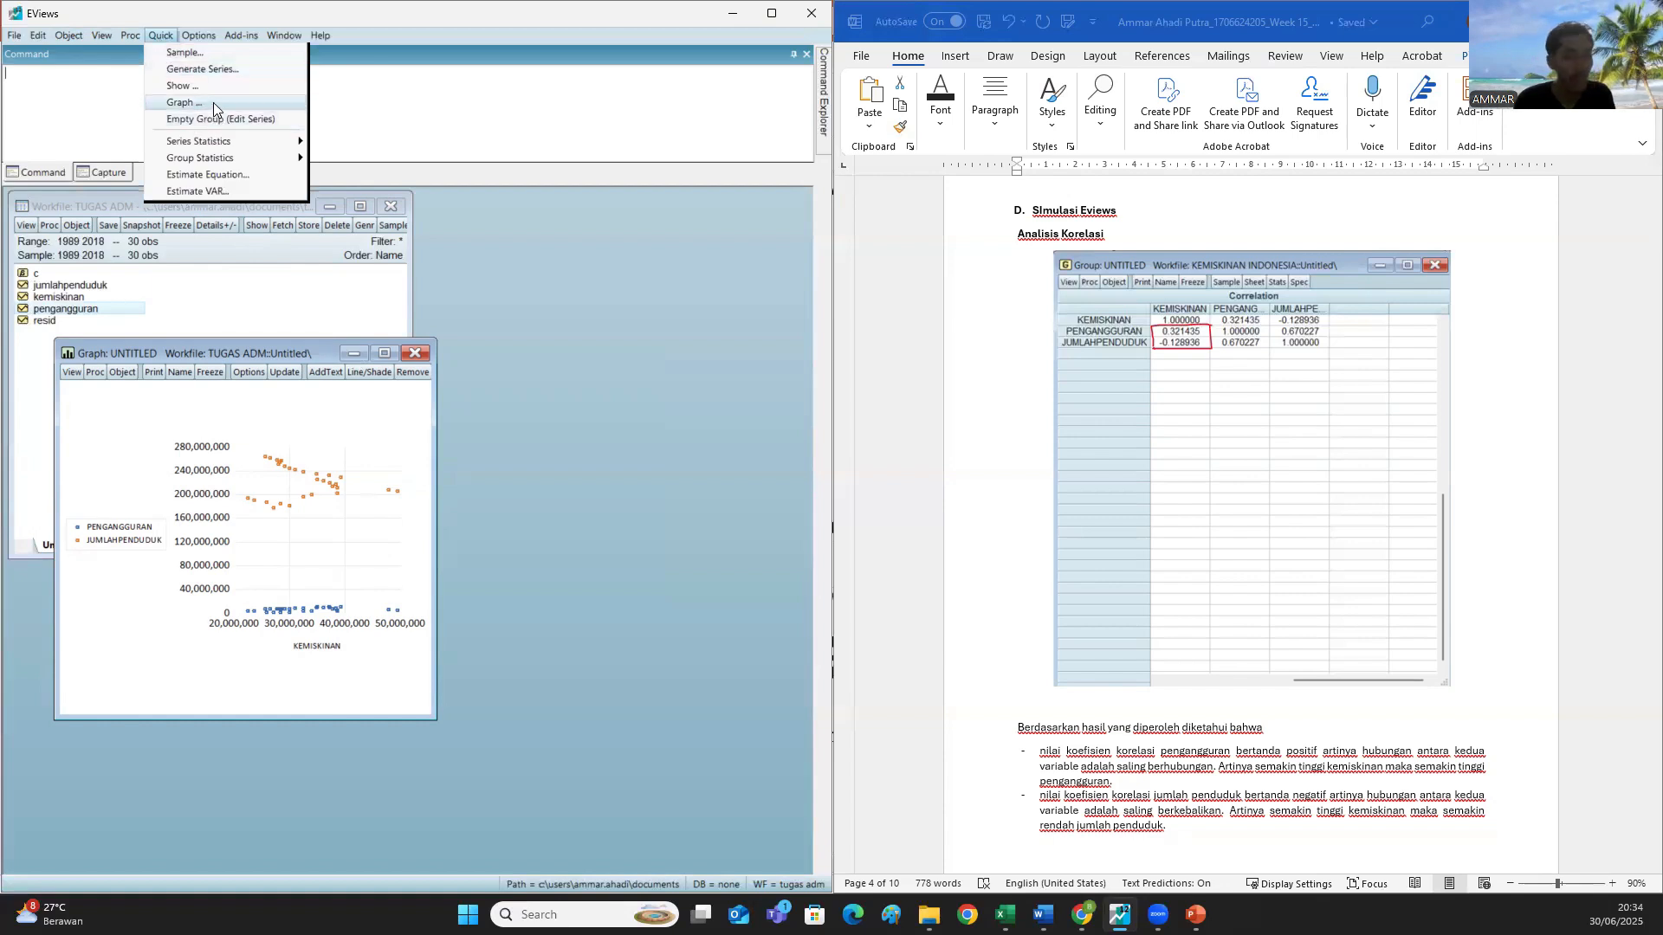
mouse_move(228, 154)
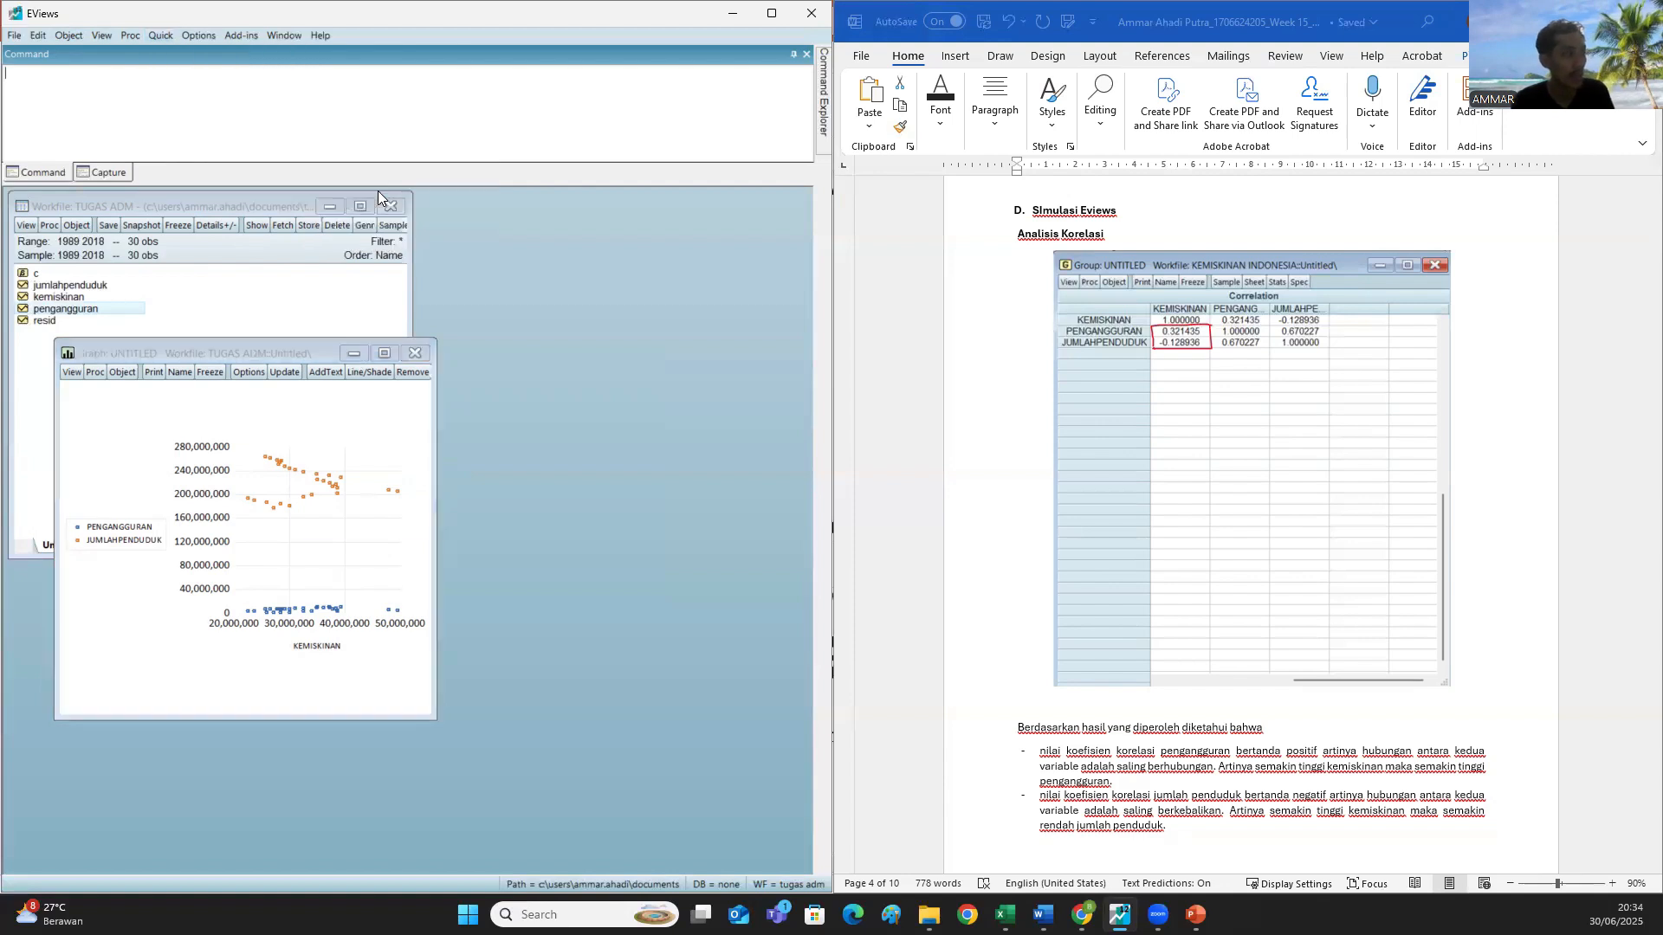
click(378, 191)
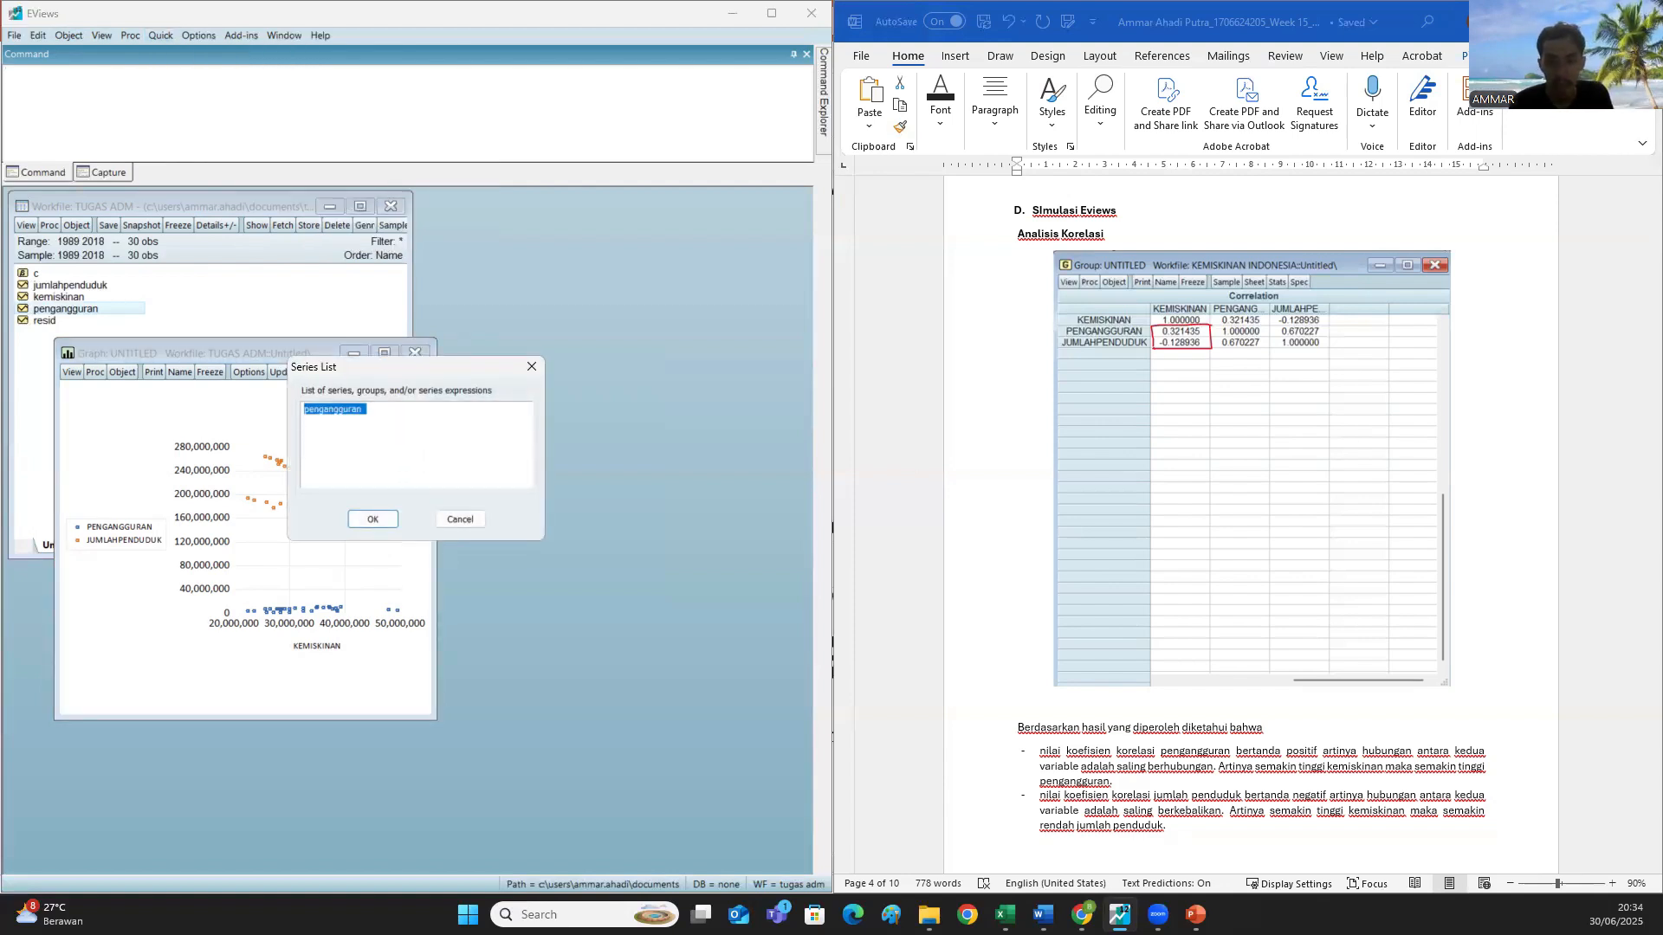
click(324, 418)
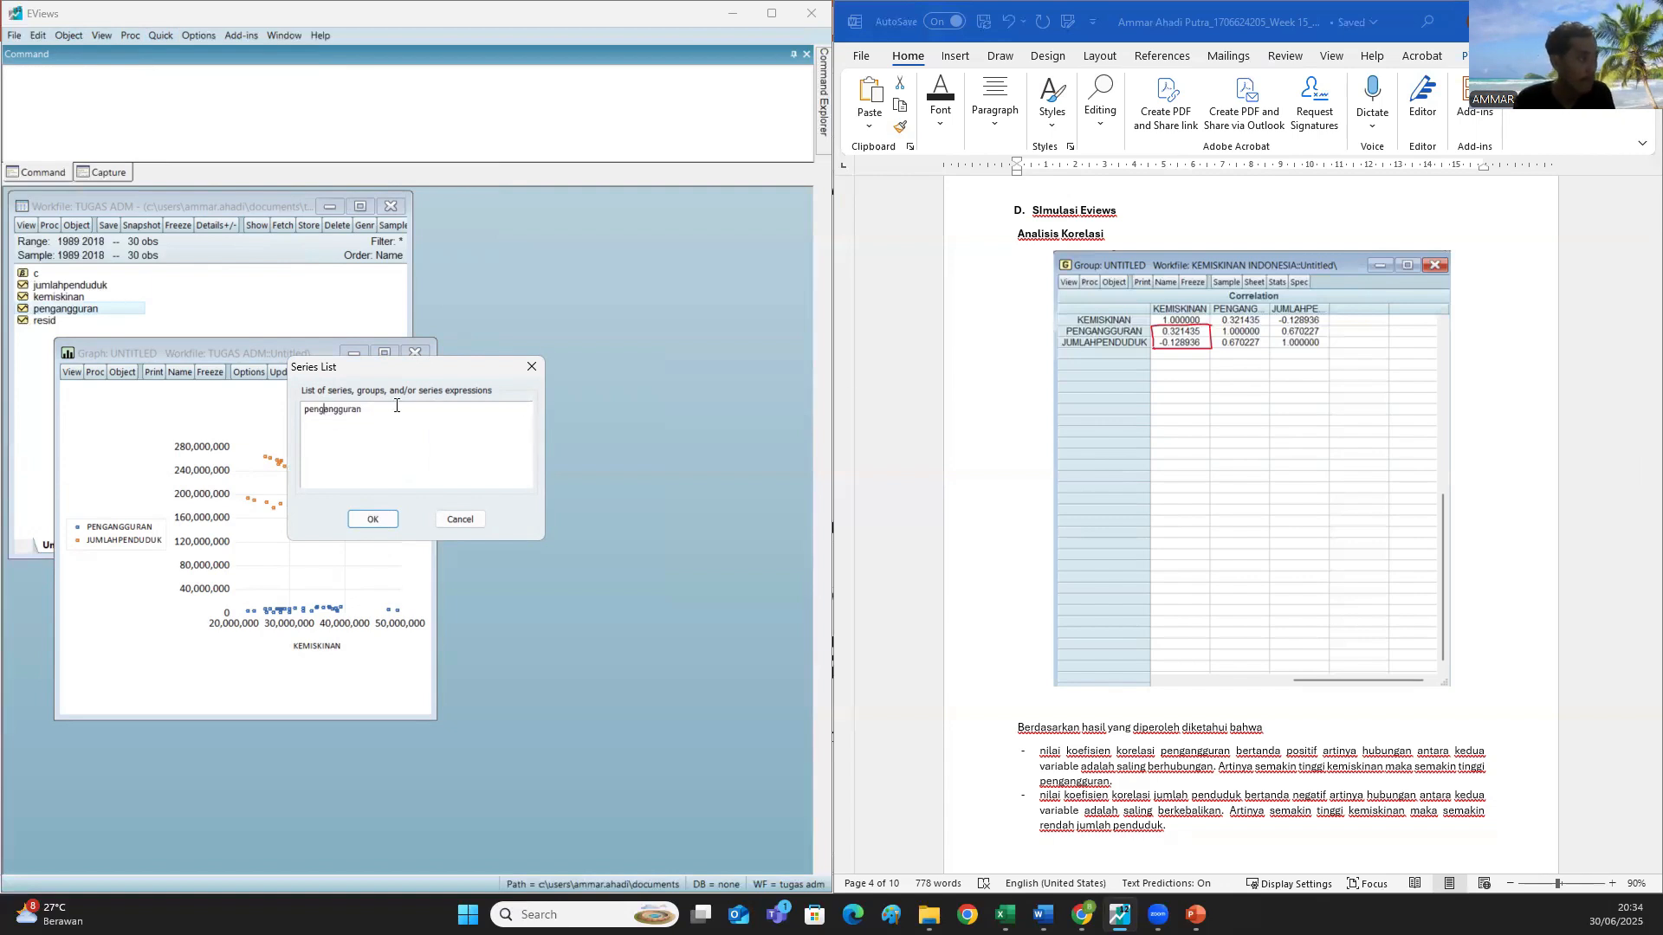
click(304, 410)
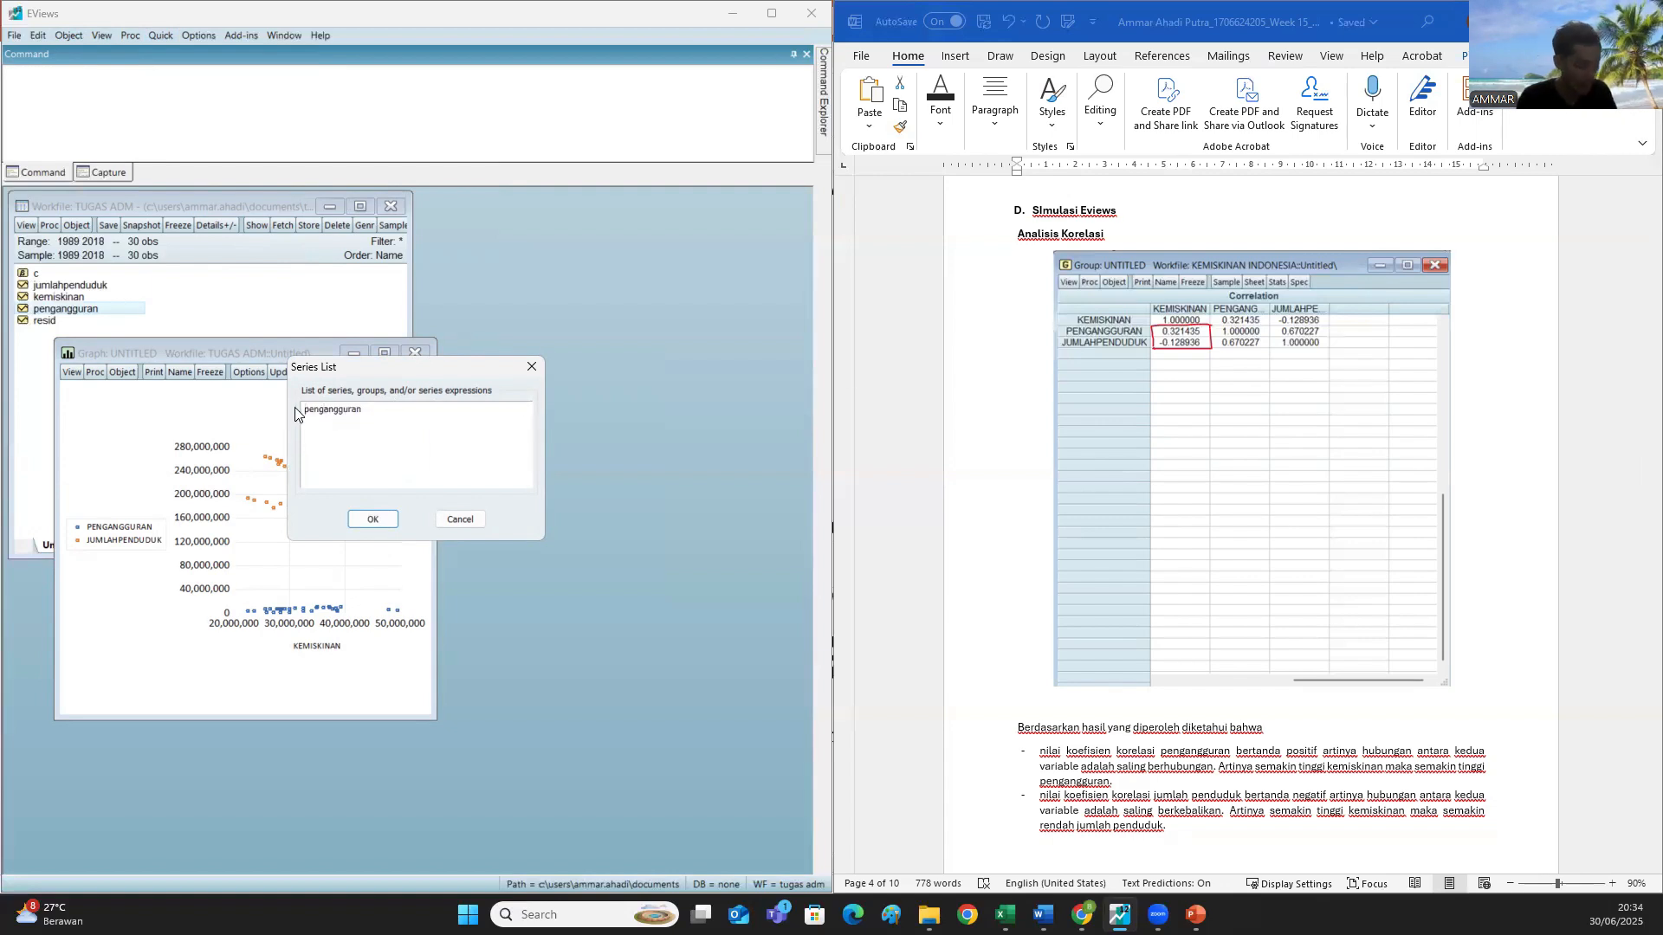
text(kemiskin)
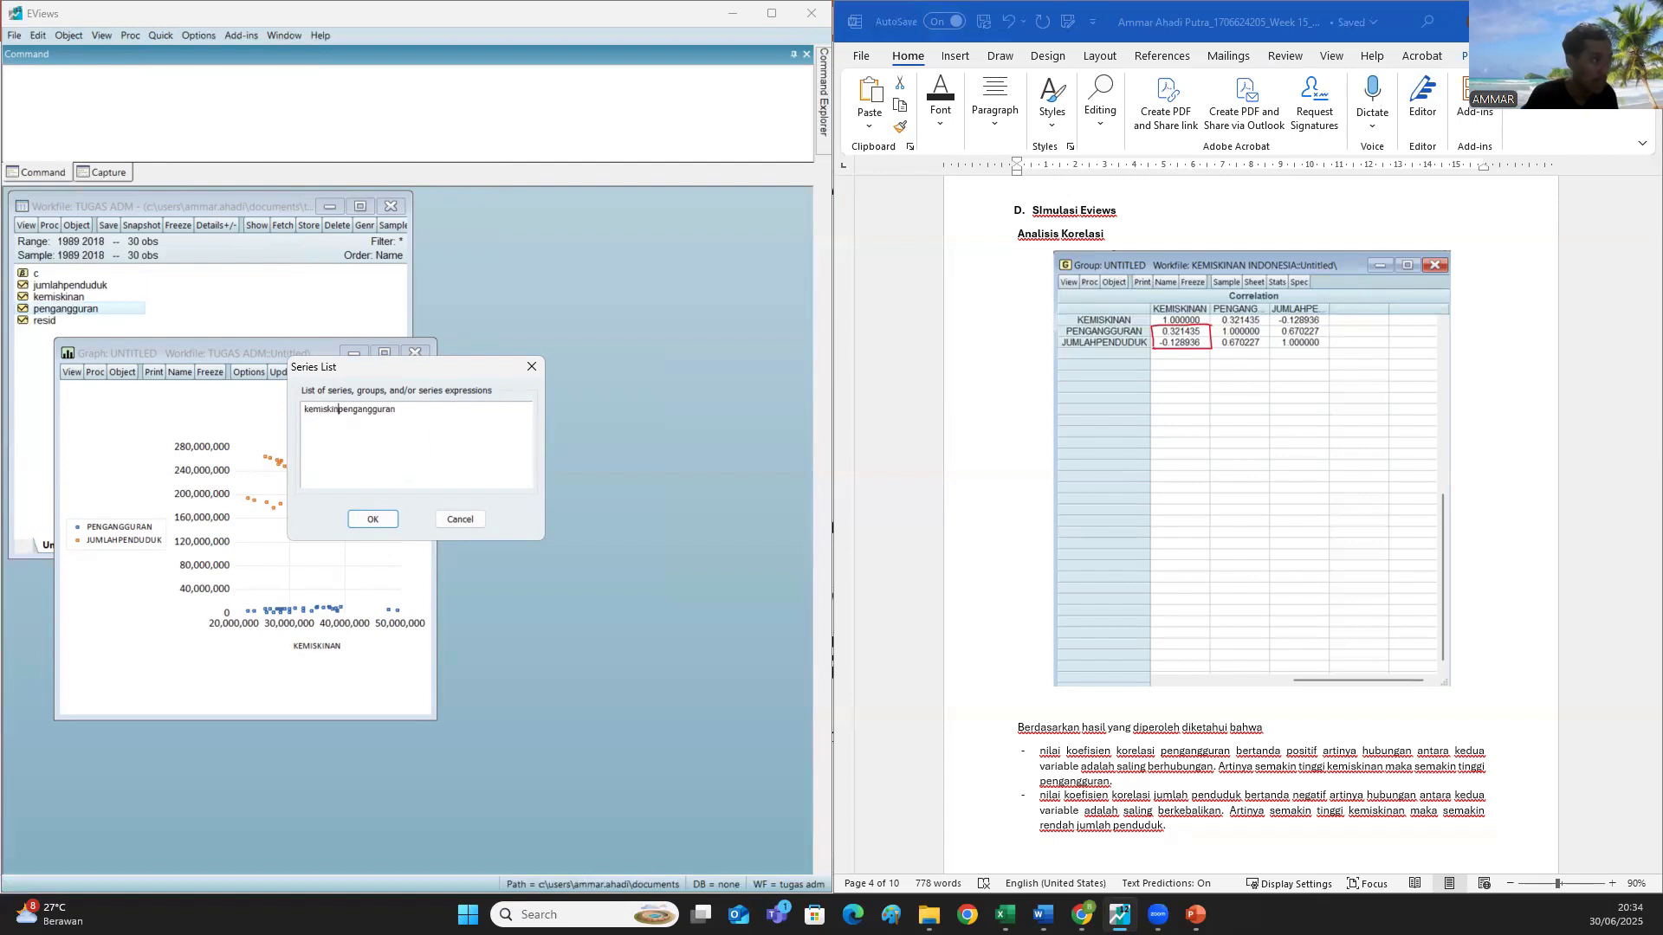
text(nan pengangguran)
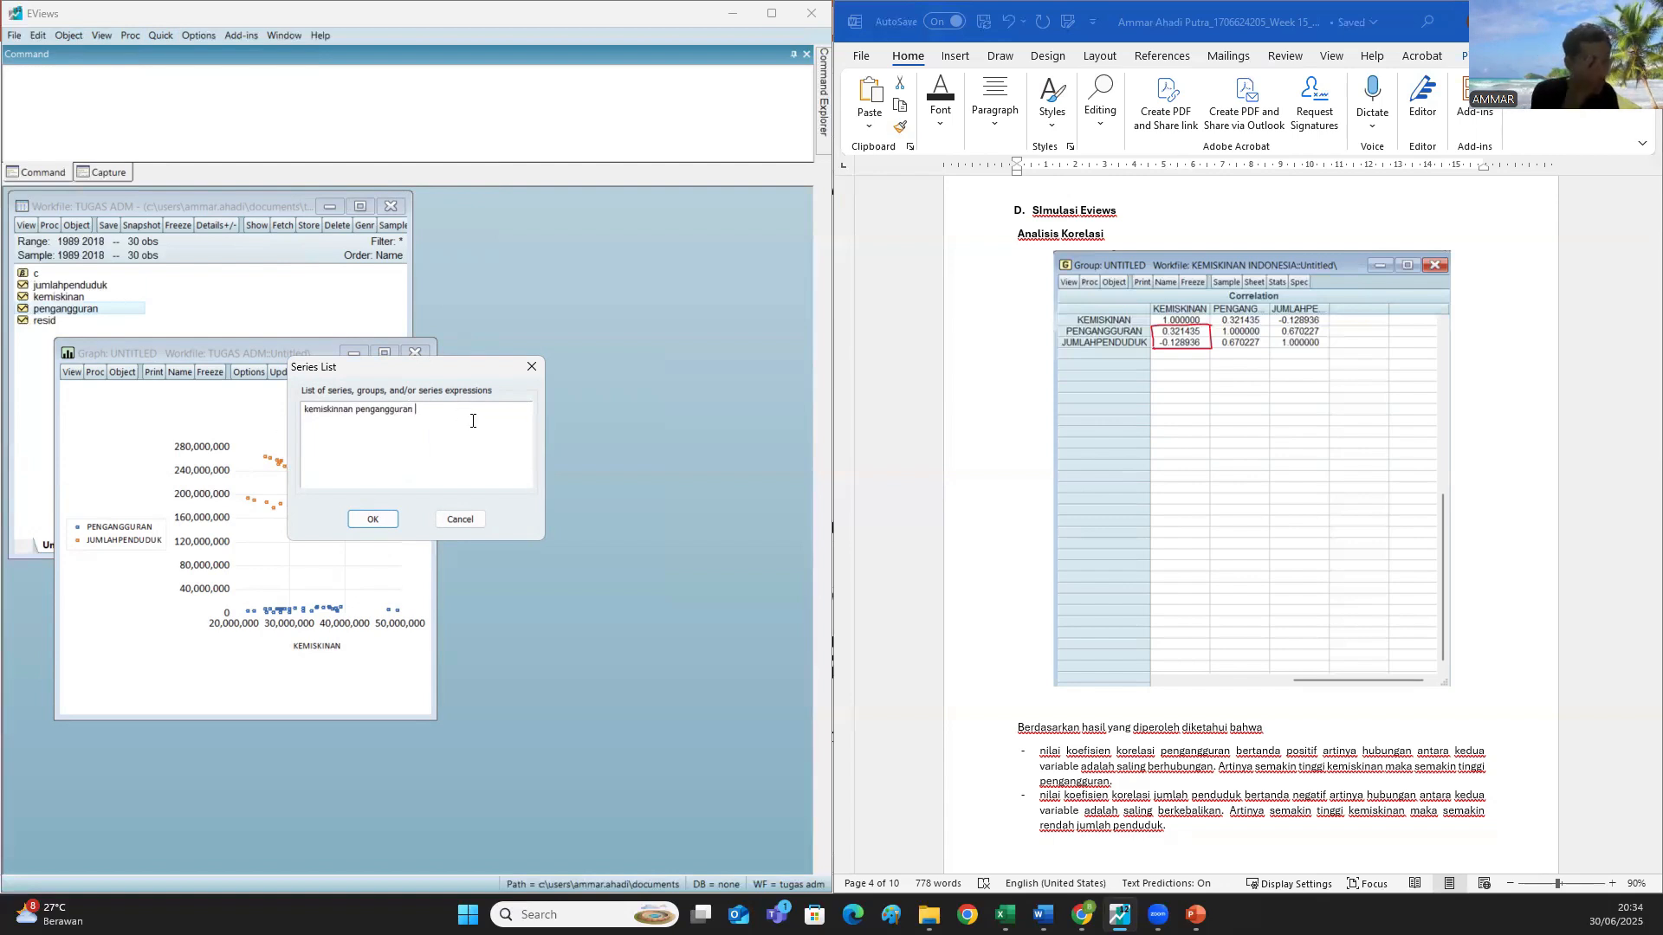
text( juml)
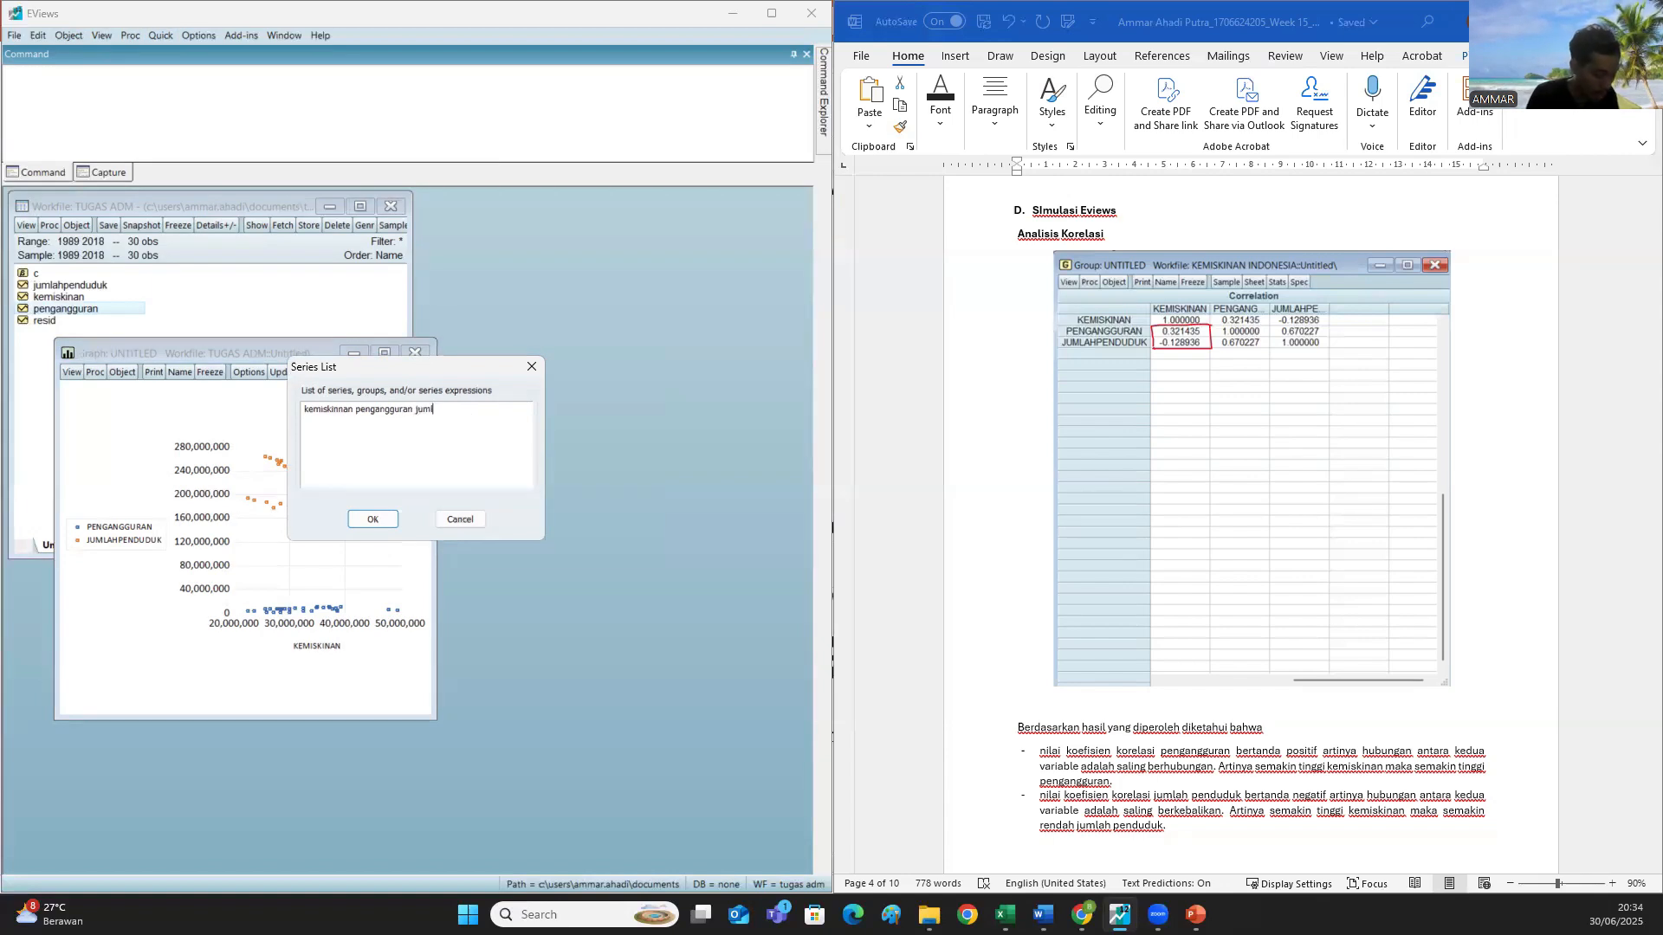
text(ahpenduduk)
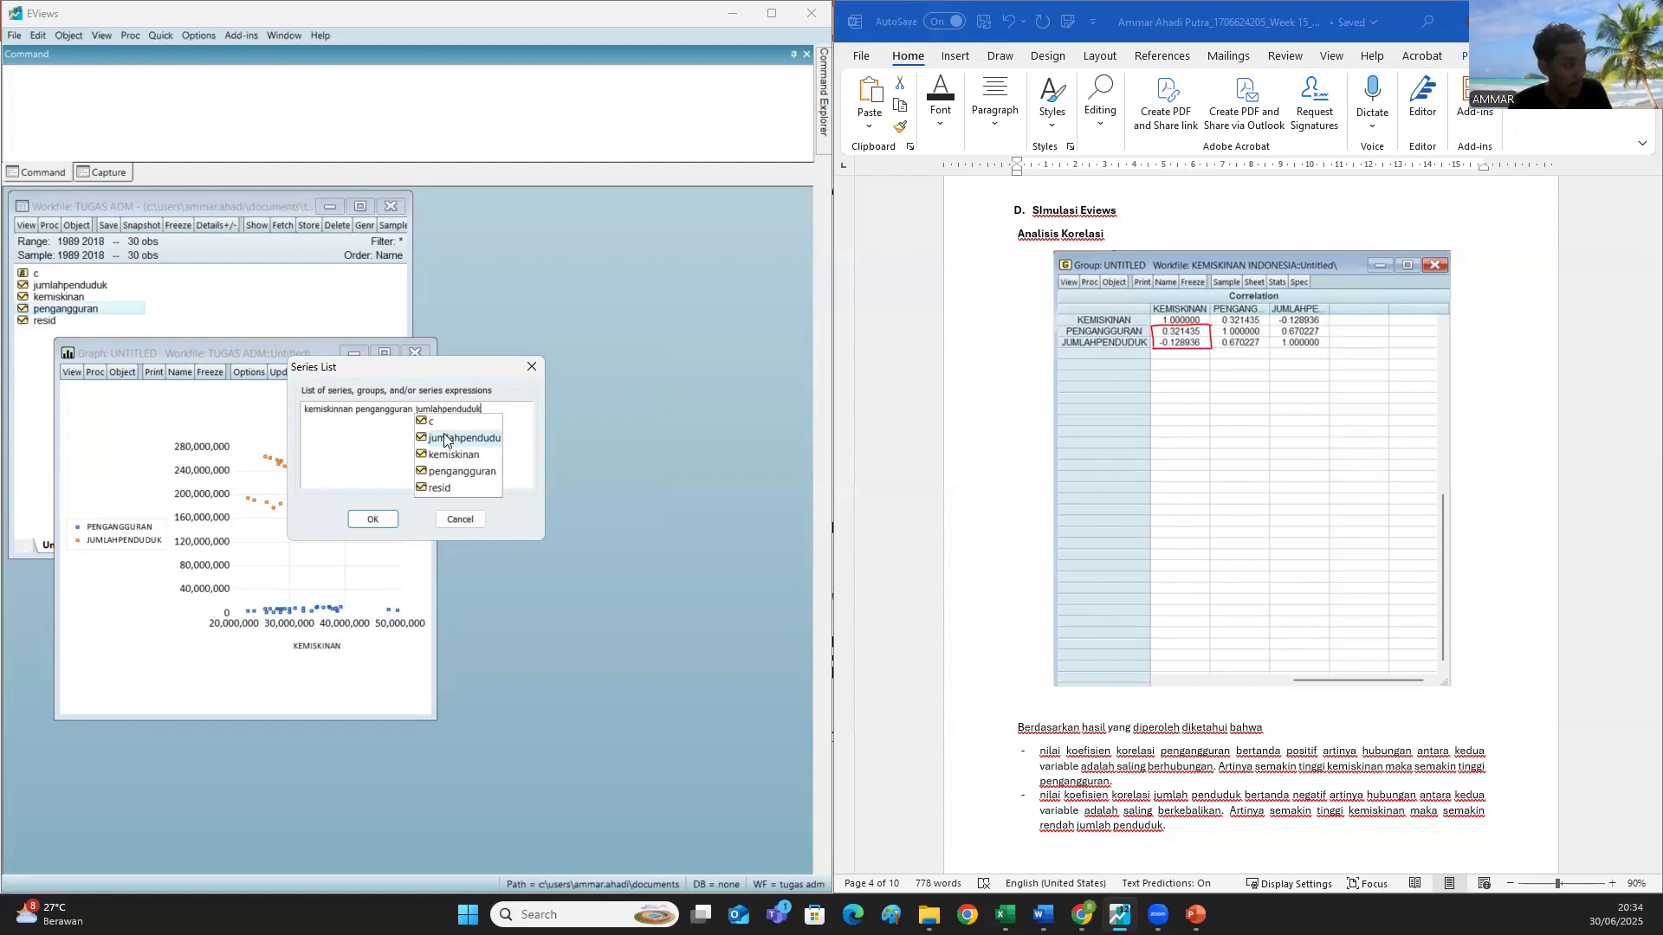
click(373, 520)
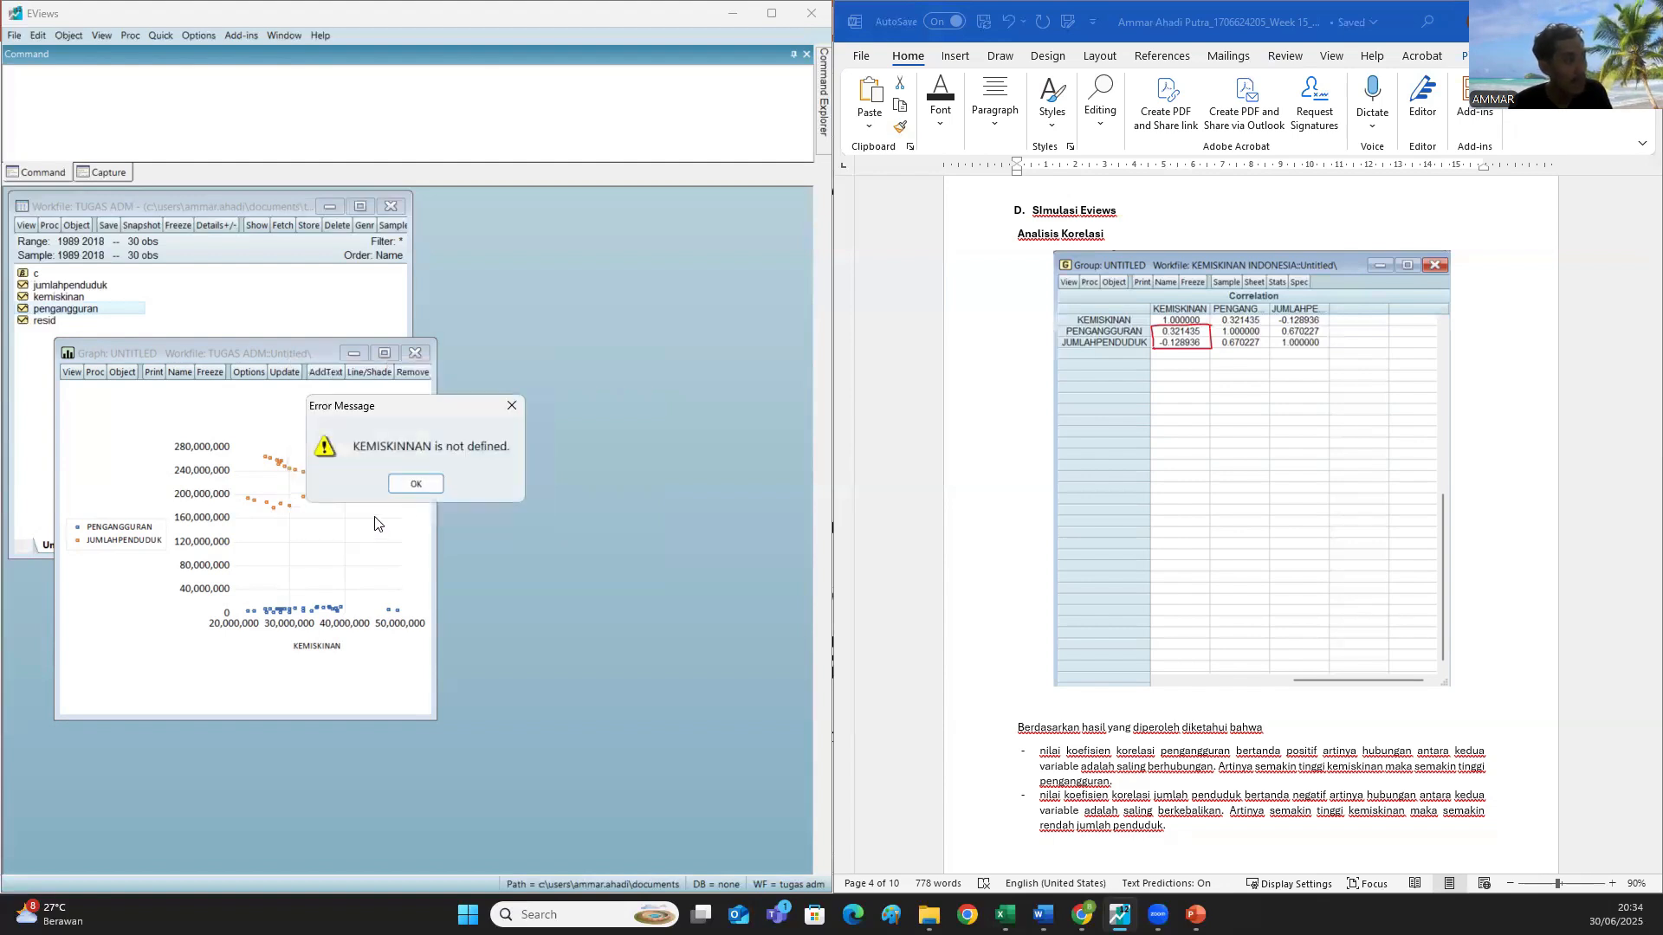
click(423, 485)
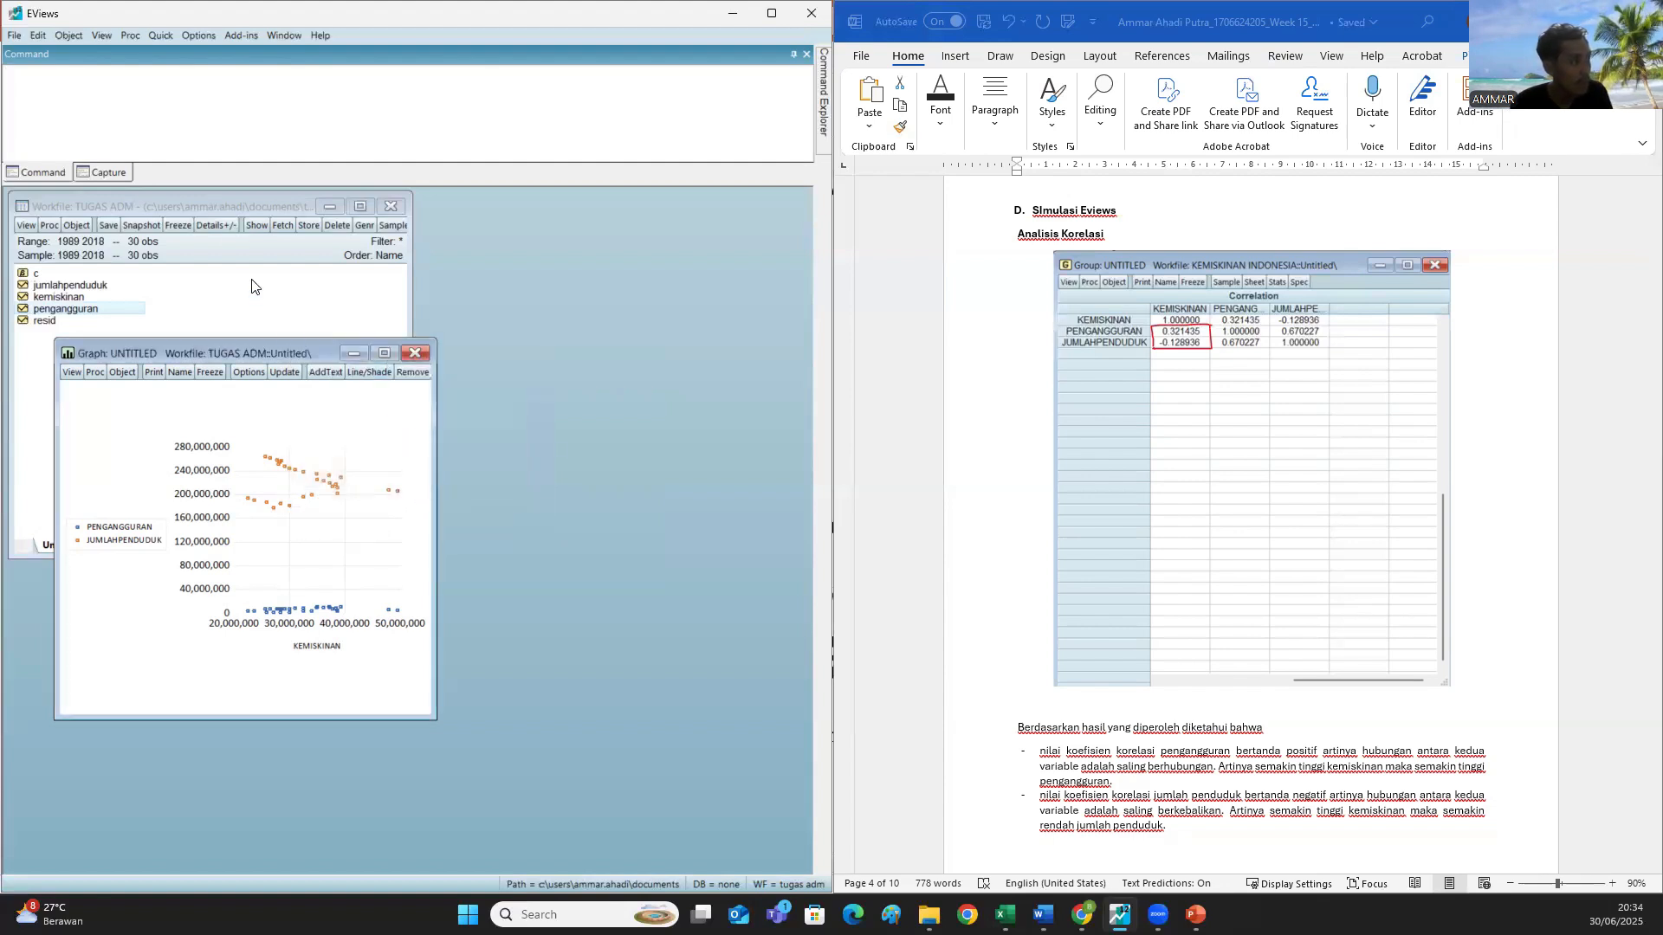
click(409, 357)
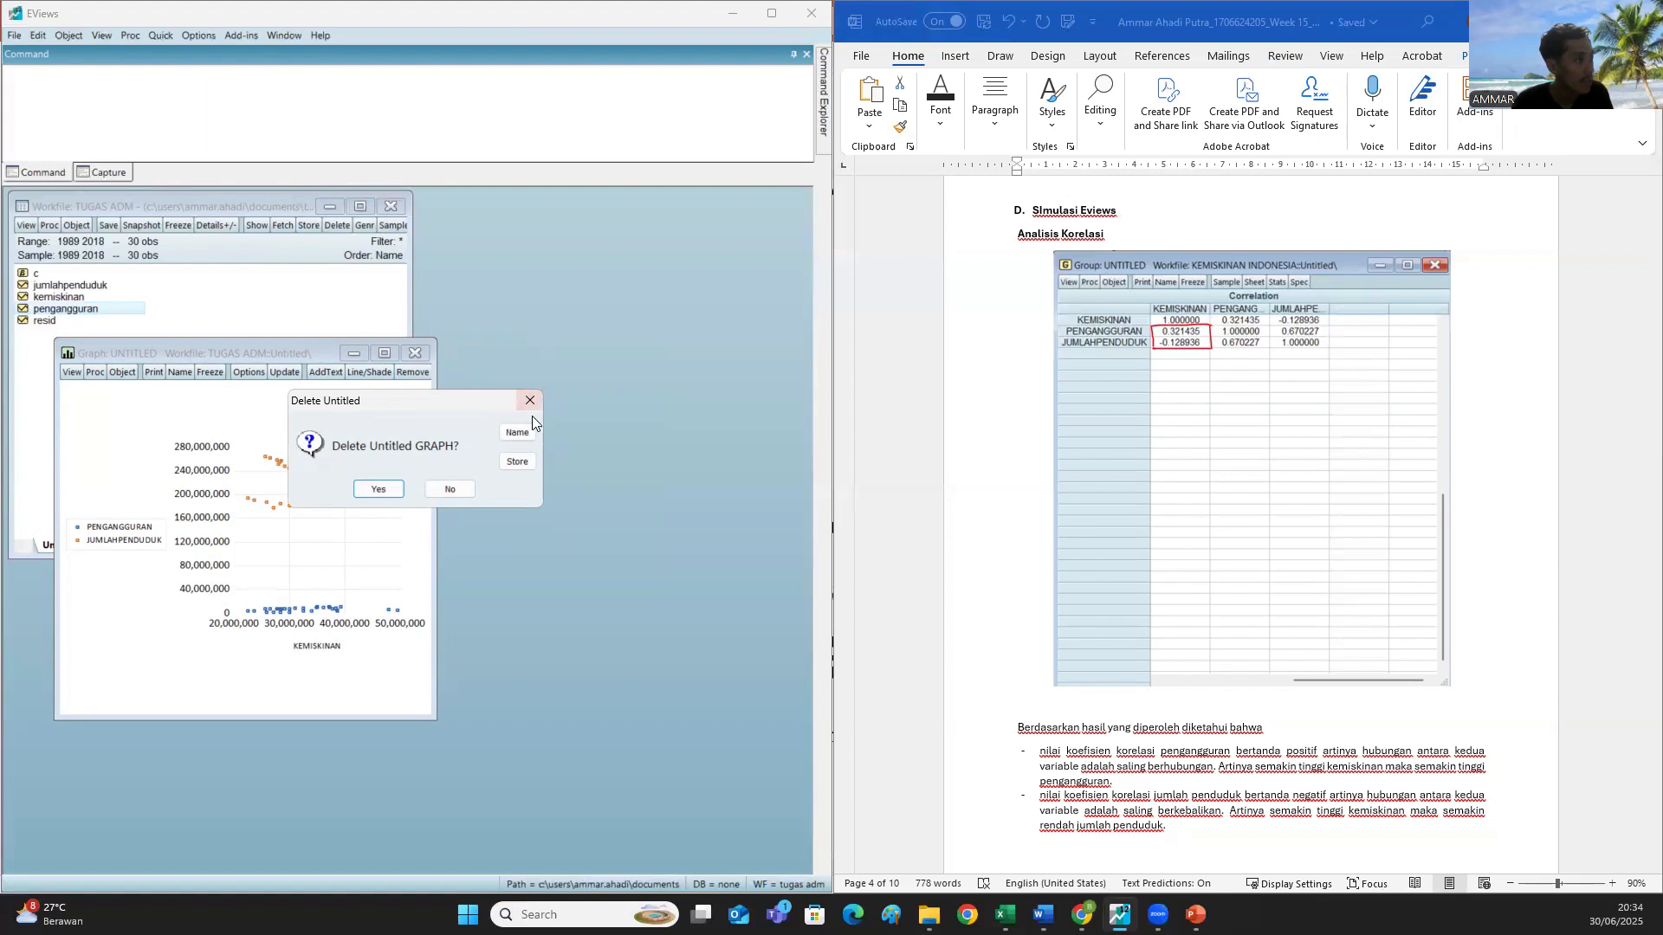
click(447, 491)
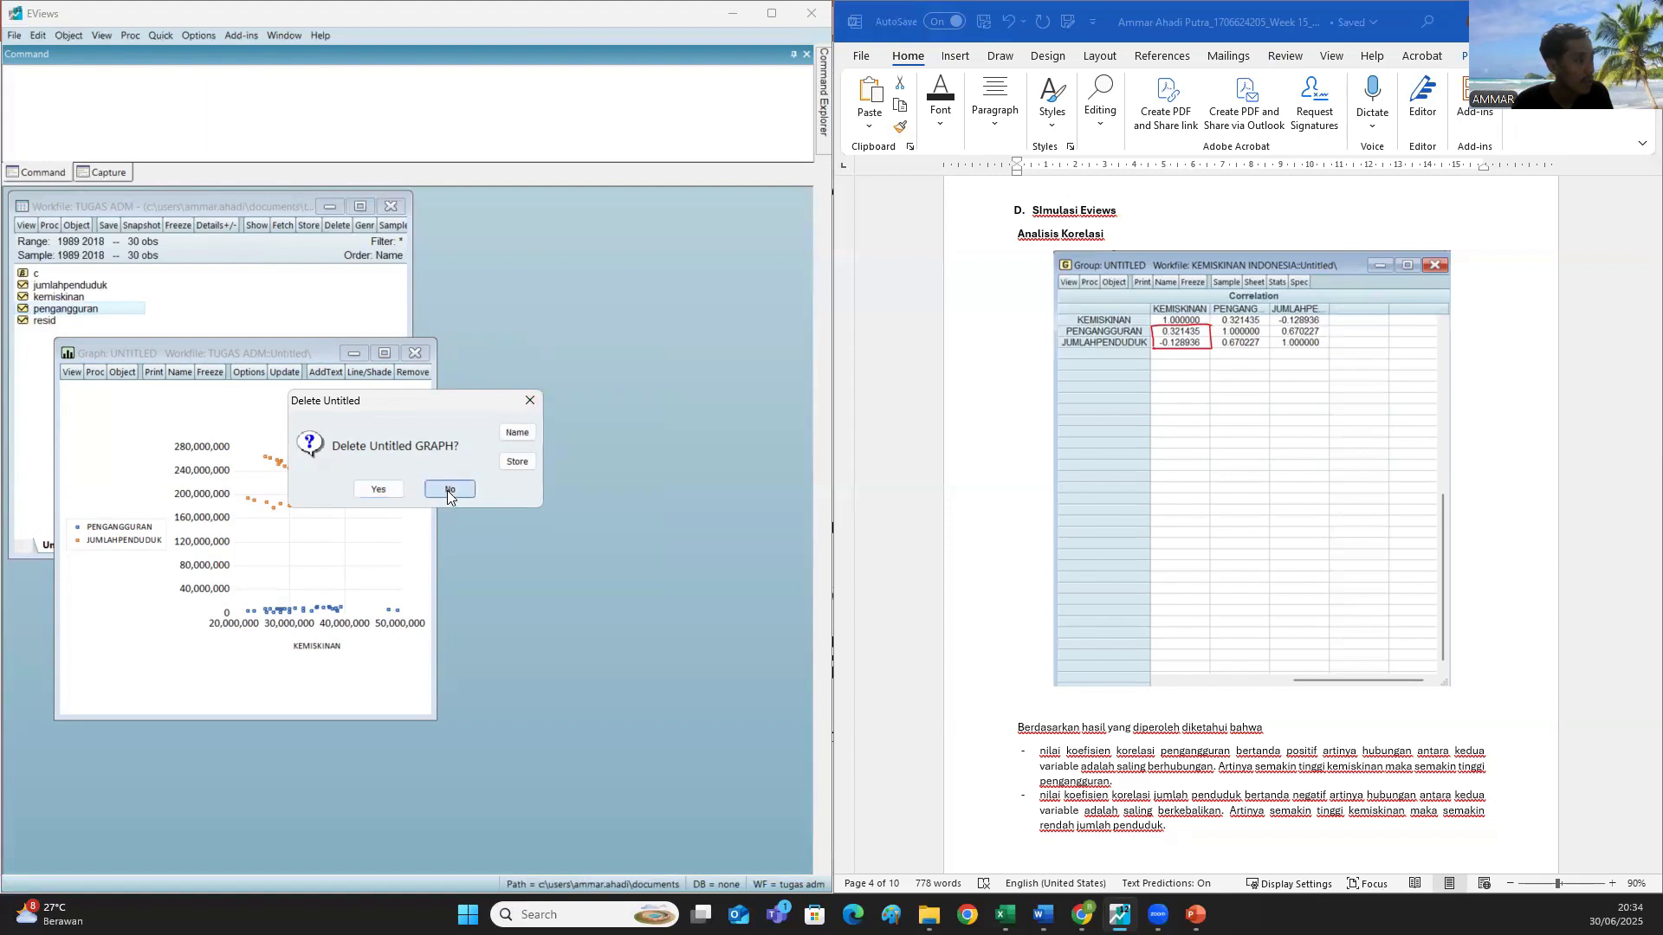
- Start a group correlation in EViews with the series list kemiskinan pengangguran jumlahpenduduk
click(161, 34)
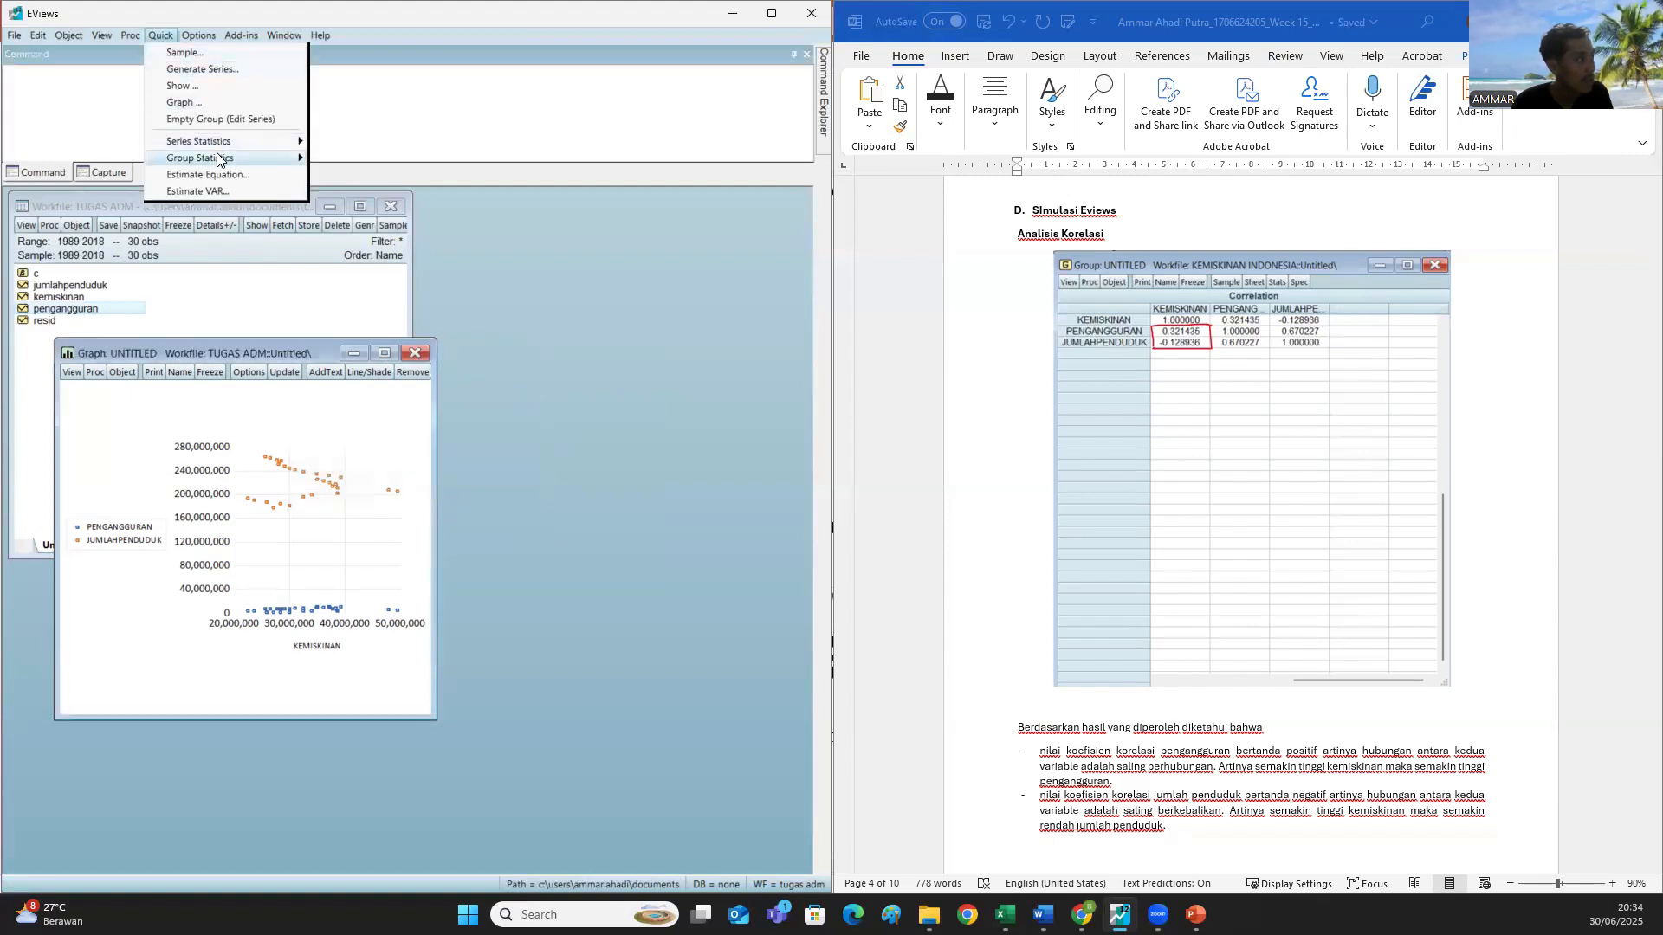
mouse_move(219, 158)
click(372, 190)
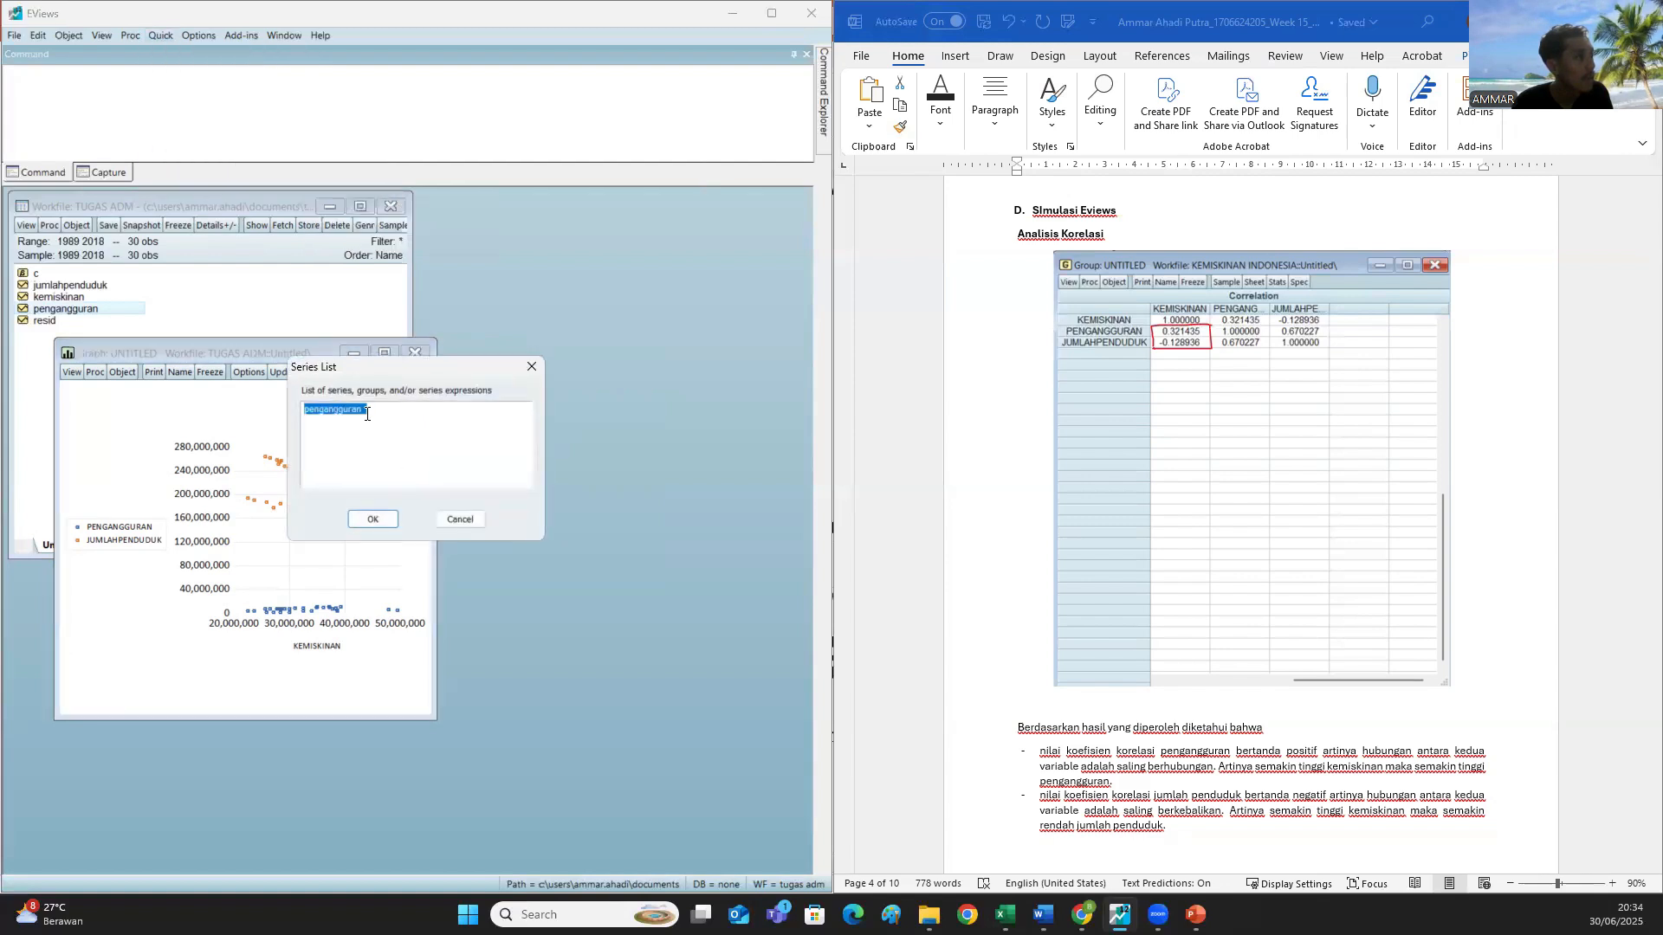
click(306, 410)
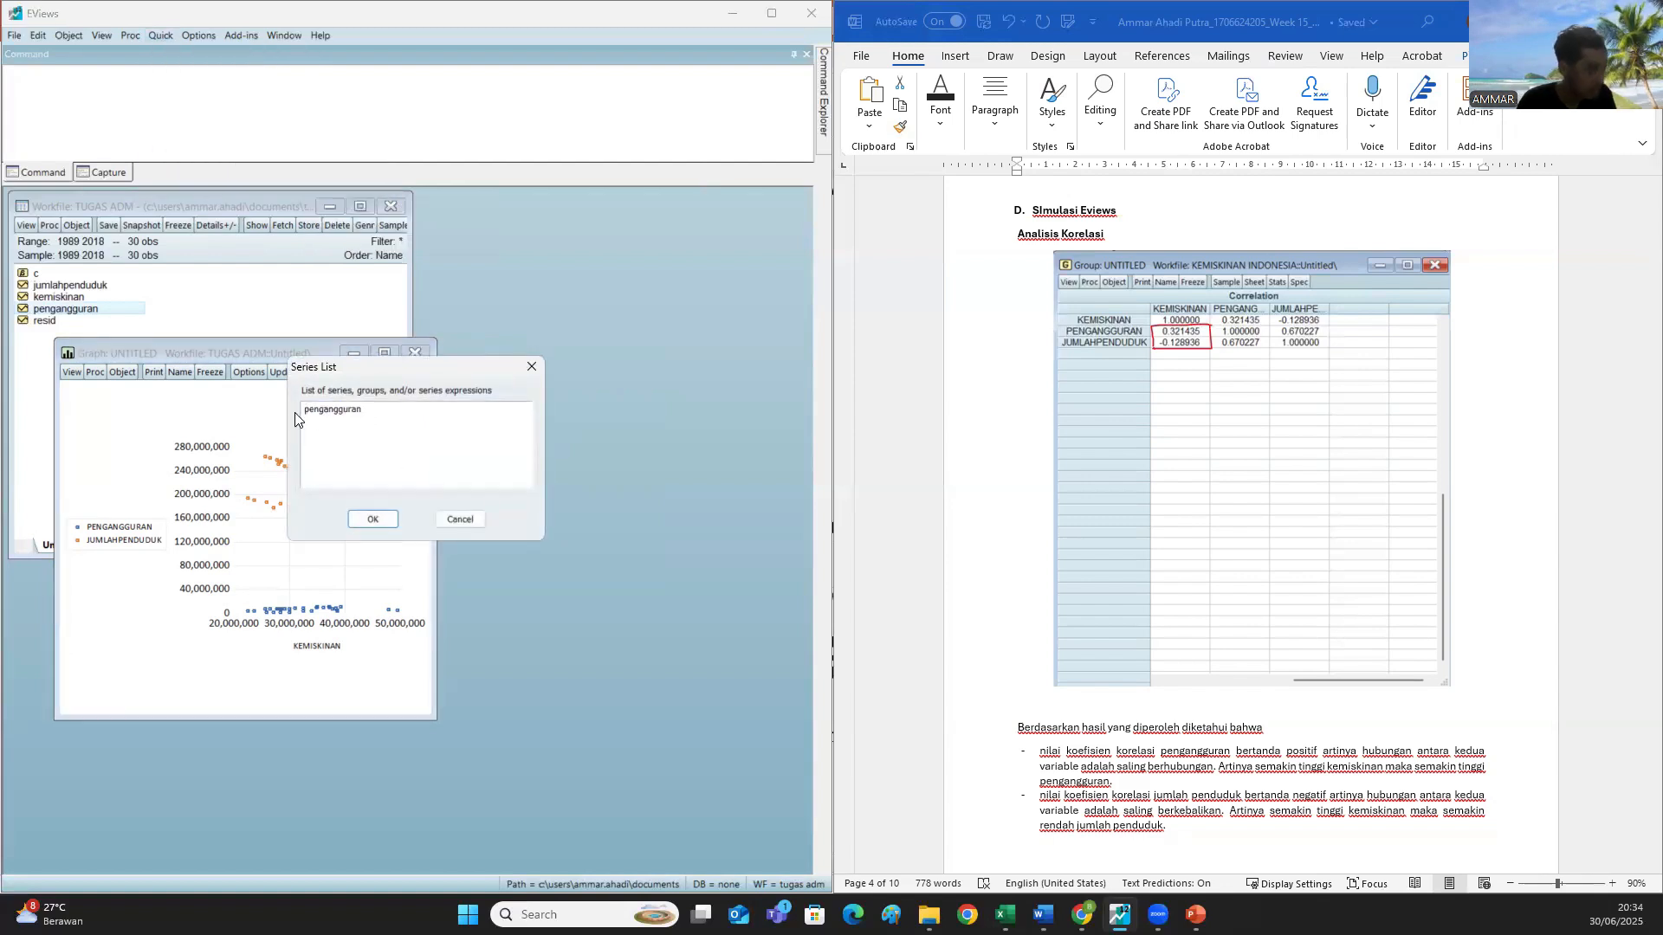
text(kemiskinan)
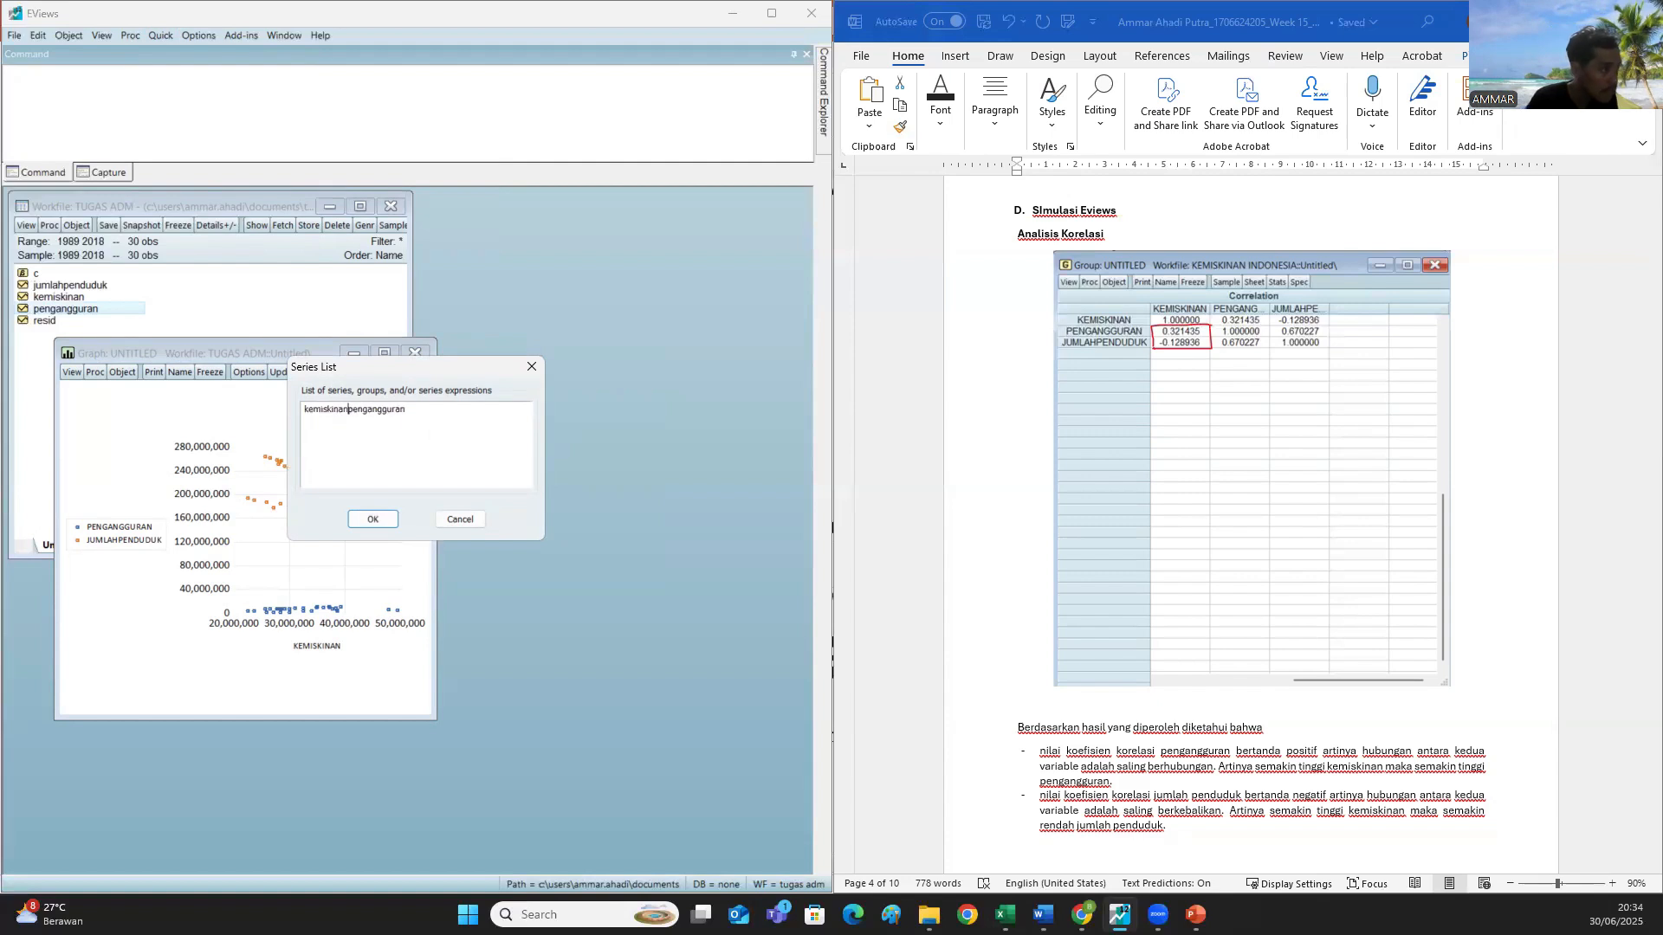
click(442, 414)
text(jumlah)
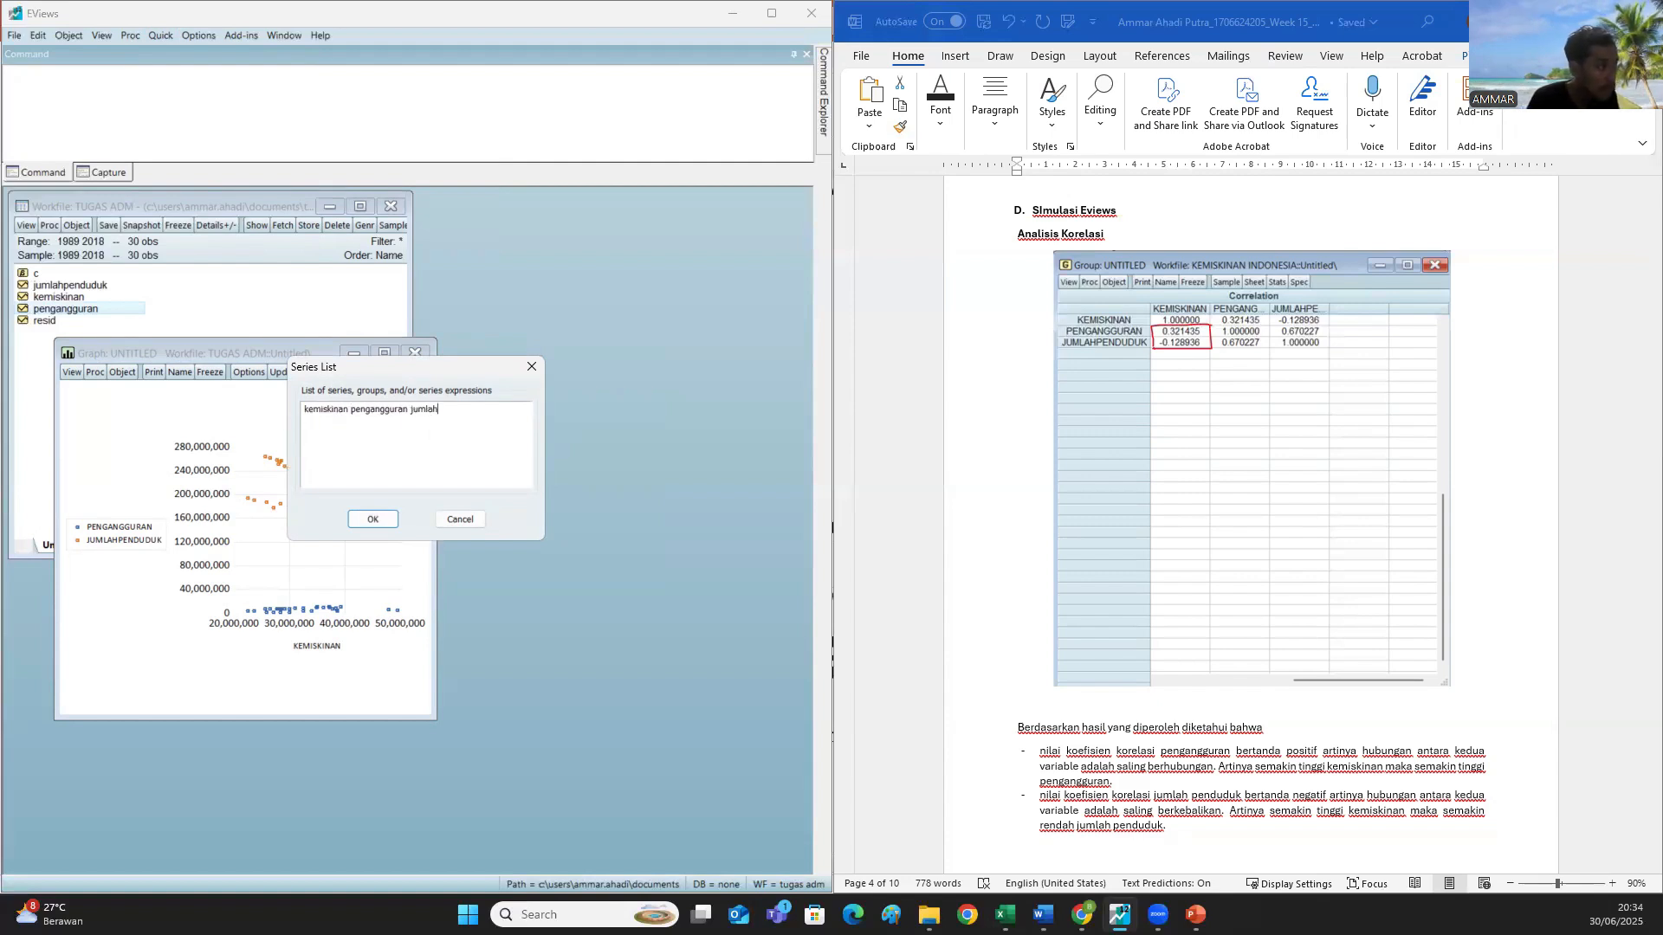
text(penduduk)
- Copy the series list, compute the correlation matrix and move its window clear of the scatter graph
key(ctrl+a)
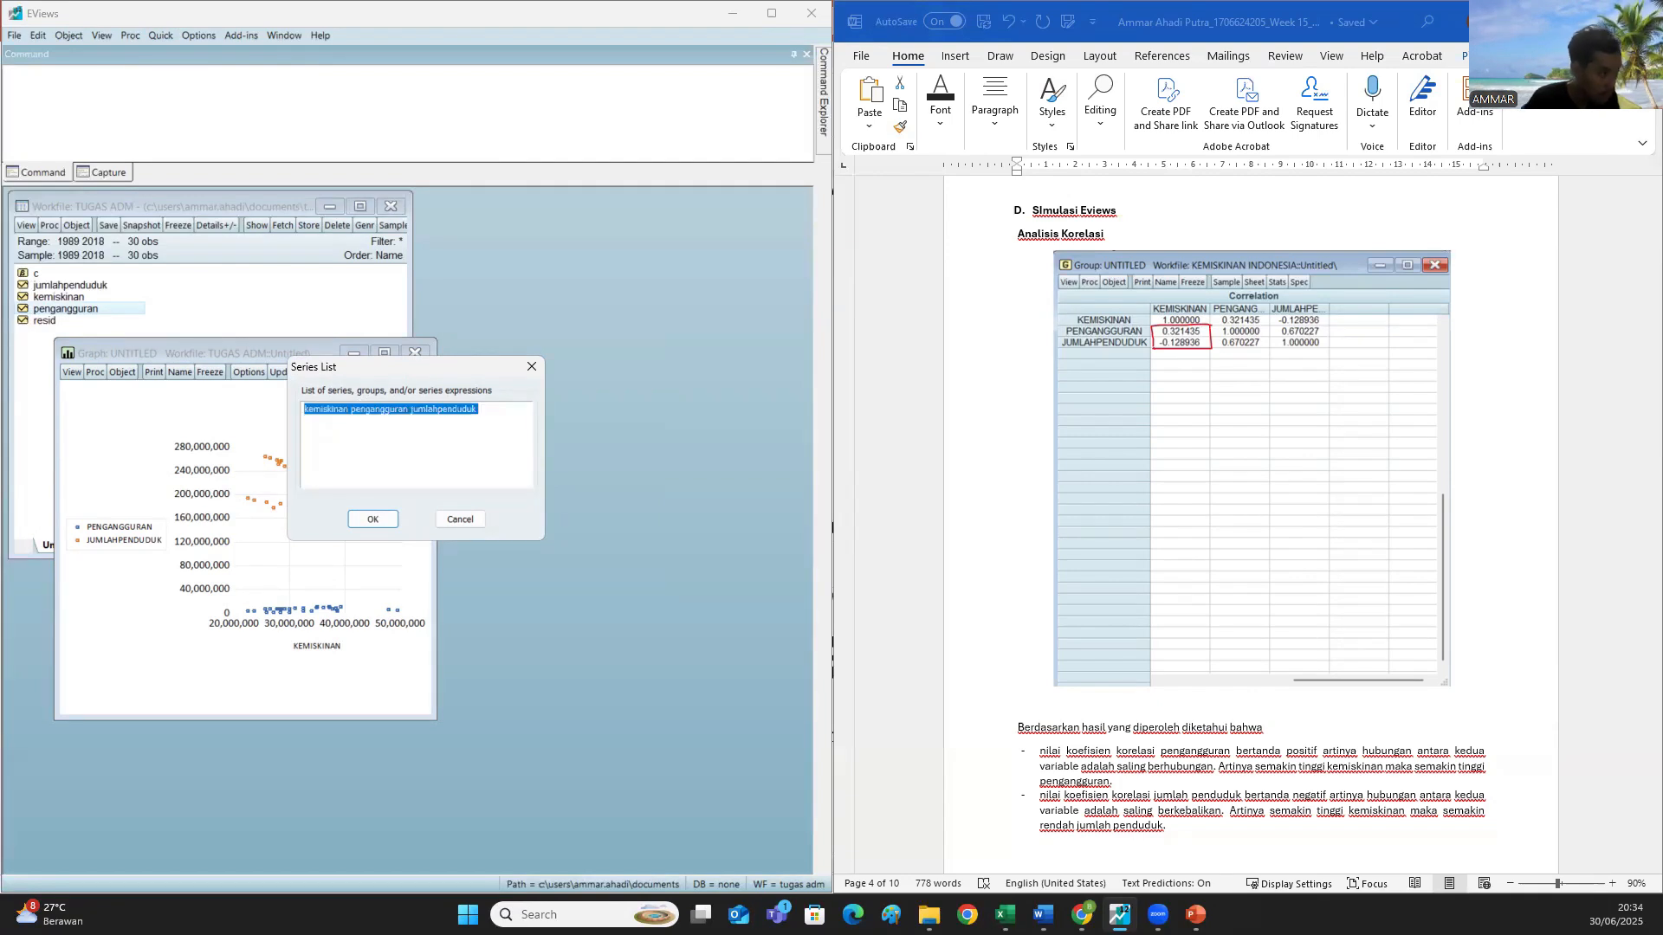
key(ctrl+c)
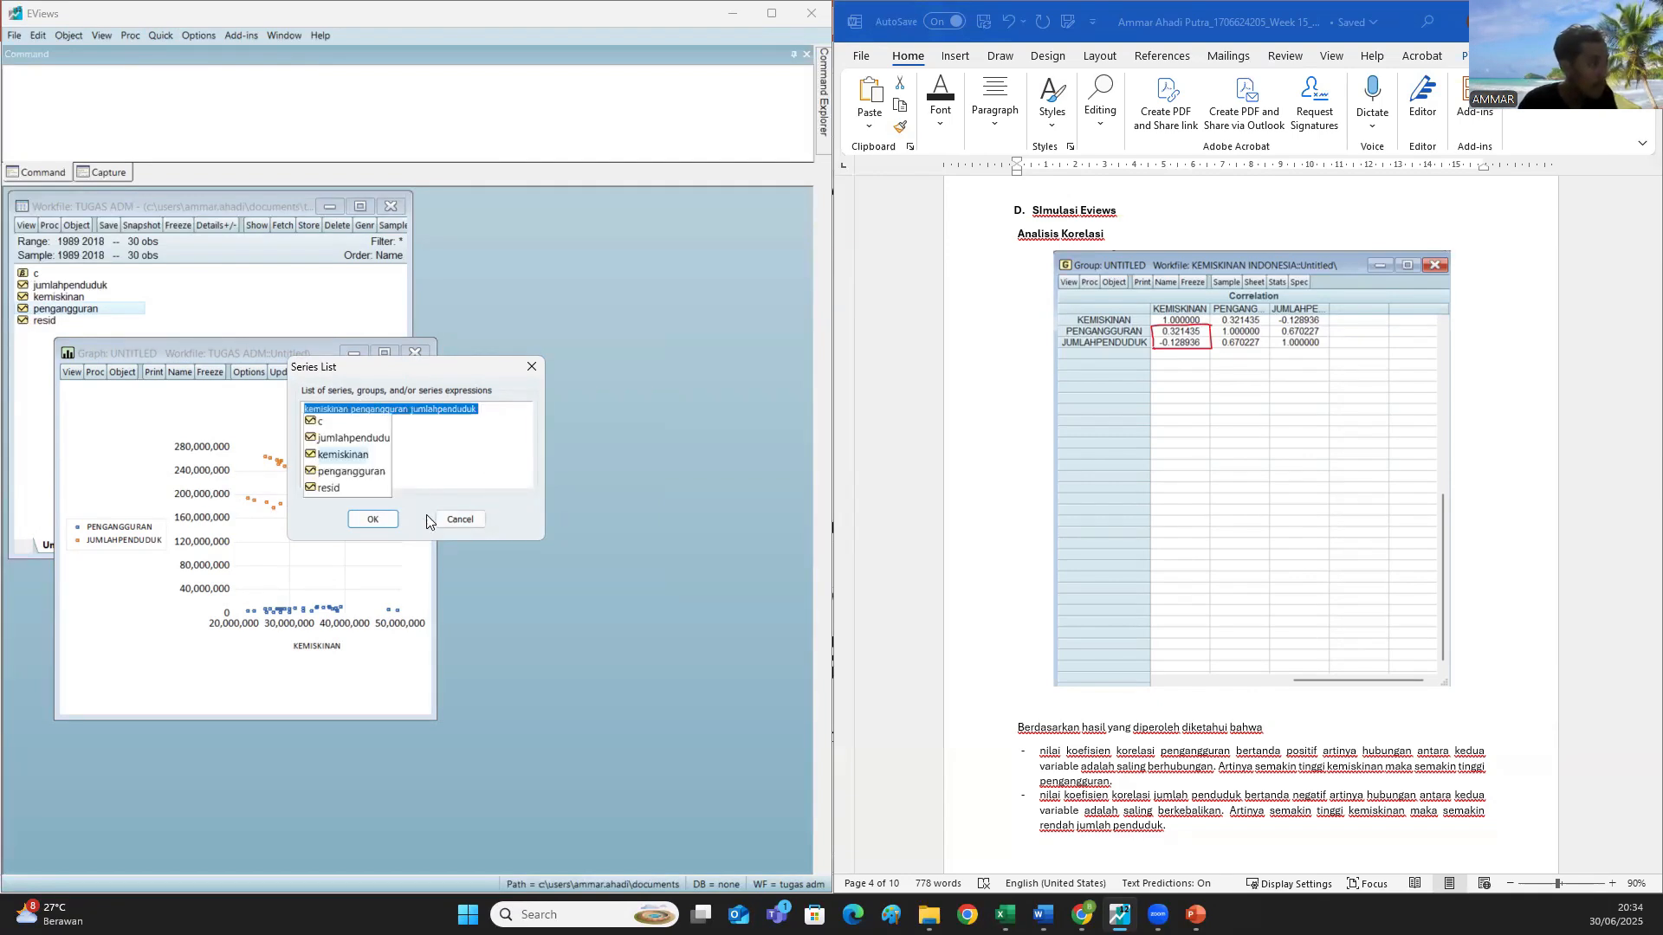
click(381, 522)
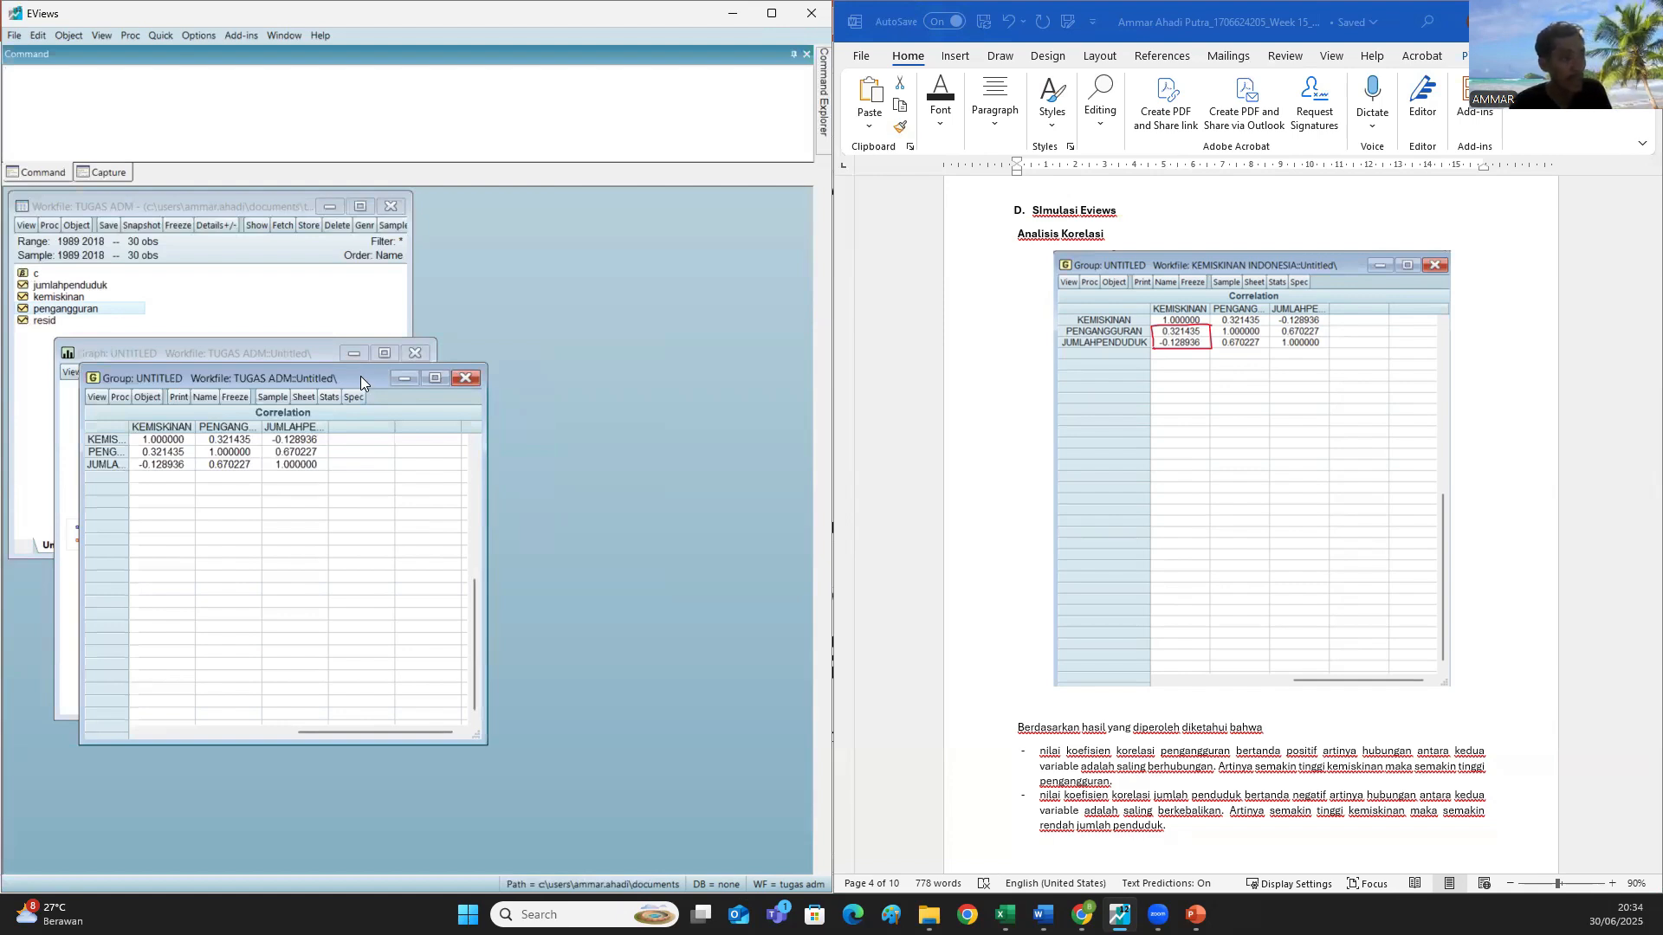
drag(360, 375, 637, 208)
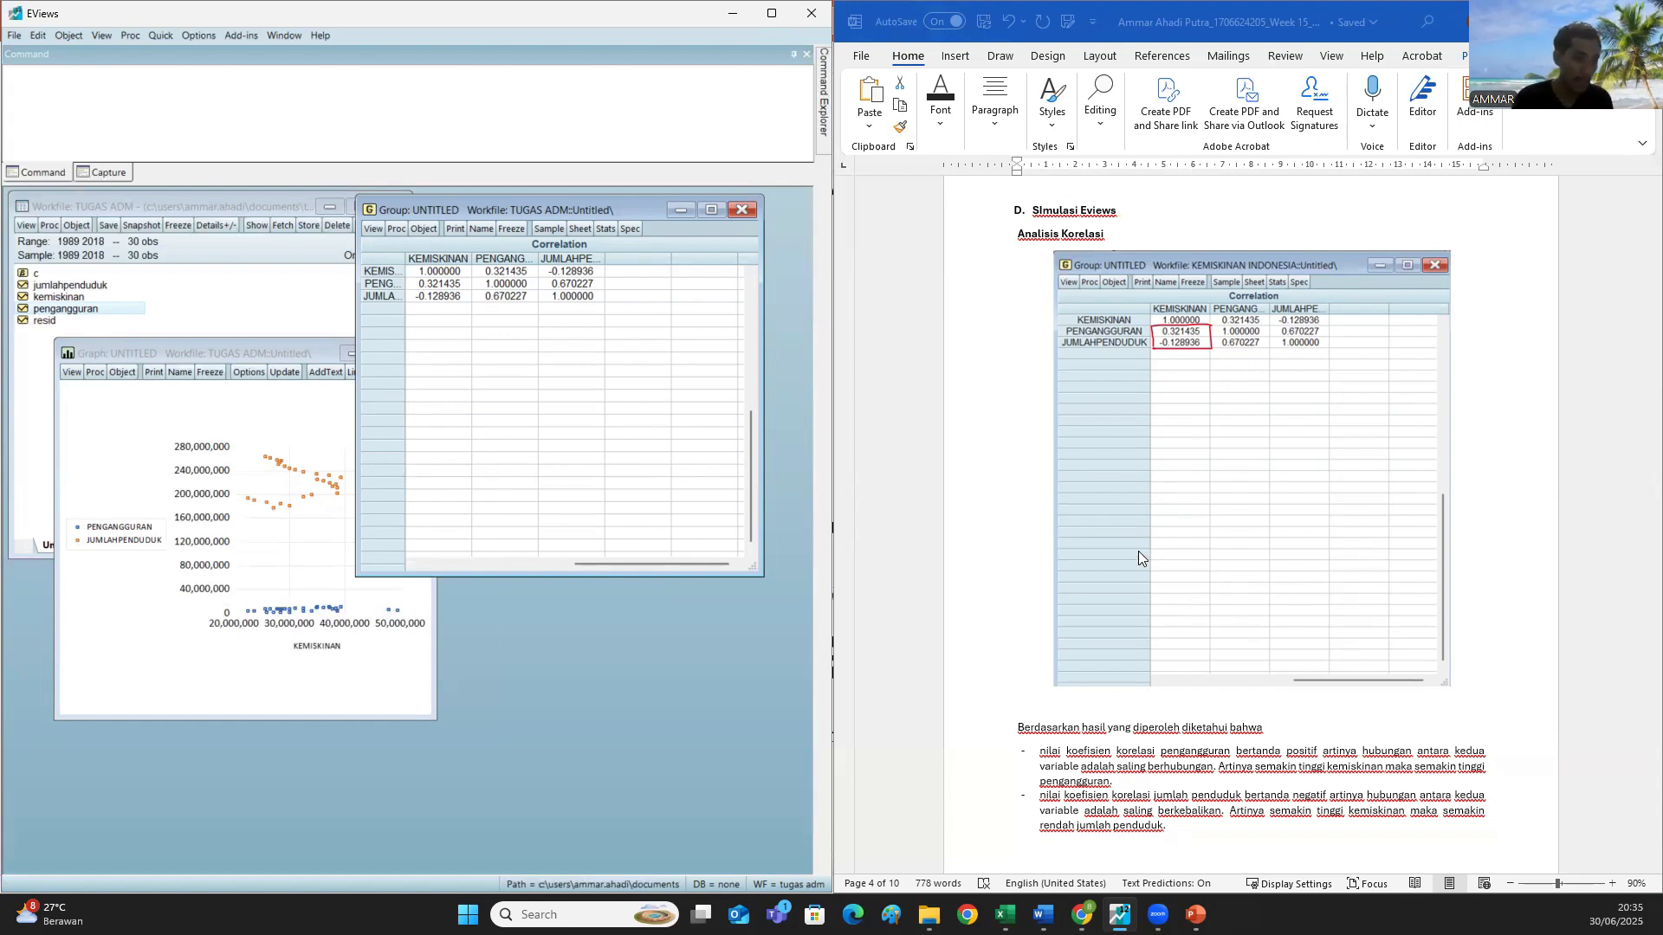
- Switch to the Word report and go from the correlation findings to the Analisis Persamaan Regresi section
click(1044, 766)
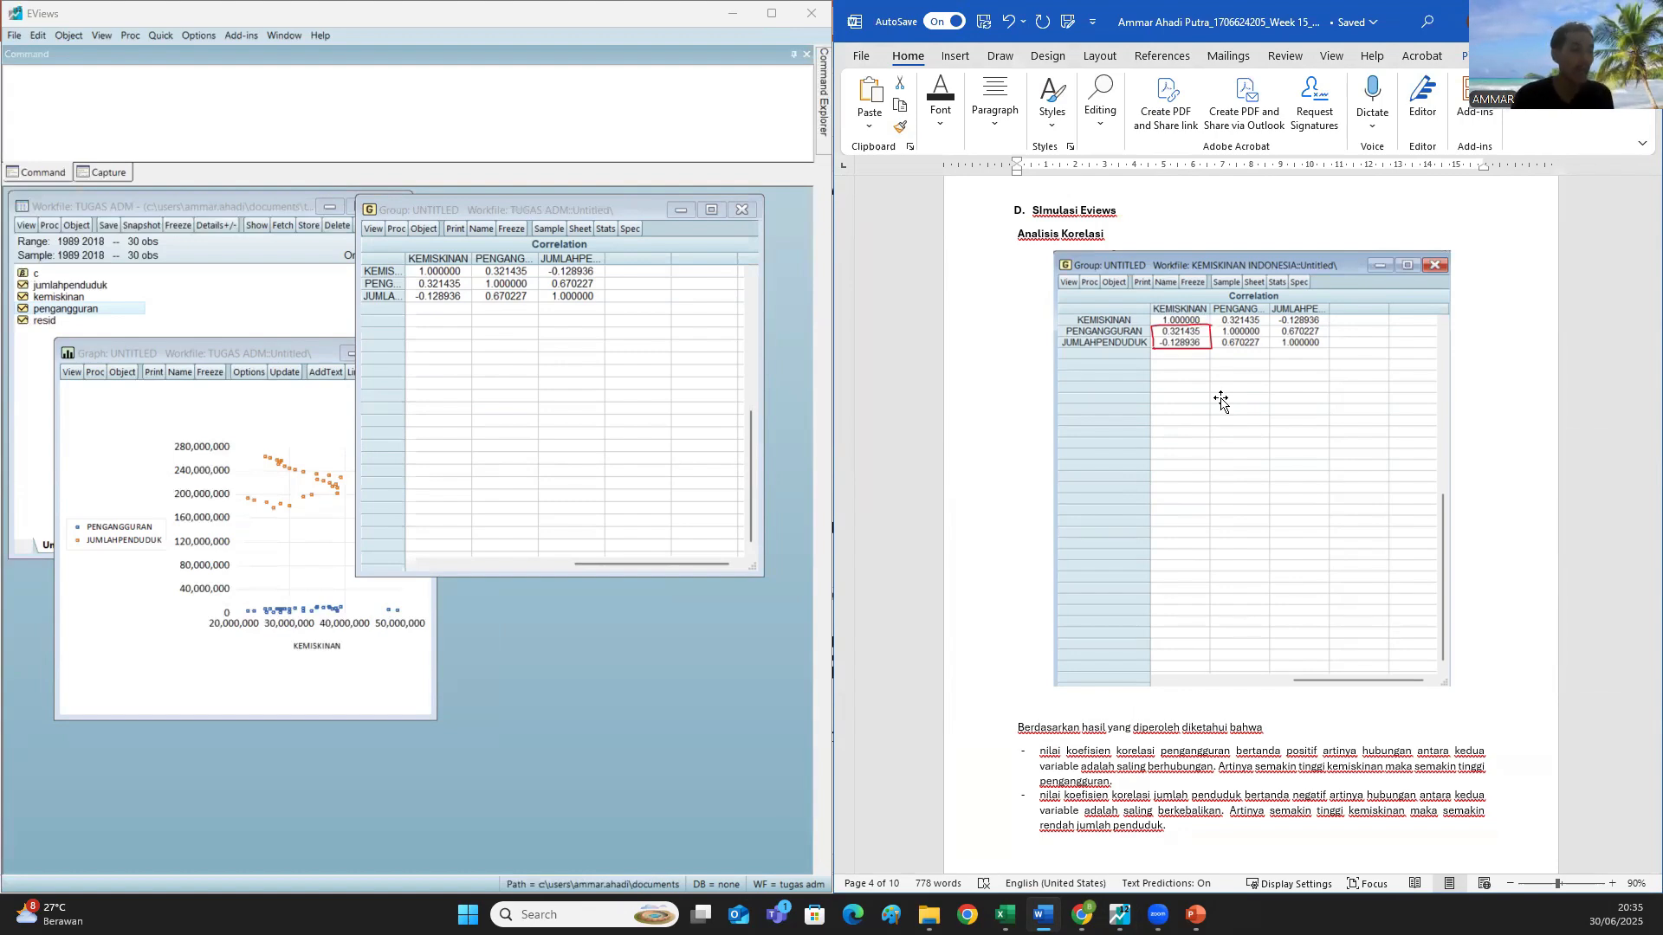
scroll(1226, 433, down, 5)
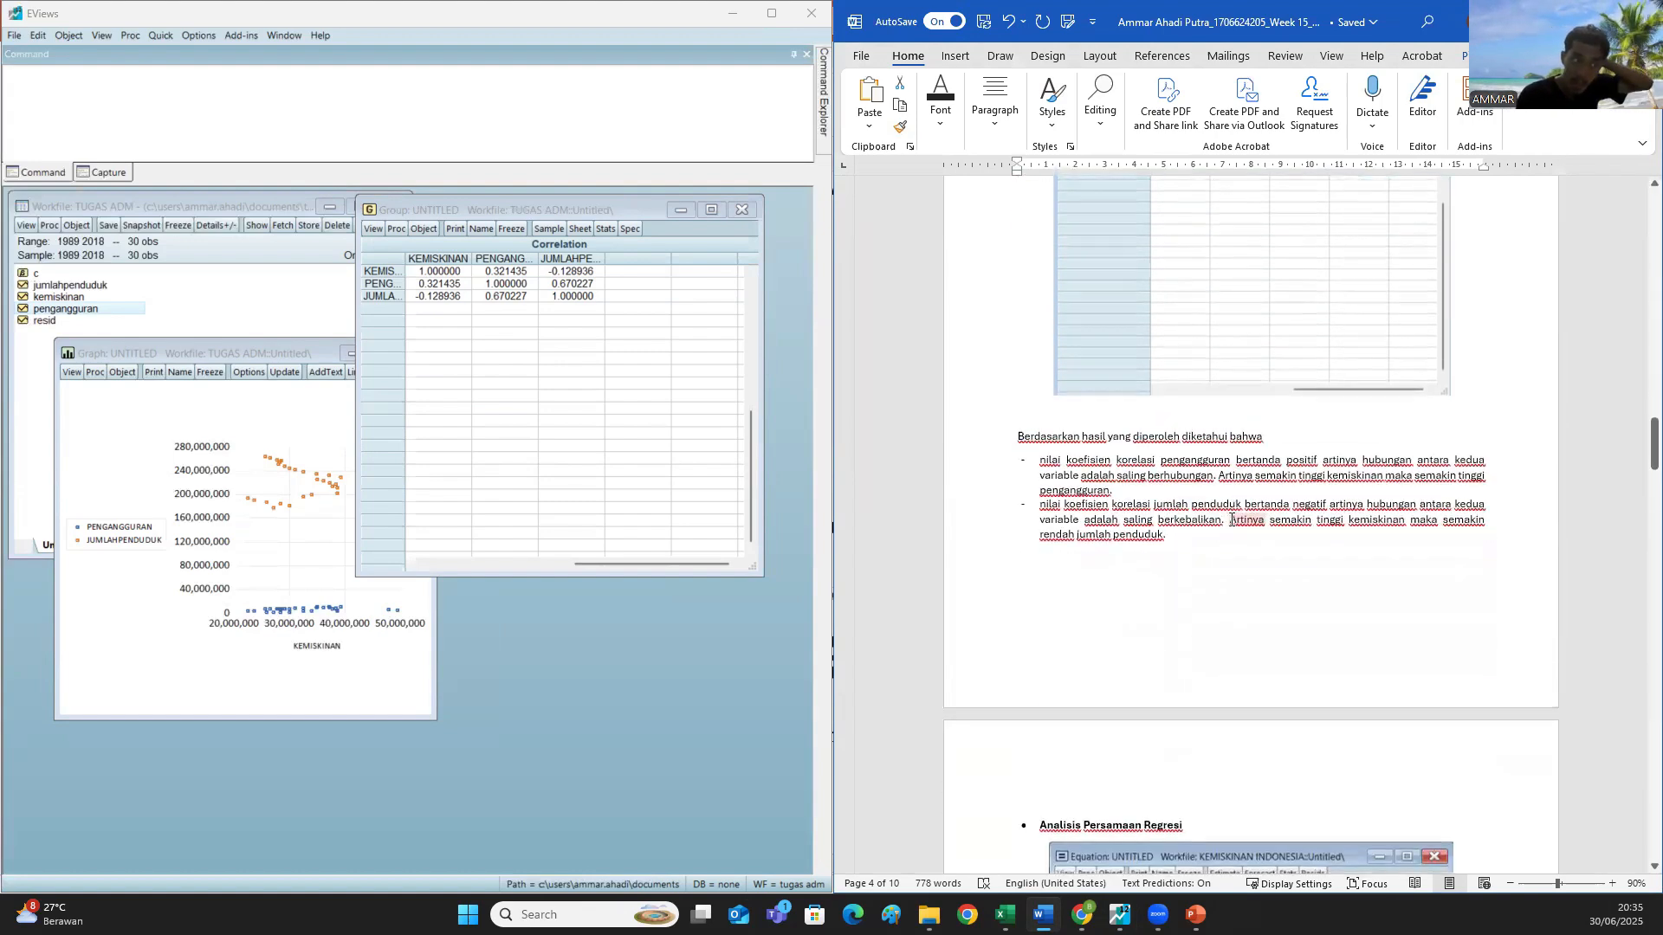
scroll(1213, 719, down, 6)
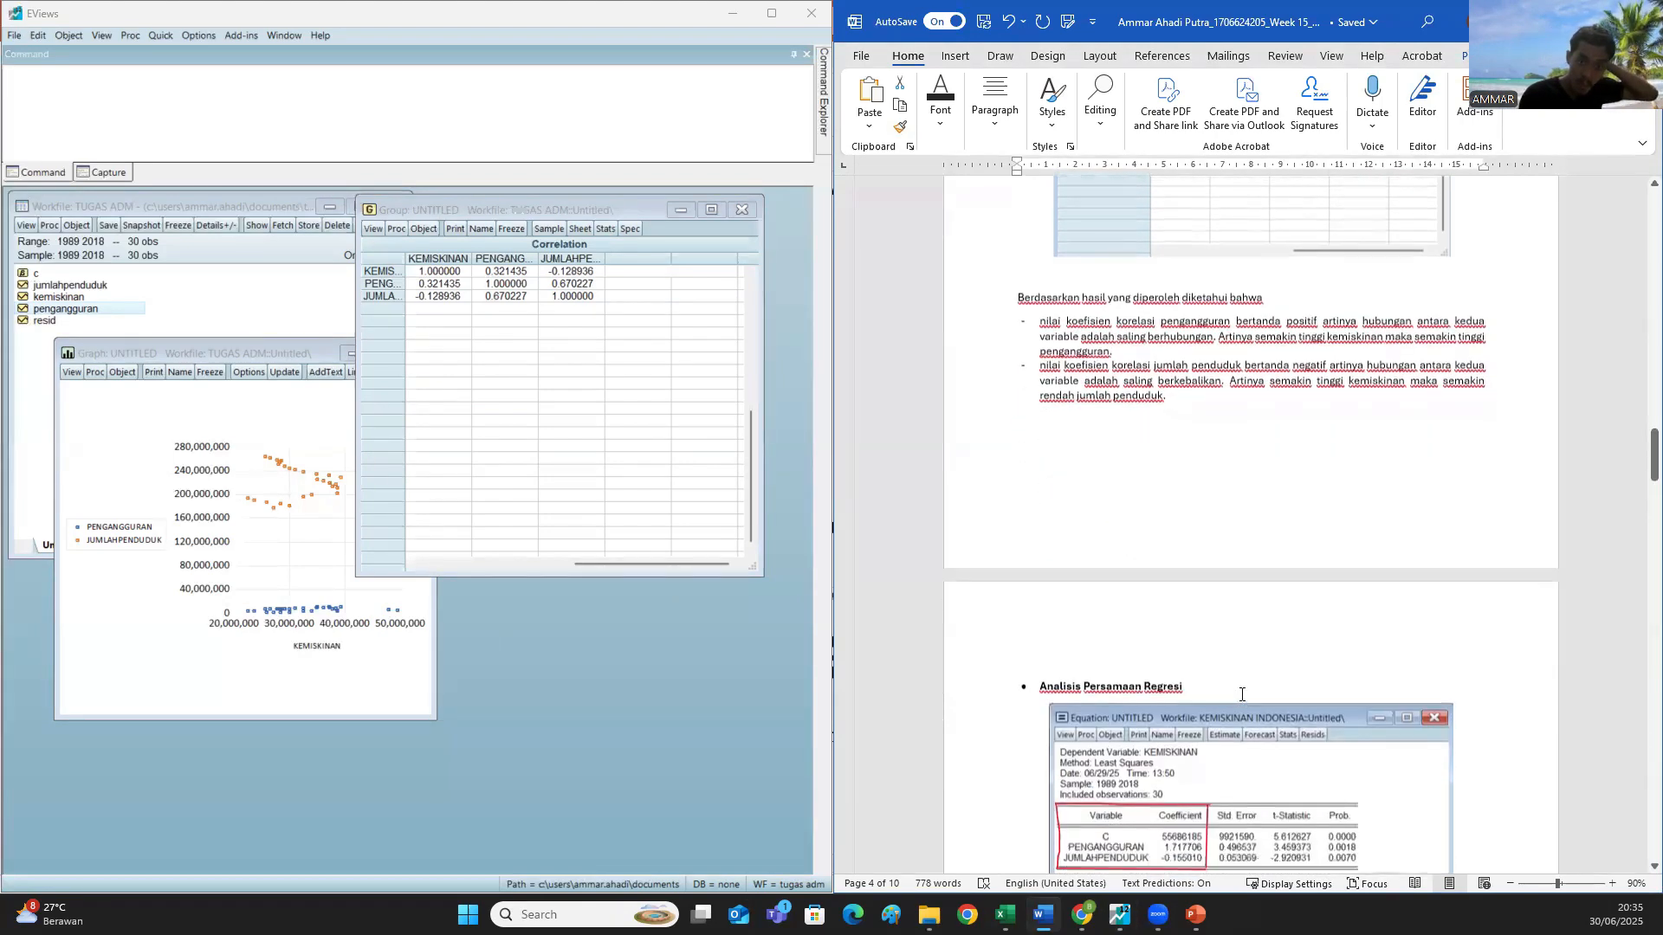
scroll(1242, 693, down, 3)
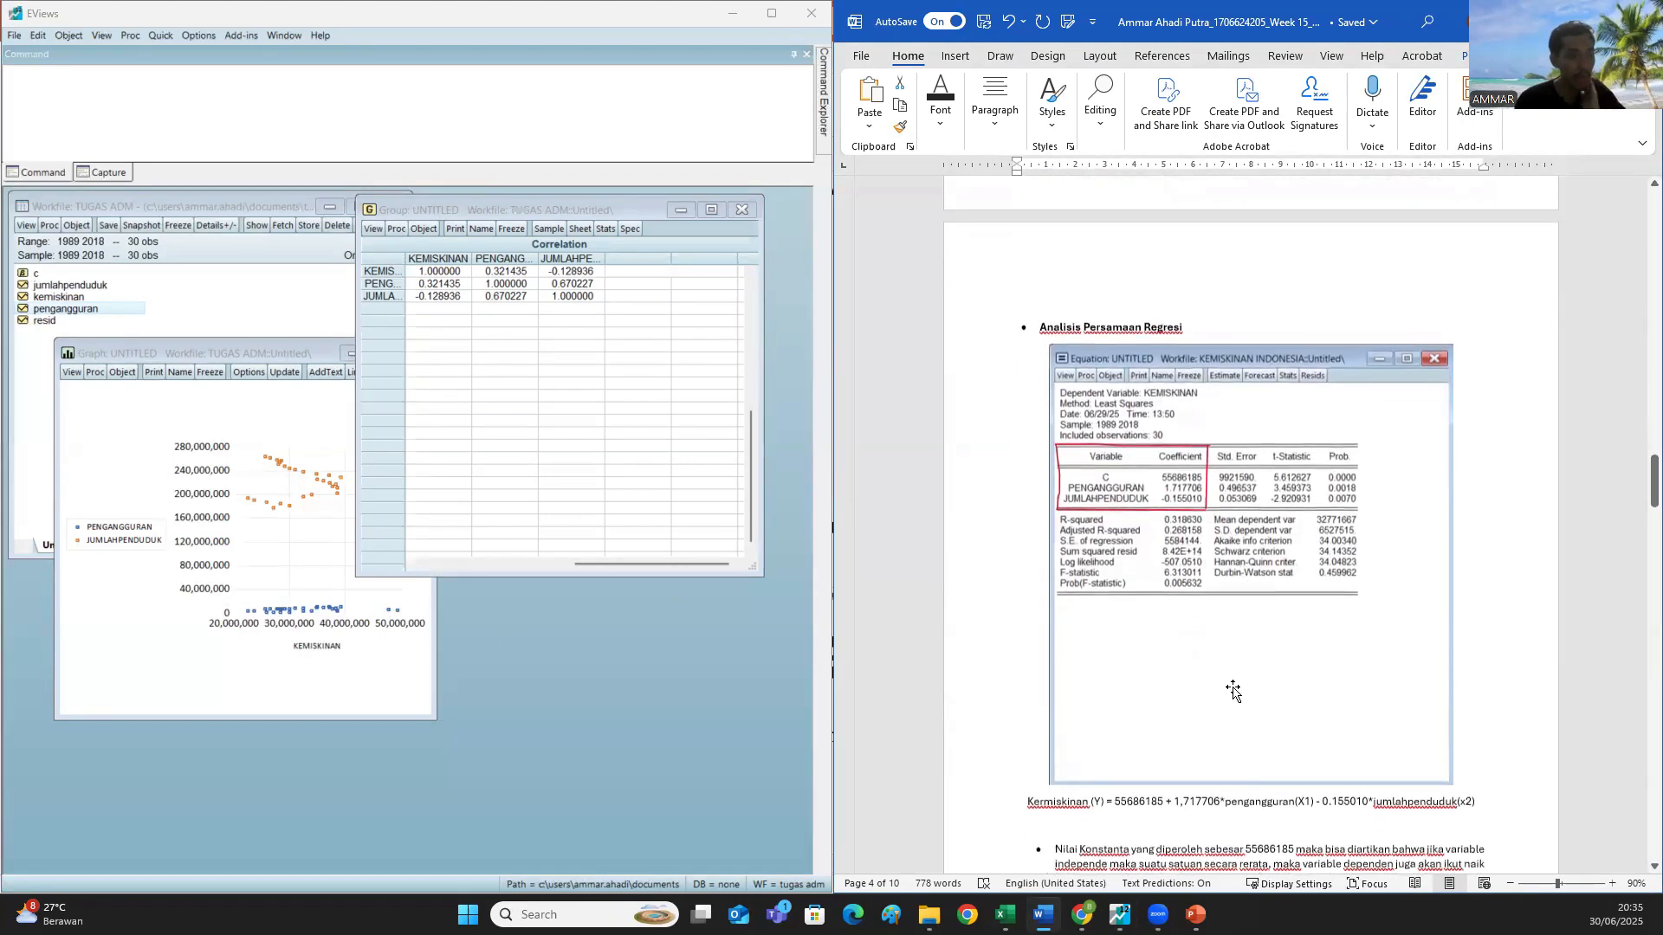
scroll(1231, 681, down, 2)
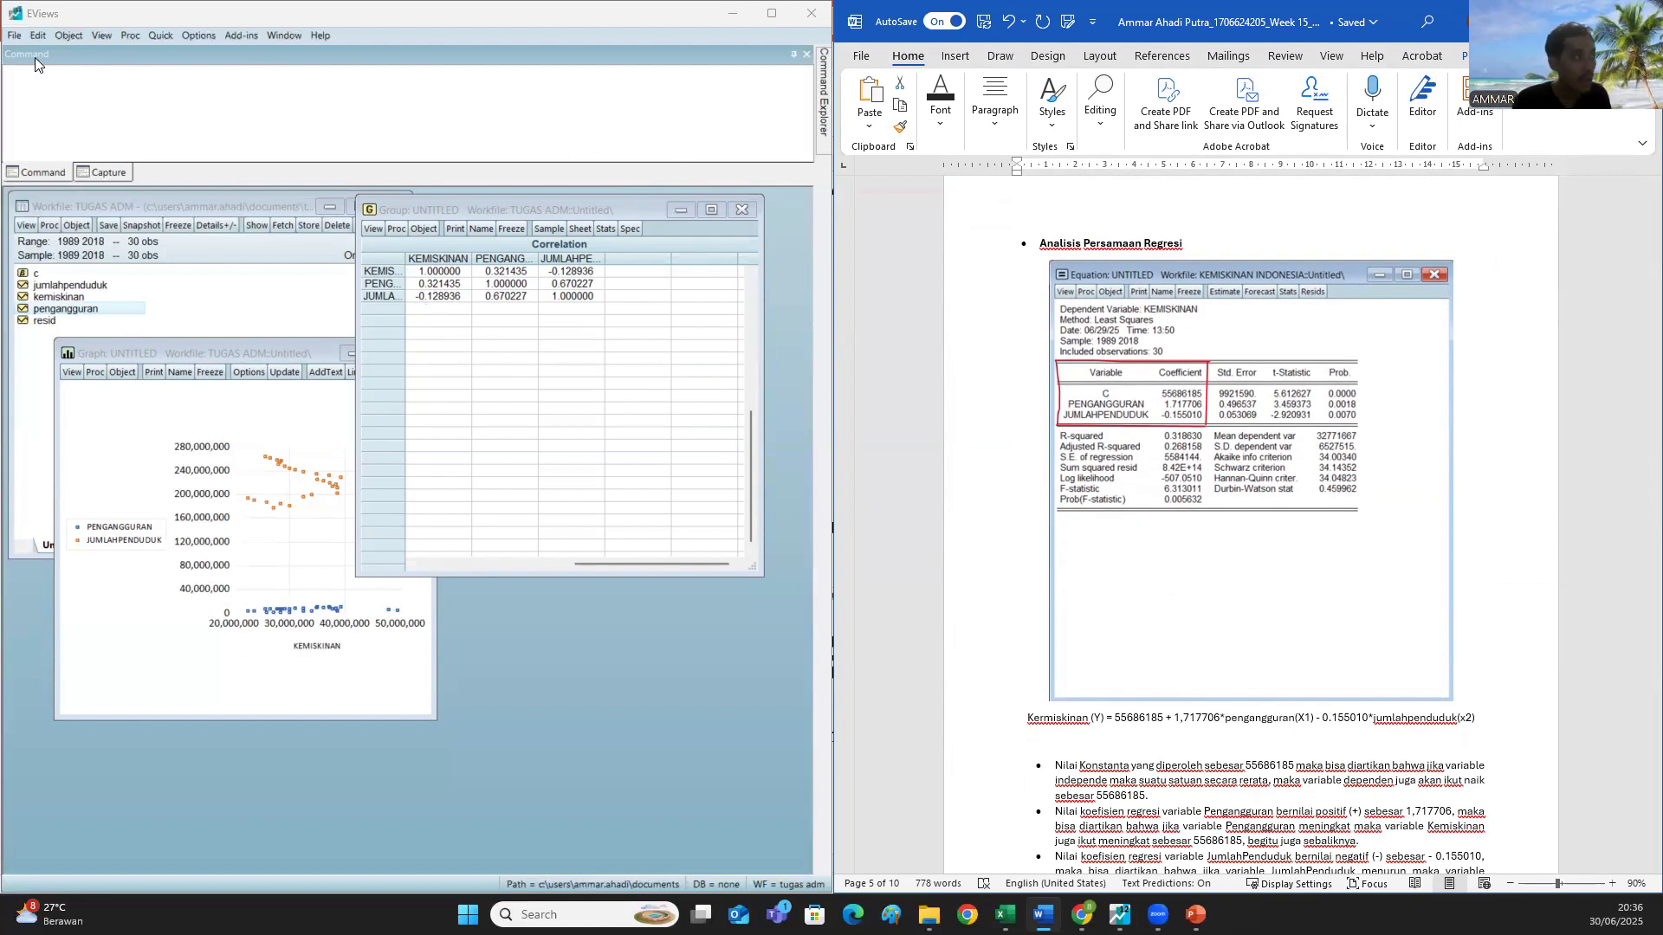
- Estimate the least squares equation kemiskinan c pengangguran jumlahpenduduk in EViews for 1989–2018, and reposition and enlarge its output window
click(172, 36)
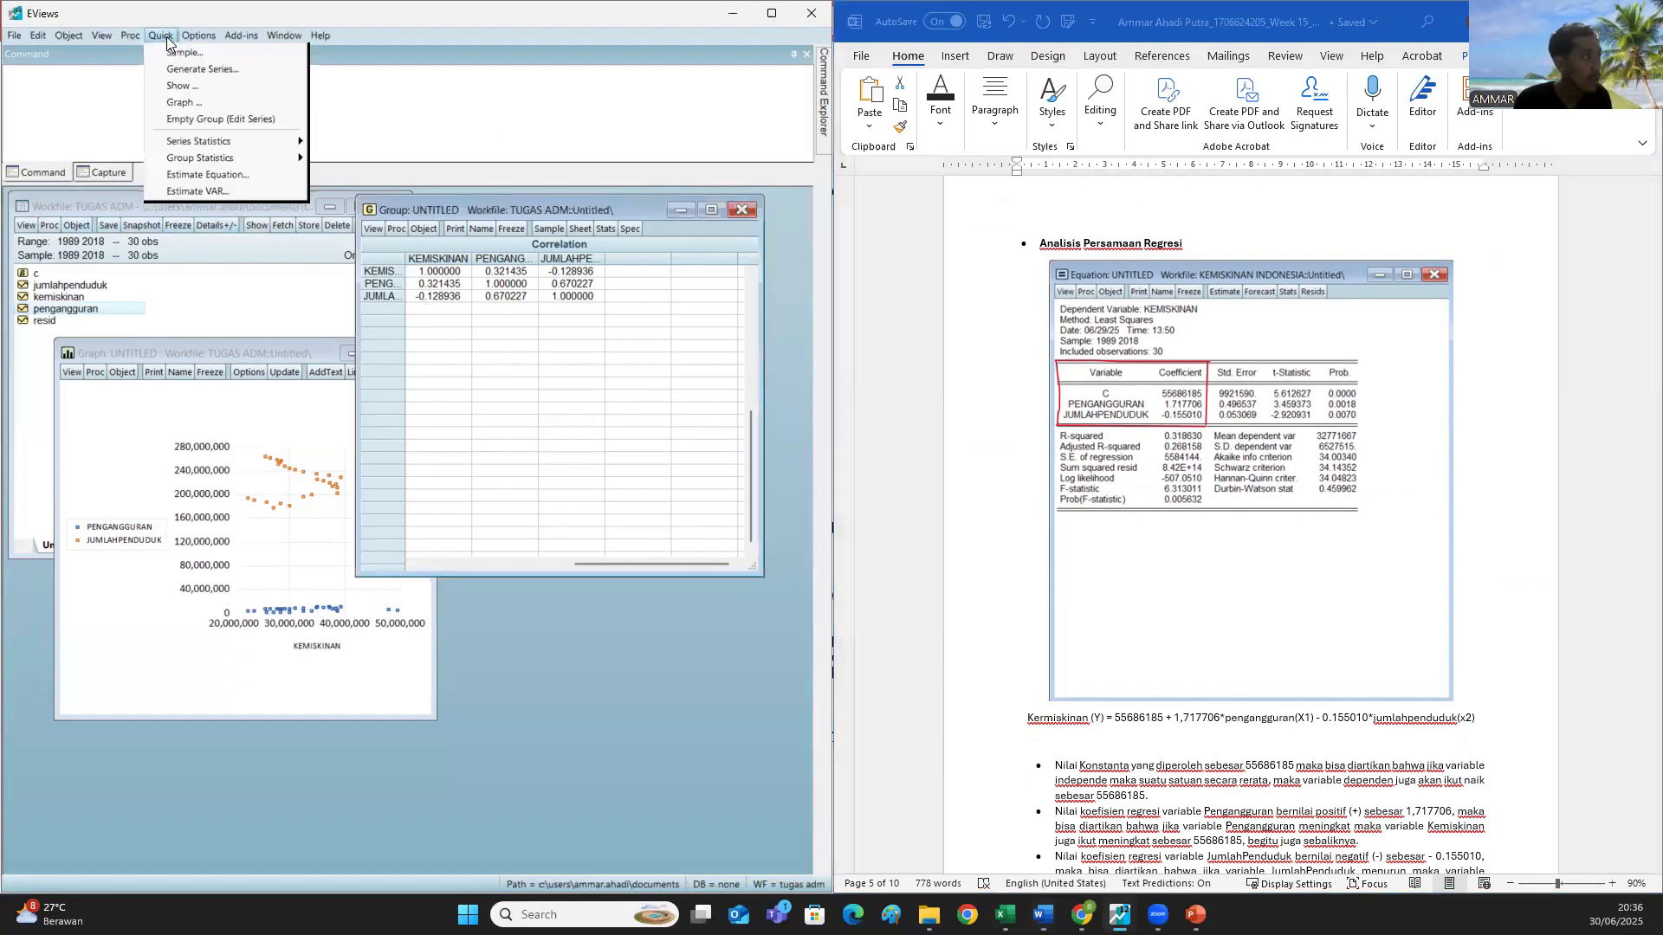
click(235, 173)
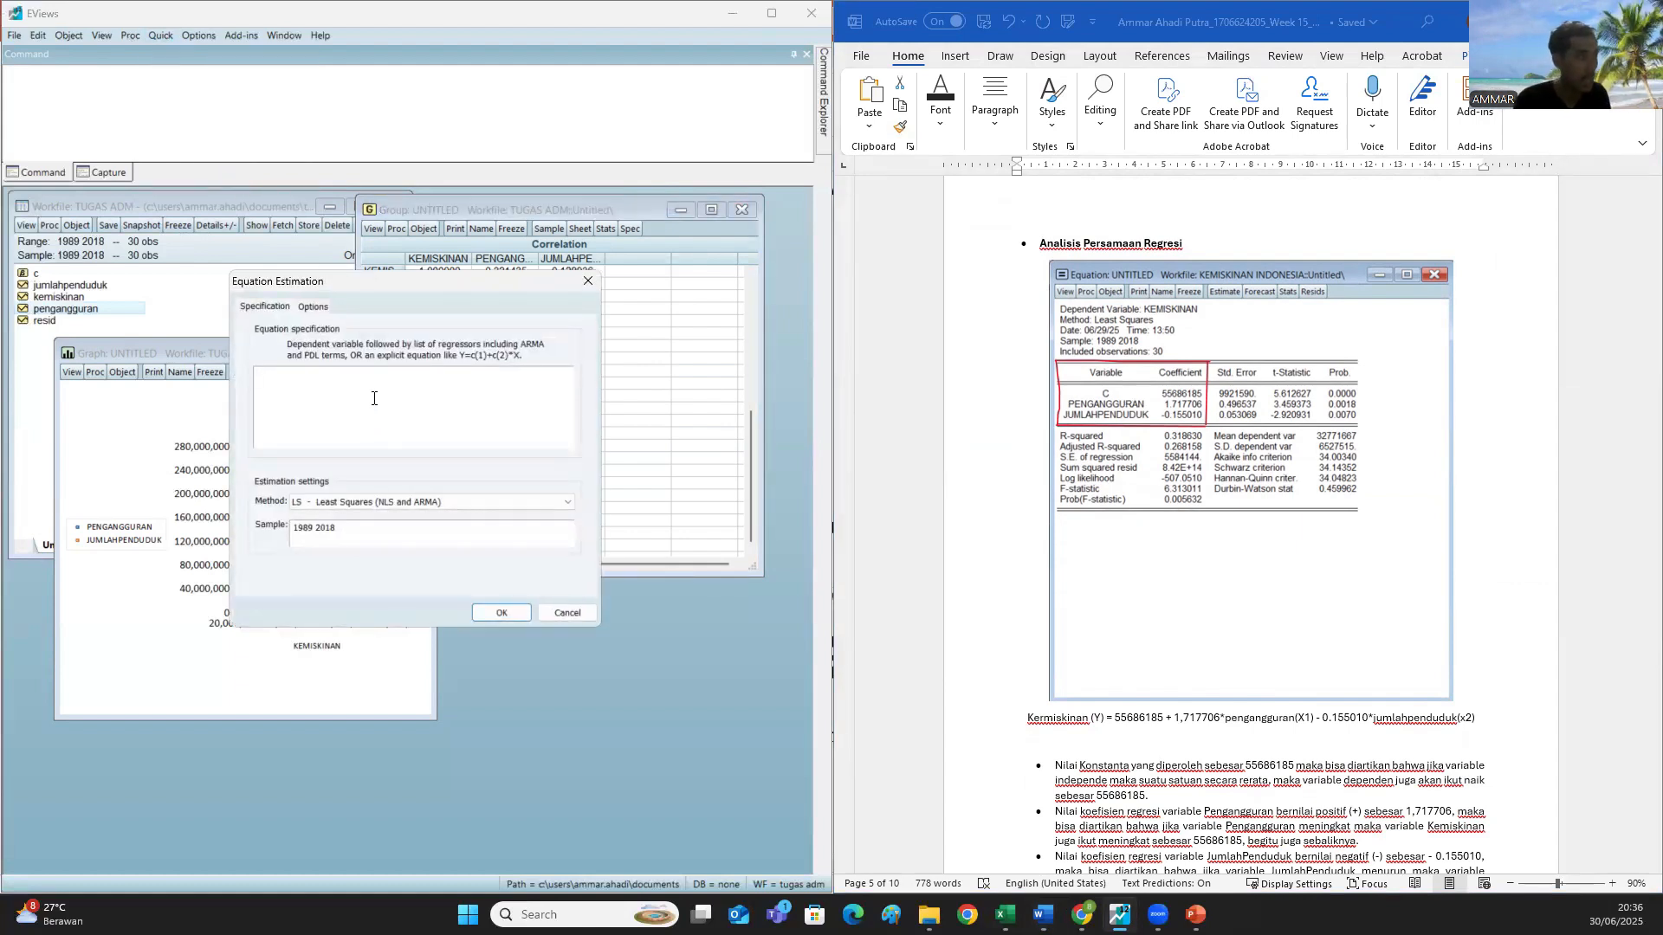
text(kemiskinan c)
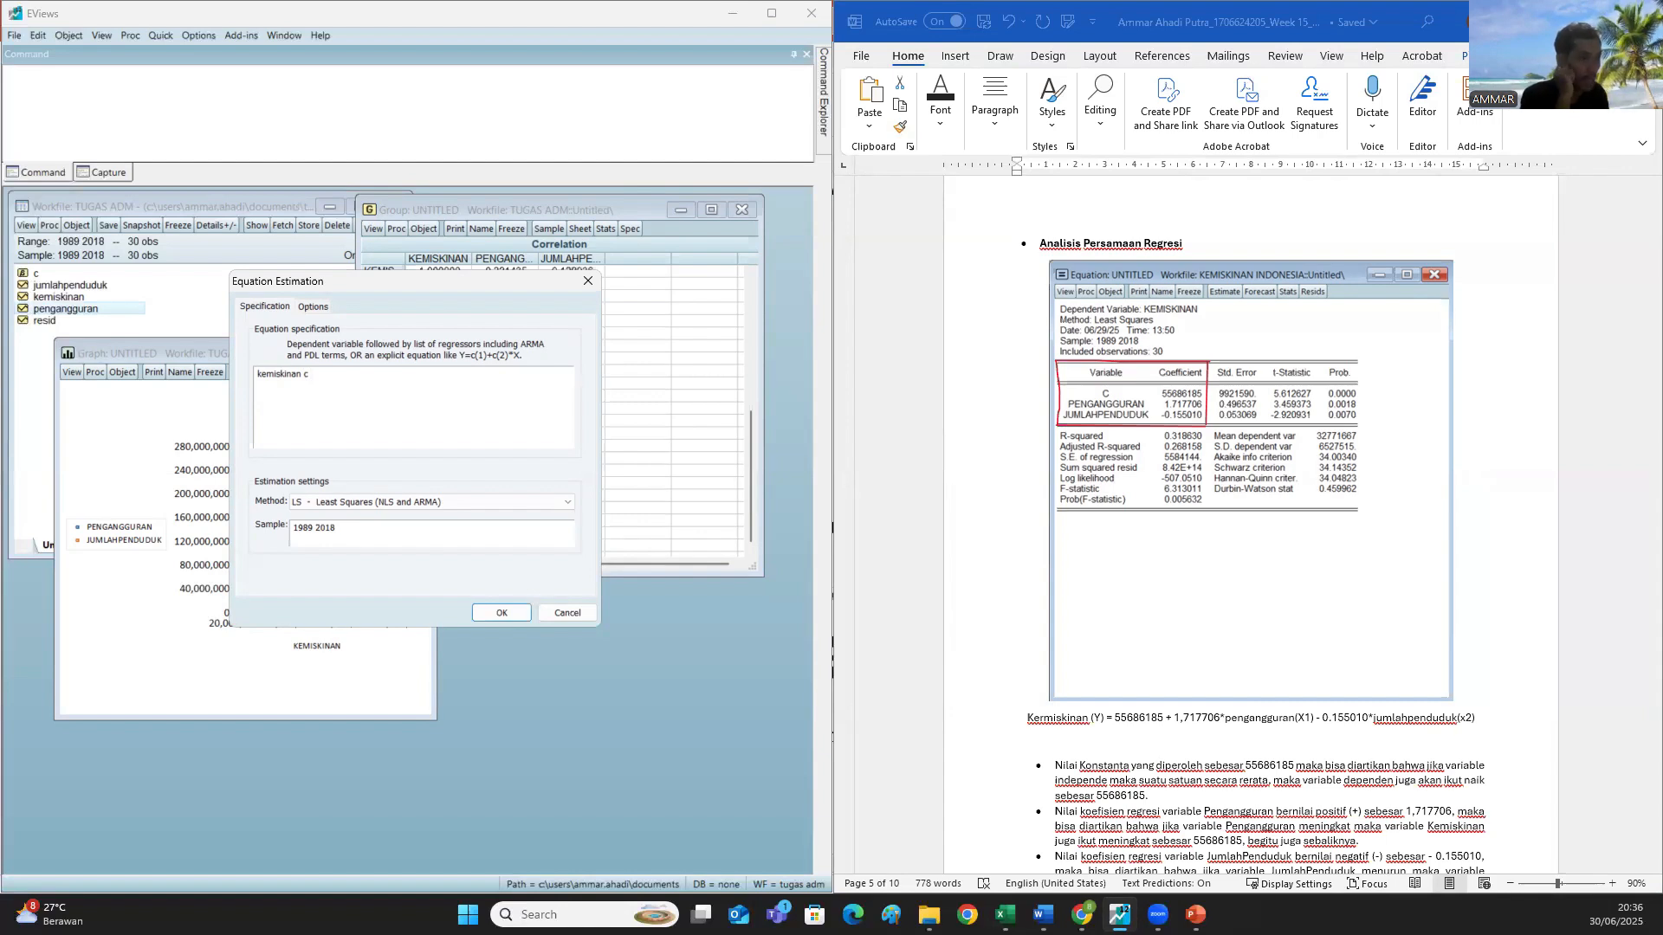
text(pengang)
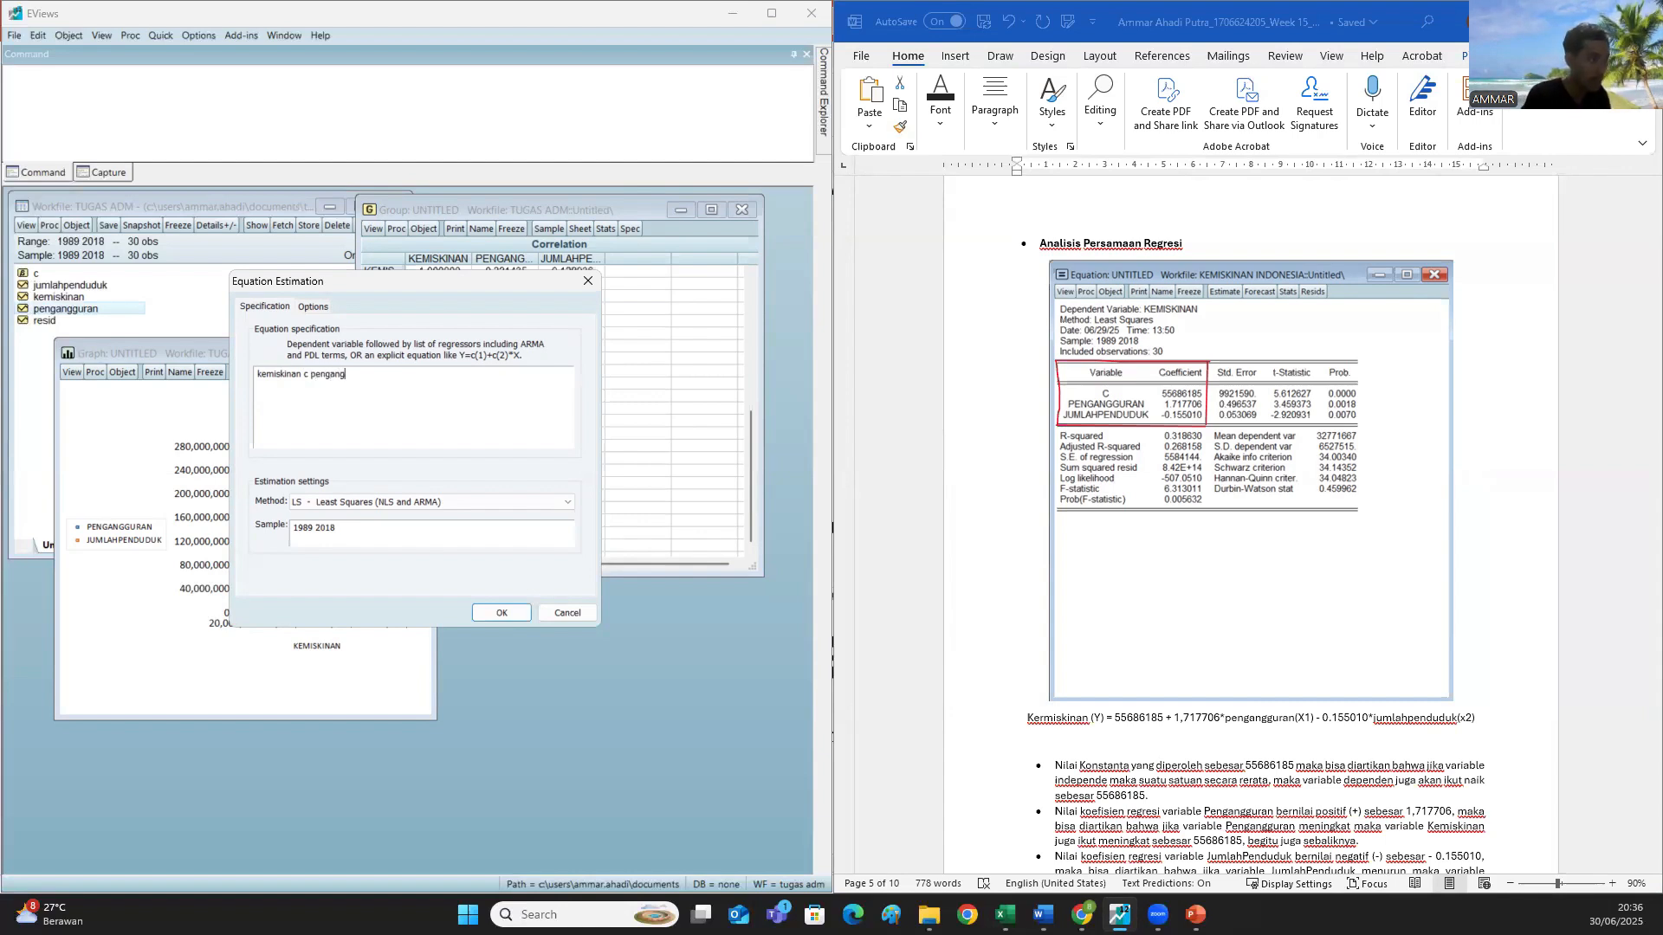
text(guran)
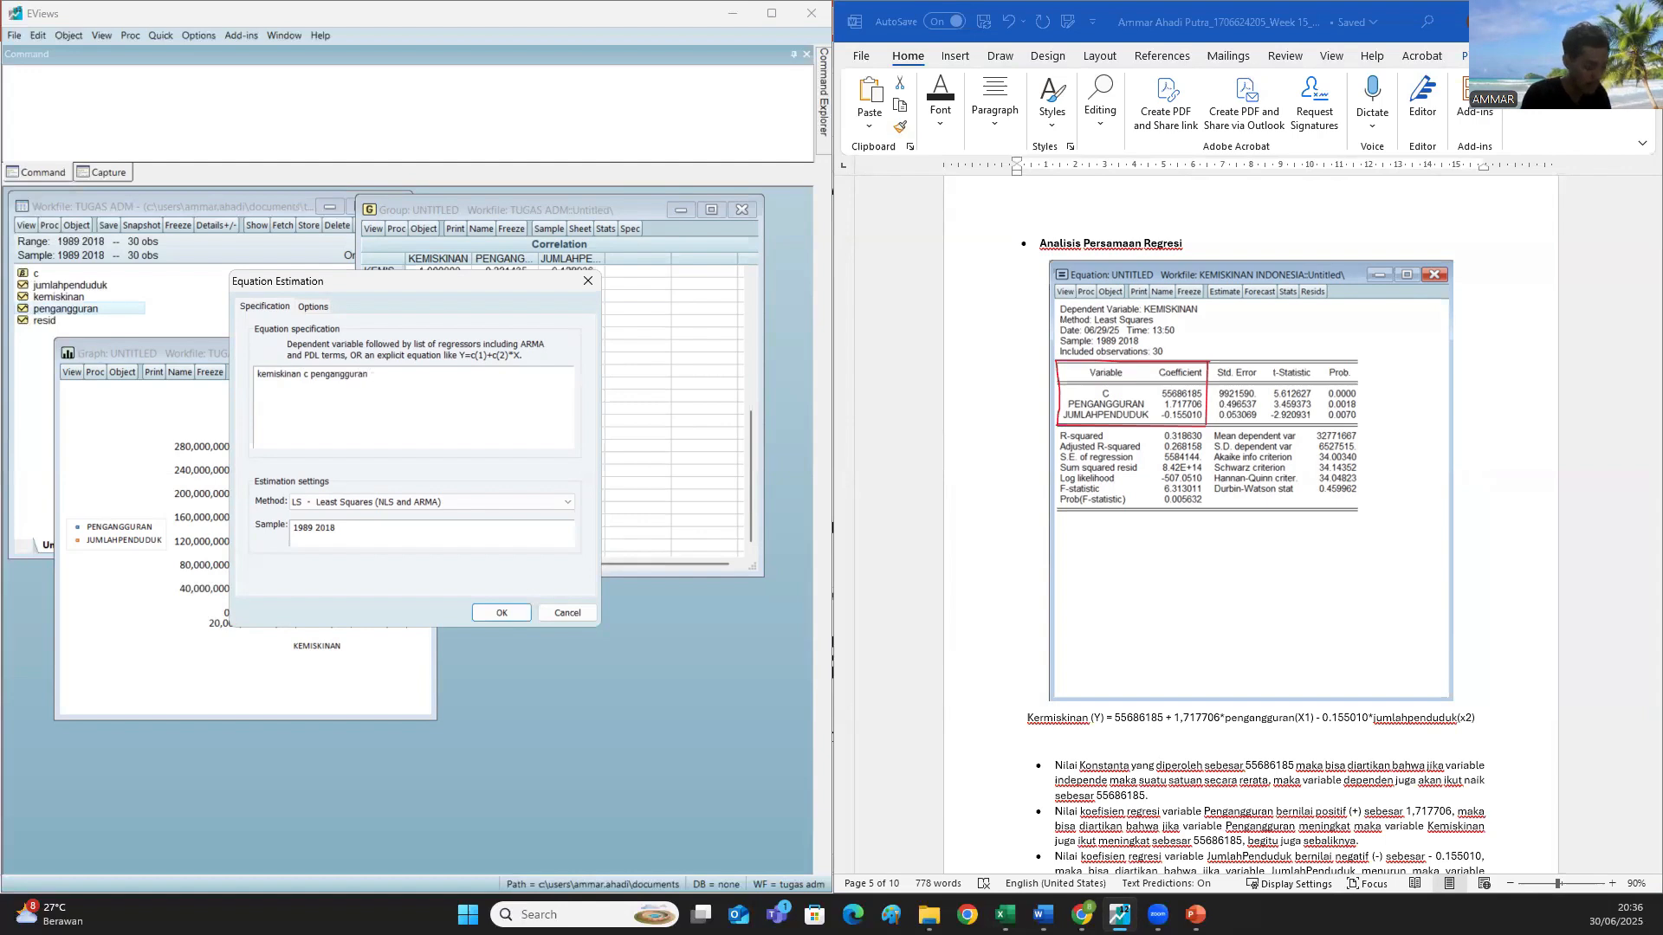
text( jumlahpen)
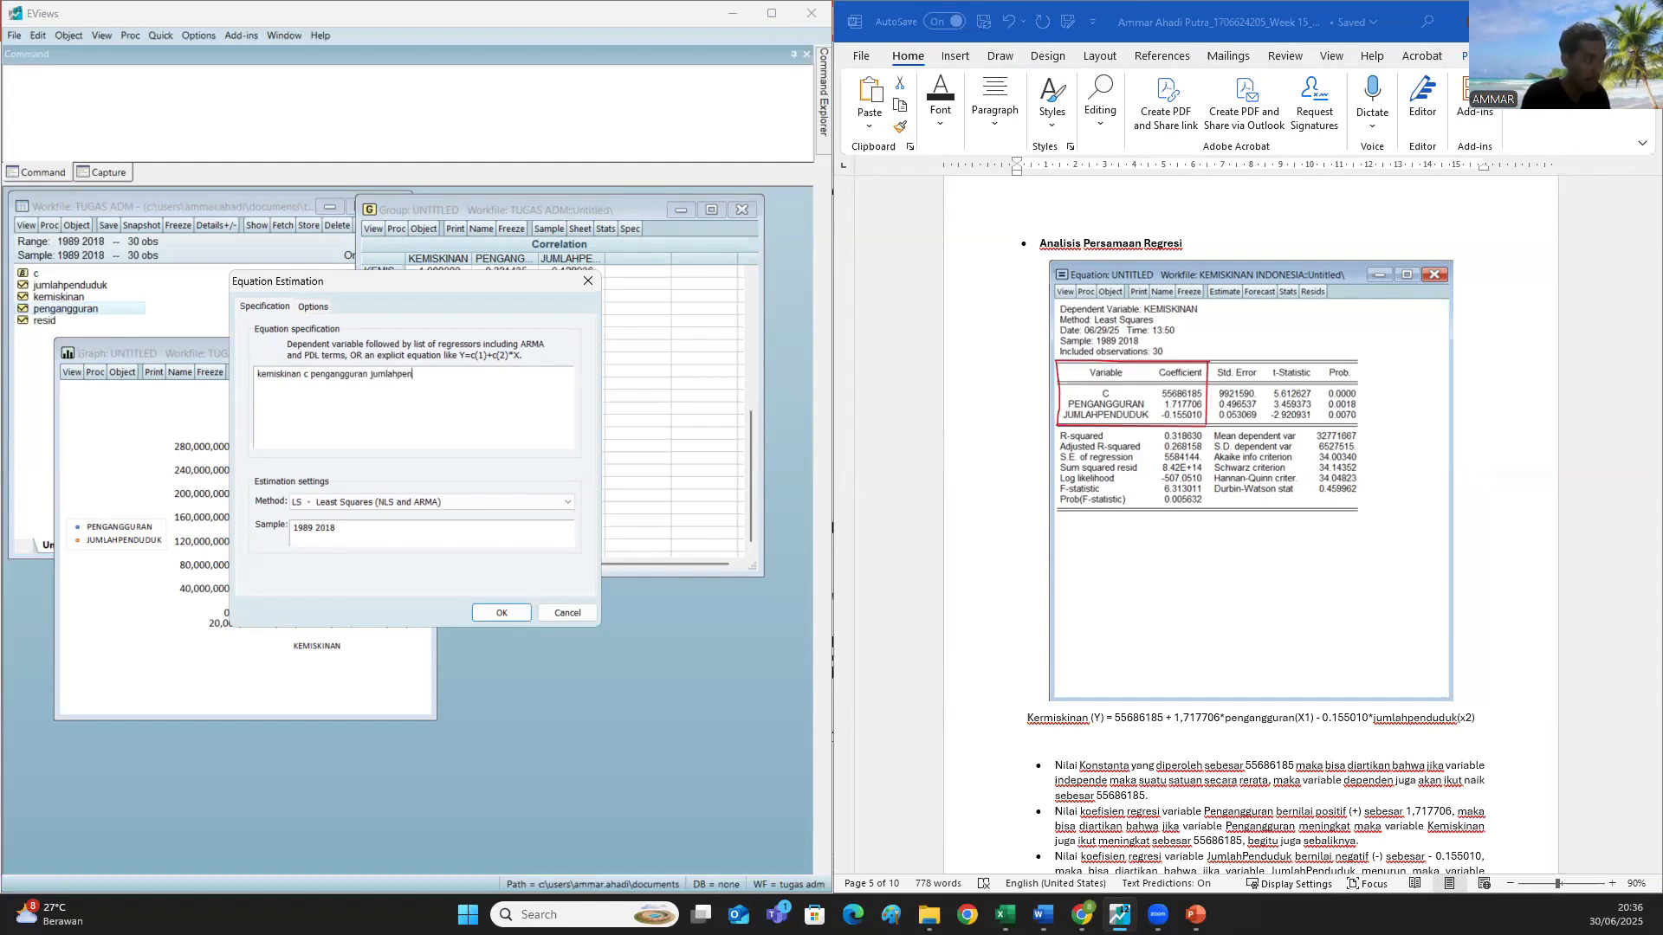
text(duduk)
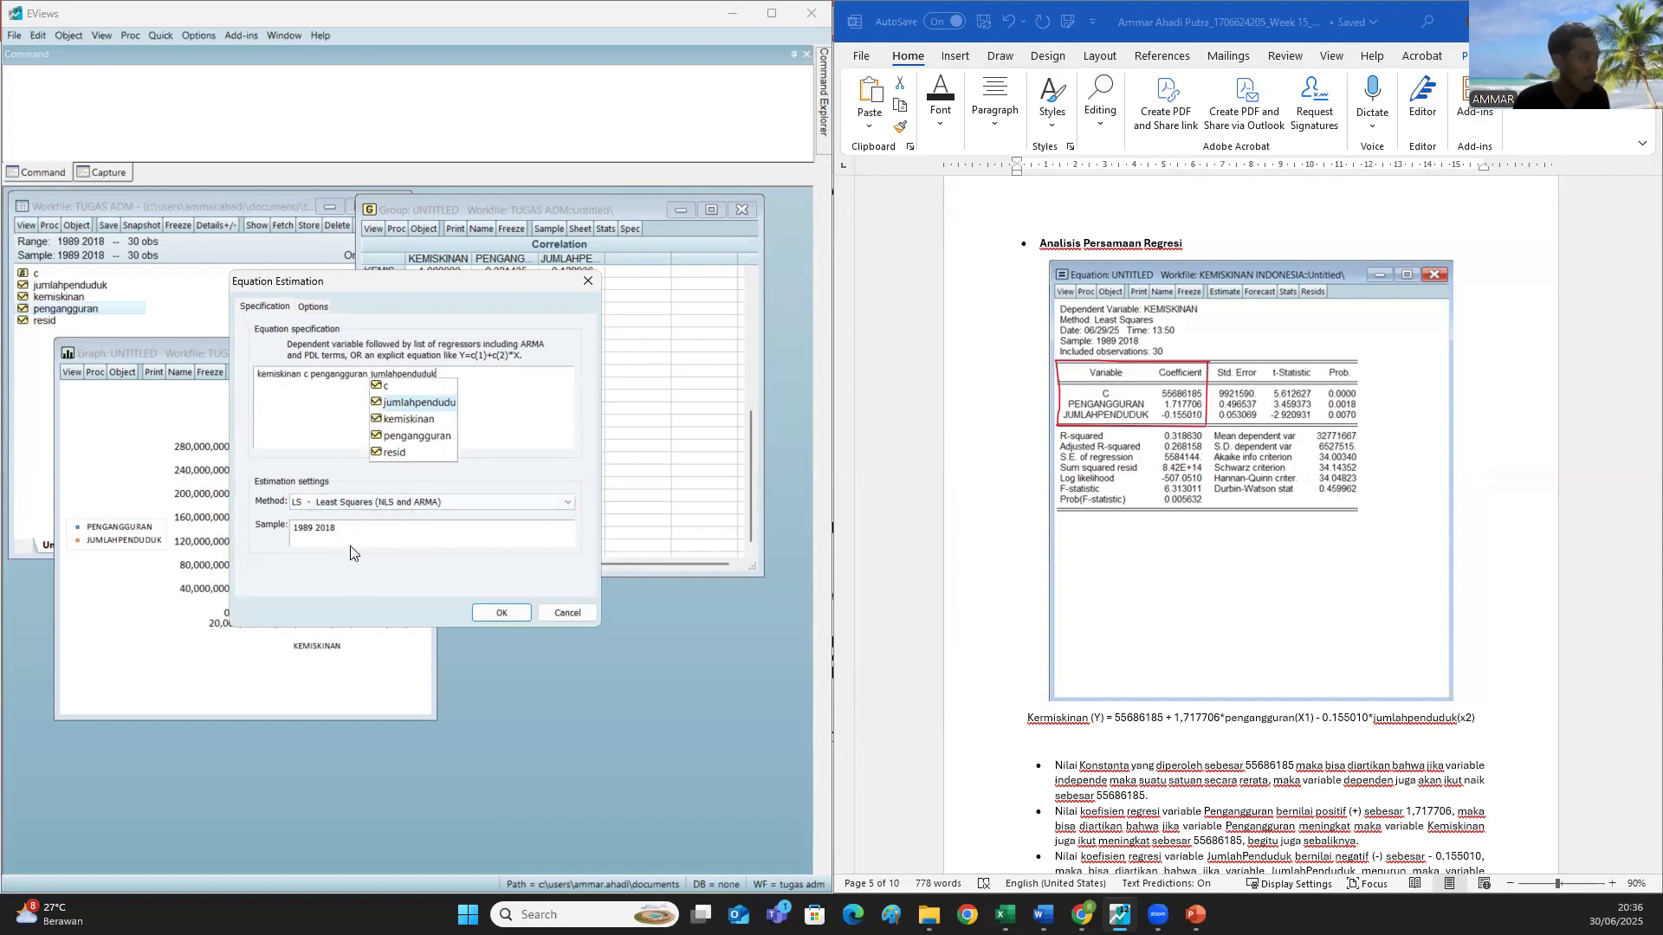
click(487, 609)
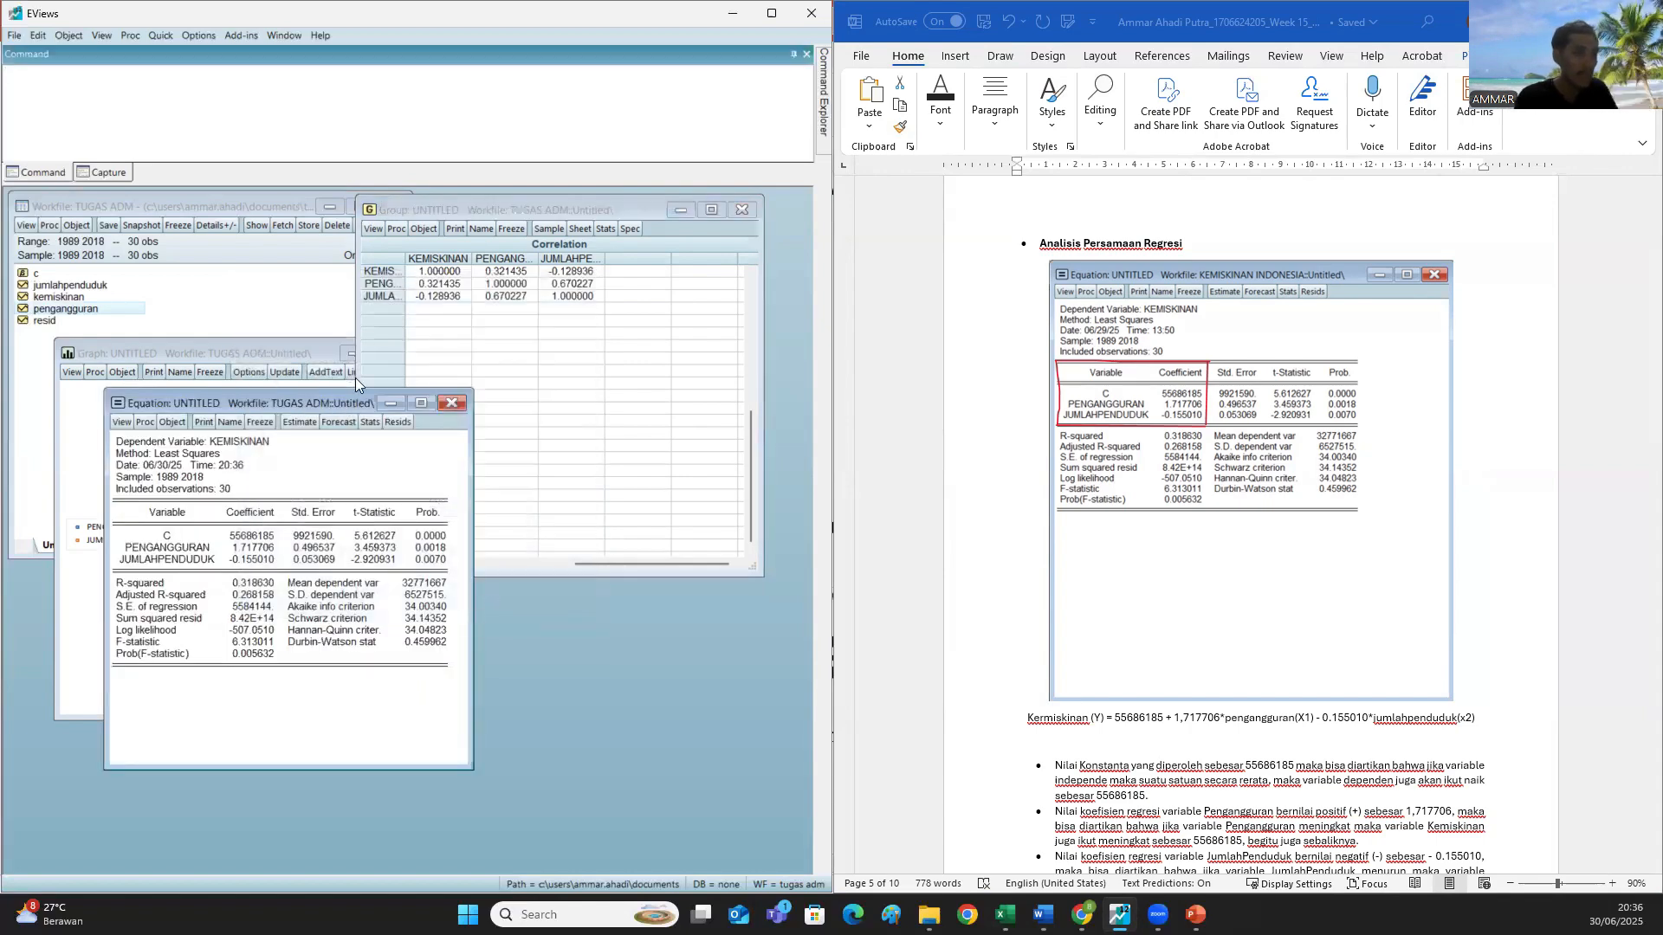
drag(355, 402, 546, 238)
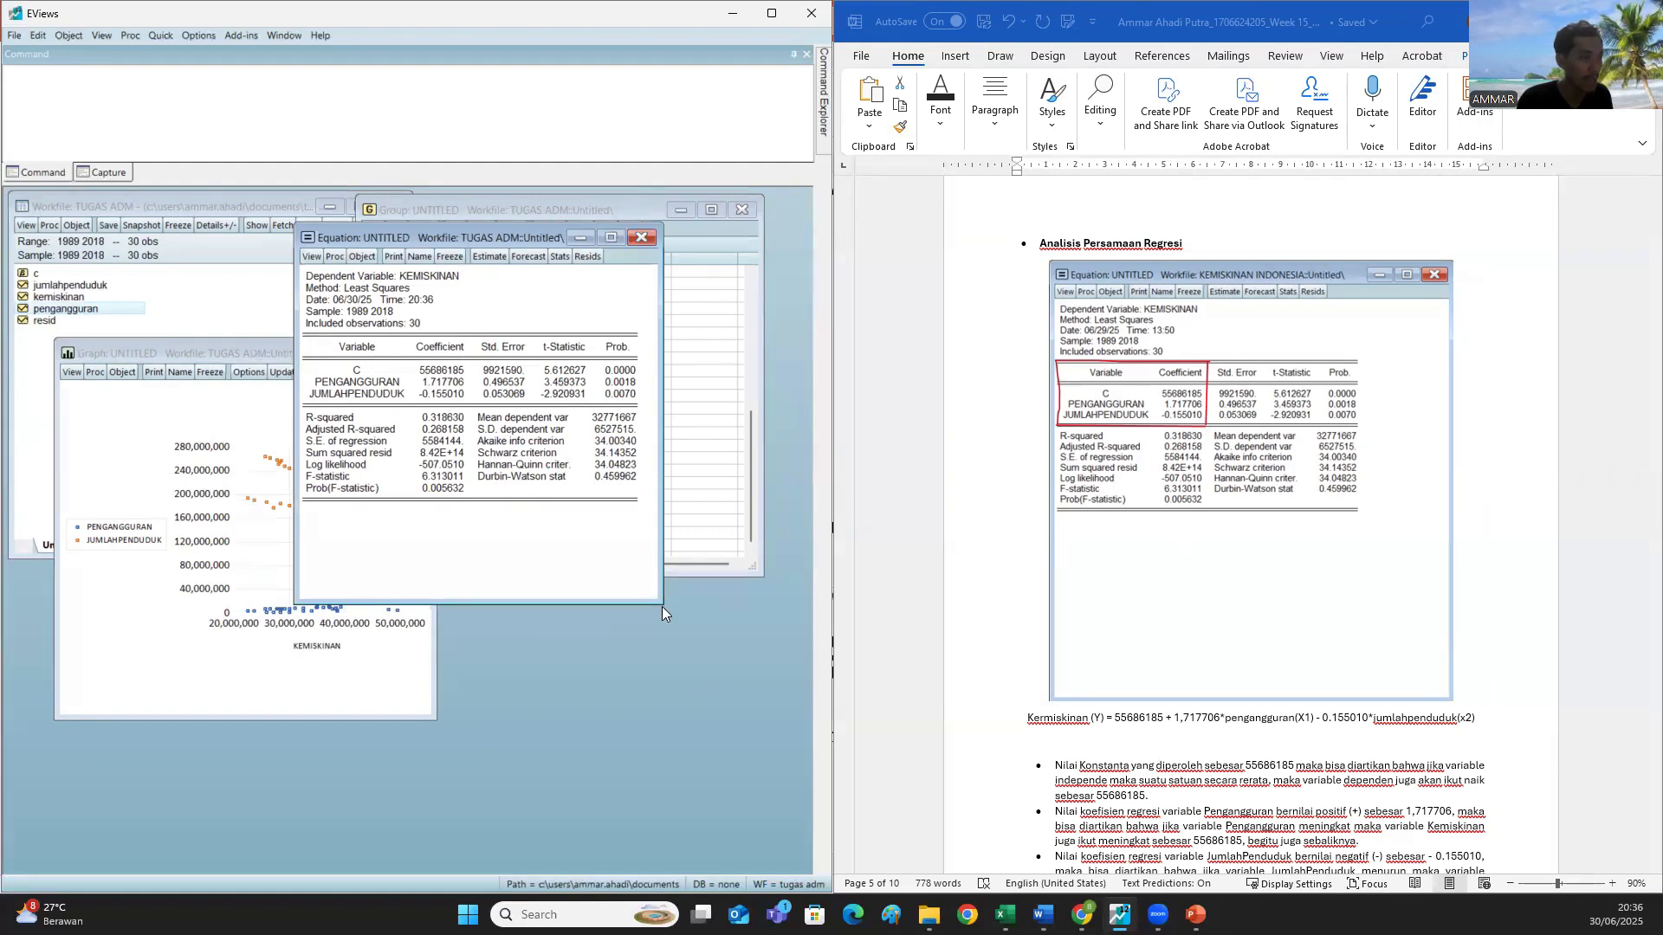
drag(661, 598, 721, 704)
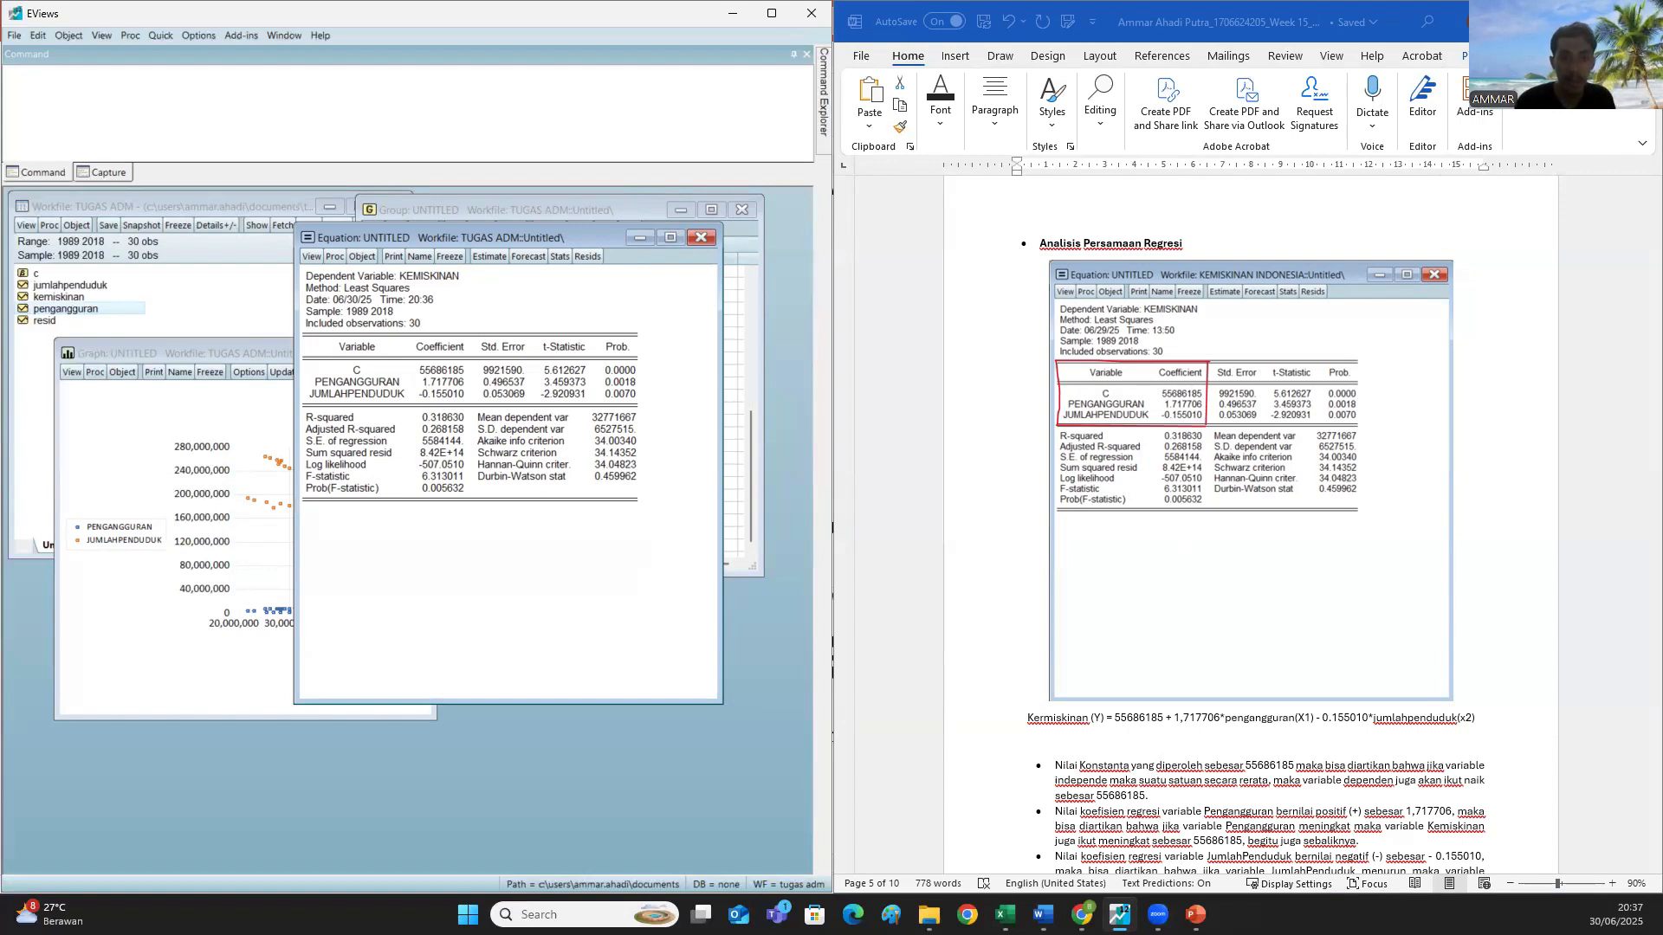
- In the Word report's Pengangguran coefficient bullet, replace the amount after "ikut meningkat sebesar" with 1,717706 copied from the same bullet
key(alt+Tab)
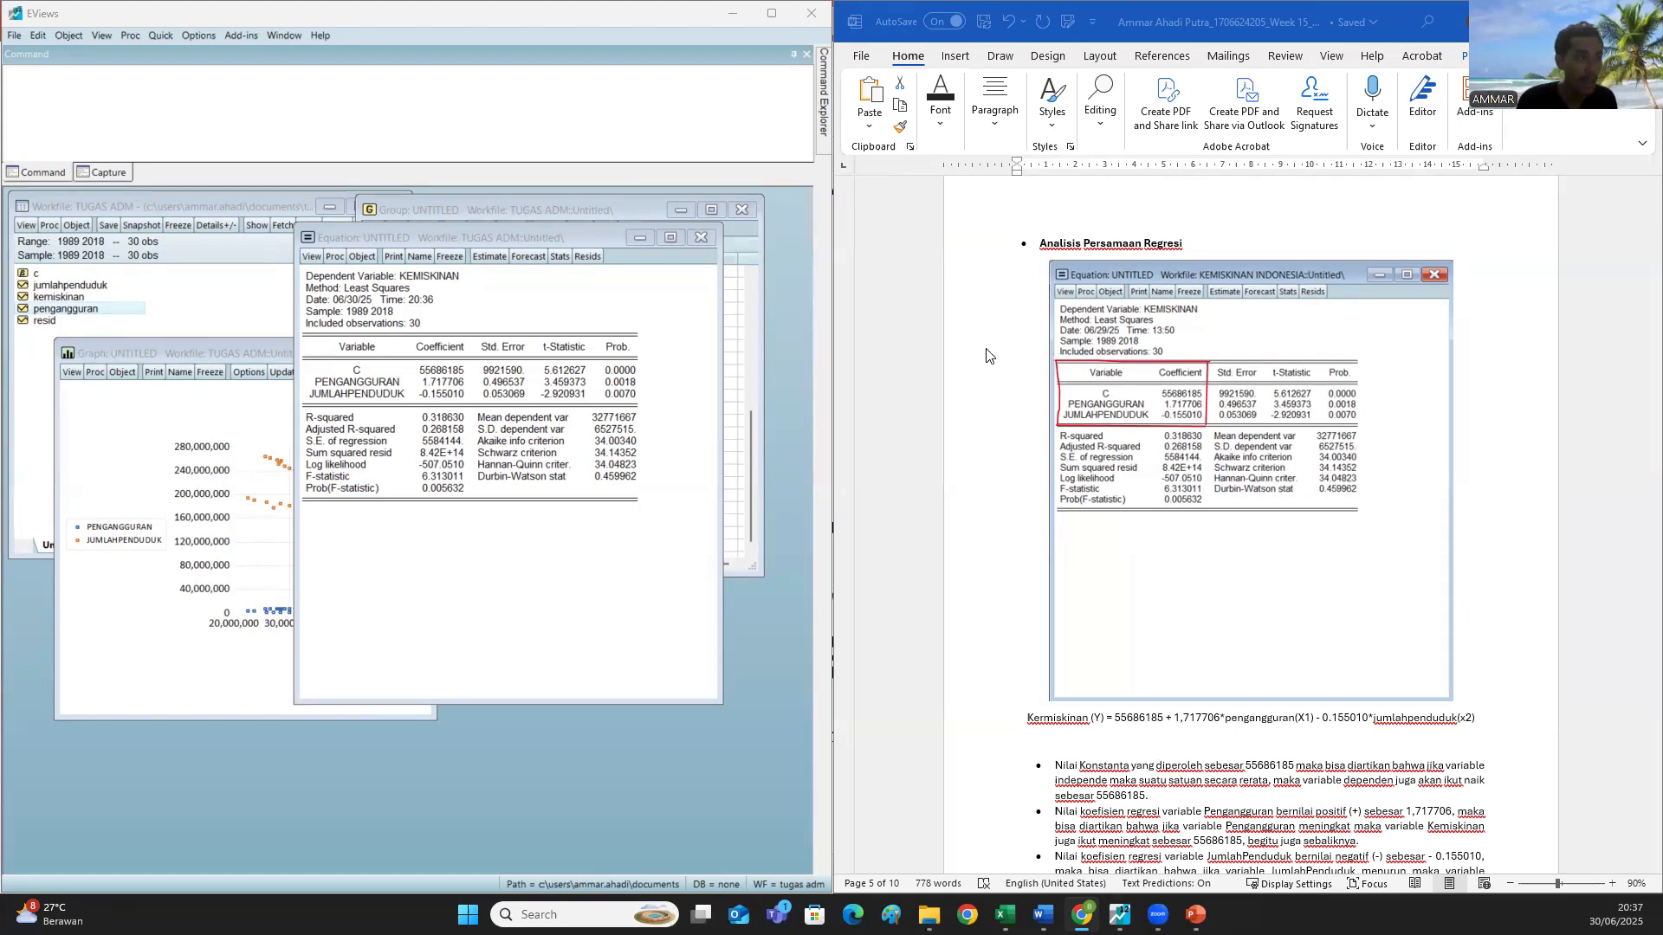
scroll(1386, 687, down, 1)
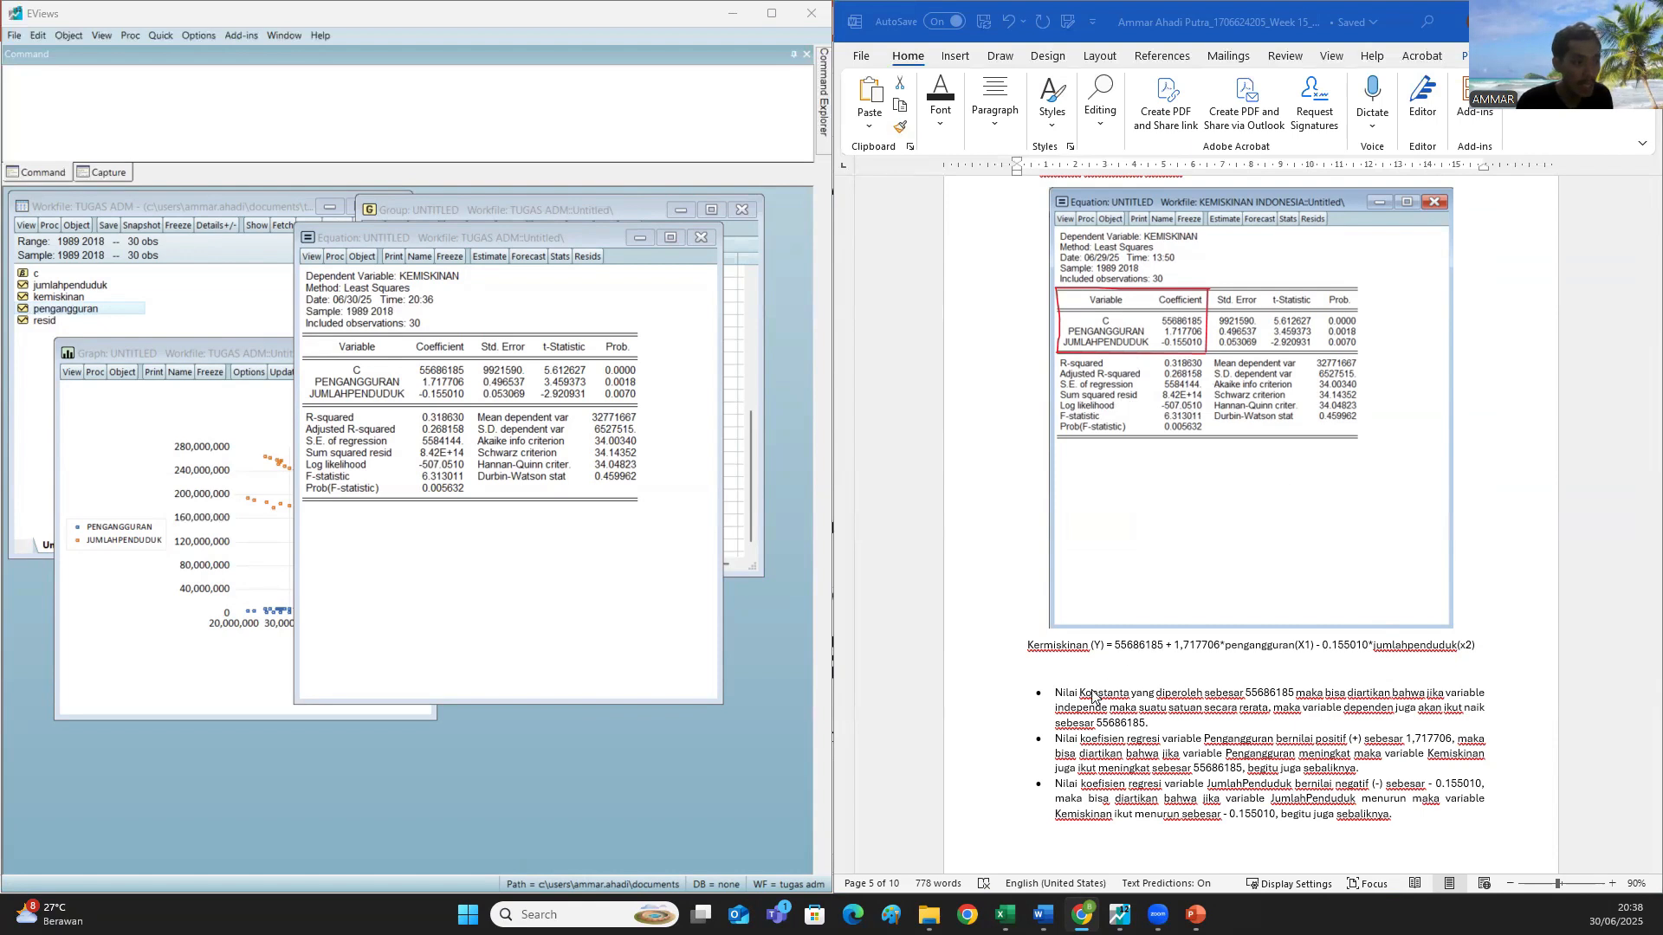
click(1049, 695)
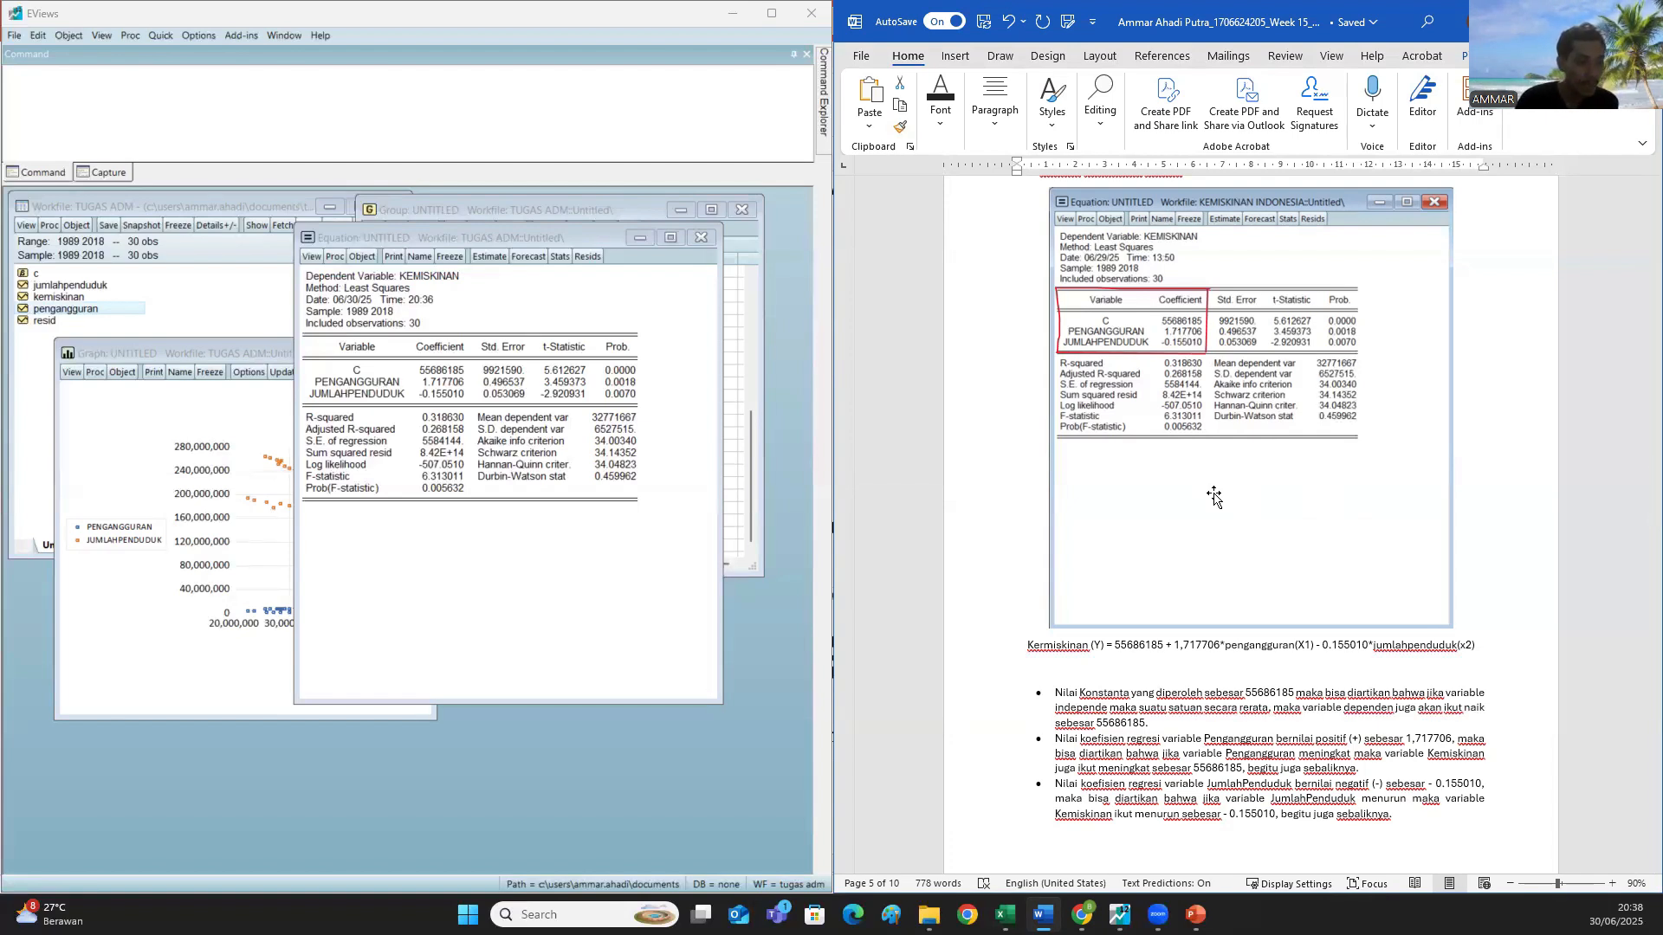
click(1210, 767)
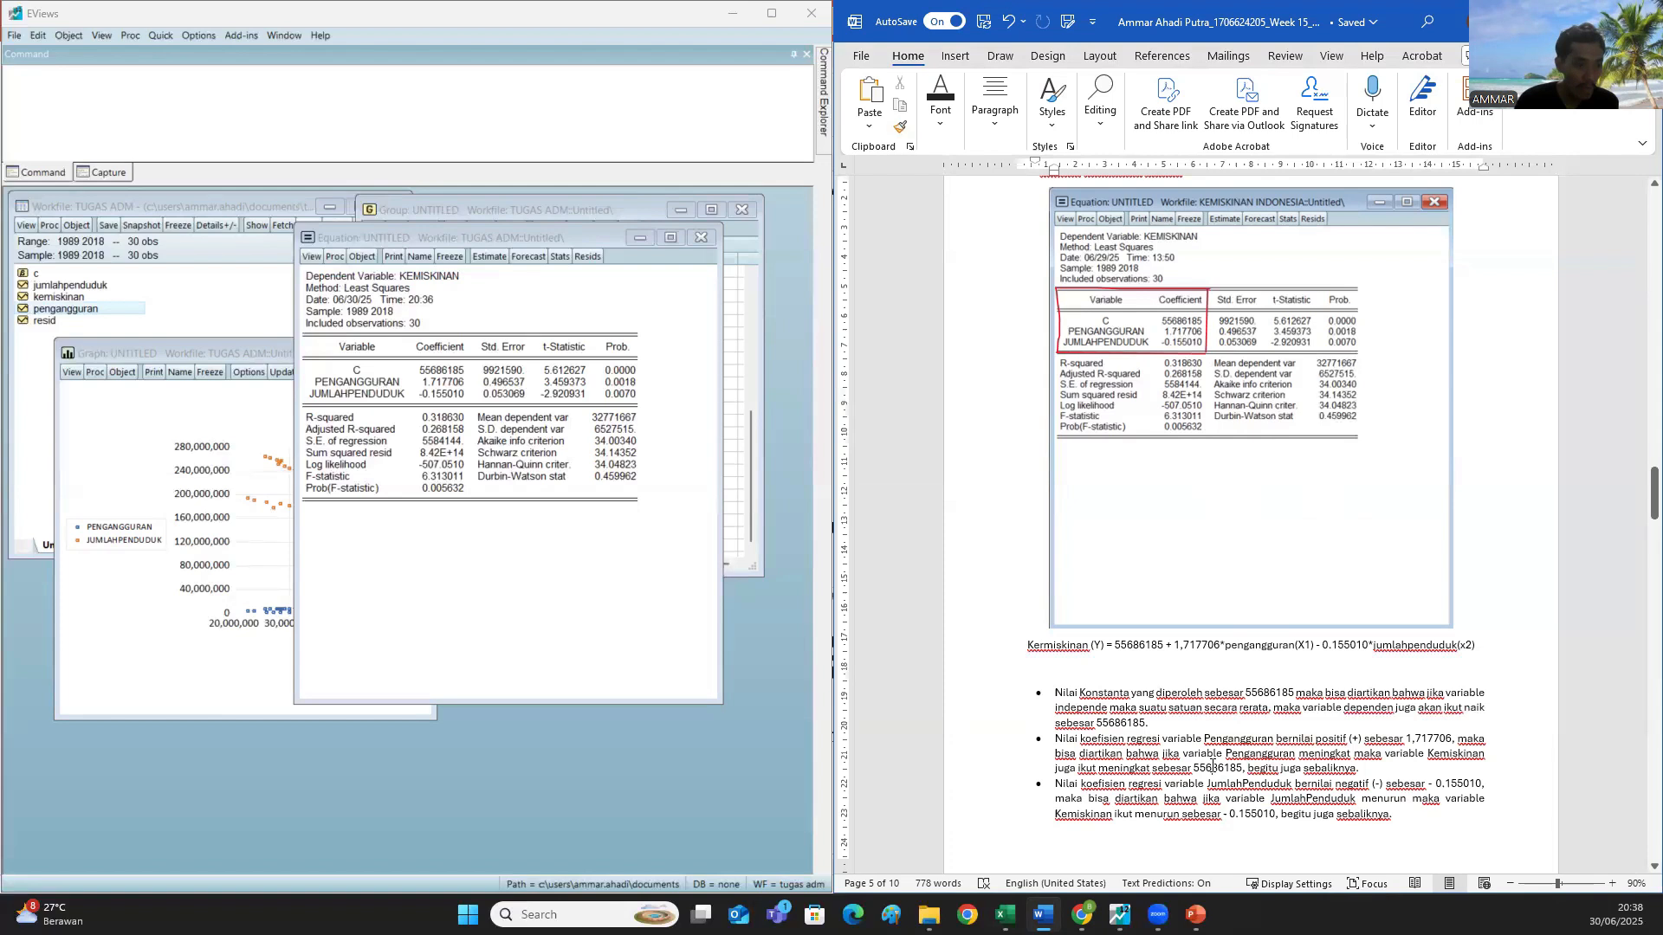
click(1409, 739)
drag(1406, 739, 1453, 739)
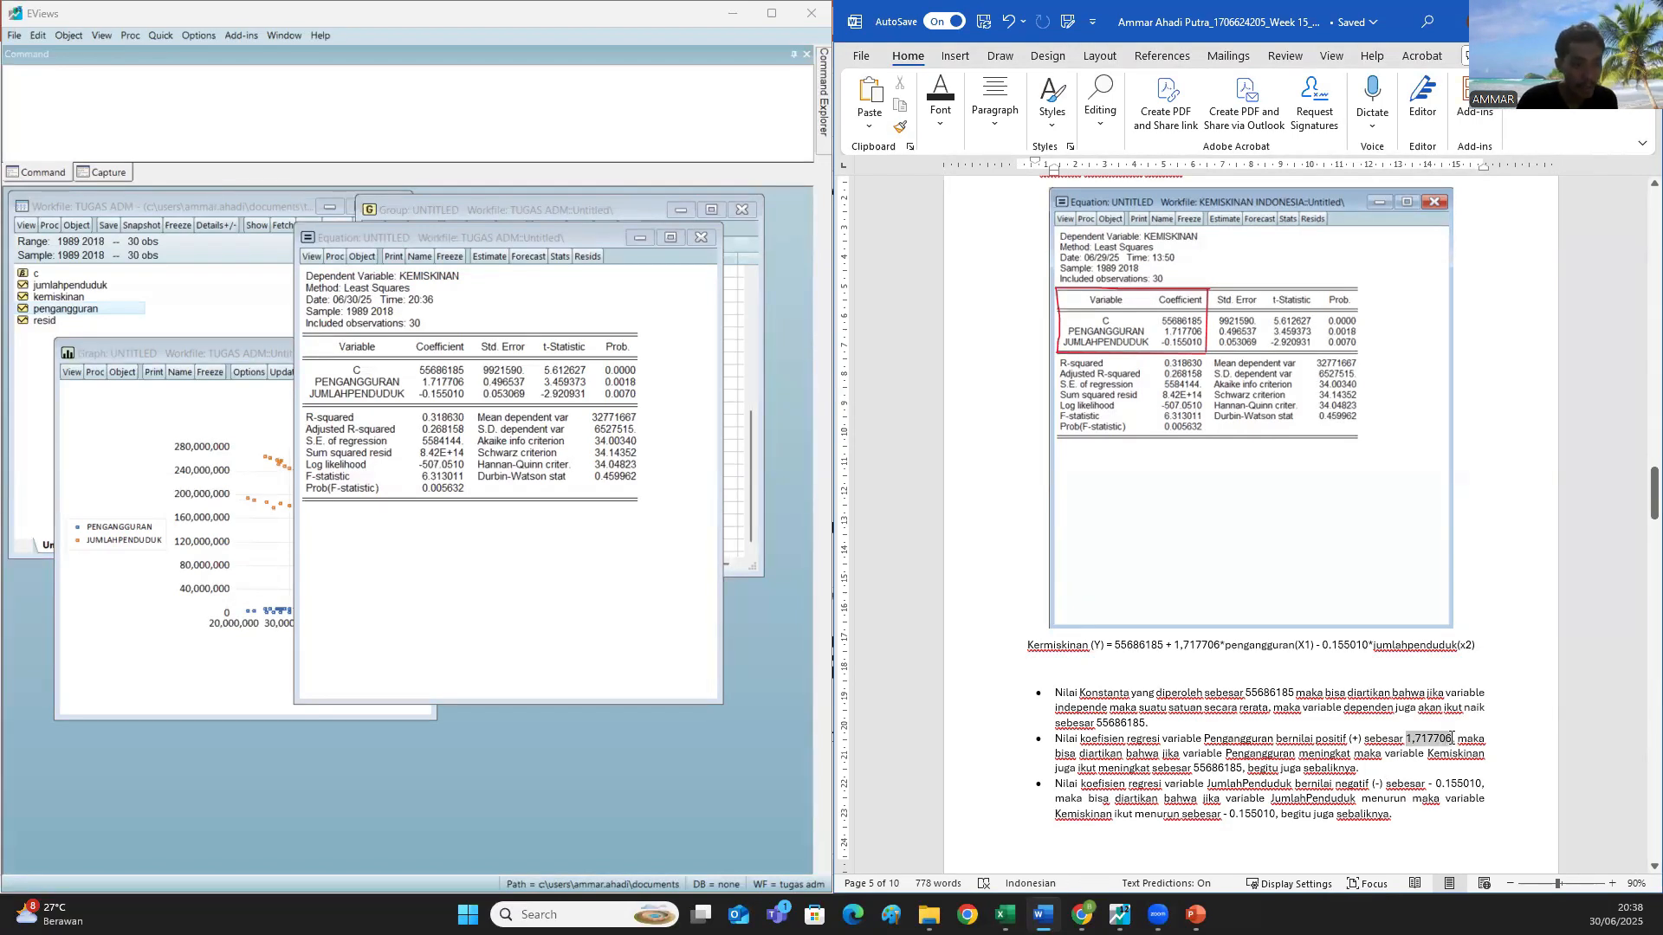
key(ctrl+c)
double_click(1217, 768)
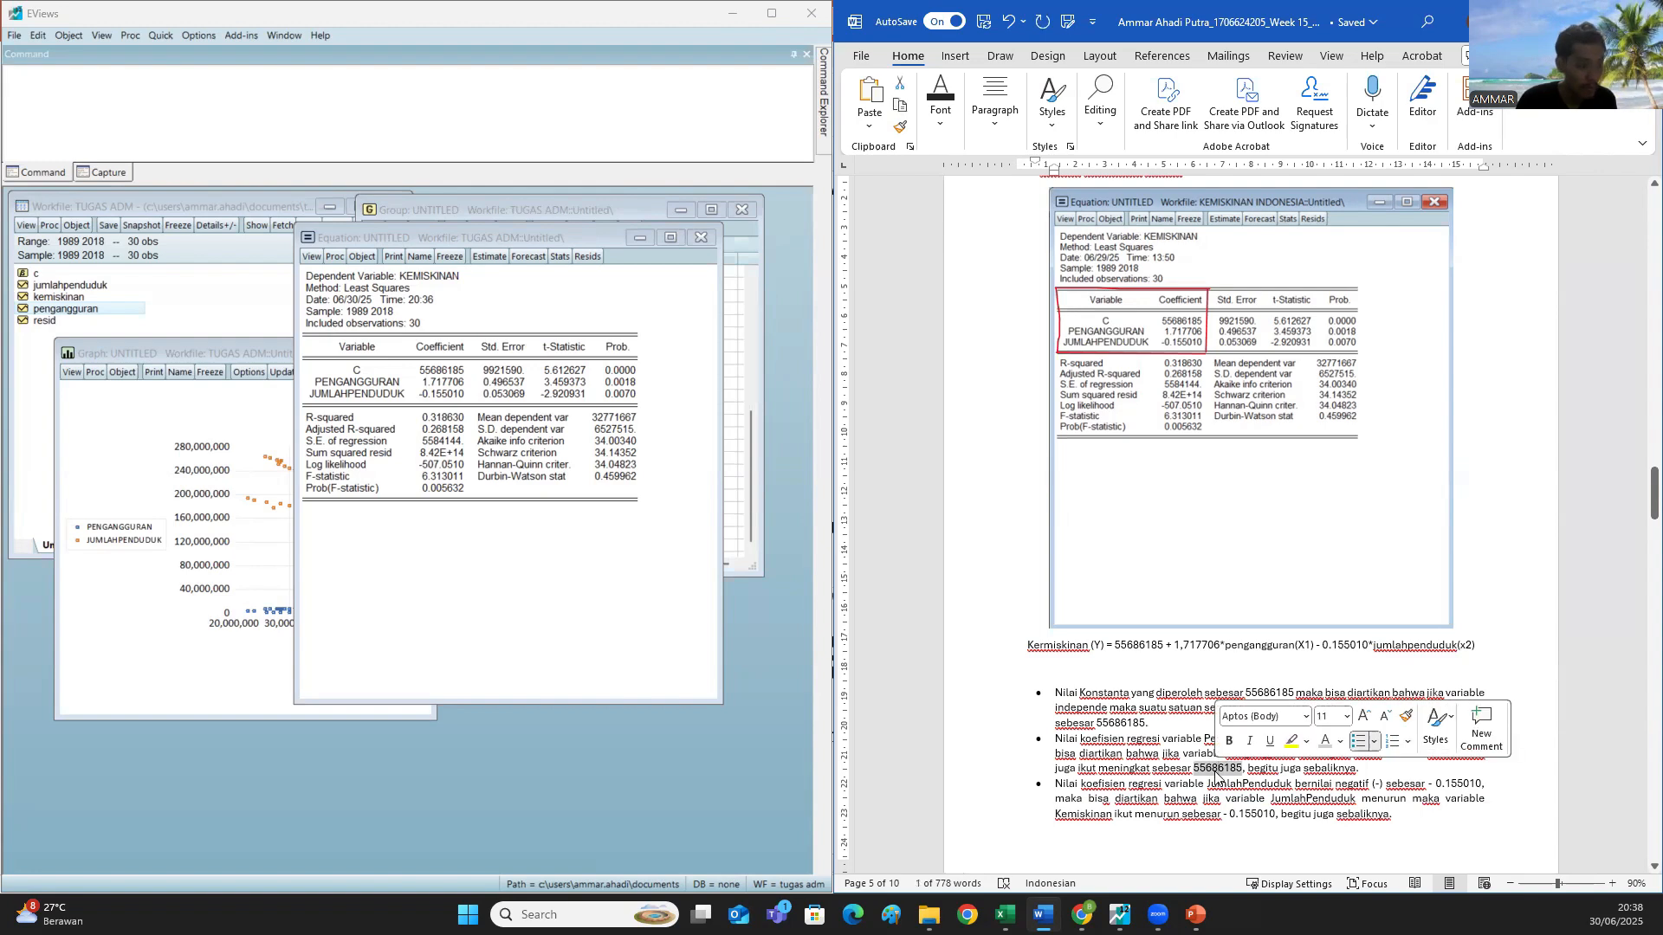
key(ctrl+v)
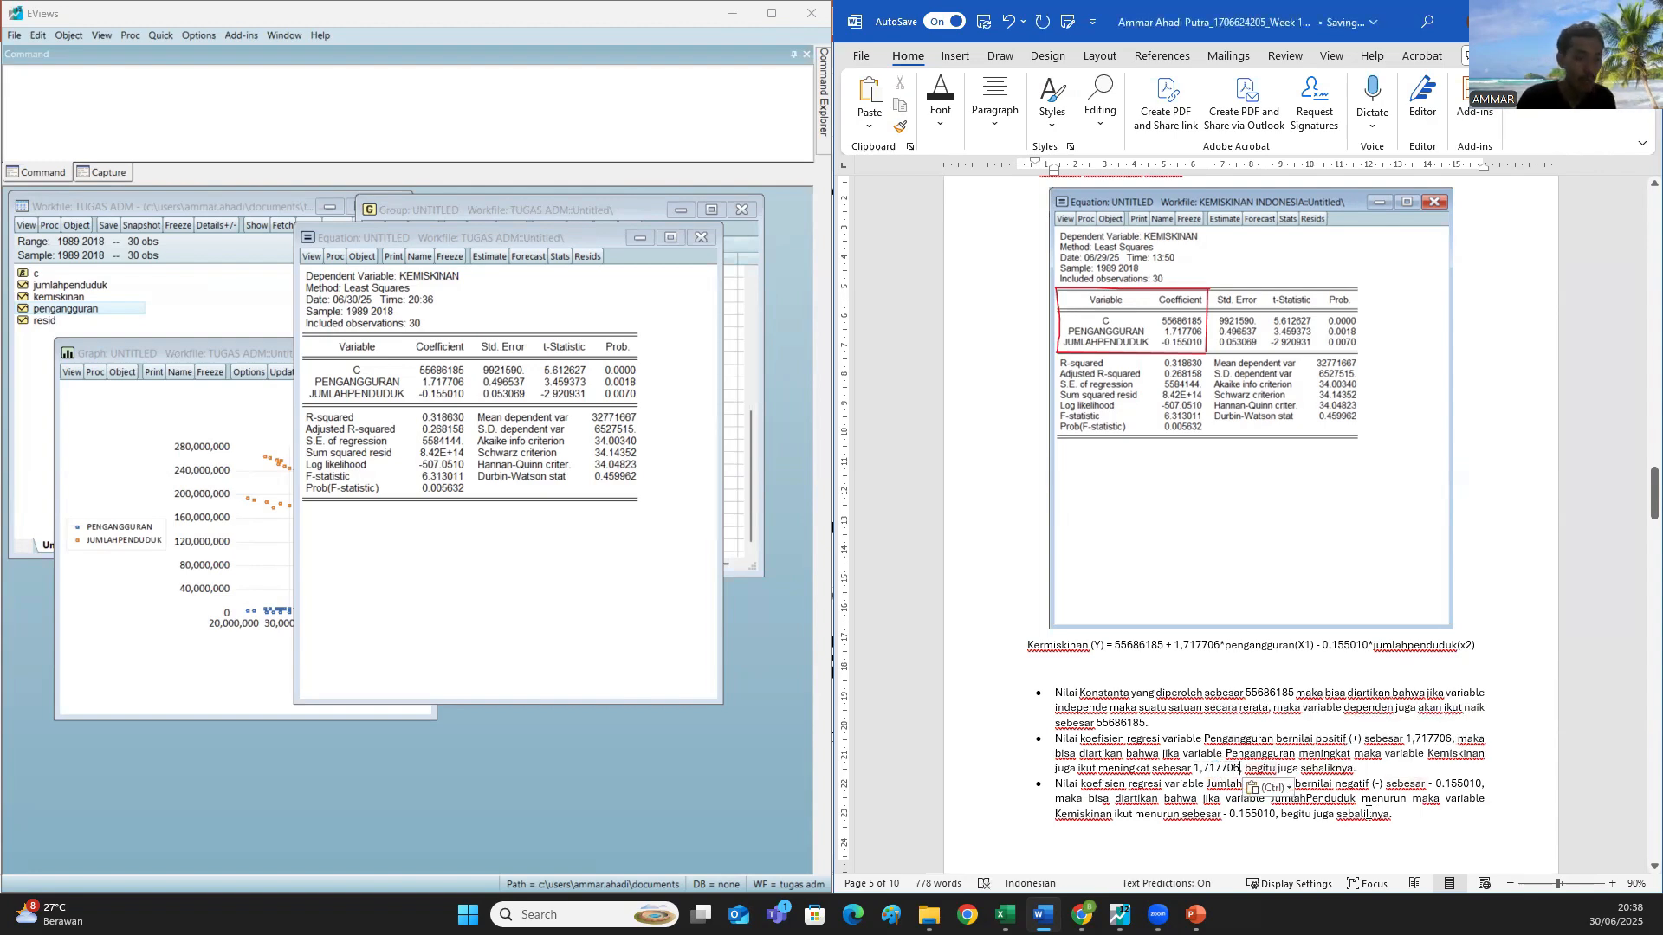
- Review the regression coefficient bullets in the report and go to the Analisis Hasil Uji T section
scroll(1244, 734, down, 1)
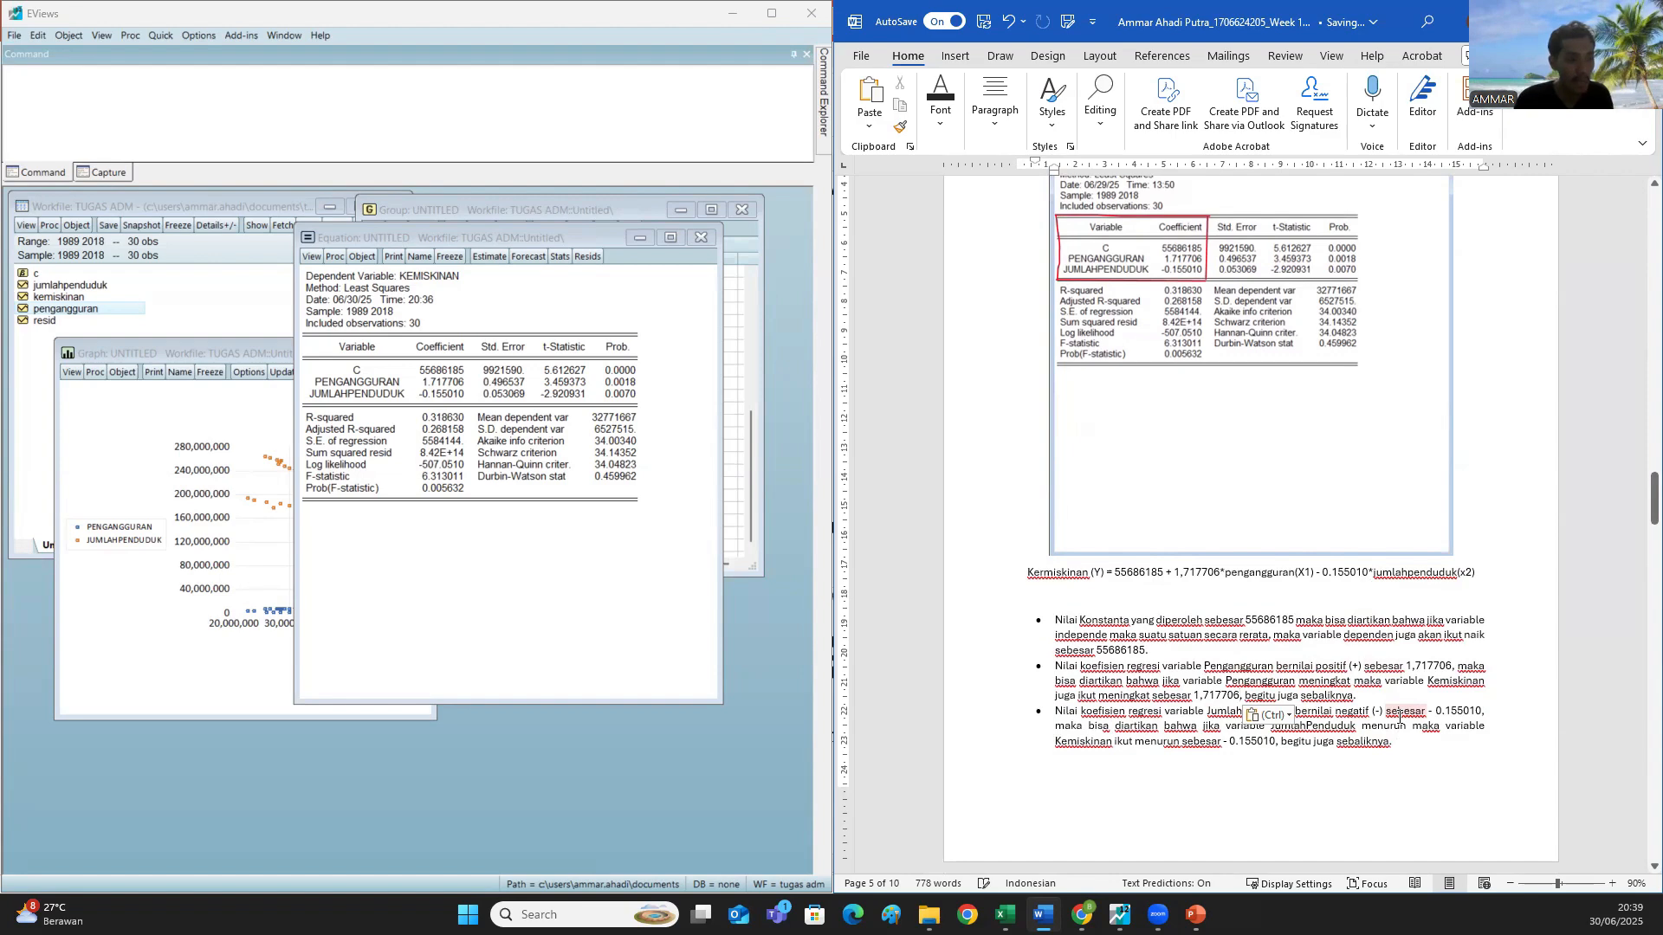
scroll(1324, 740, down, 3)
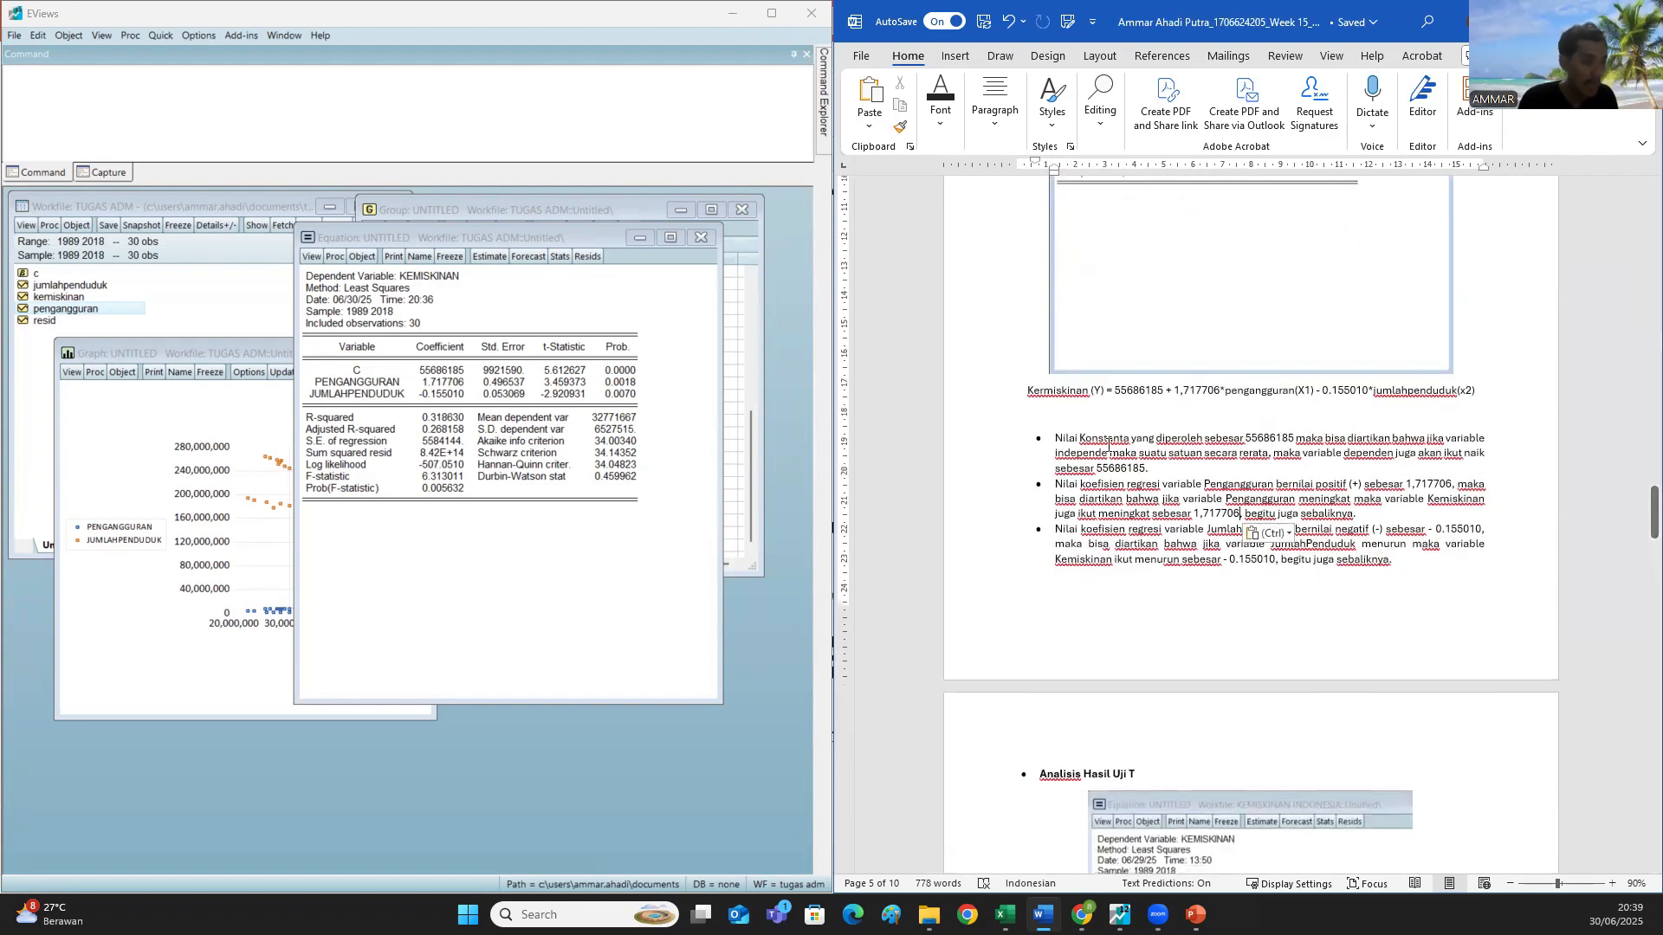
scroll(1170, 450, up, 3)
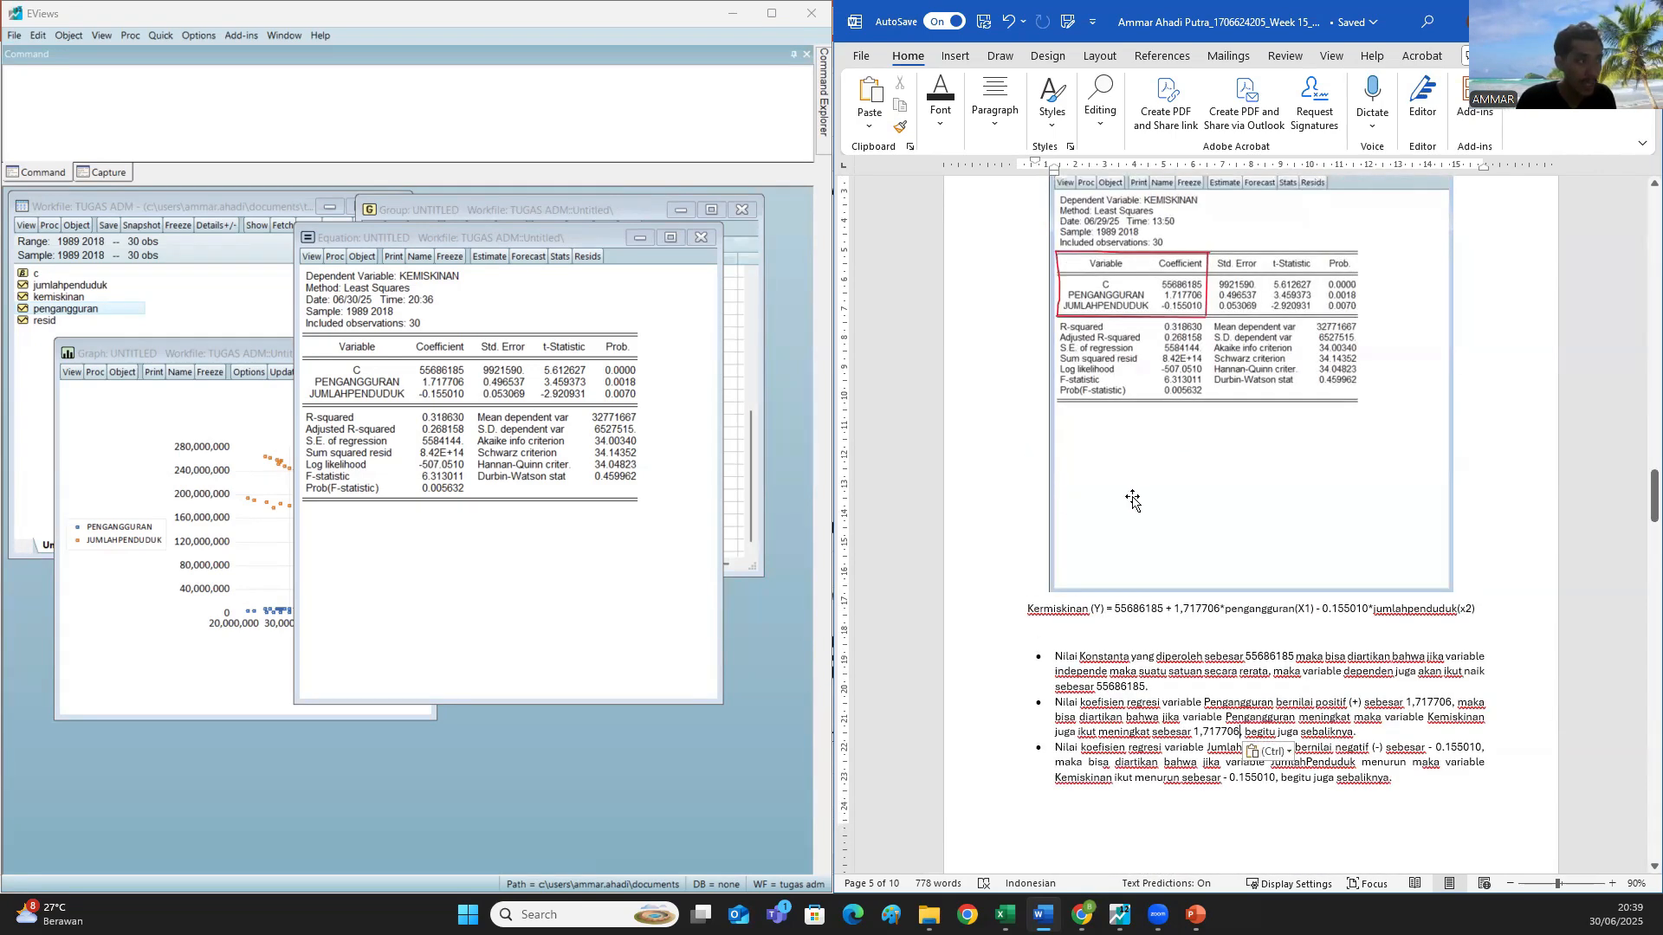
scroll(1158, 516, down, 6)
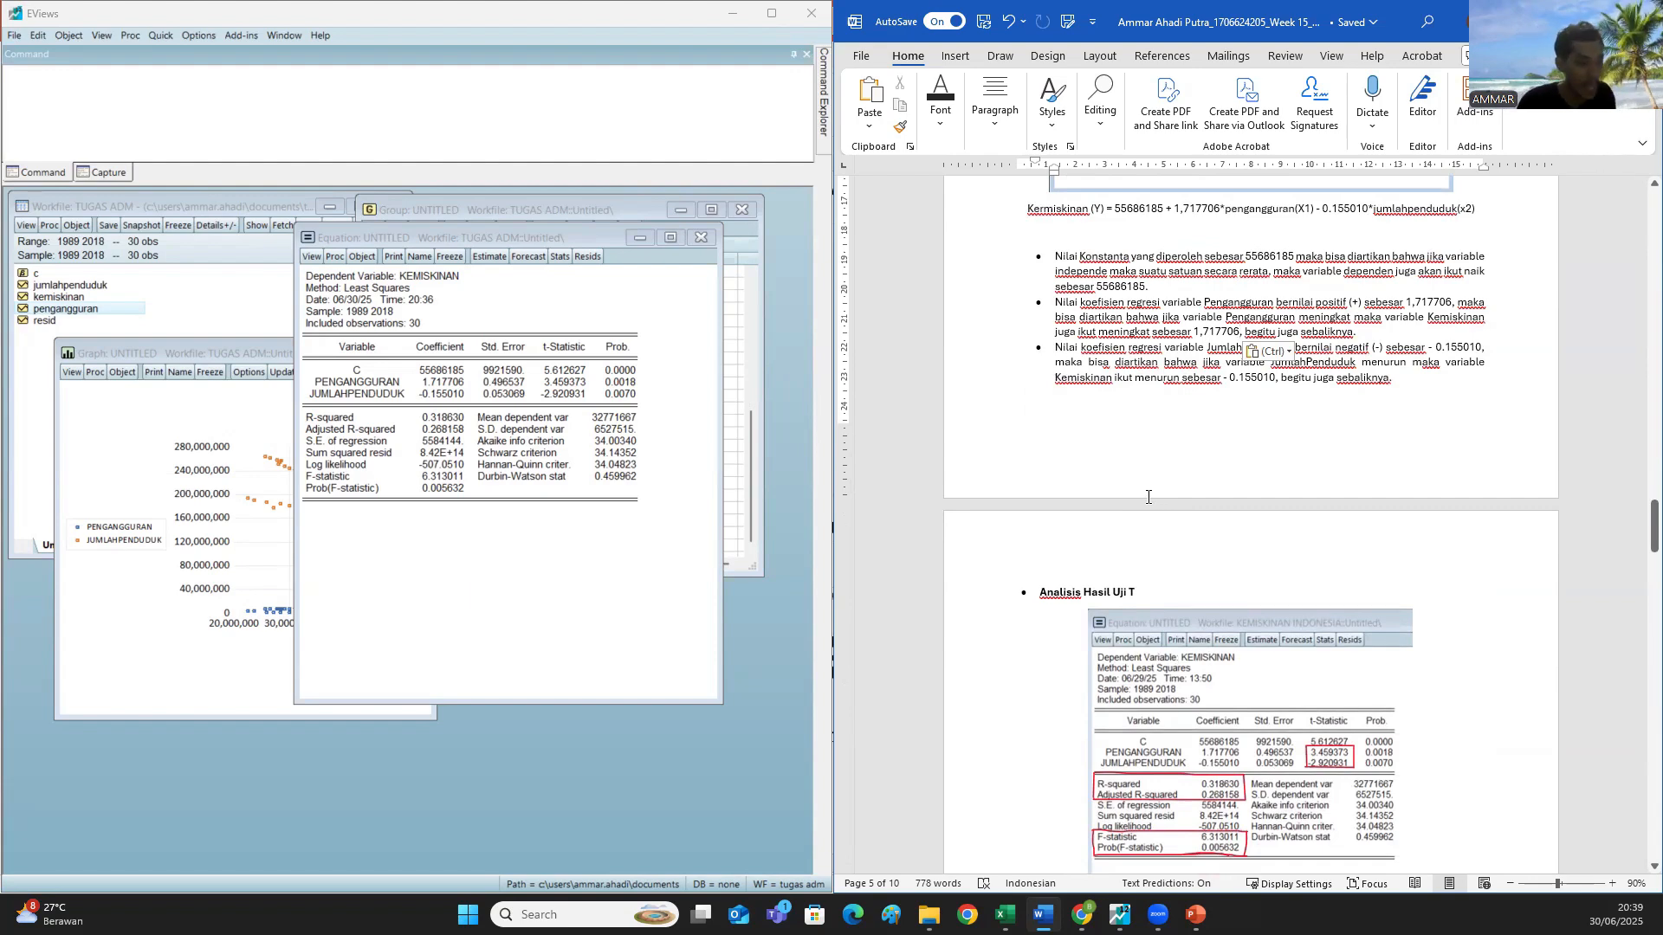
- In the Analisis Hasil Uji T section, replace the closing word "Pengangguran" of the Pengangguran bullet with "Kemiskinan"
scroll(1153, 499, down, 3)
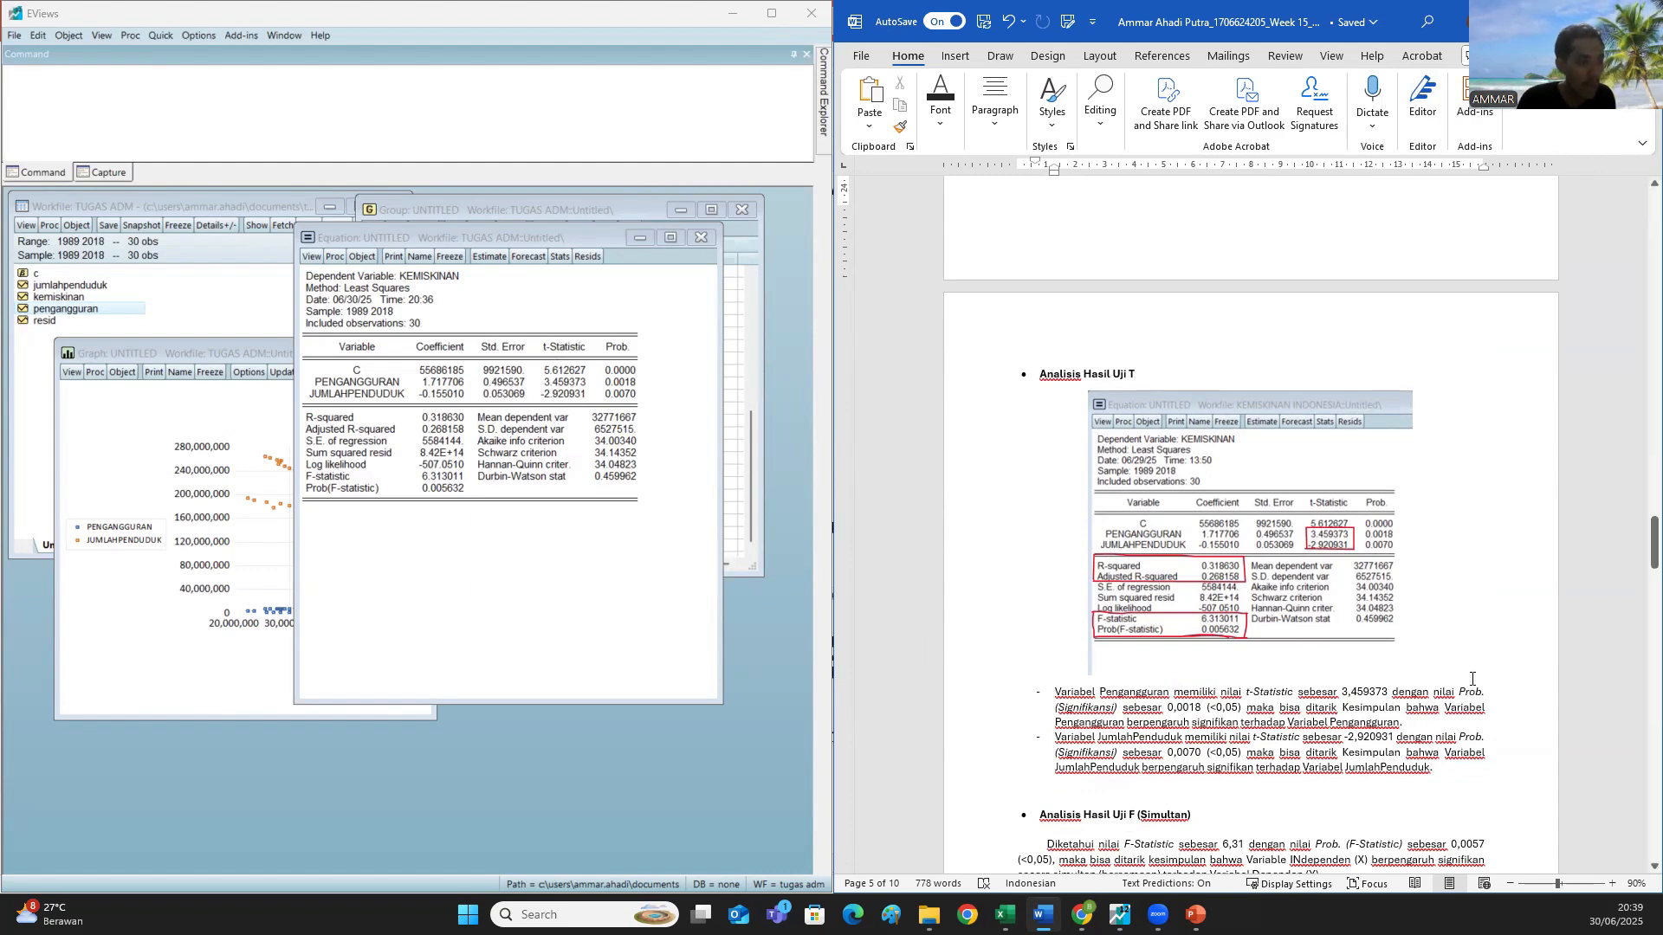
scroll(1047, 422, down, 3)
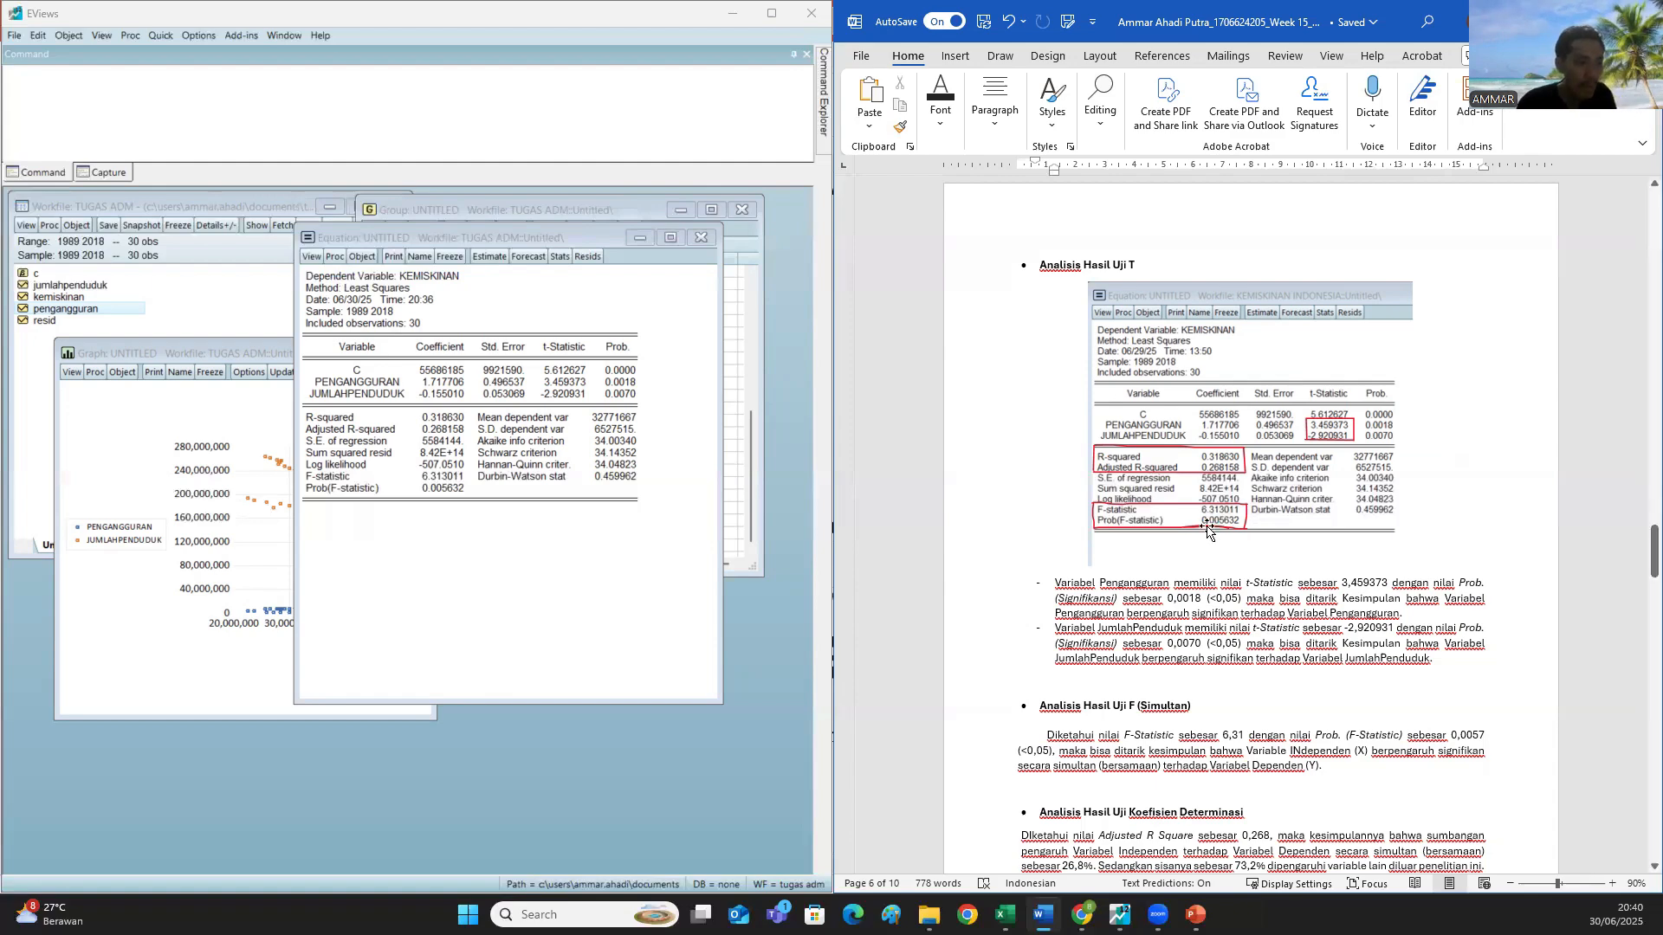
double_click(1351, 614)
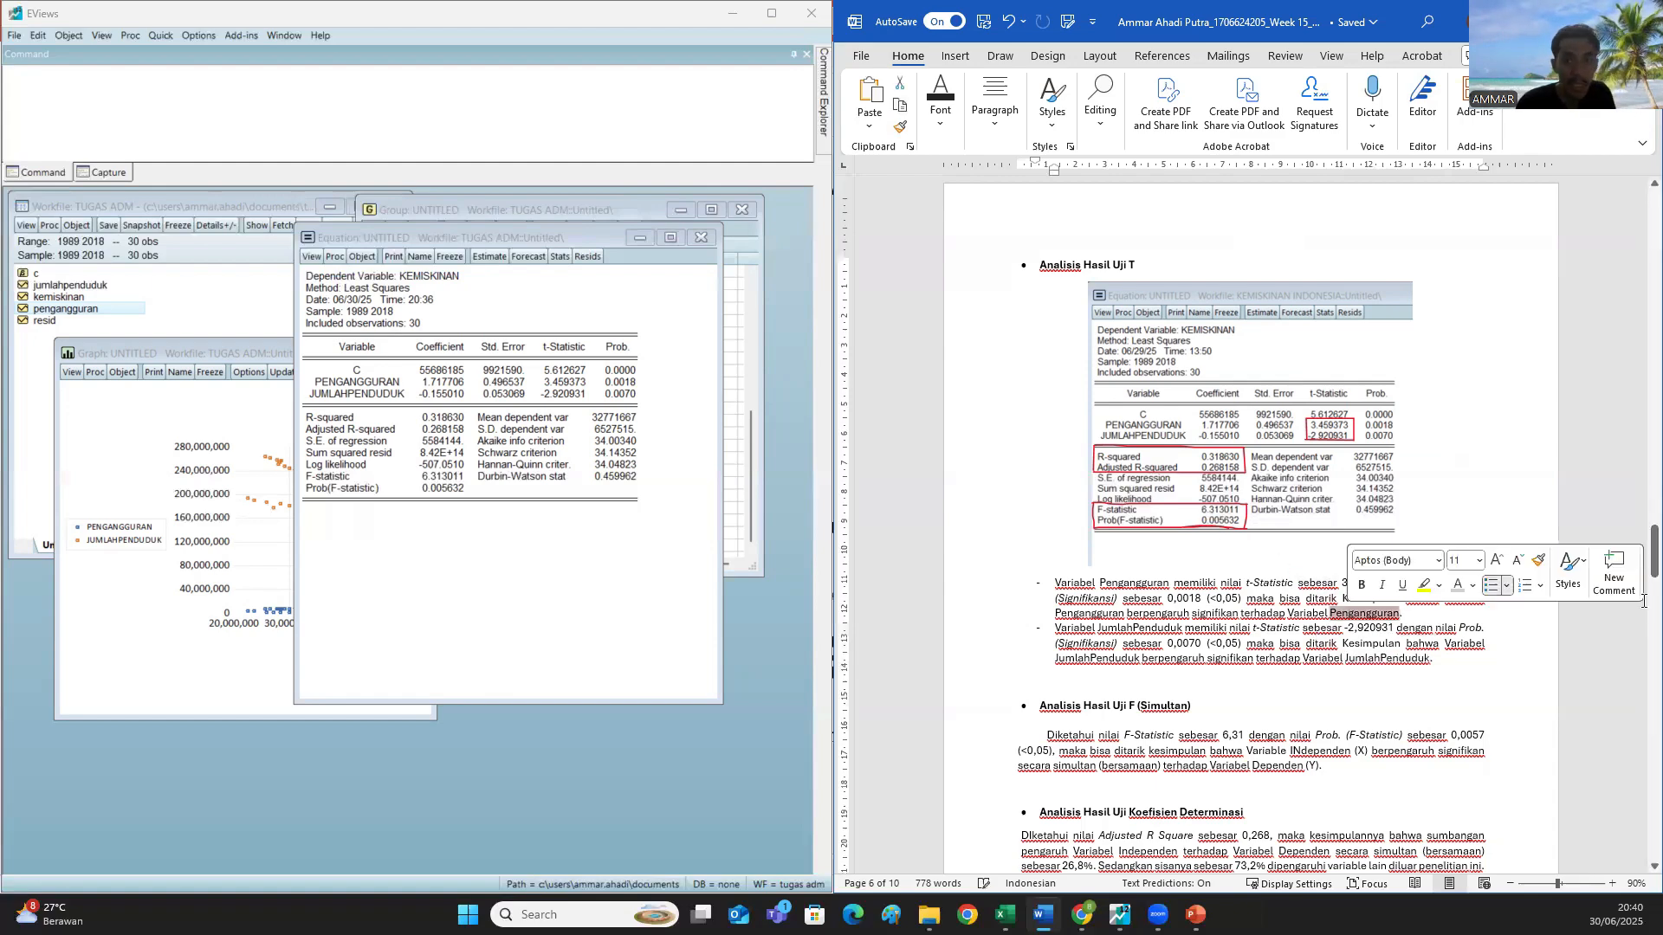
key(ctrl+c)
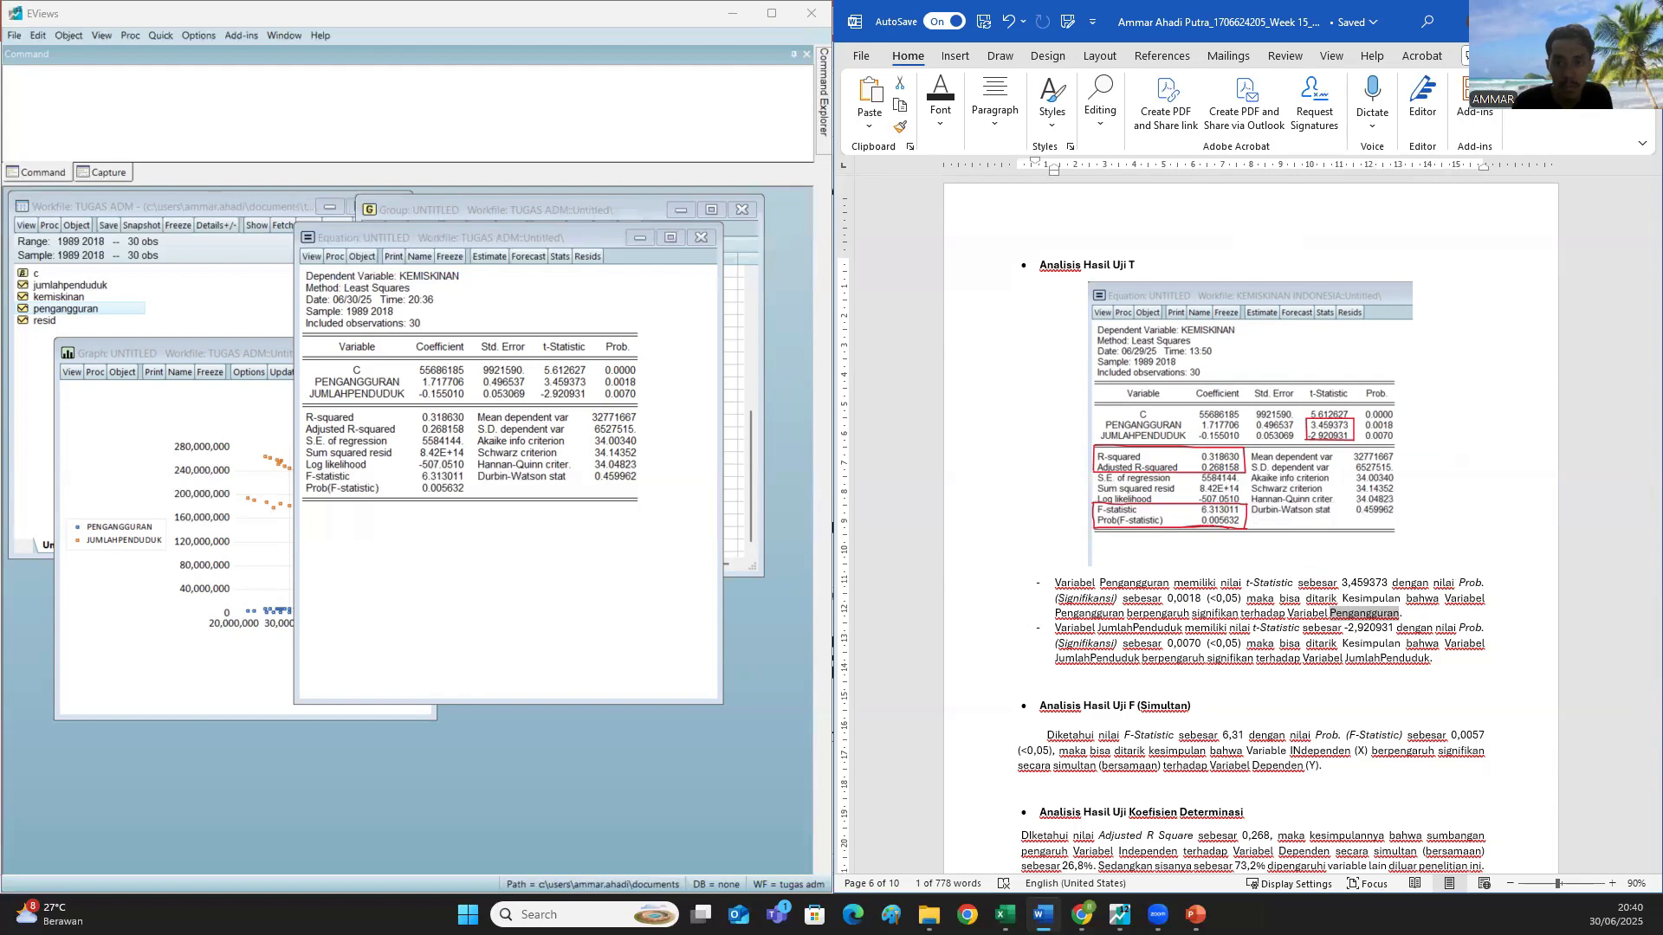
key(alt+Tab)
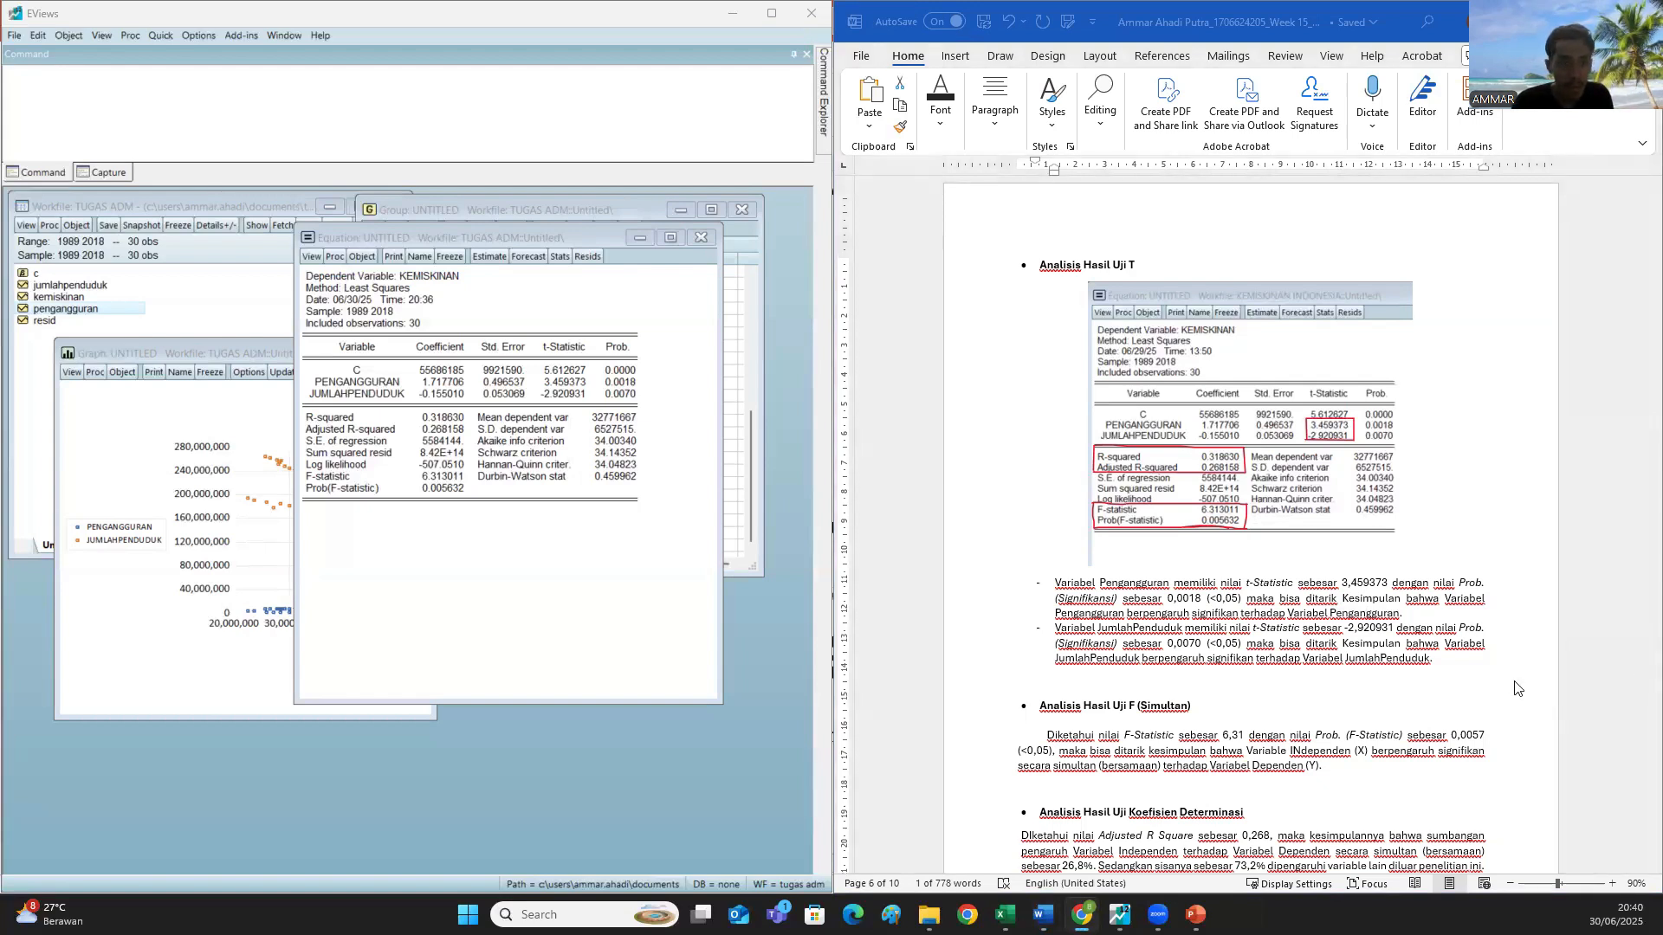
double_click(1361, 616)
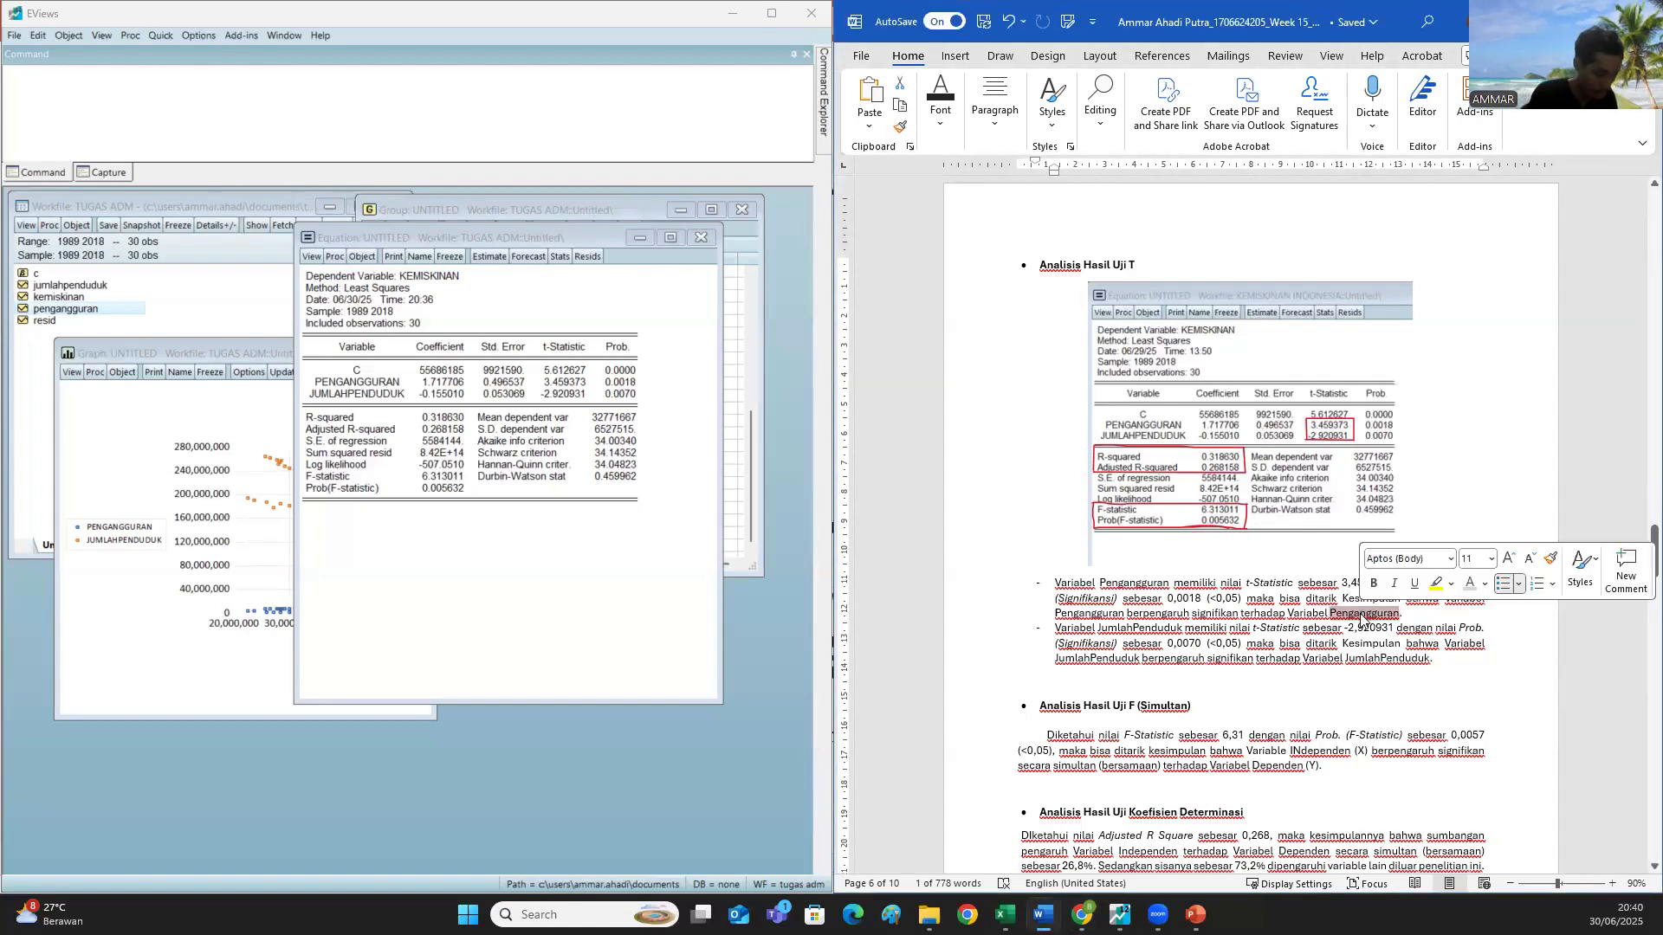
text(Kemiskin)
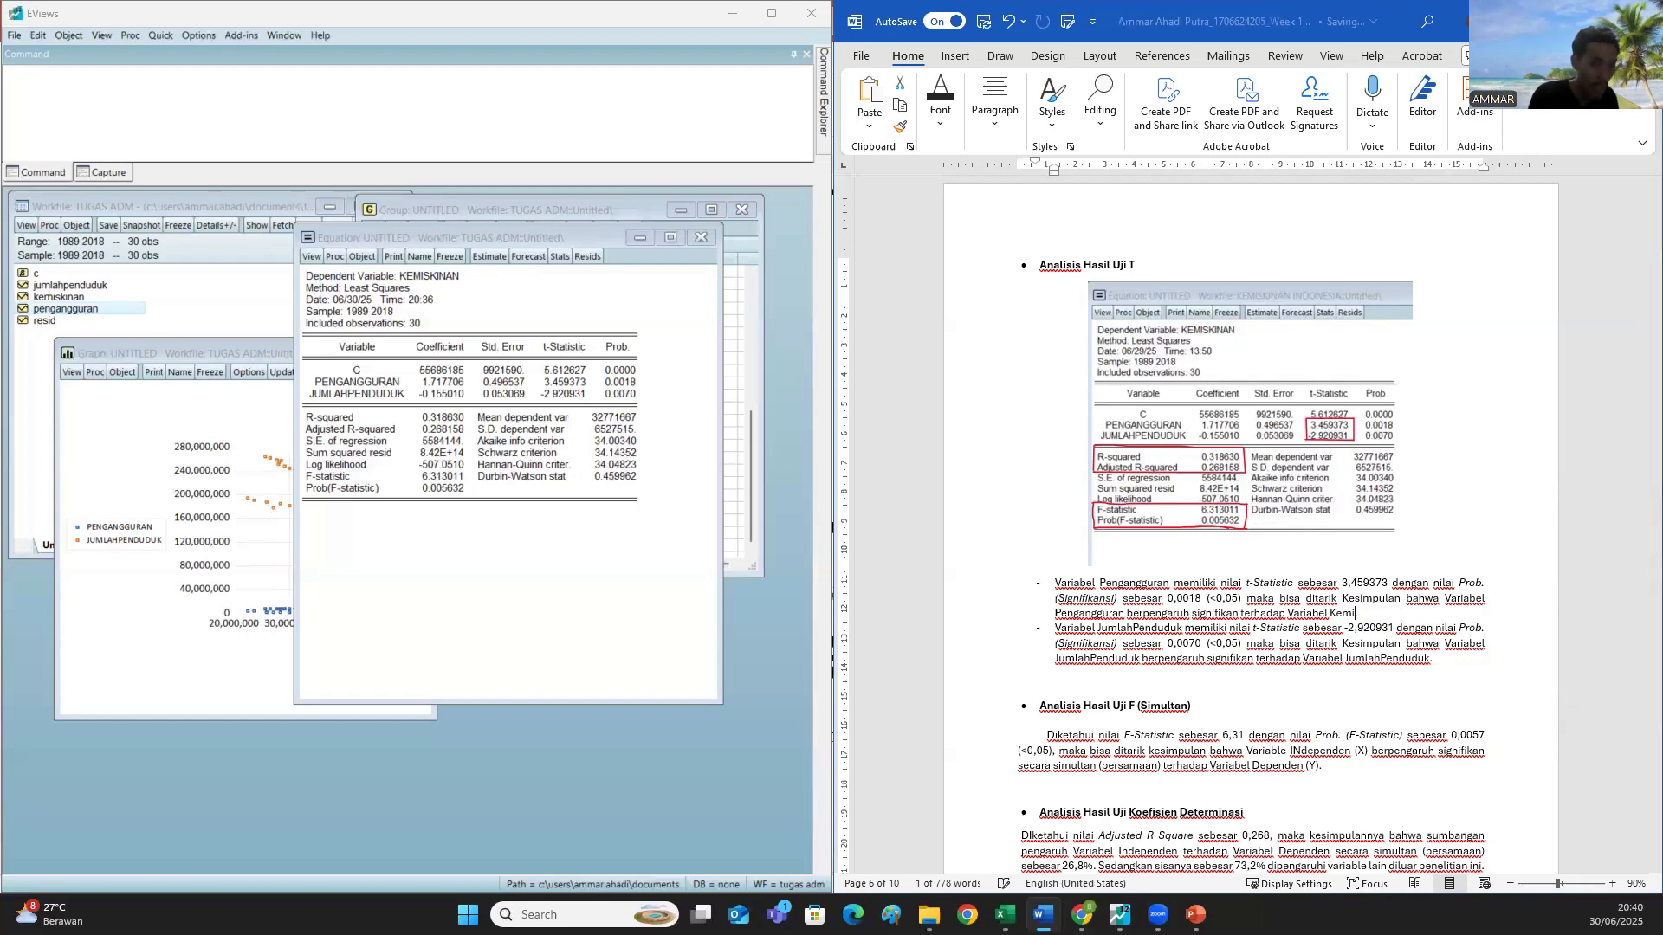
text(an)
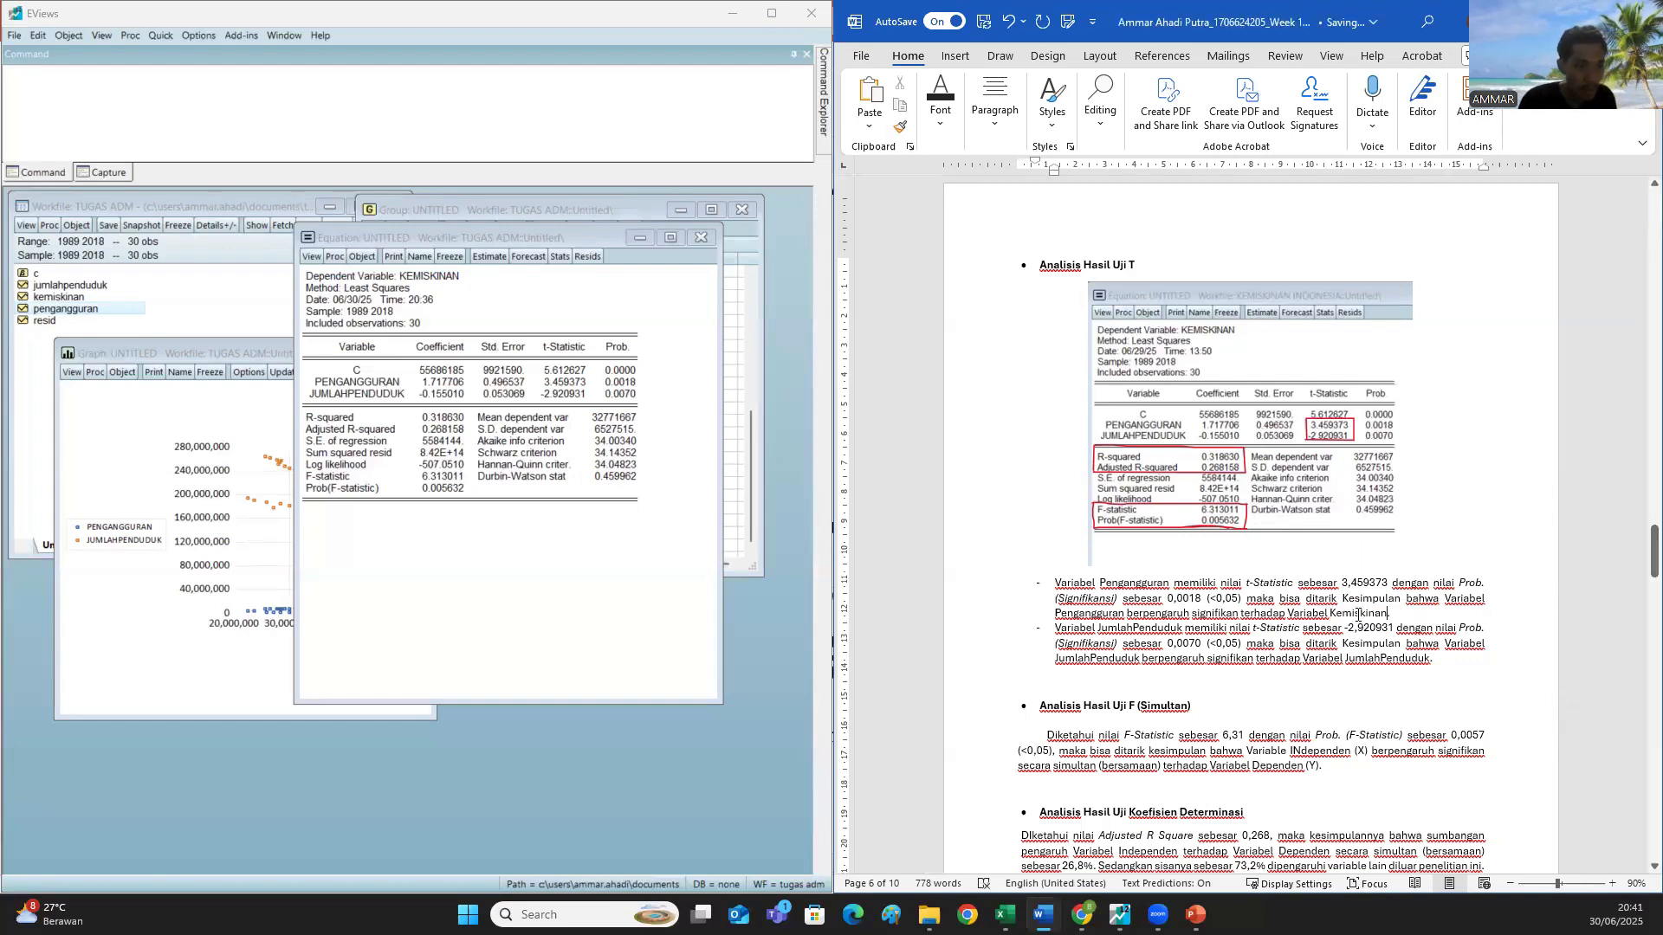
- Replace the closing word "JumlahPenduduk" of the JumlahPenduduk t-test bullet with "Kemiskinan." copied from the bullet above
double_click(1357, 617)
double_click(1379, 660)
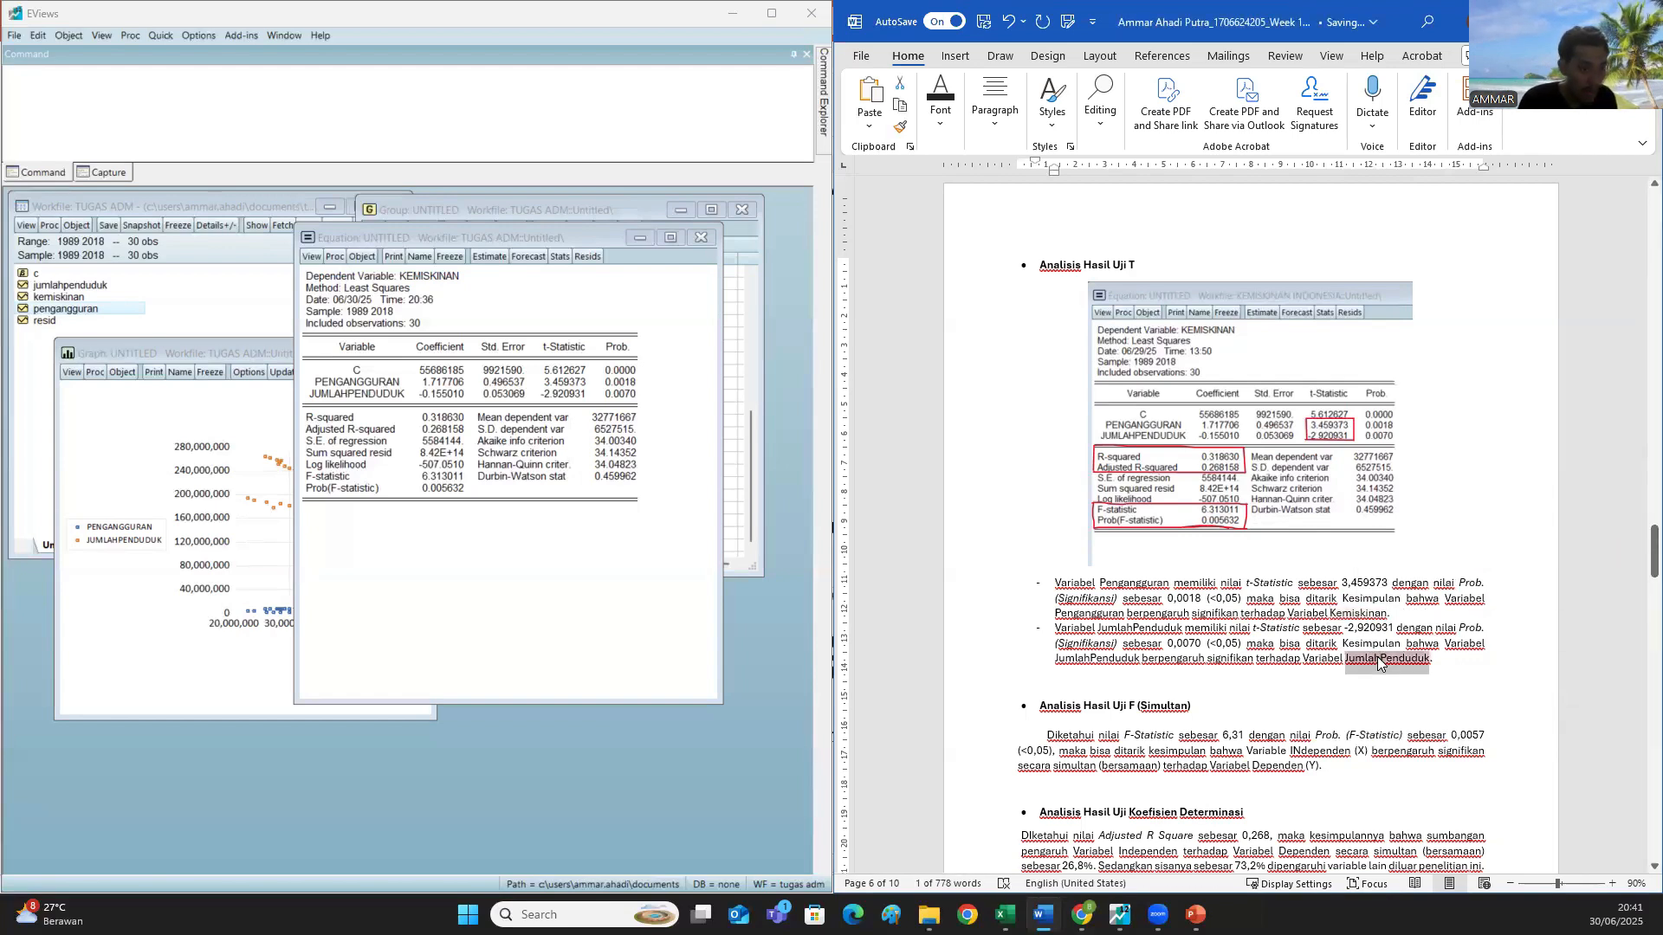
key(ctrl+v)
scroll(1363, 537, down, 3)
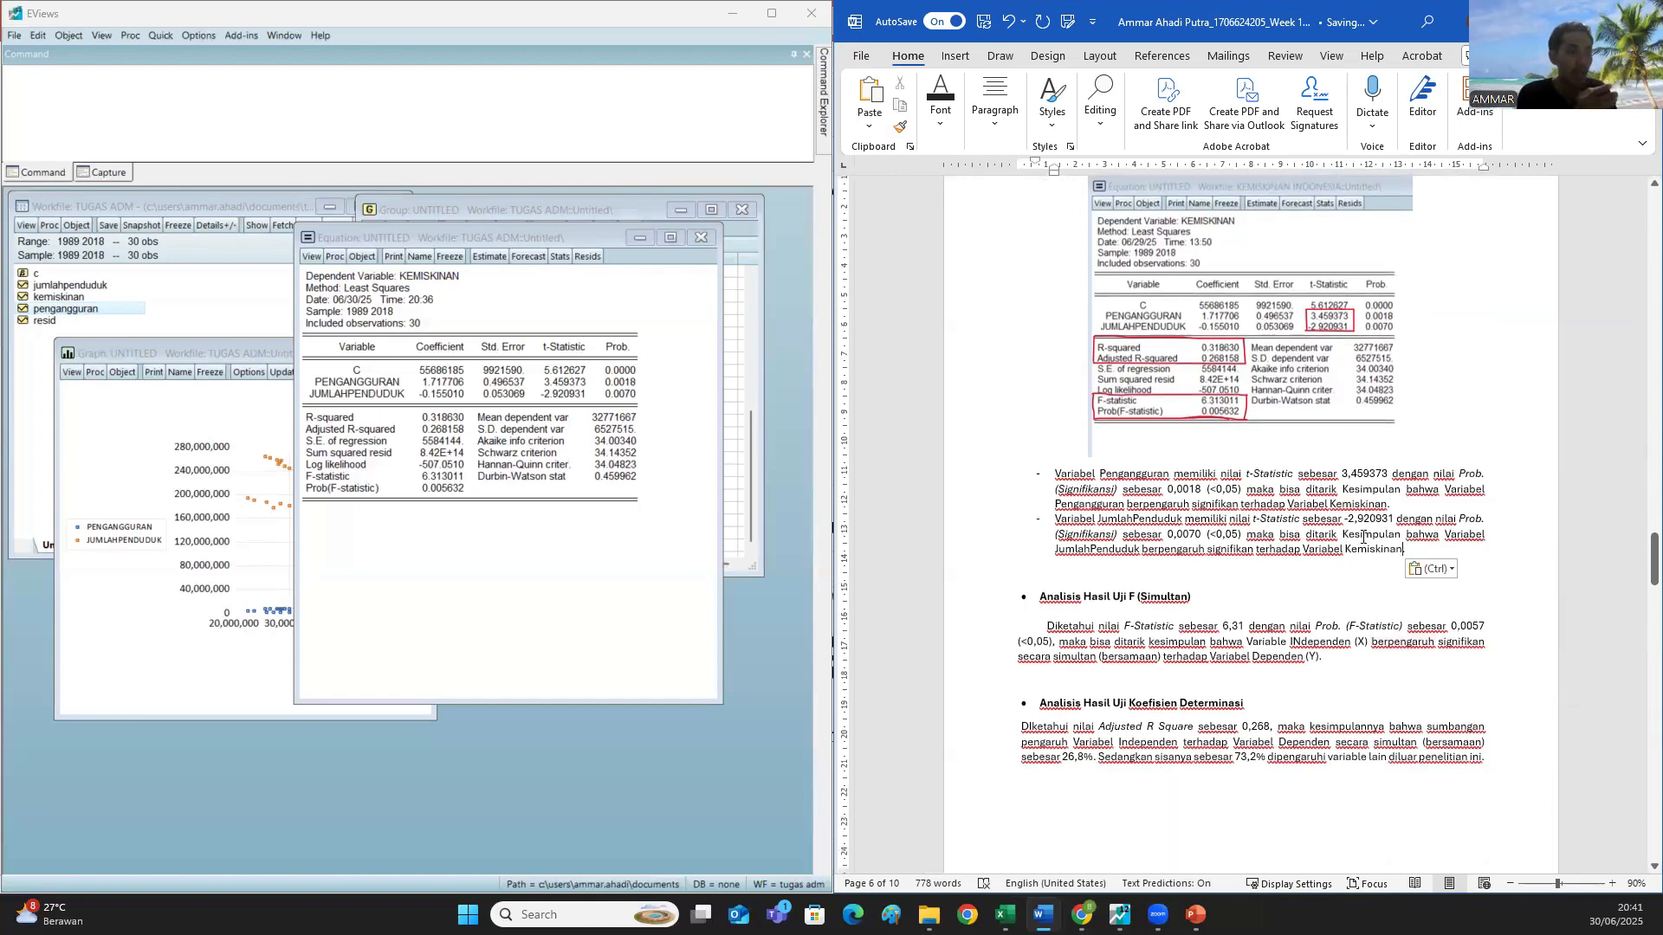
text(.)
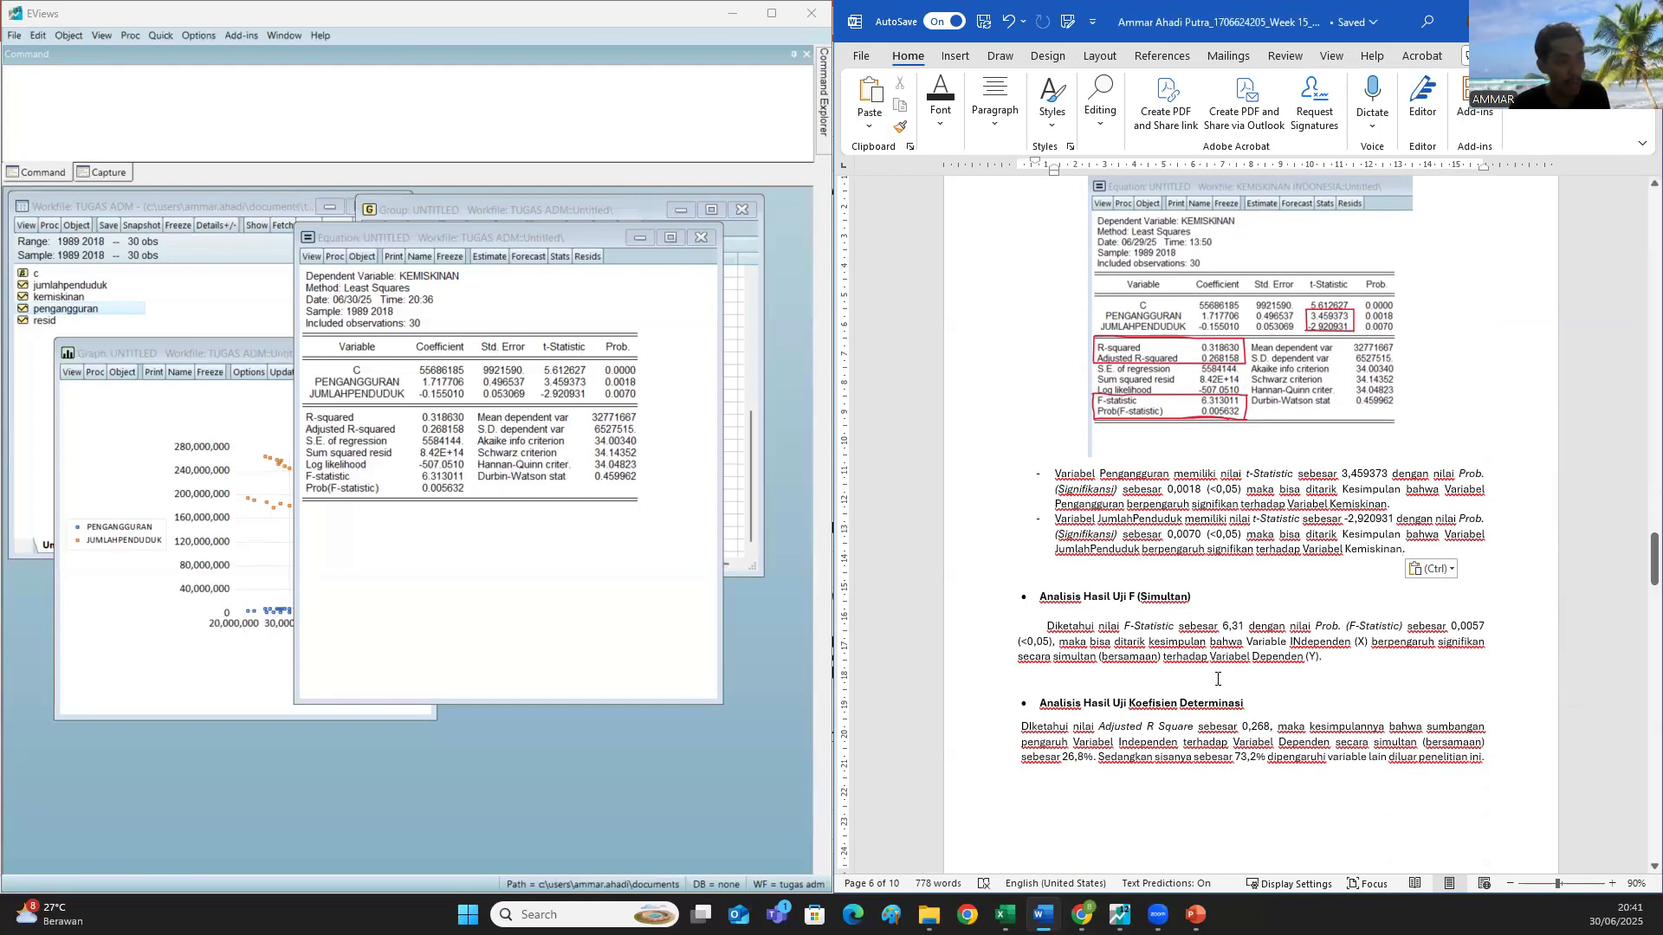
- Review the Uji F and Koefisien Determinasi sections against the regression output and go to the Uji Normalitas section
scroll(1181, 665, up, 4)
scroll(1181, 665, down, 4)
scroll(1181, 665, down, 1)
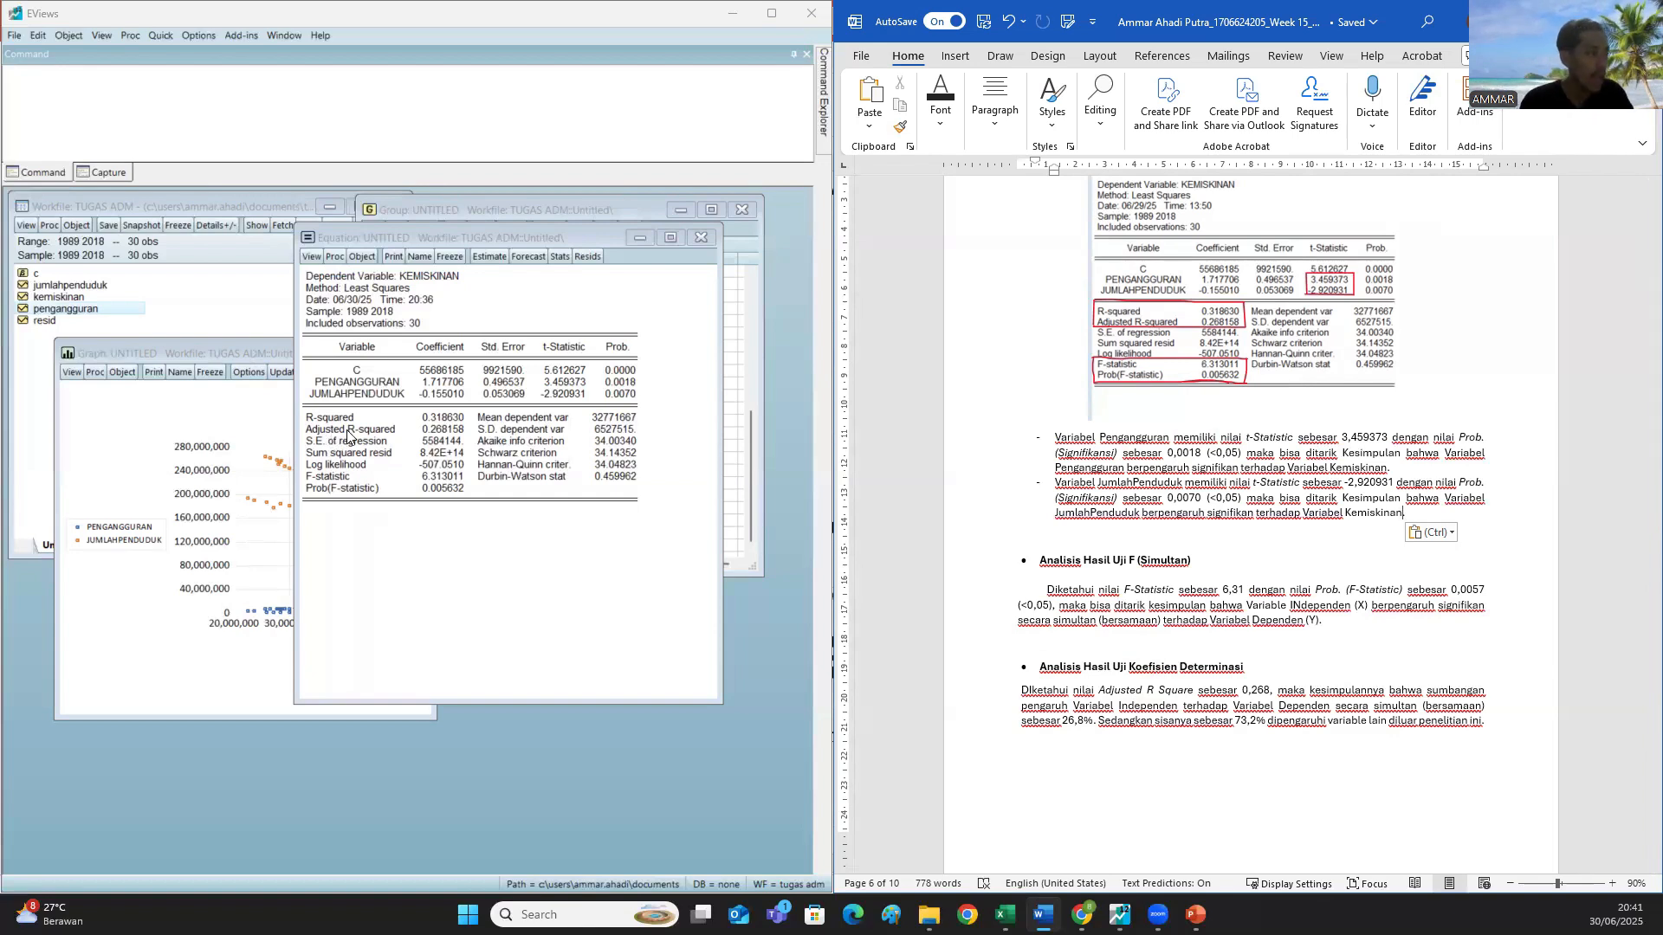
scroll(1368, 686, down, 1)
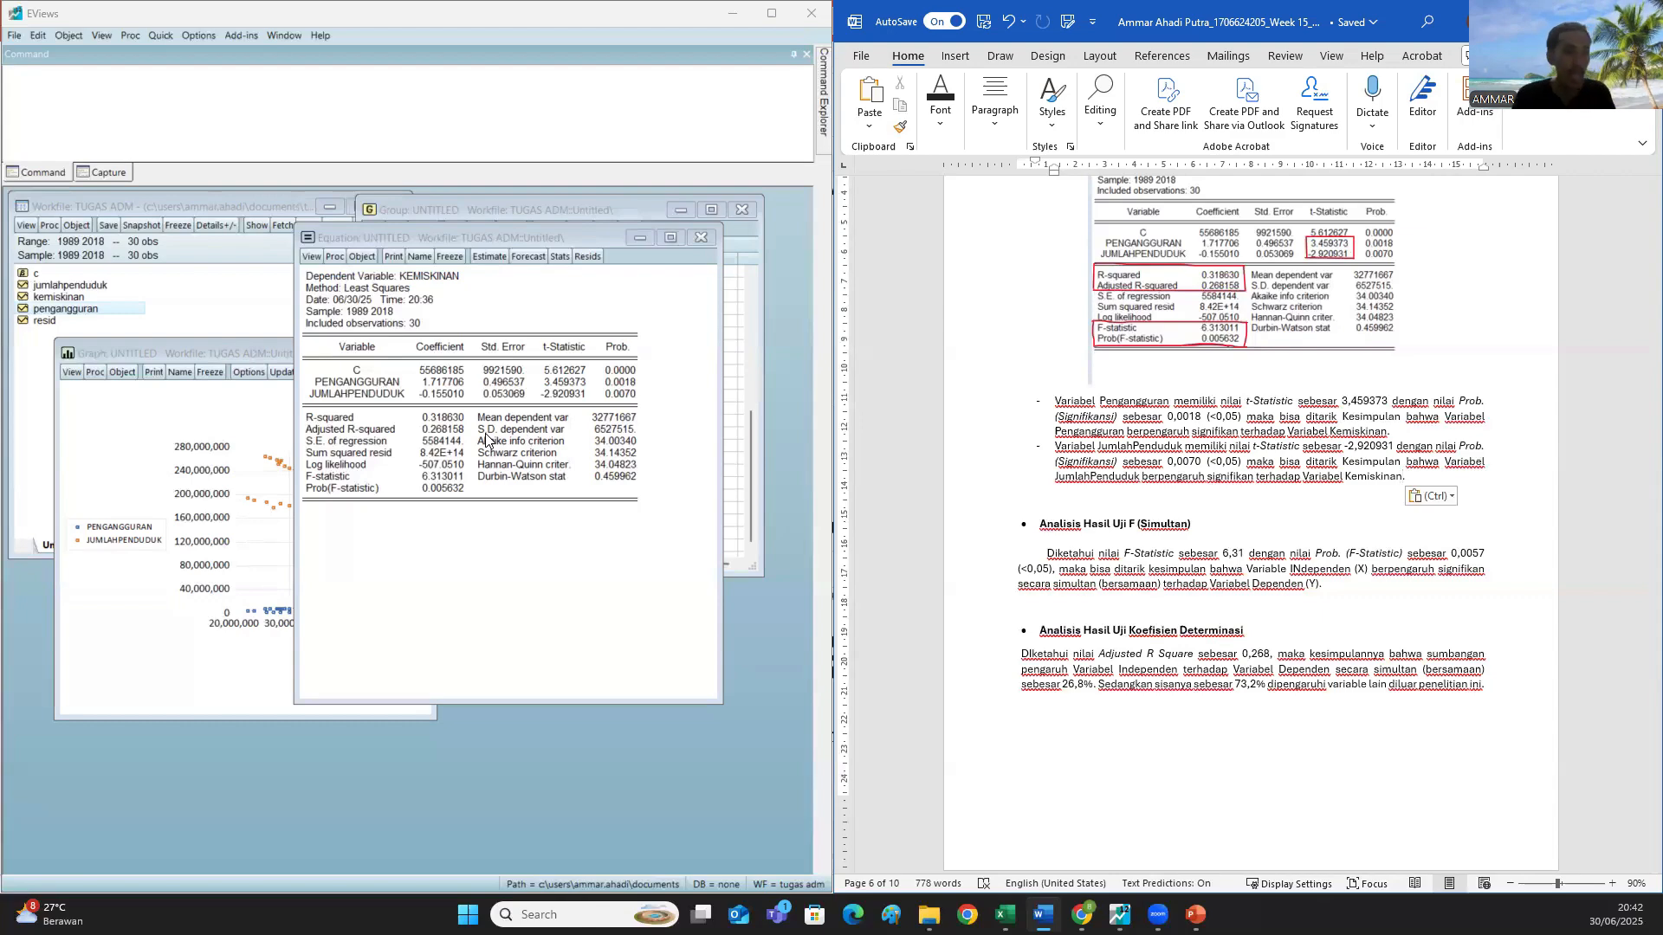
scroll(1323, 552, down, 3)
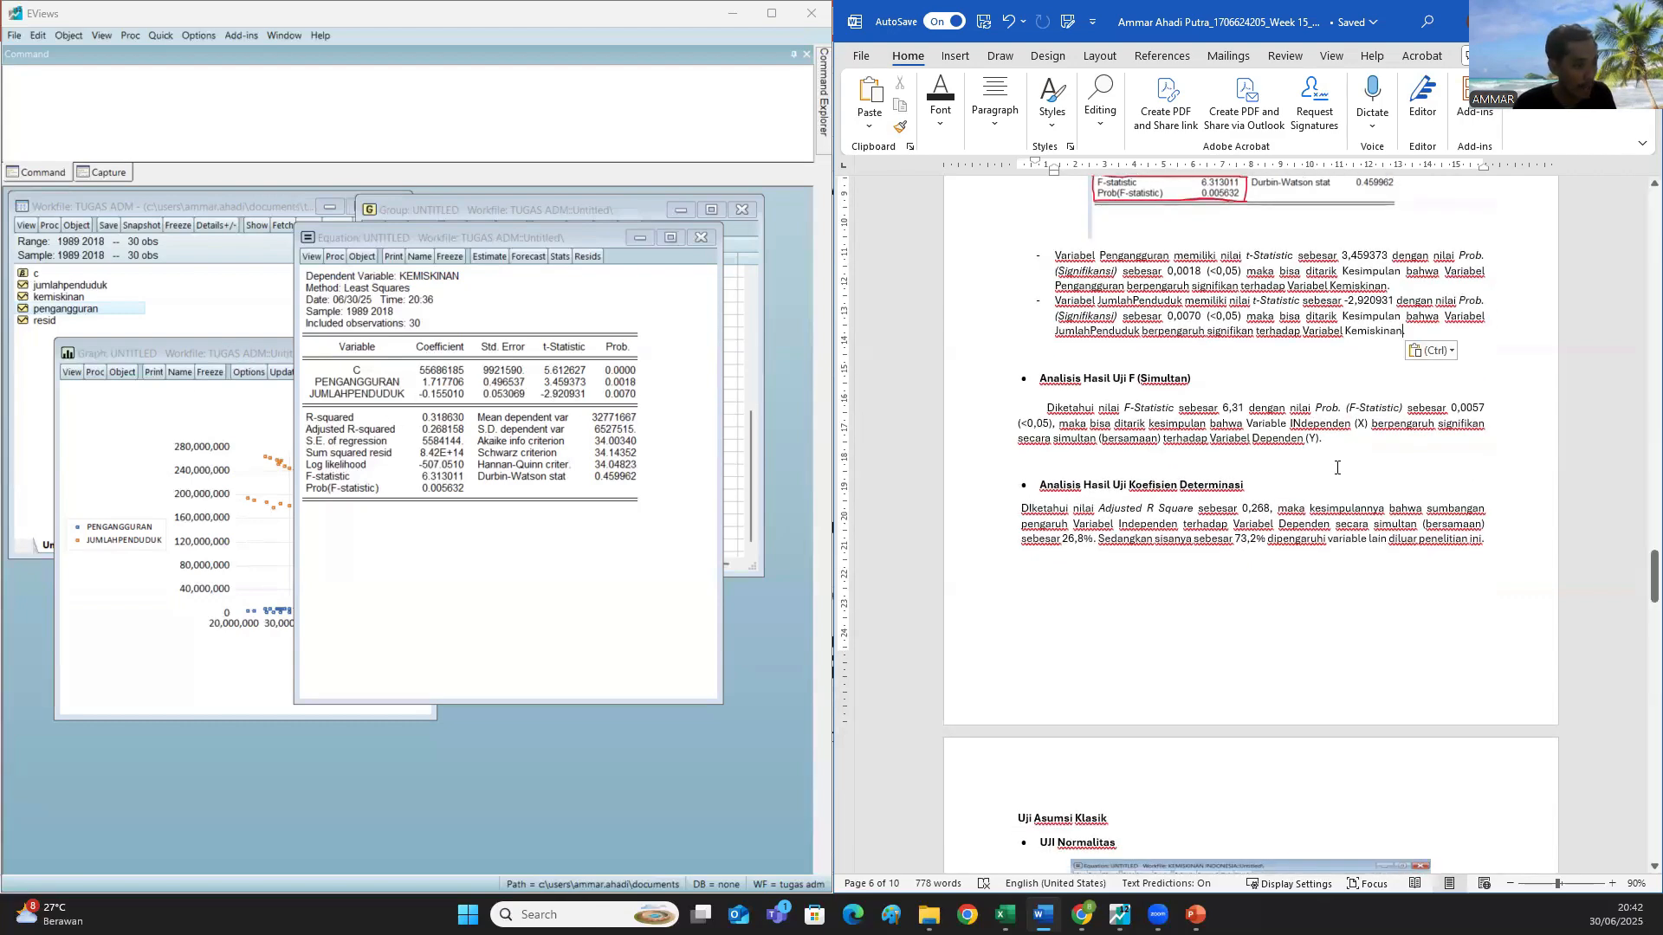
scroll(1336, 468, down, 10)
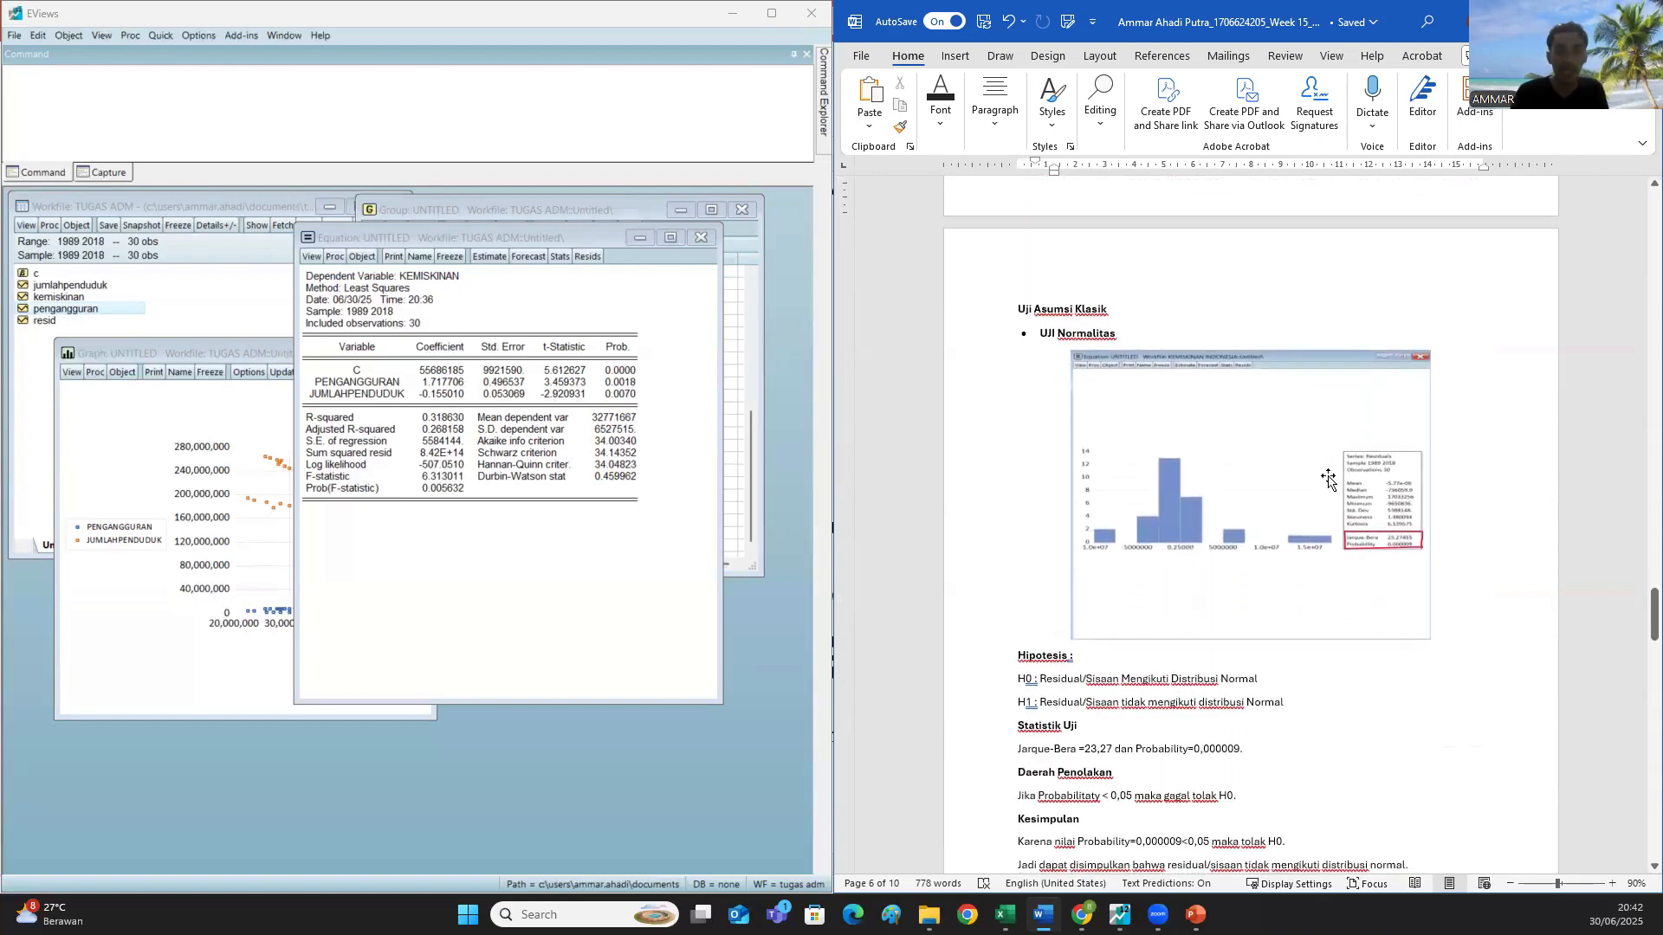
scroll(1328, 477, up, 5)
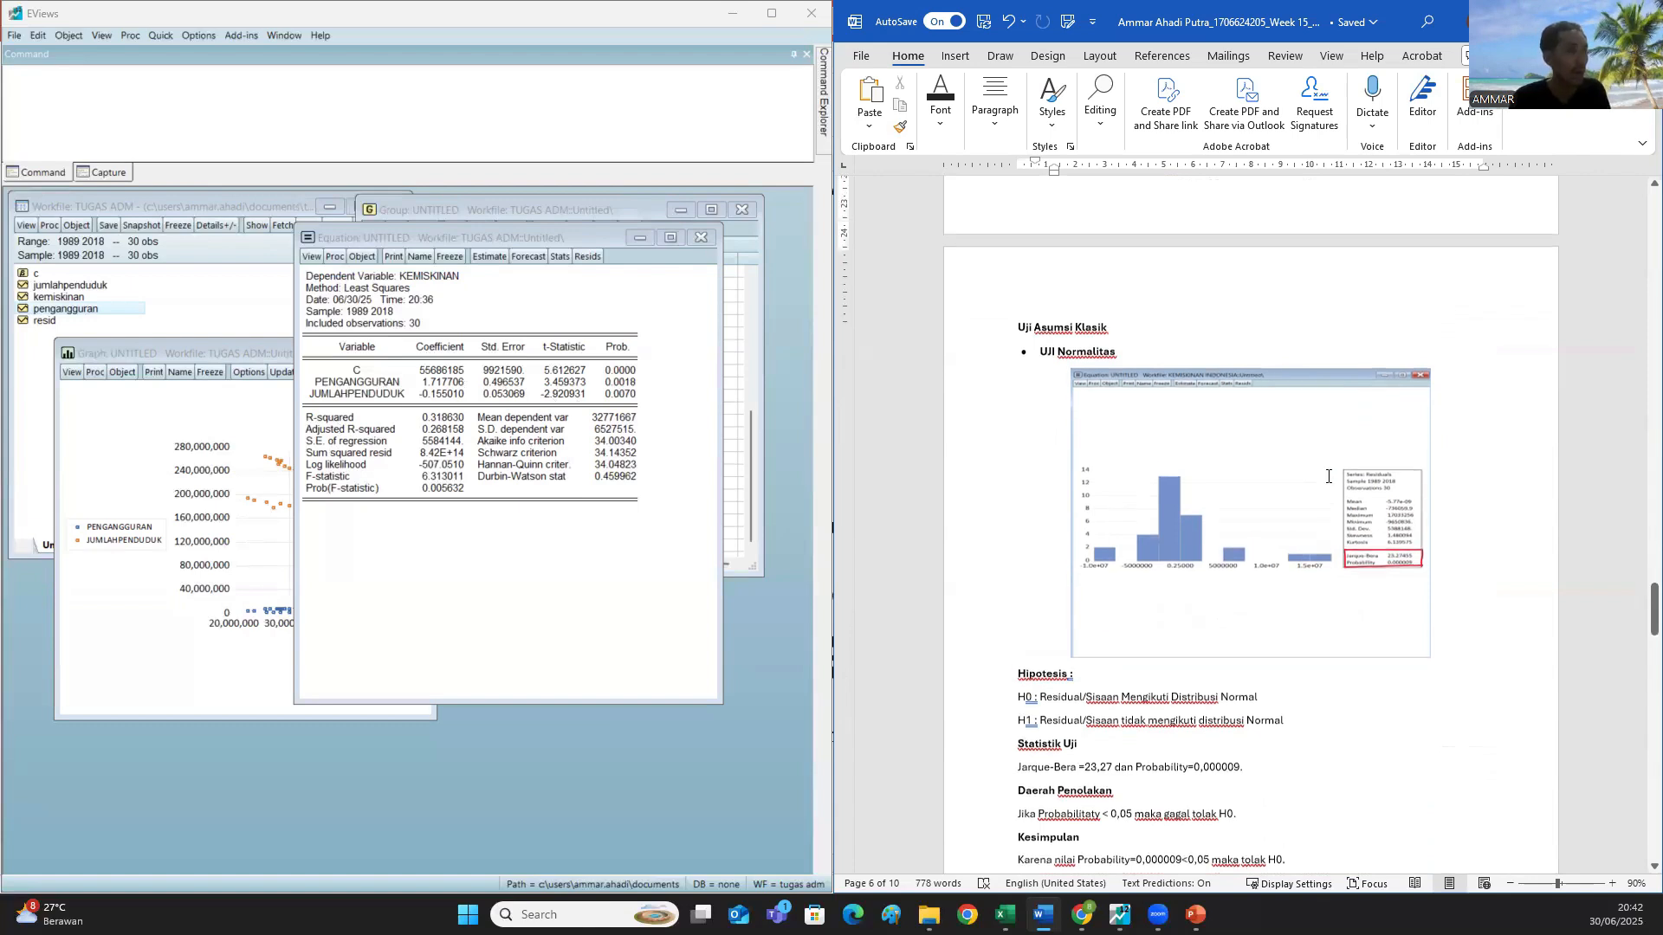
scroll(1328, 475, down, 6)
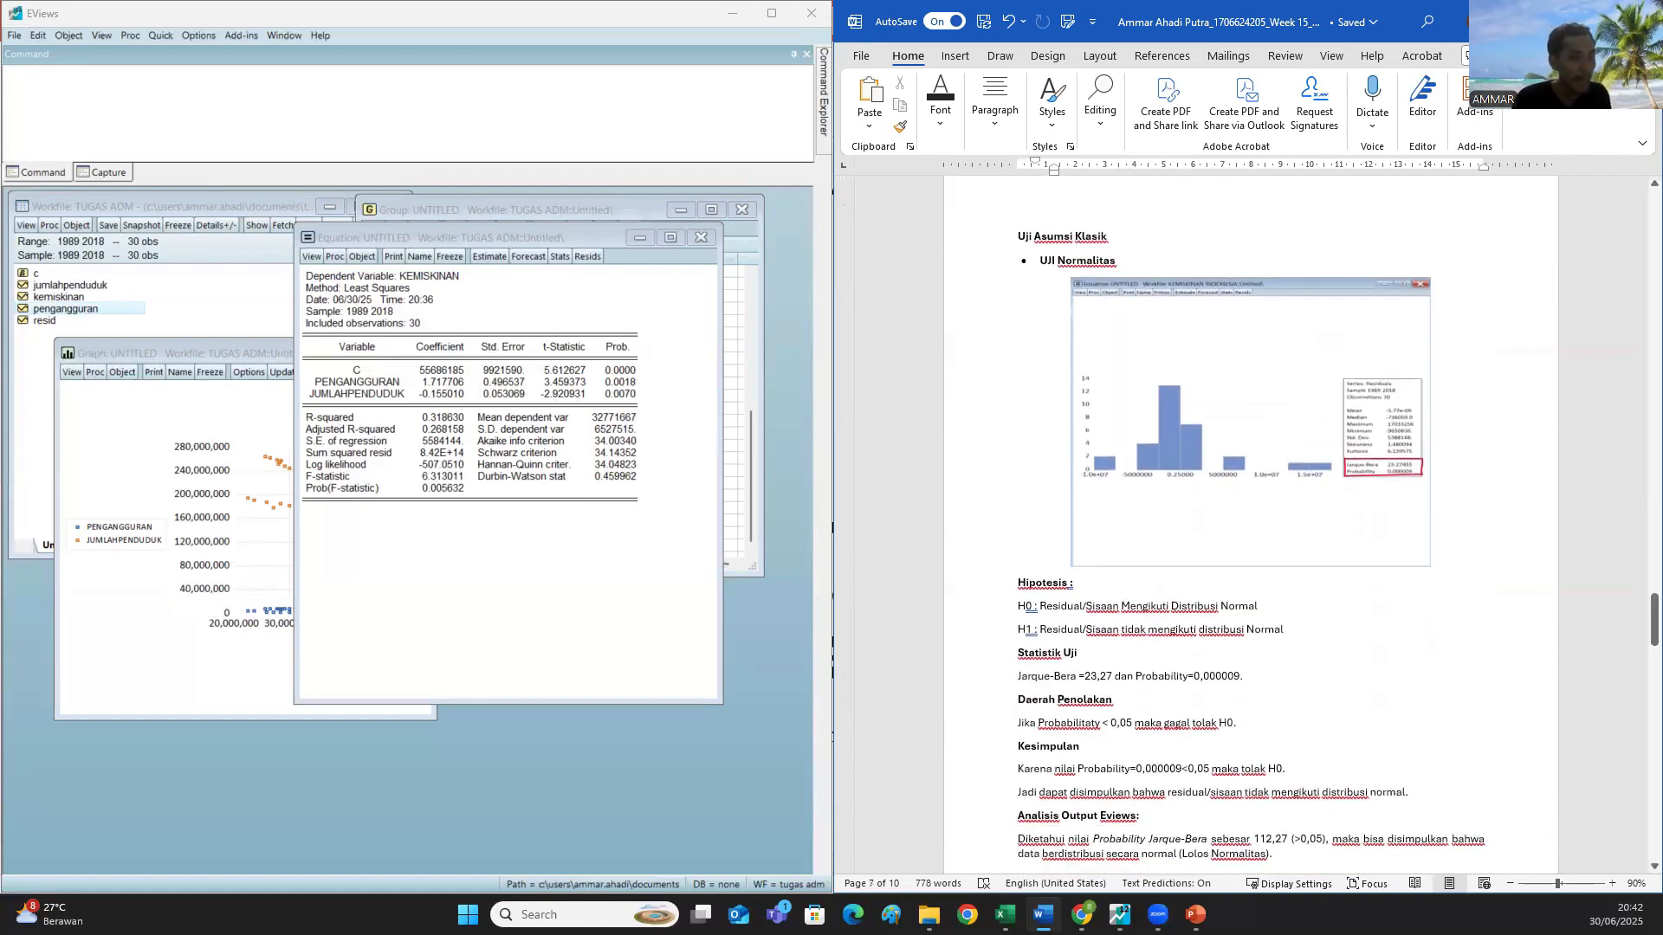
- Switch to EViews and run the Histogram - Normality Test on the residuals of the kemiskinan equation
key(alt+Tab)
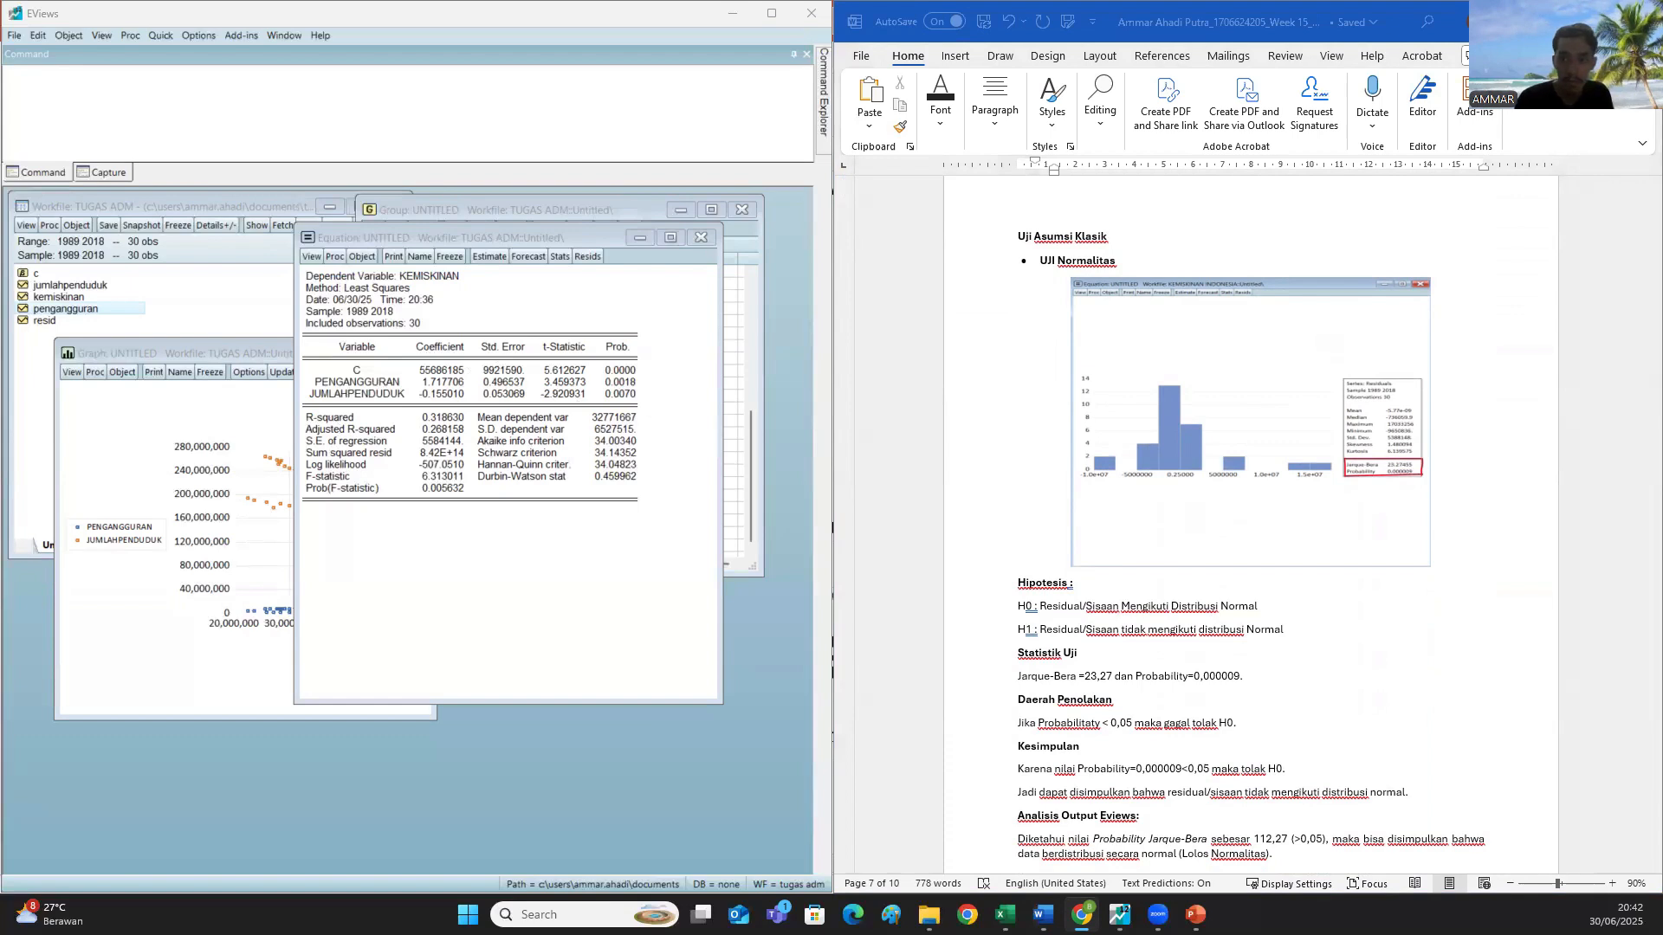
click(314, 254)
mouse_move(362, 396)
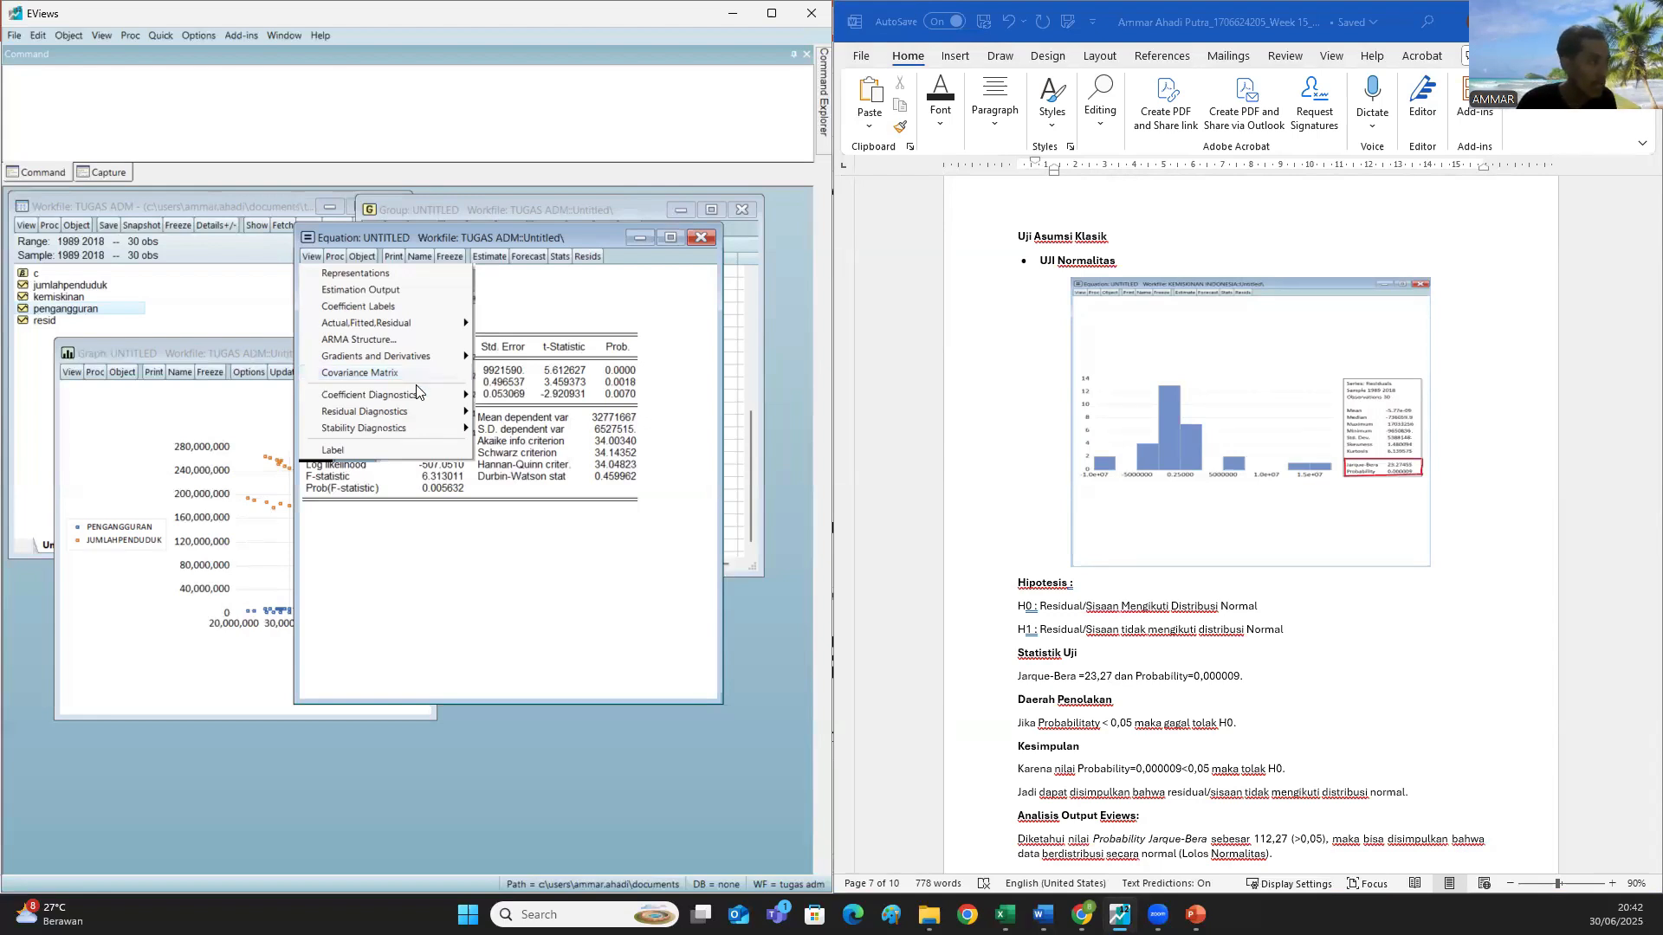
mouse_move(414, 414)
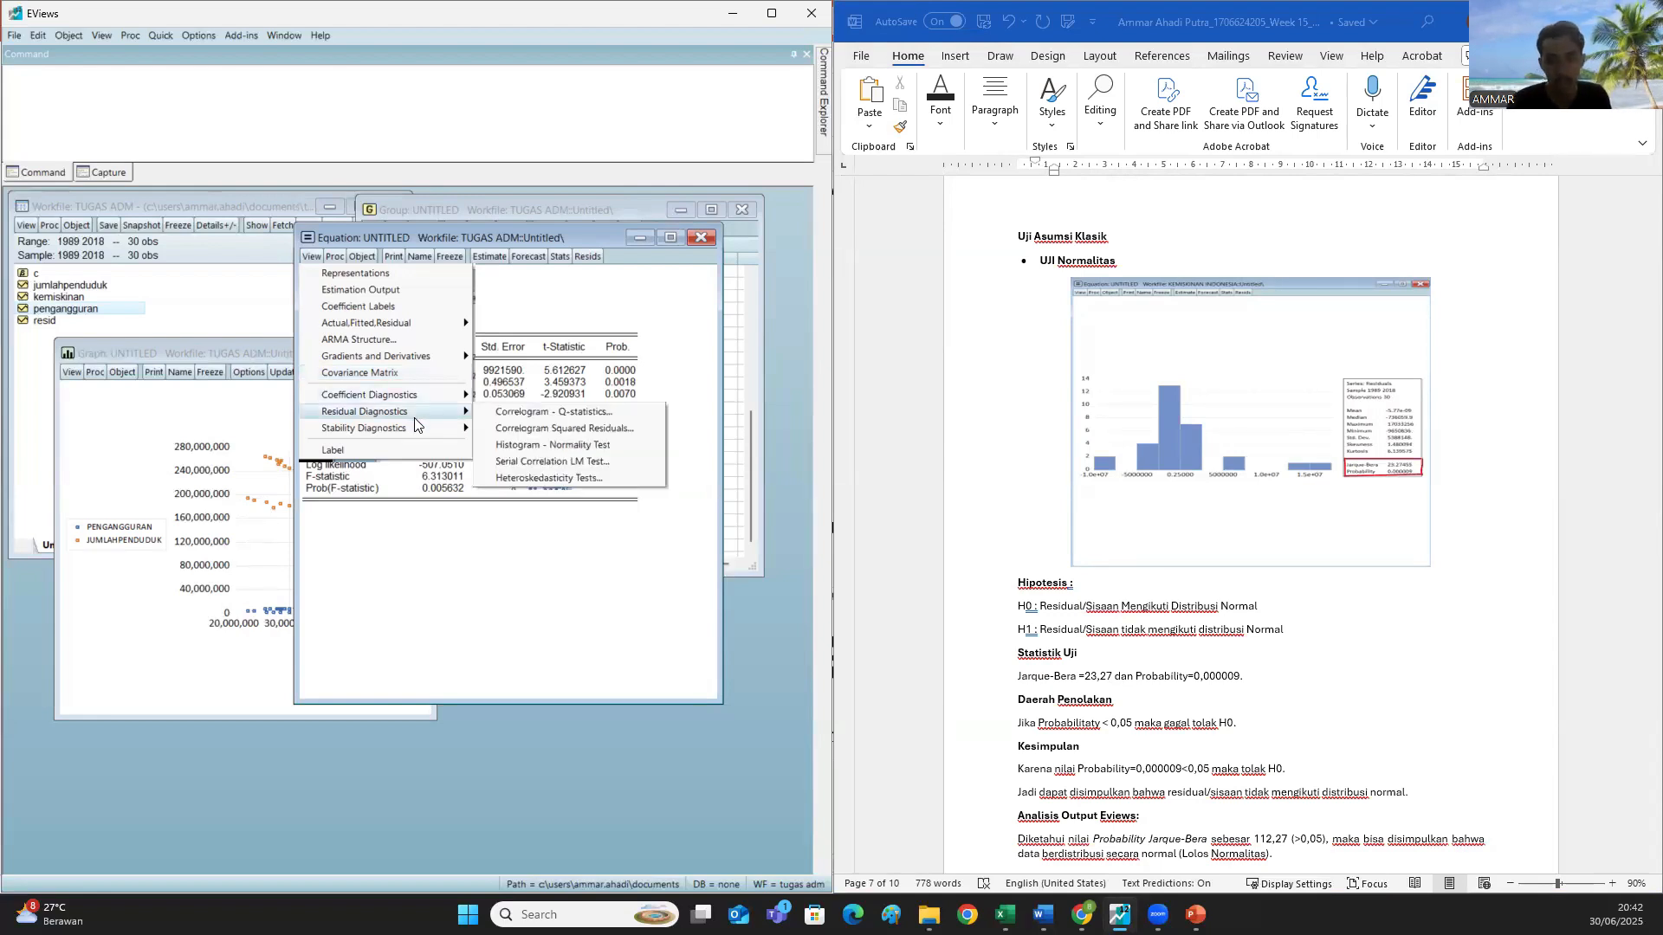
click(530, 447)
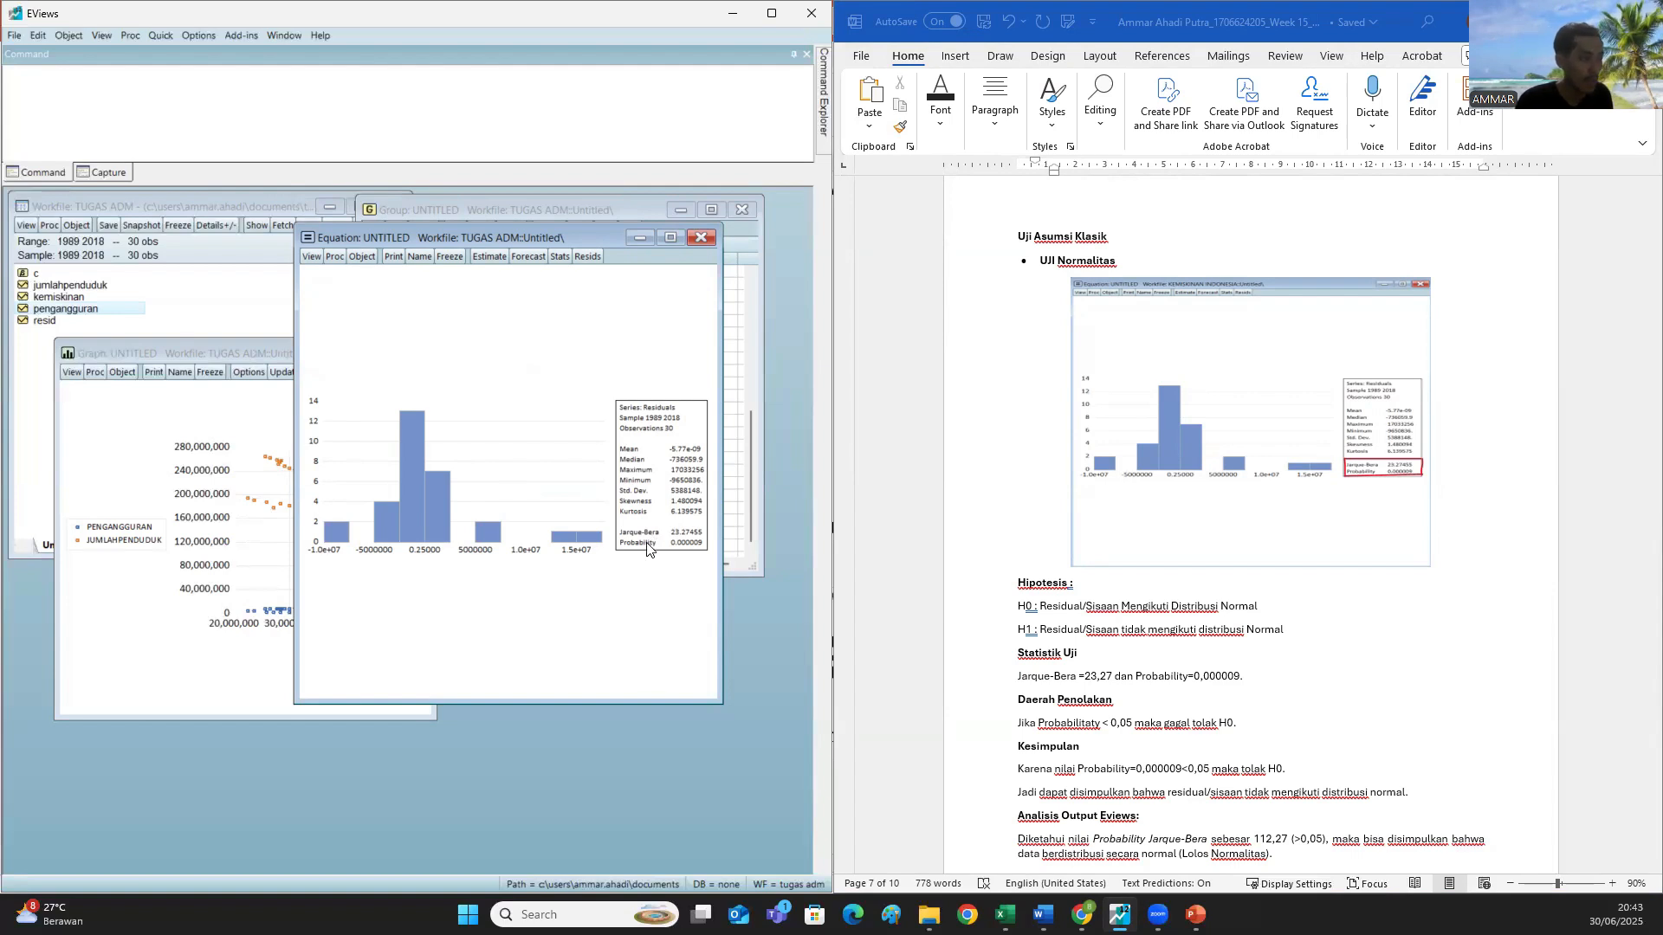
- In the Word report's normality test rejection rule under Daerah Penolakan, delete "gagal" so it reads "maka tolak H0"
scroll(1213, 623, down, 2)
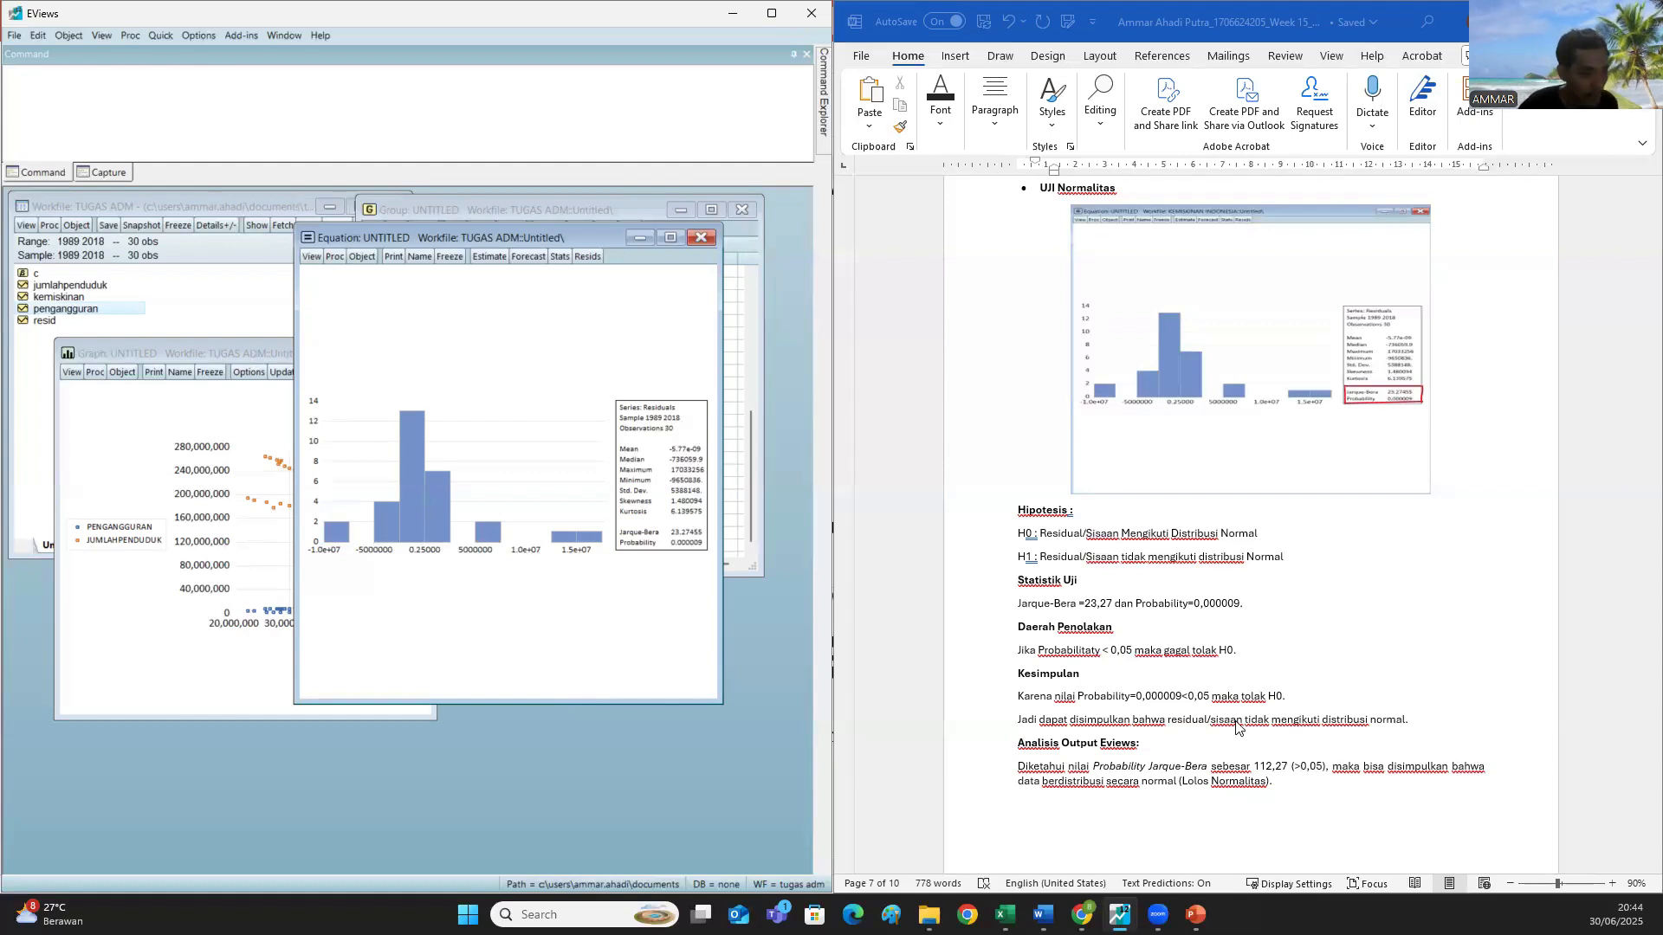
click(1214, 696)
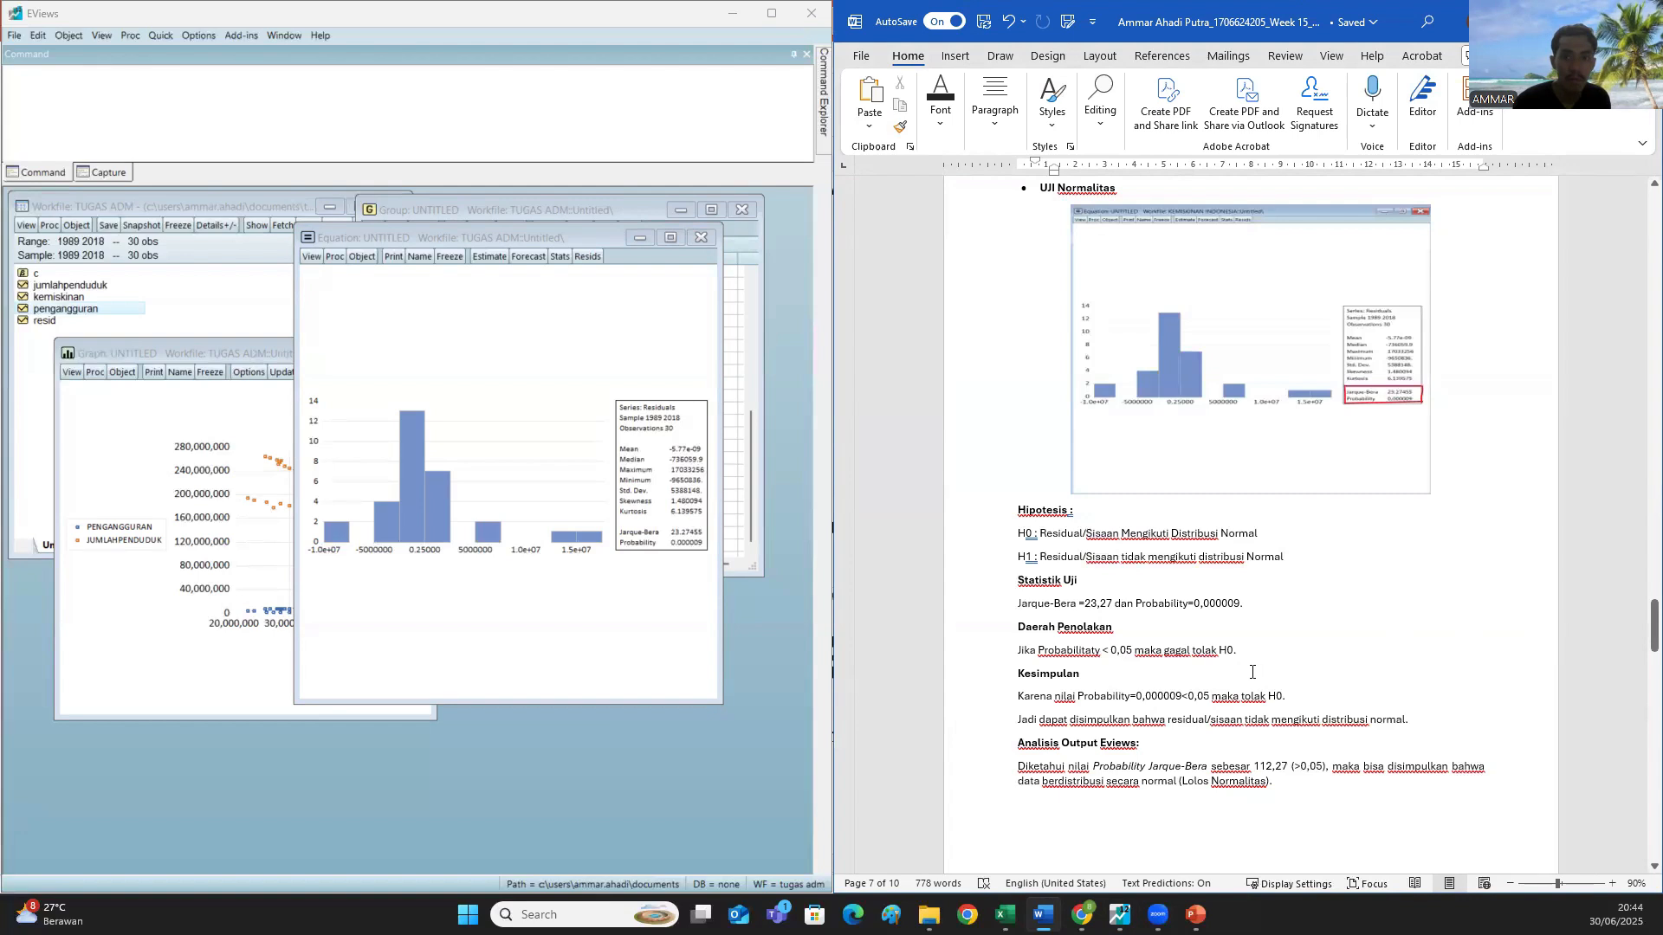
double_click(1180, 651)
key(BackSpace)
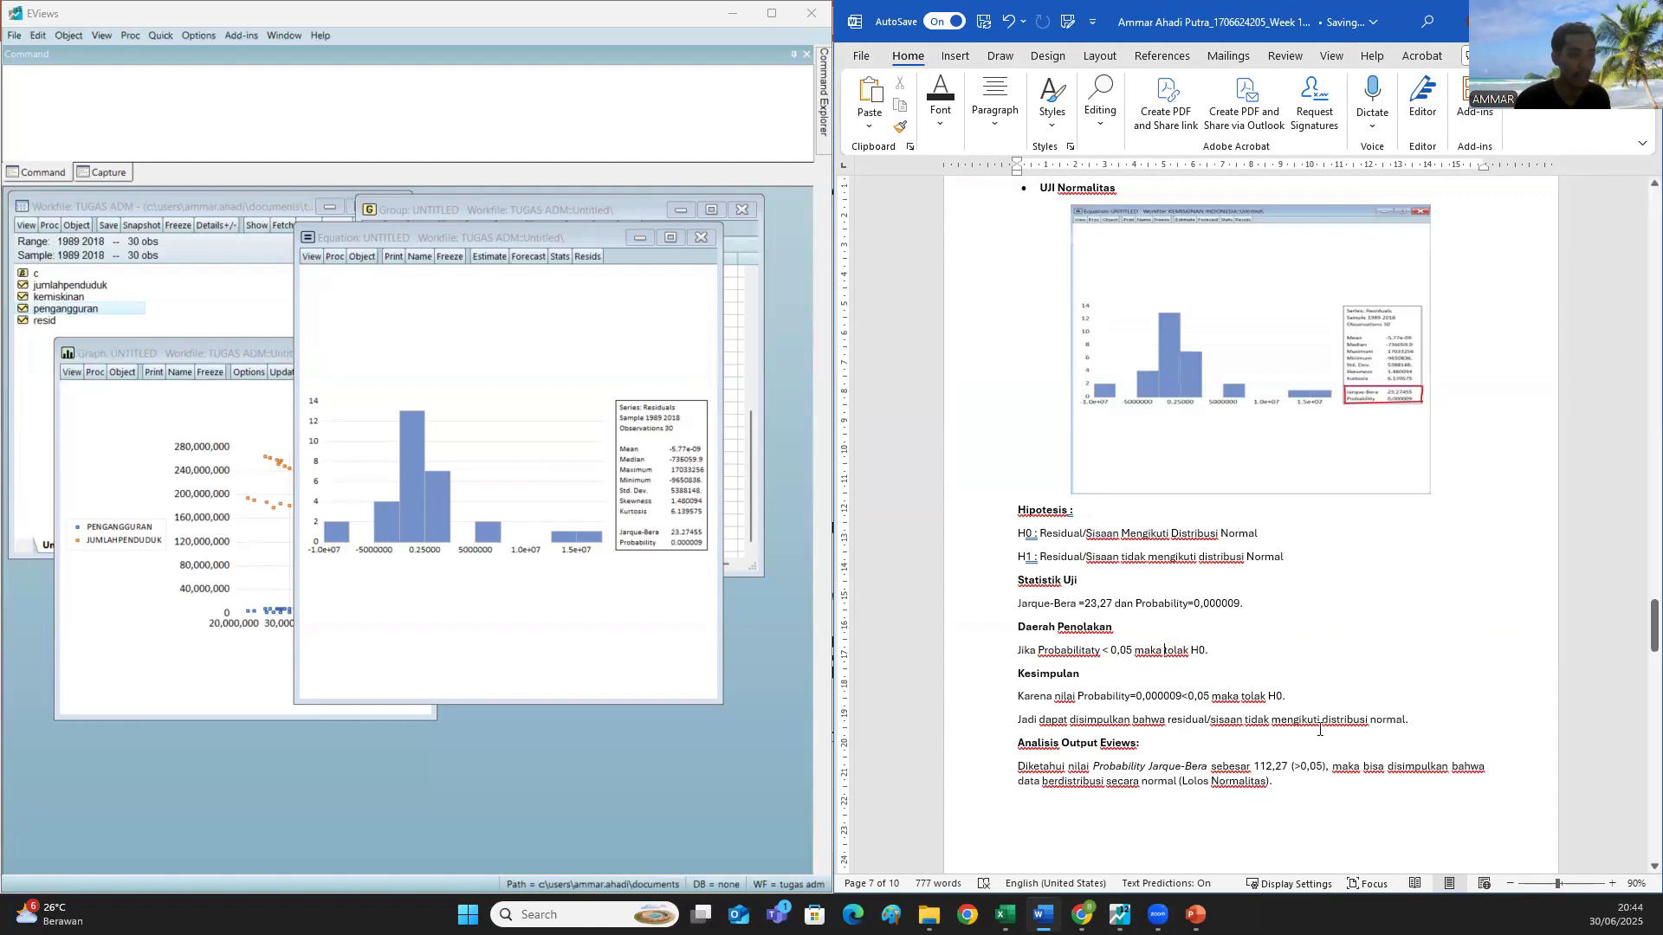
- Go to the report's heteroskedasticity section, then display the Variance Inflation Factors of the kemiskinan equation in EViews
scroll(1320, 731, down, 15)
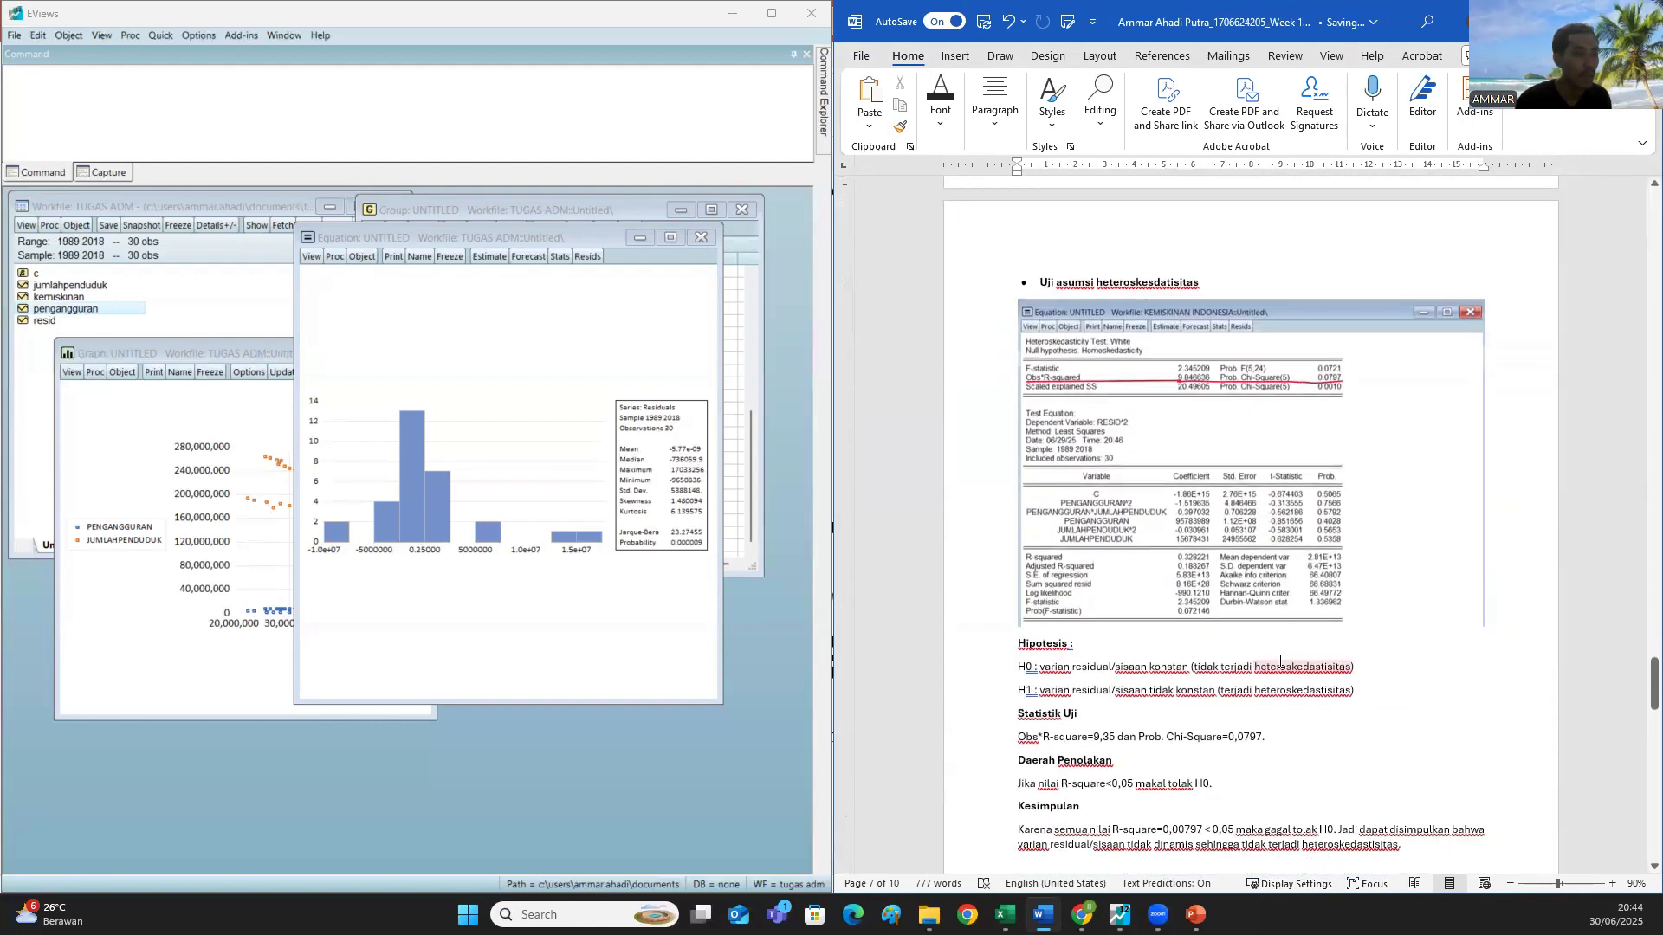
scroll(1279, 660, down, 2)
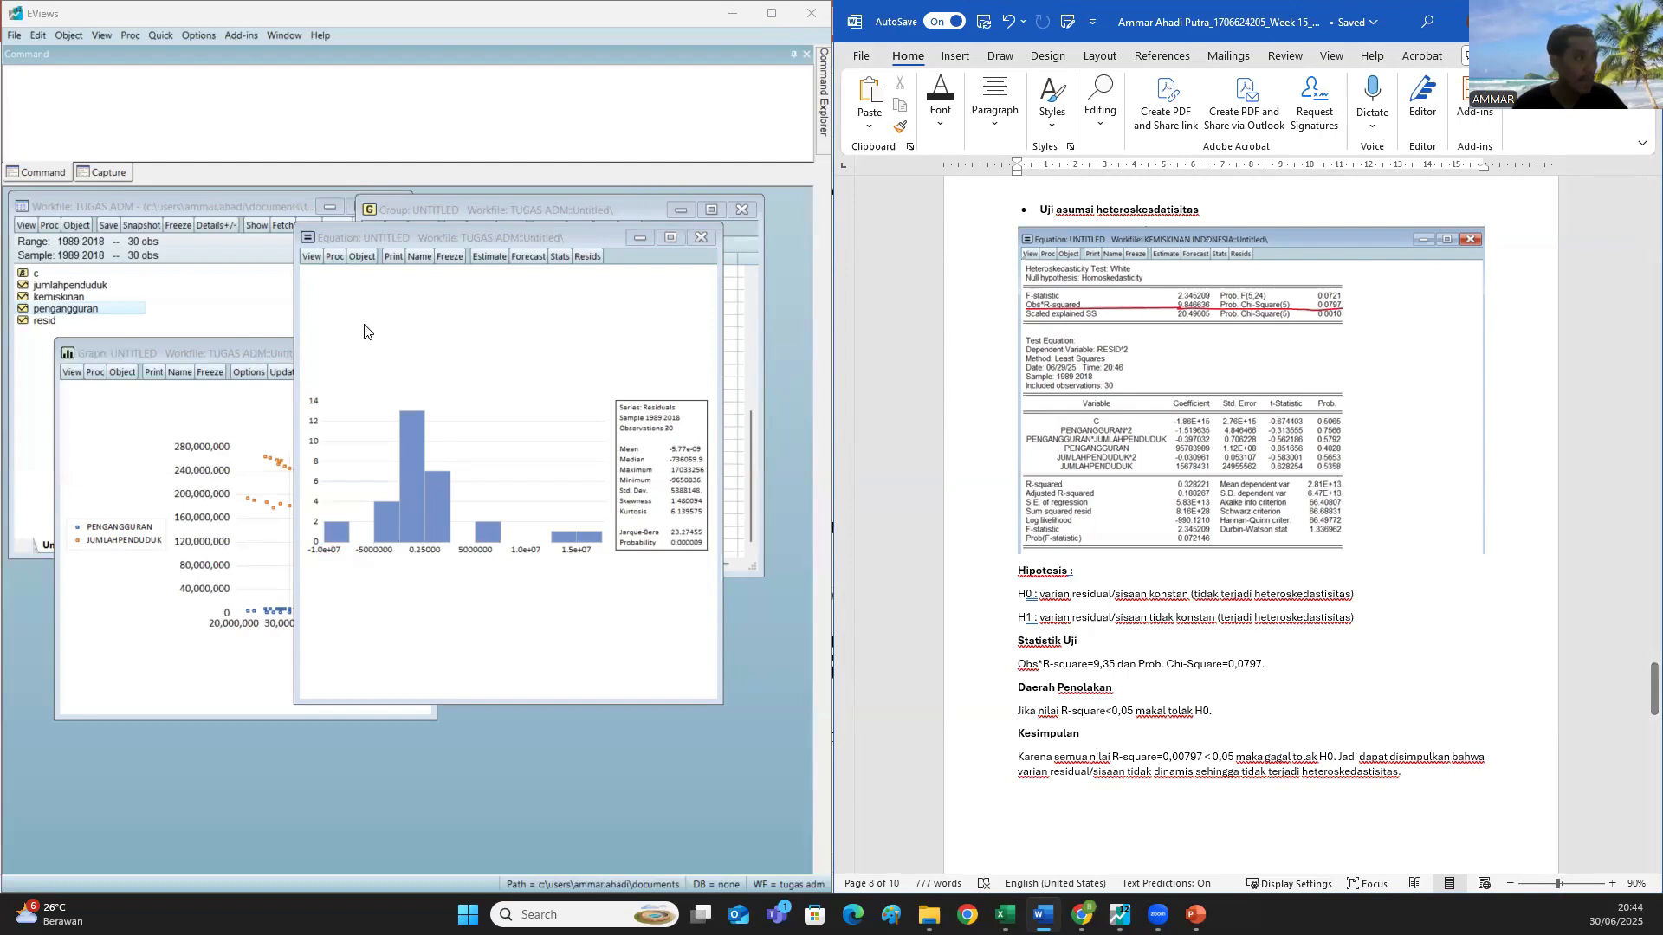
click(311, 258)
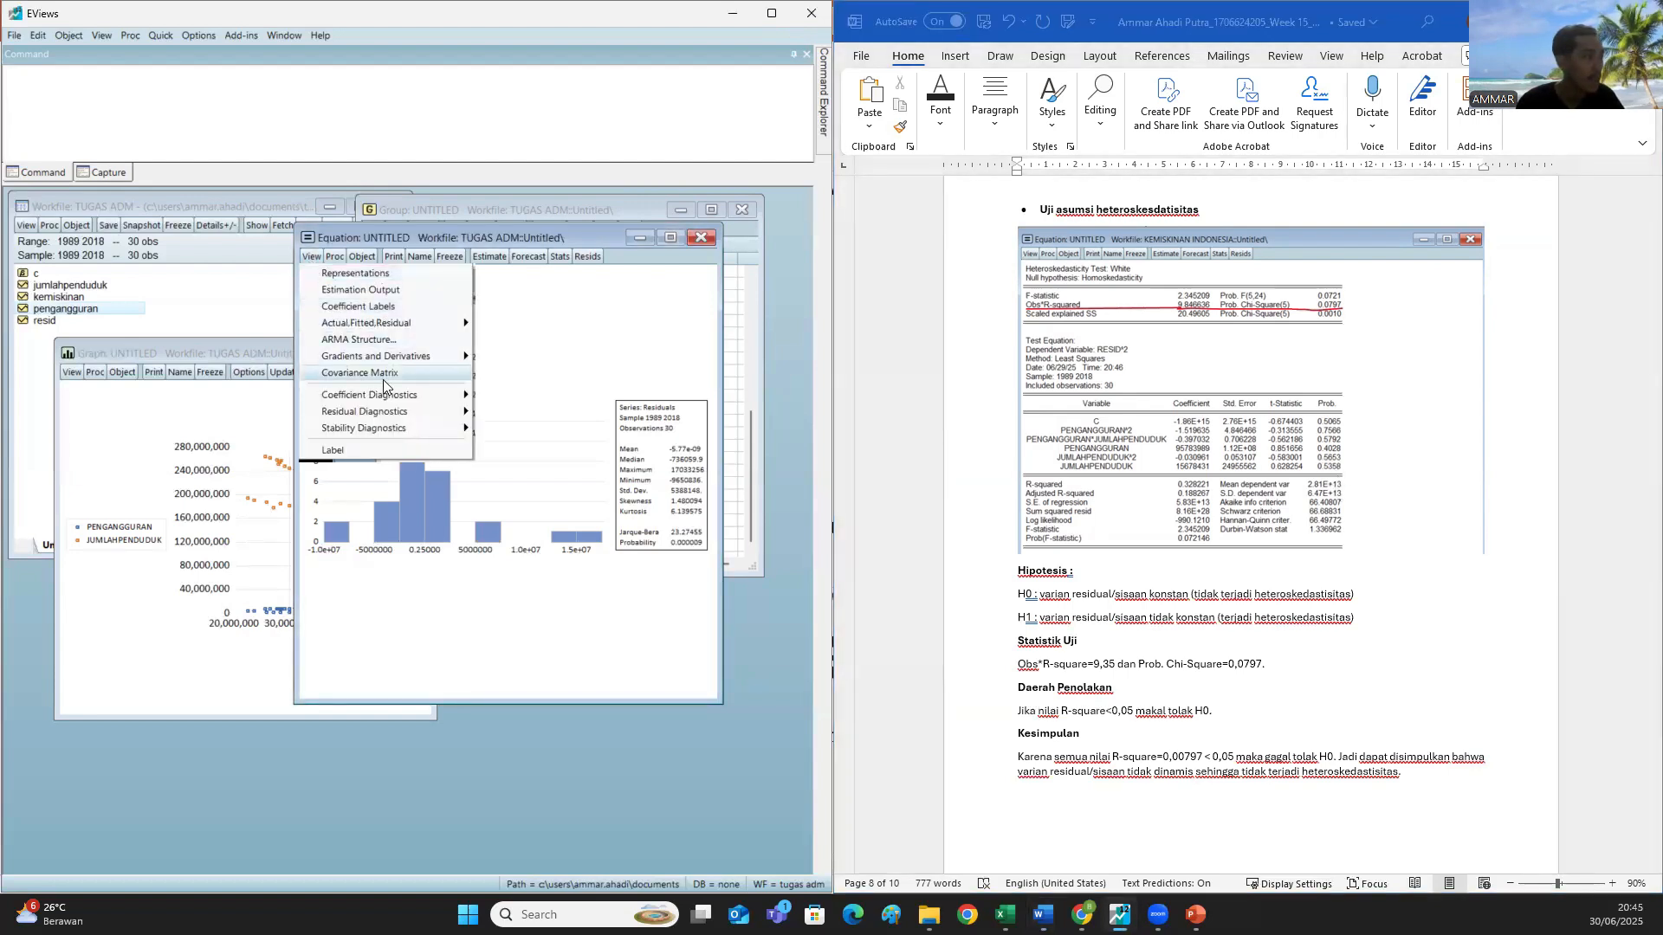
mouse_move(385, 399)
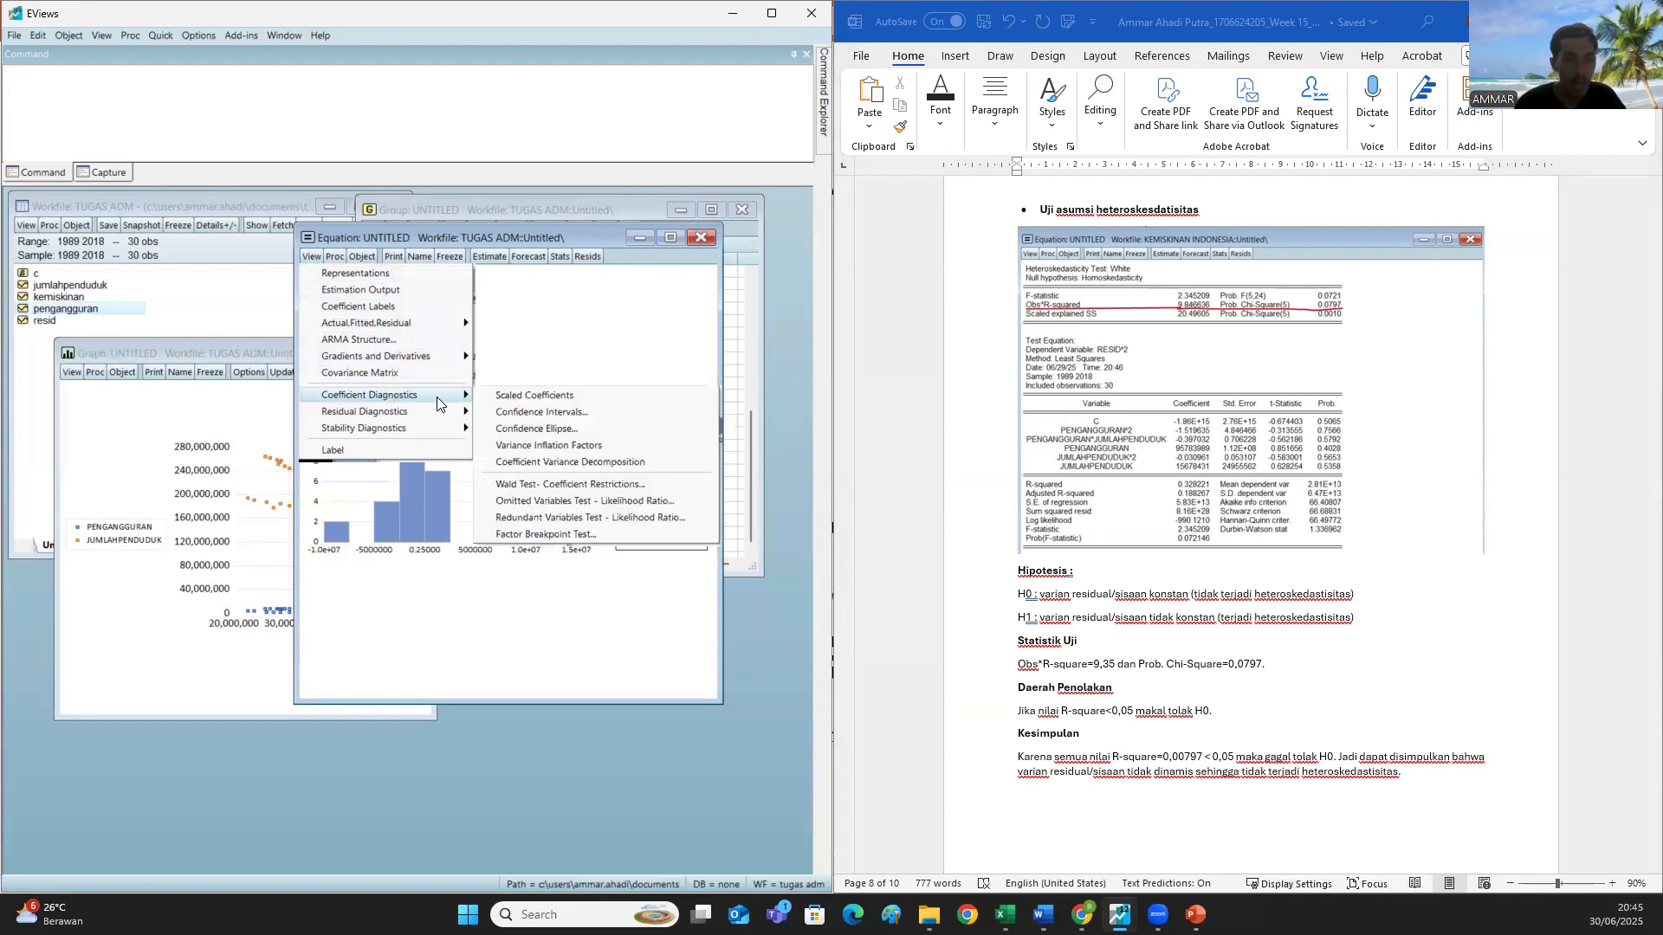
click(587, 446)
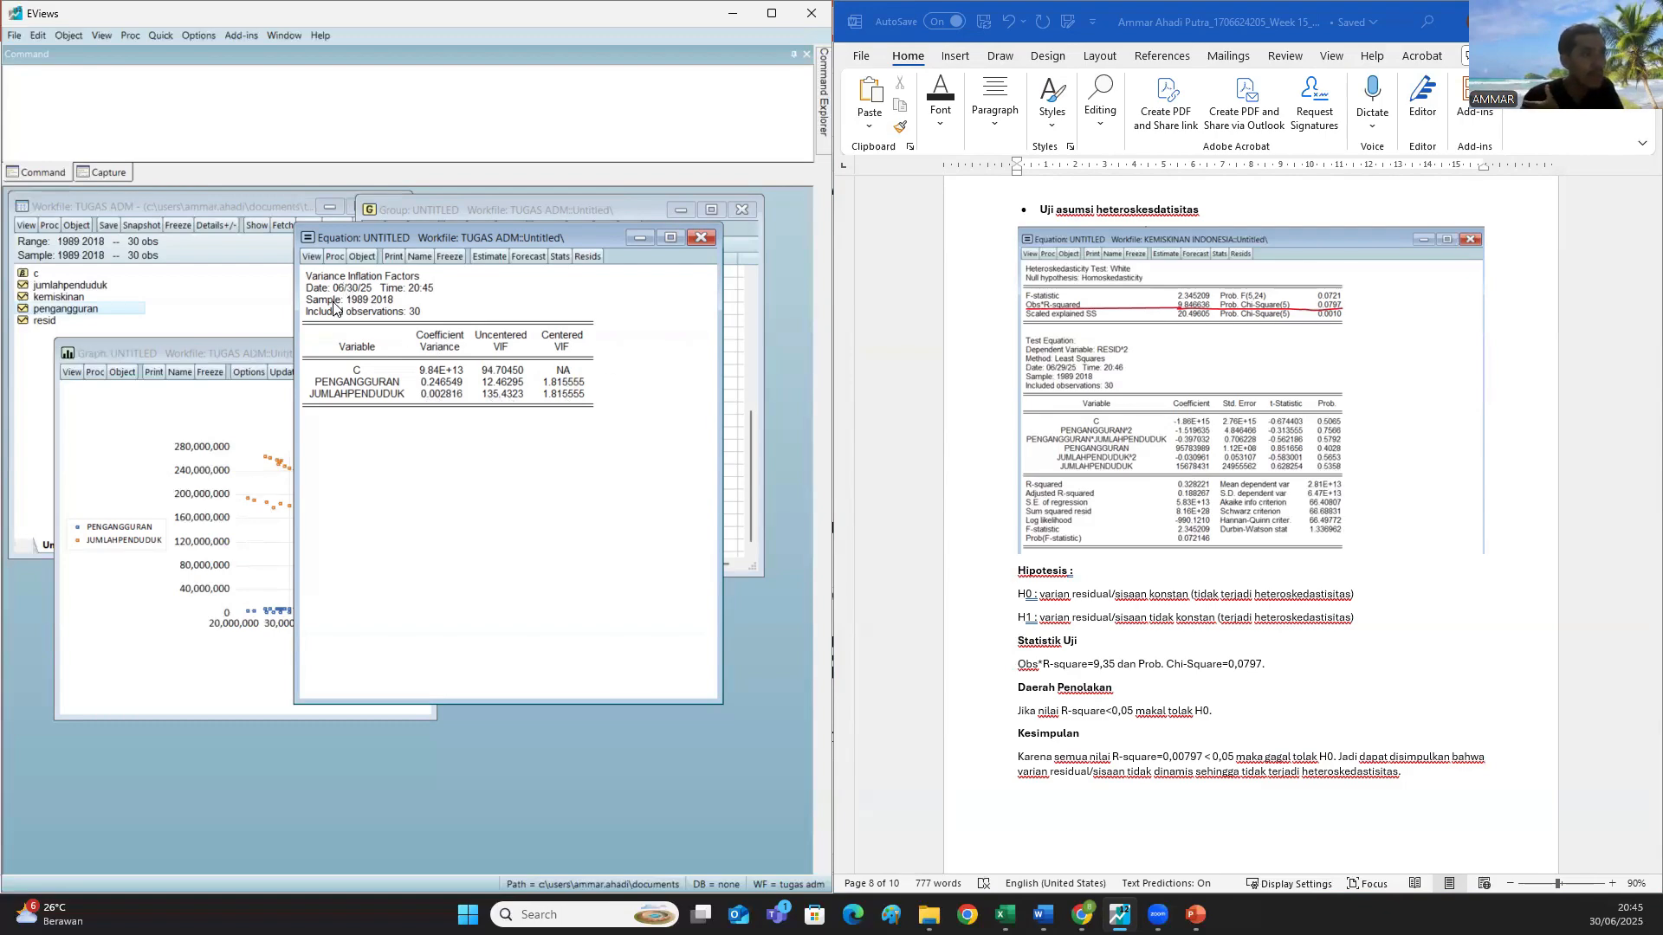
- Compare the report's Uji Multikolonieritas section with the Variance Inflation Factors output and return to the heteroskedasticity conclusion
scroll(1380, 523, down, 10)
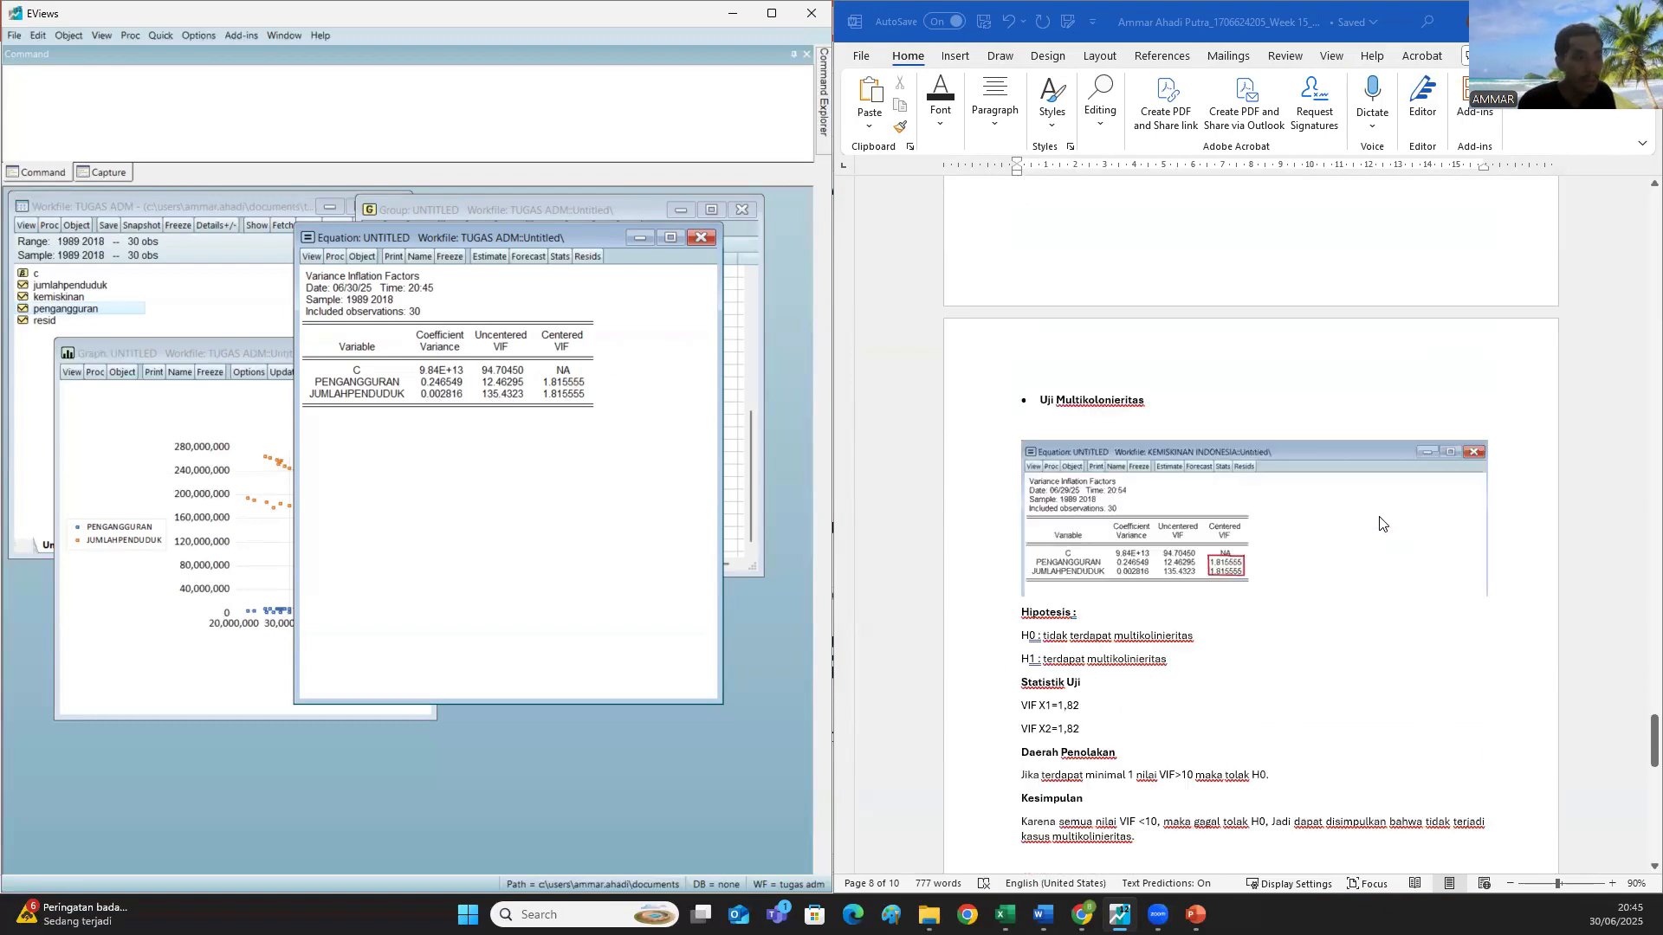
scroll(1380, 524, down, 10)
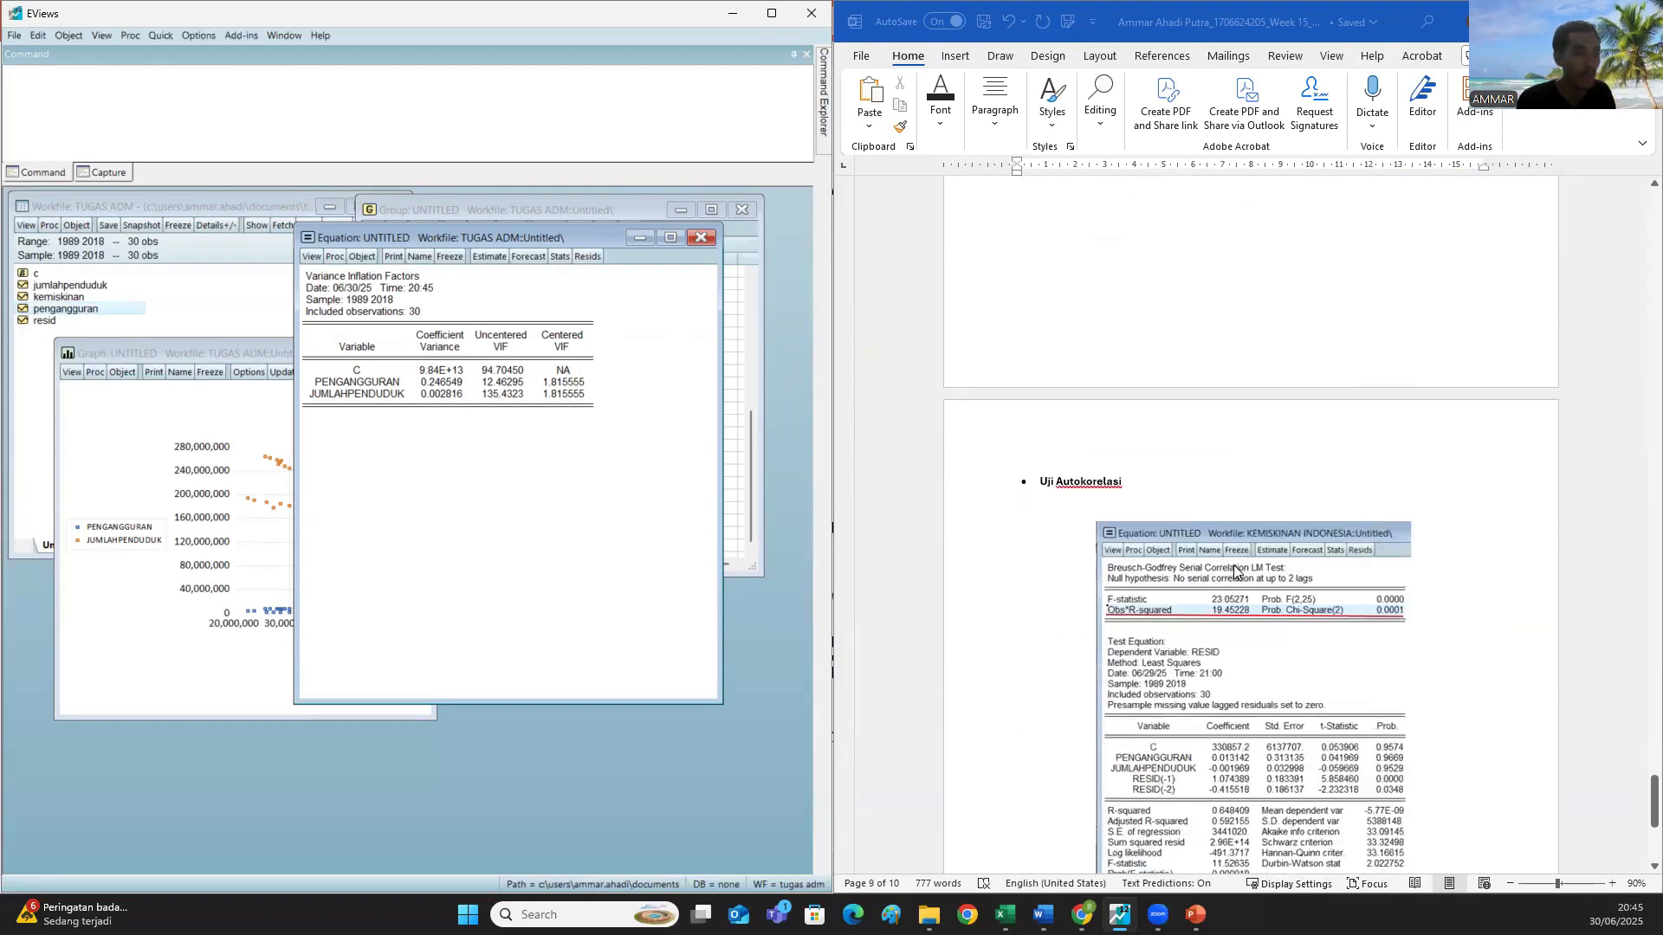
scroll(1232, 563, down, 3)
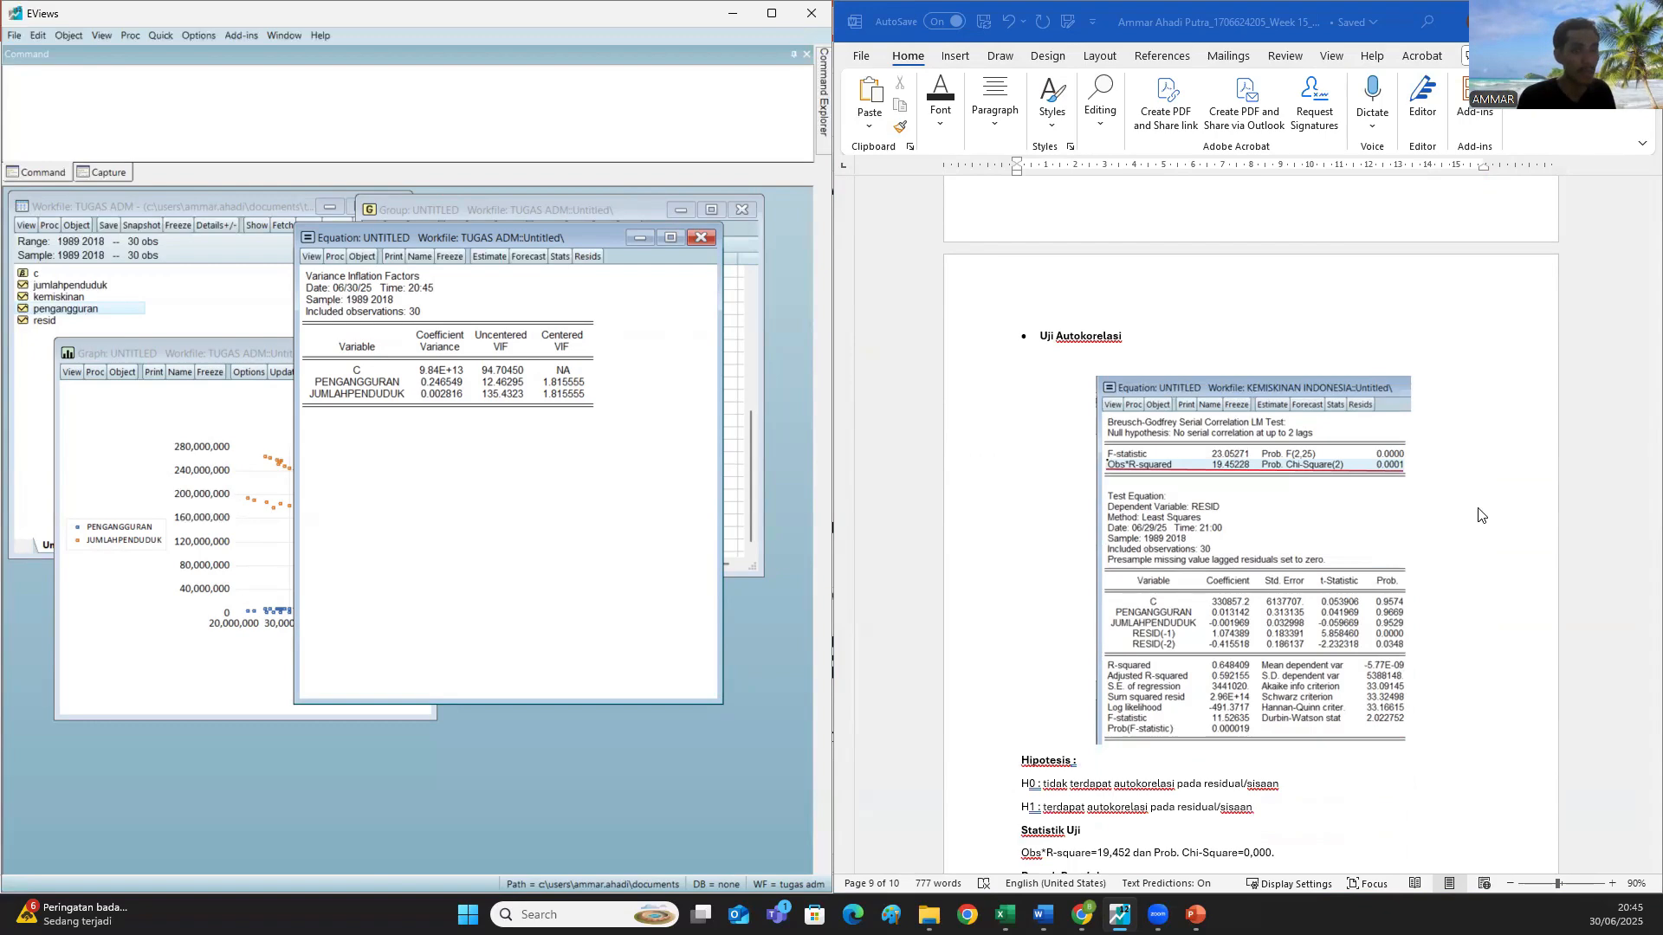
scroll(1421, 523, up, 8)
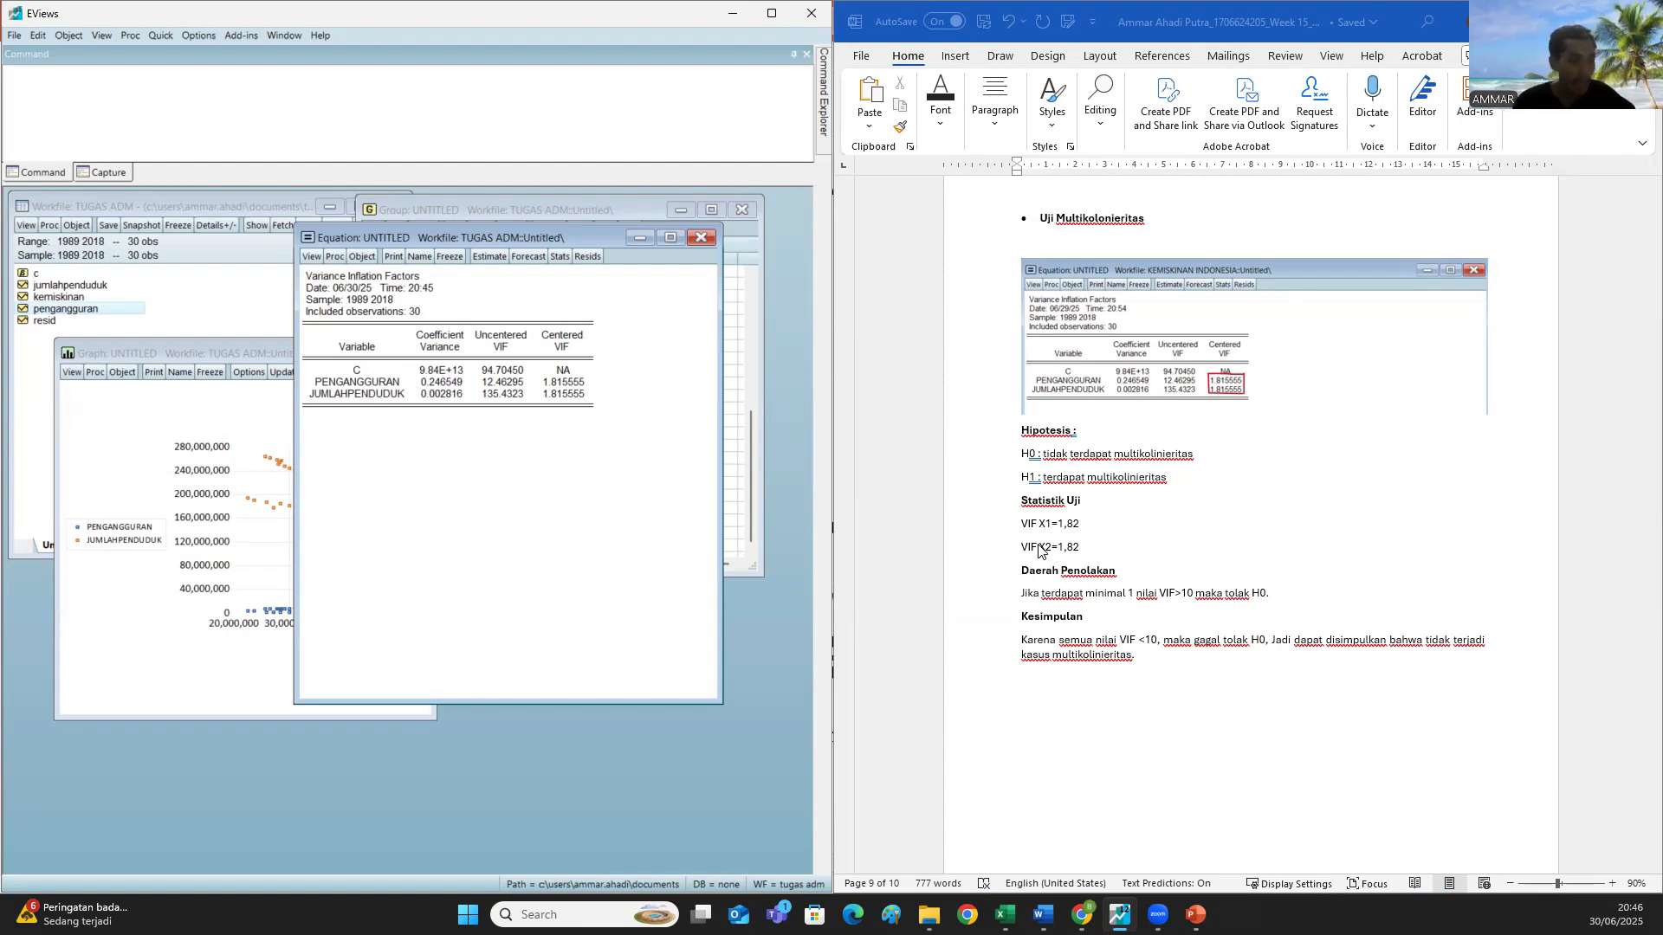
click(1023, 641)
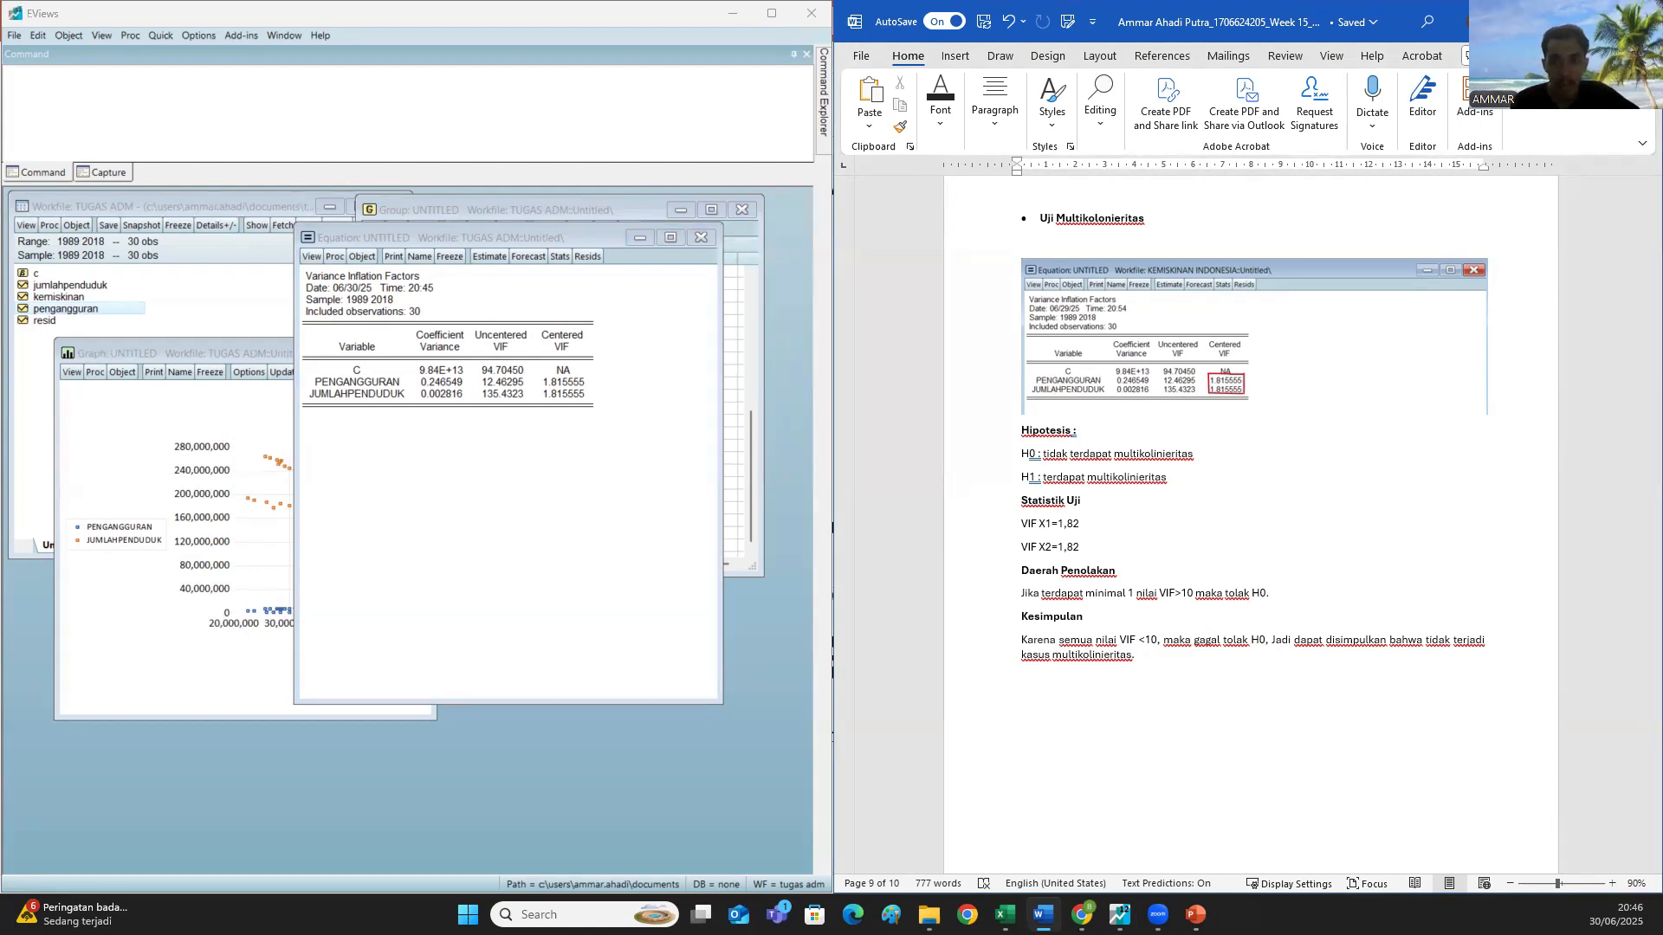
scroll(1221, 438, up, 8)
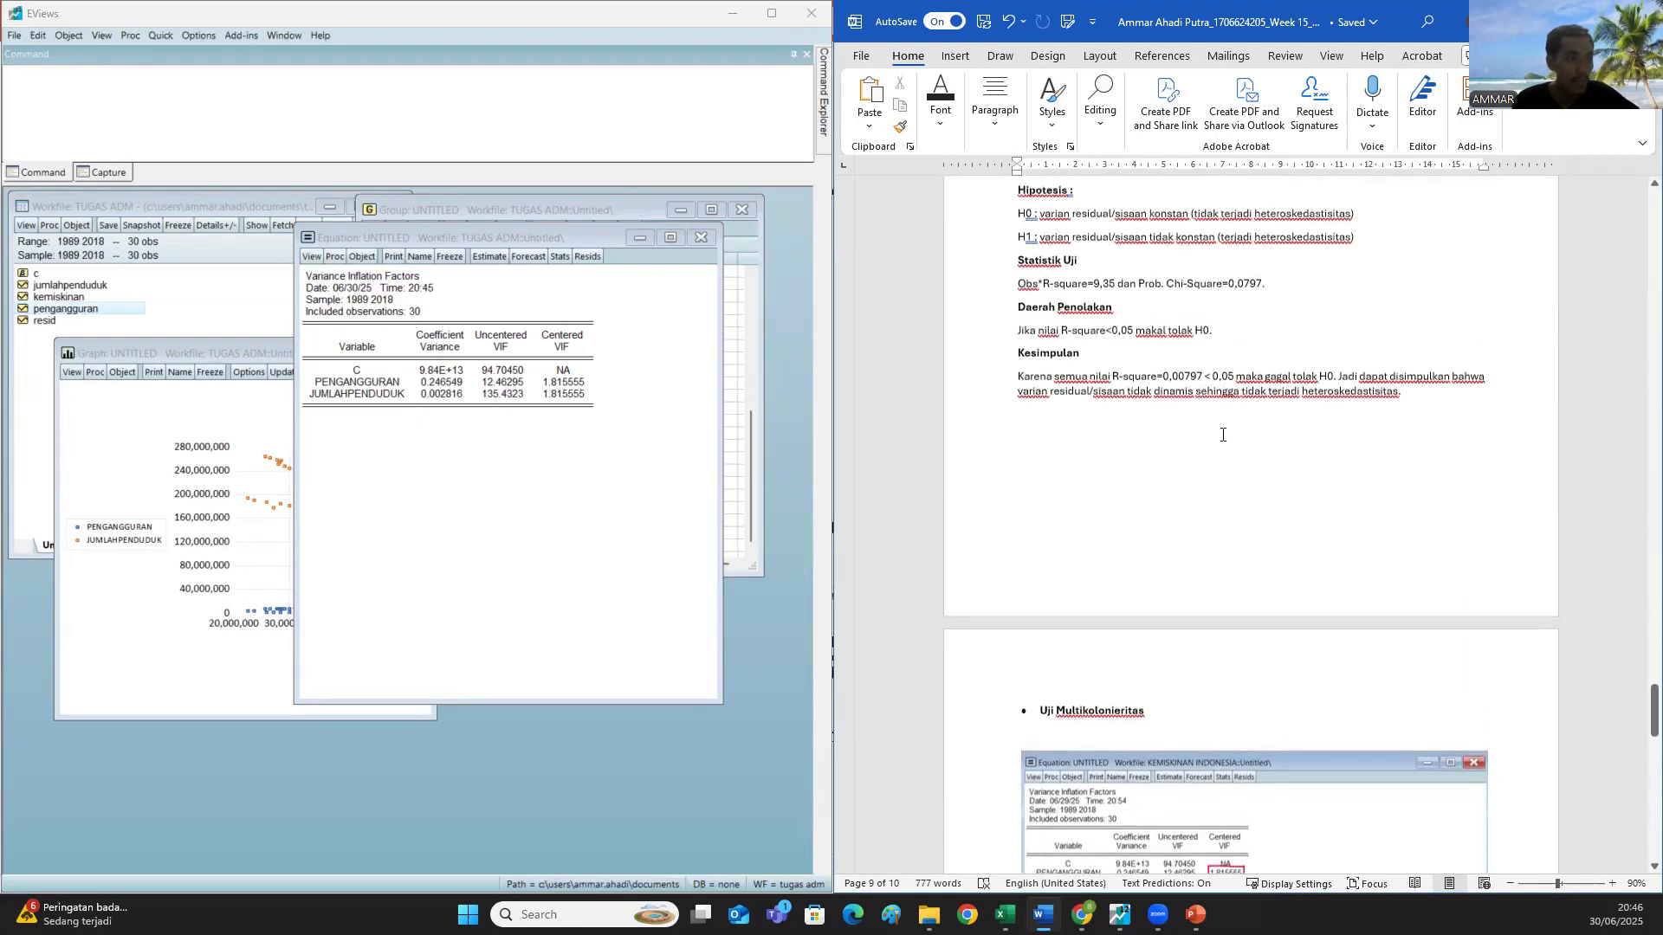
- Return to the report's heteroskedasticity section and run the White heteroskedasticity test with cross terms on the kemiskinan equation in EViews
scroll(1221, 438, up, 3)
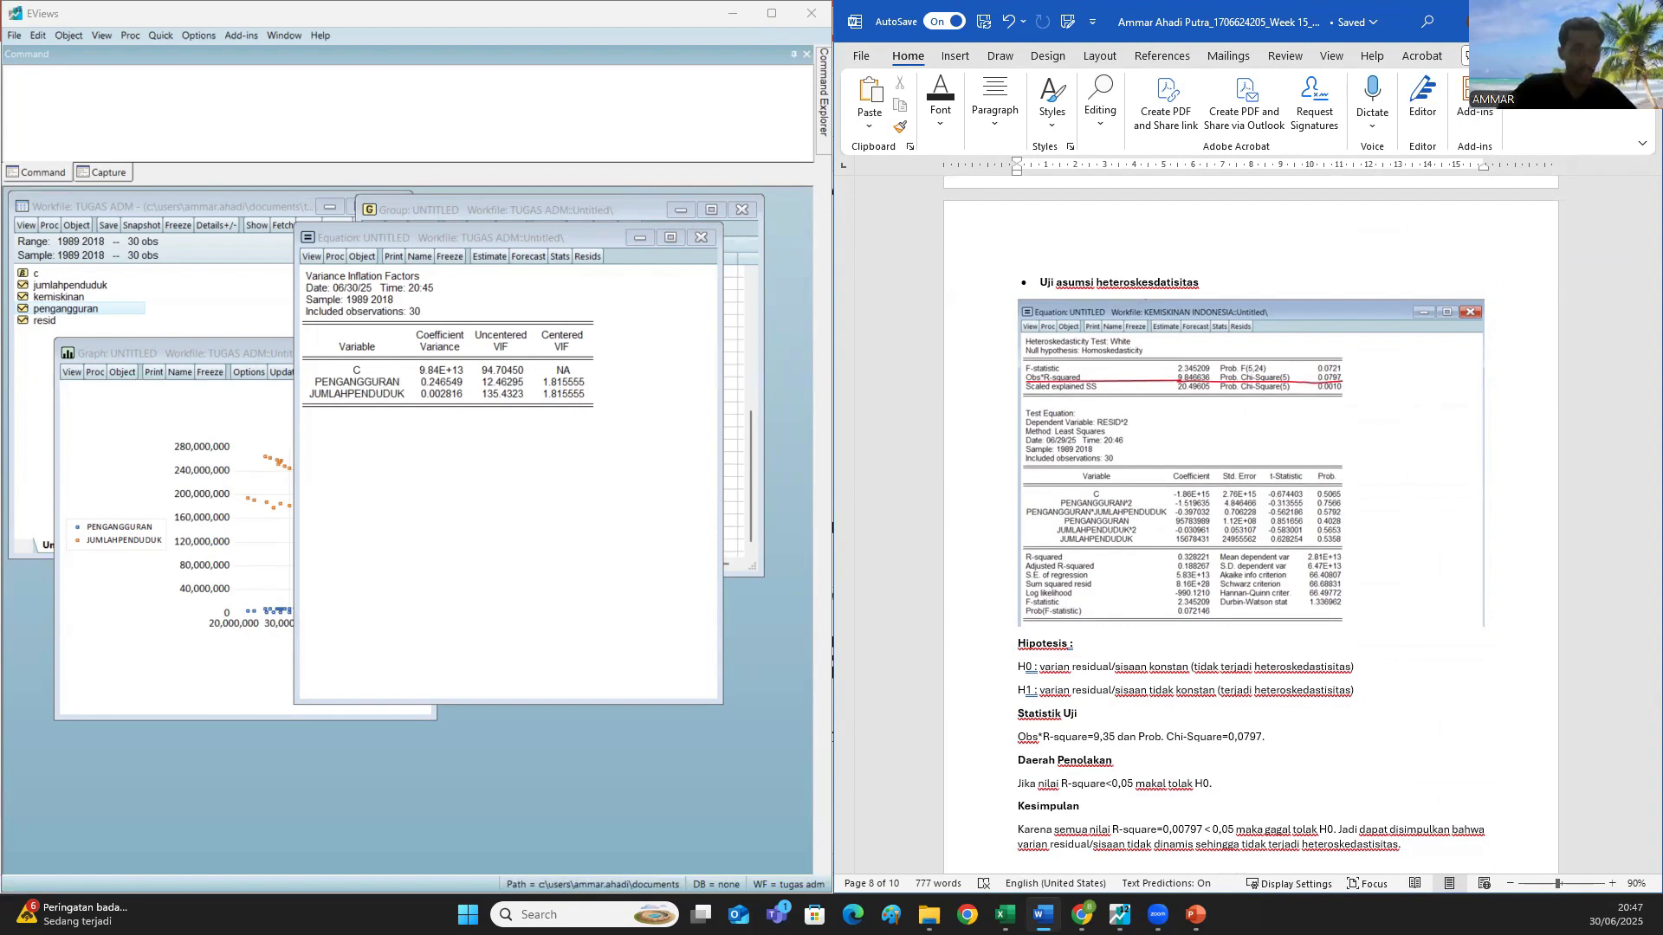
click(311, 256)
mouse_move(401, 414)
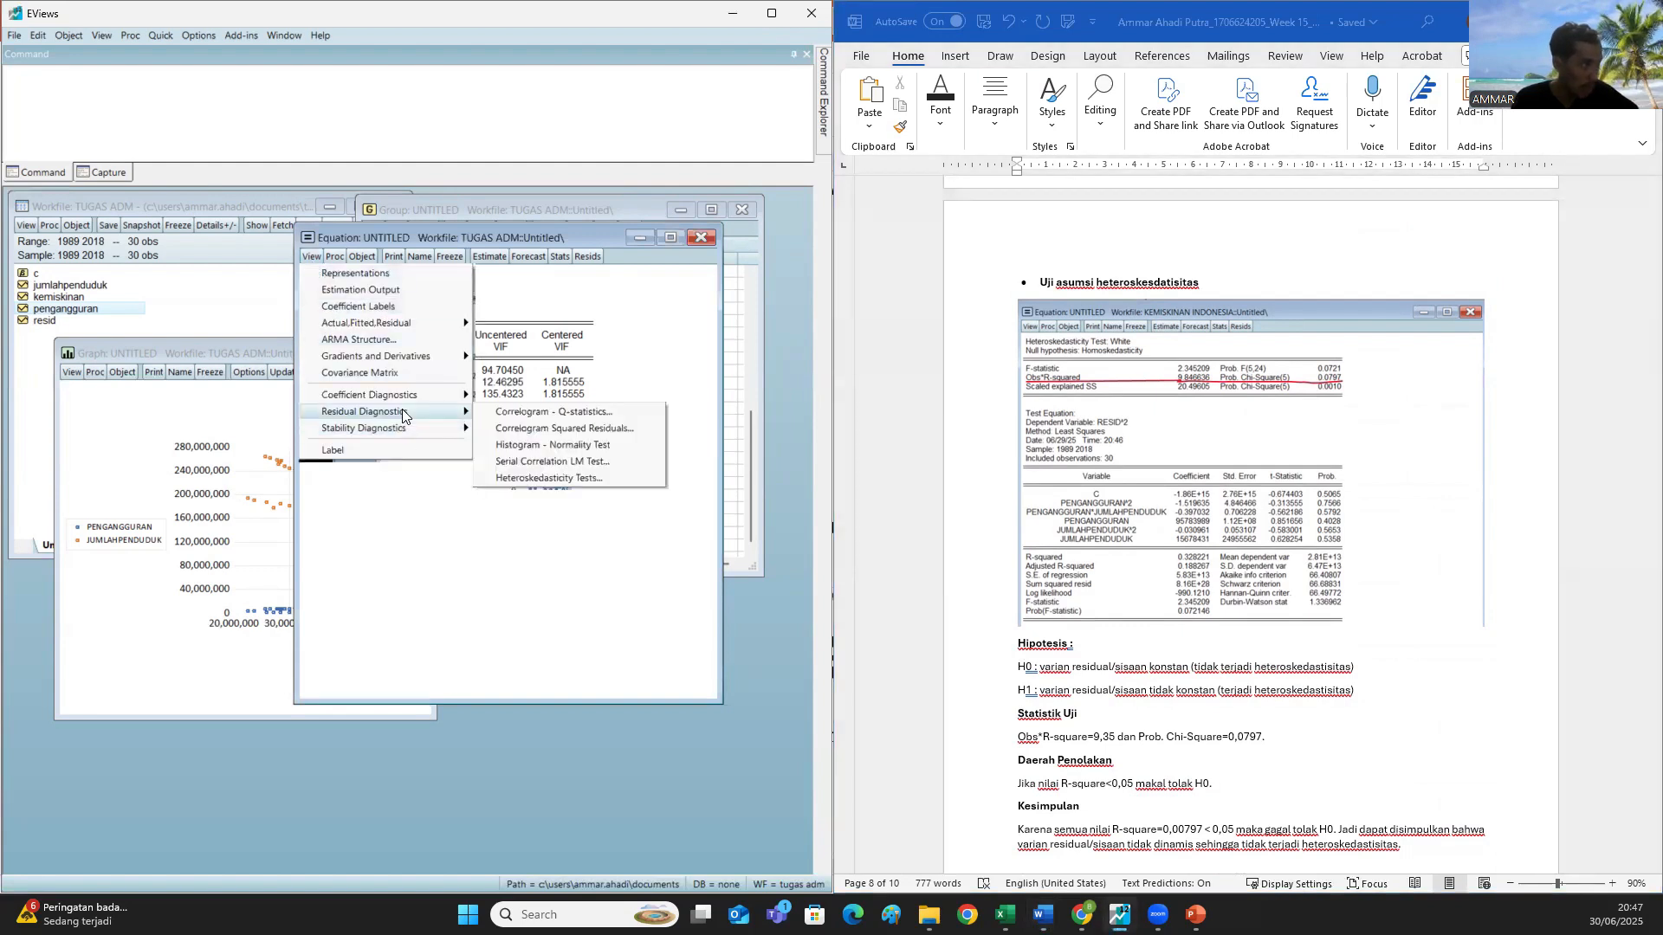
click(551, 478)
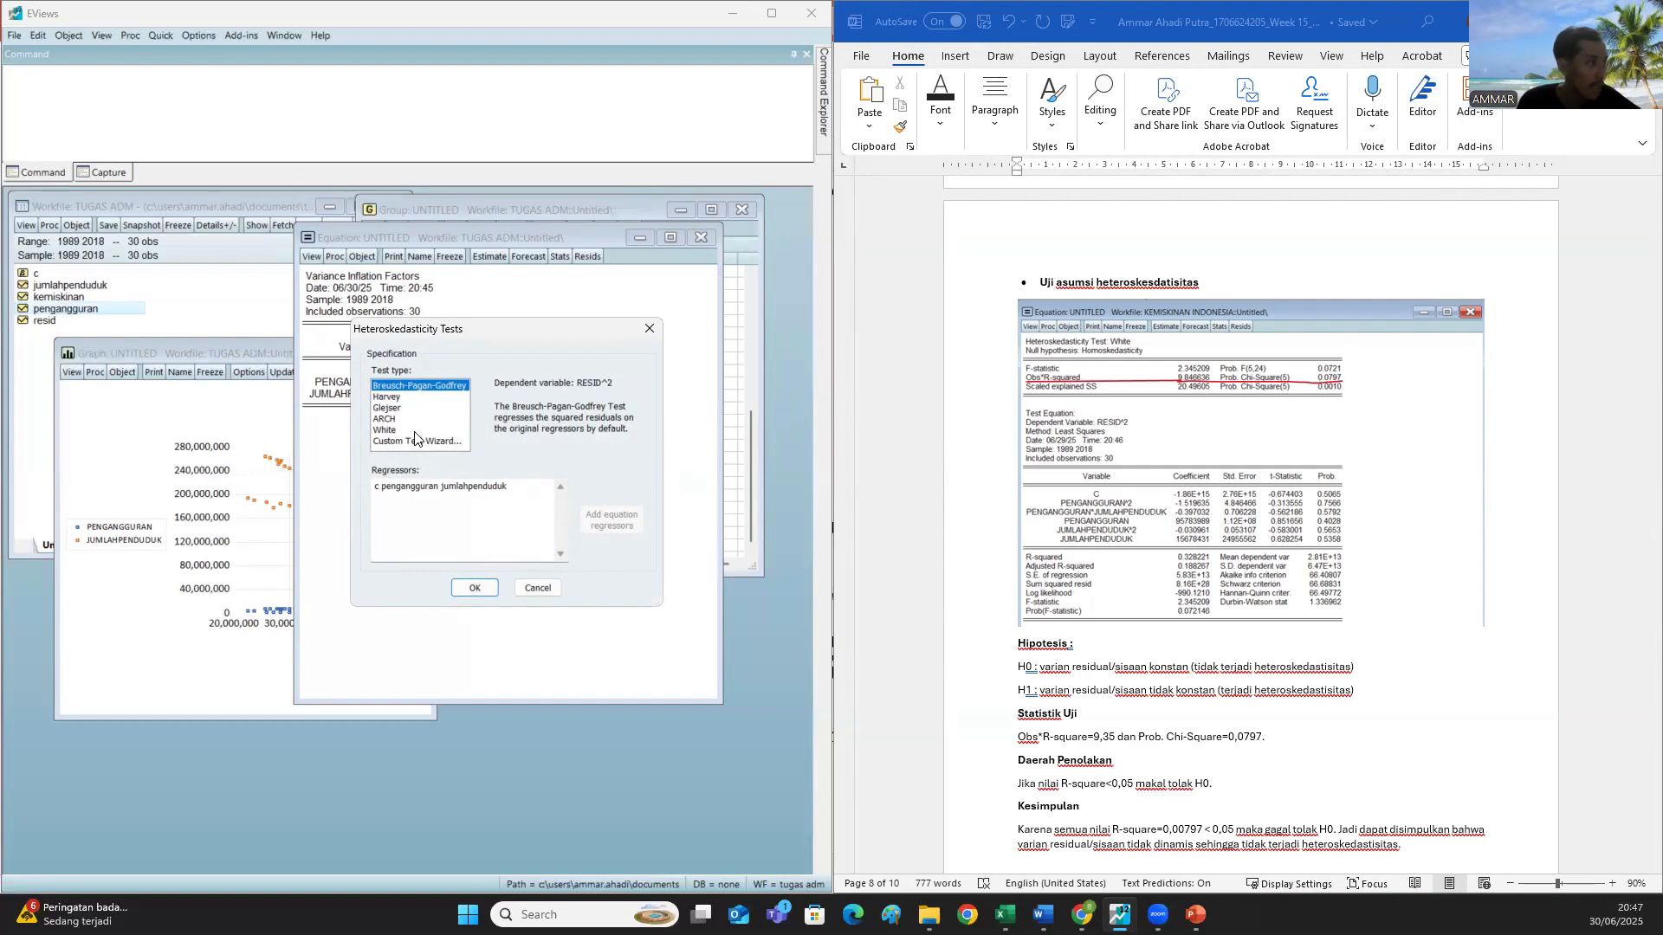
click(398, 430)
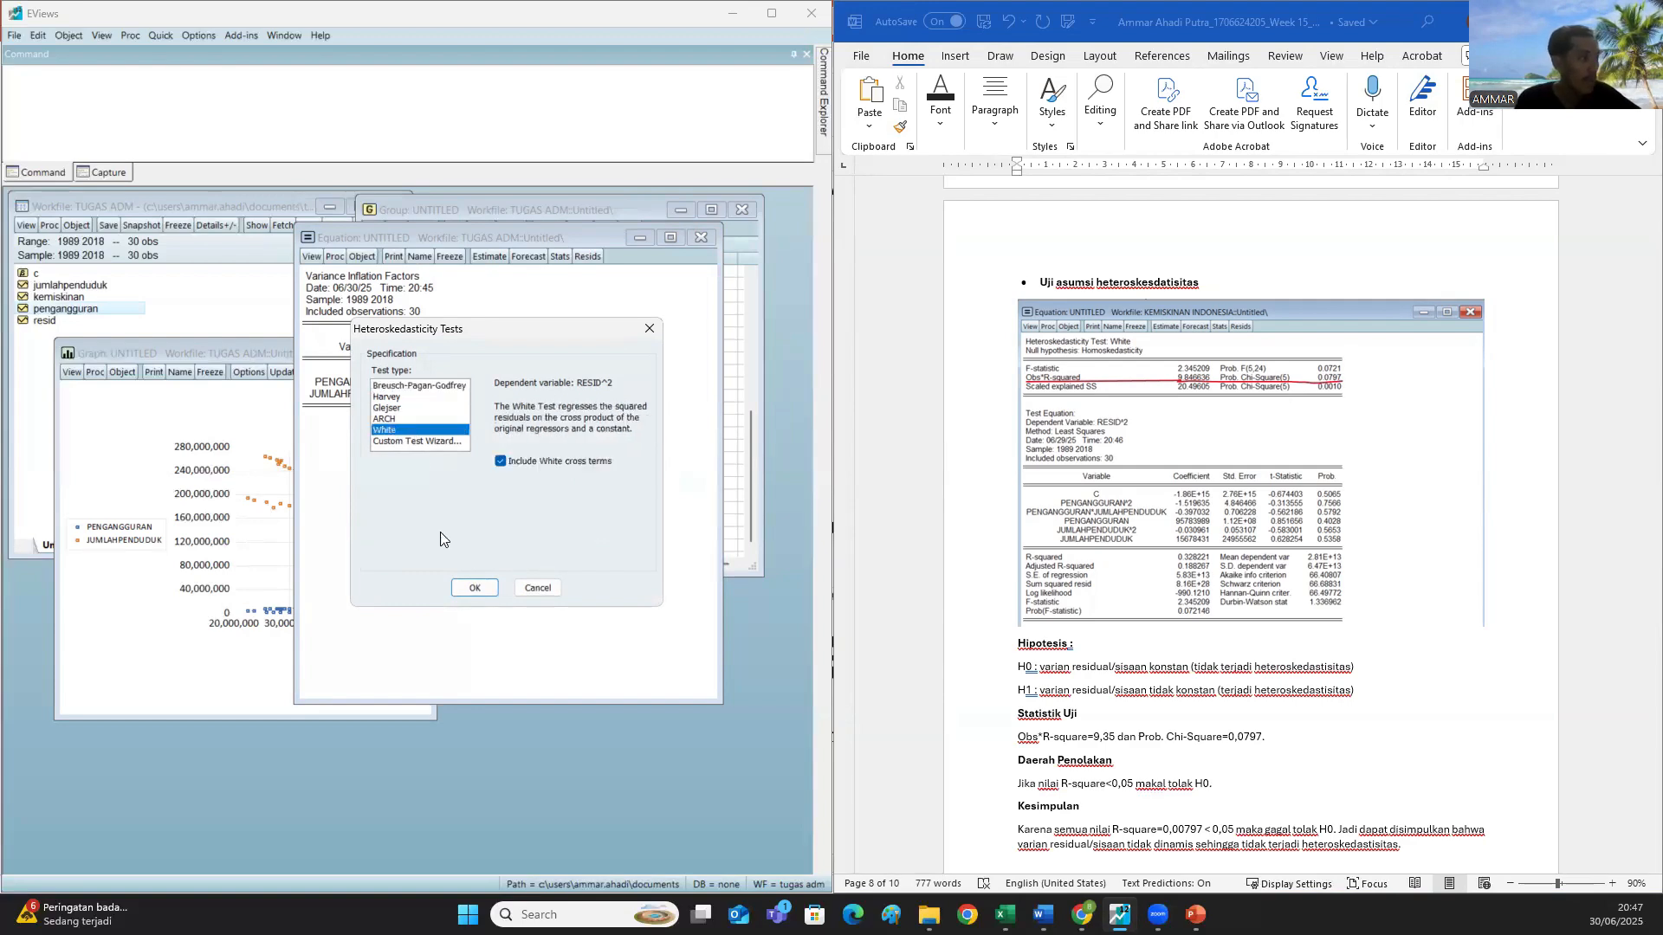
click(478, 588)
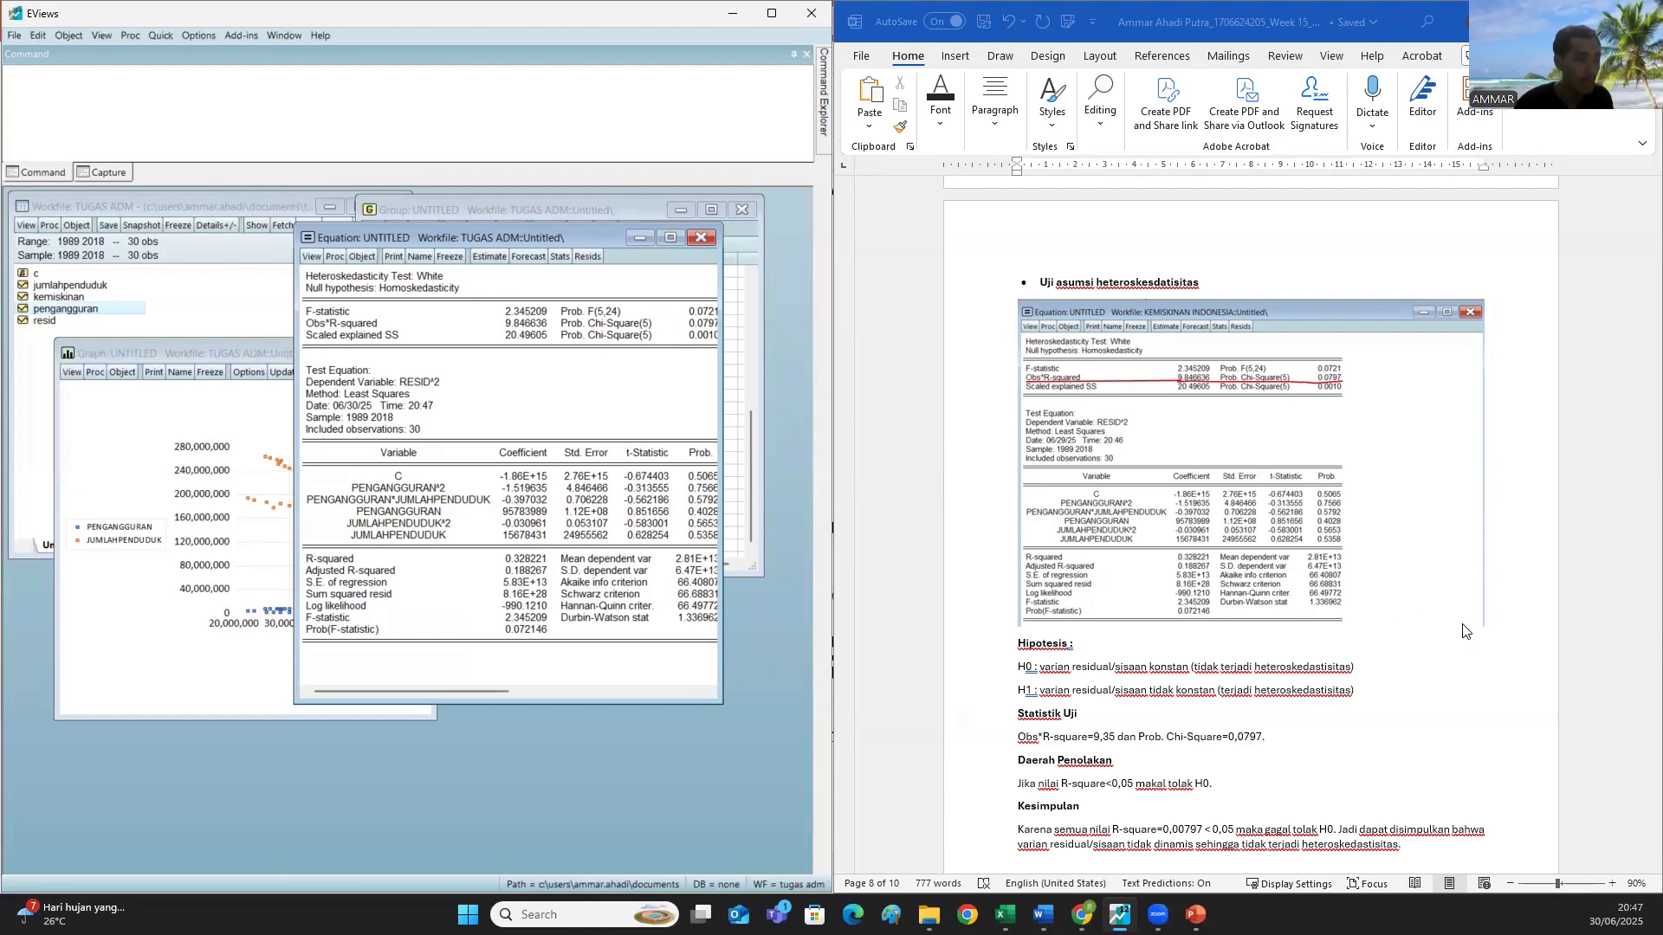
- In the Word report's heteroskedasticity section, correct the Obs*R-square value under Statistik Uji to 9,85
scroll(1465, 632, down, 3)
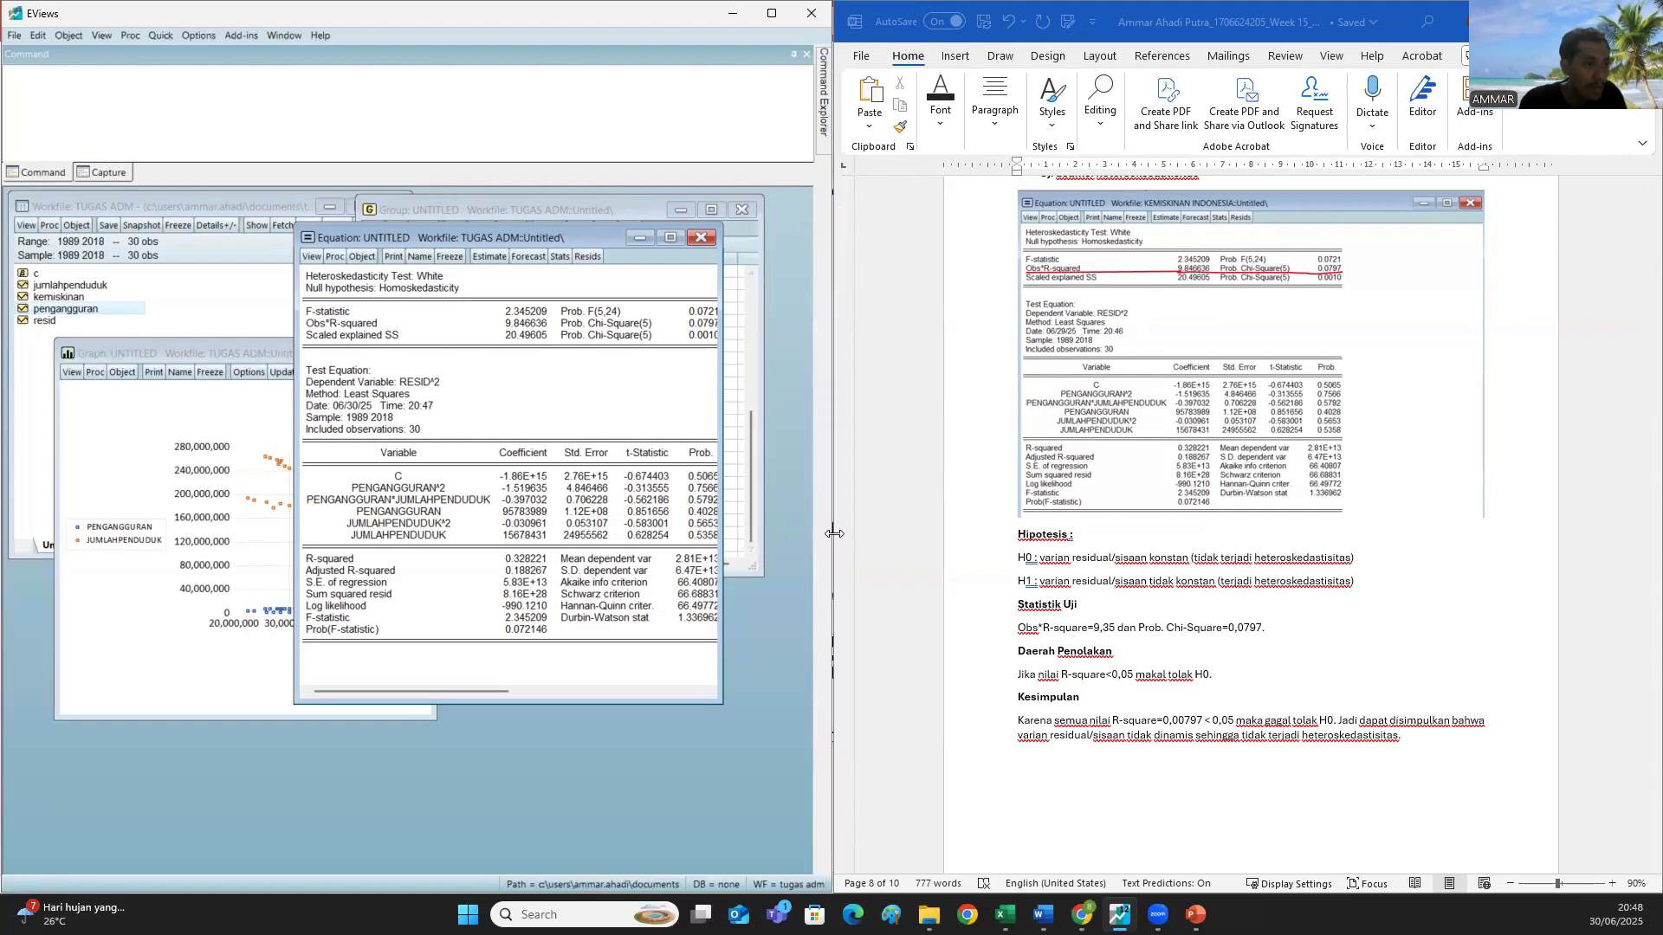
double_click(1108, 629)
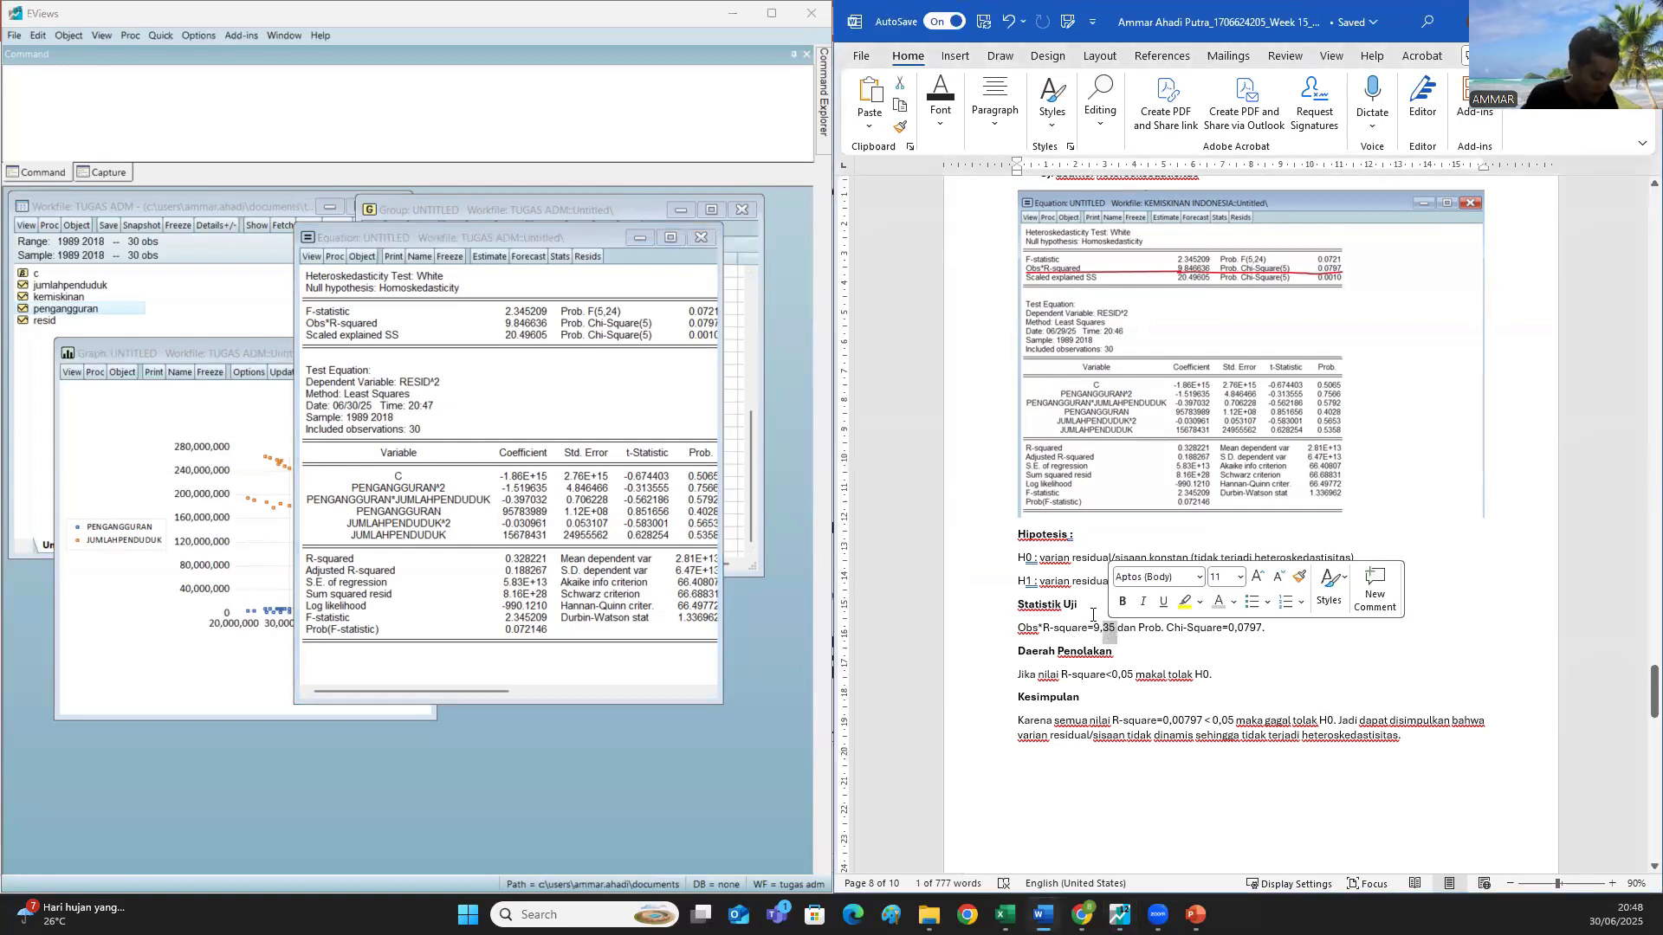
text(8)
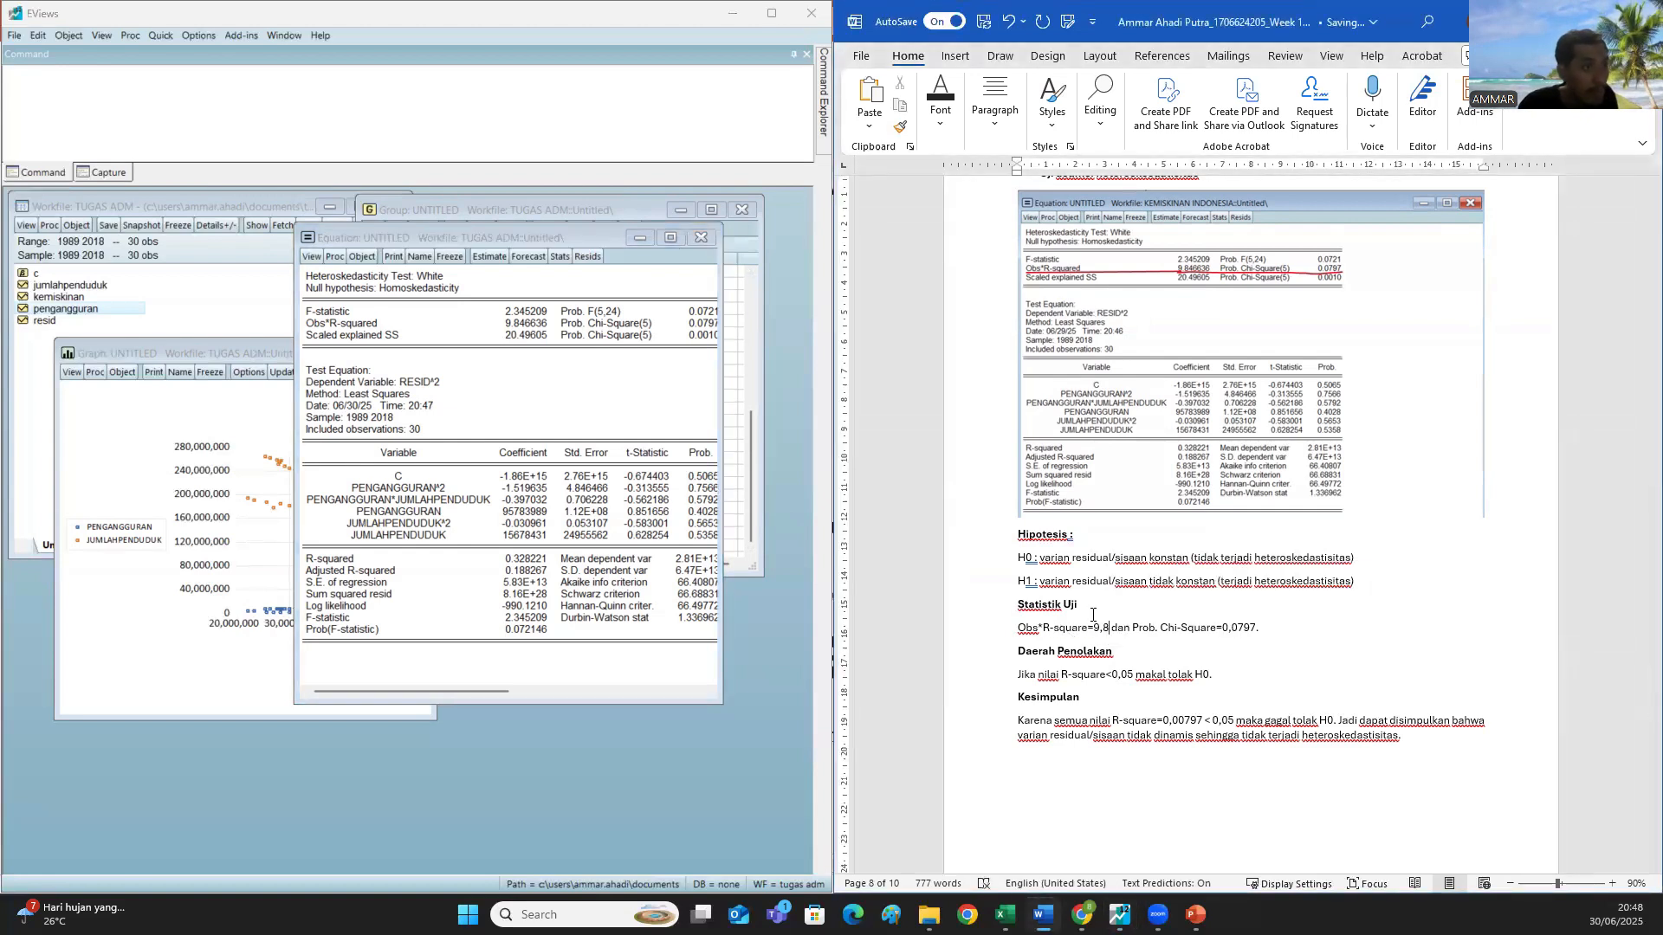
text(5)
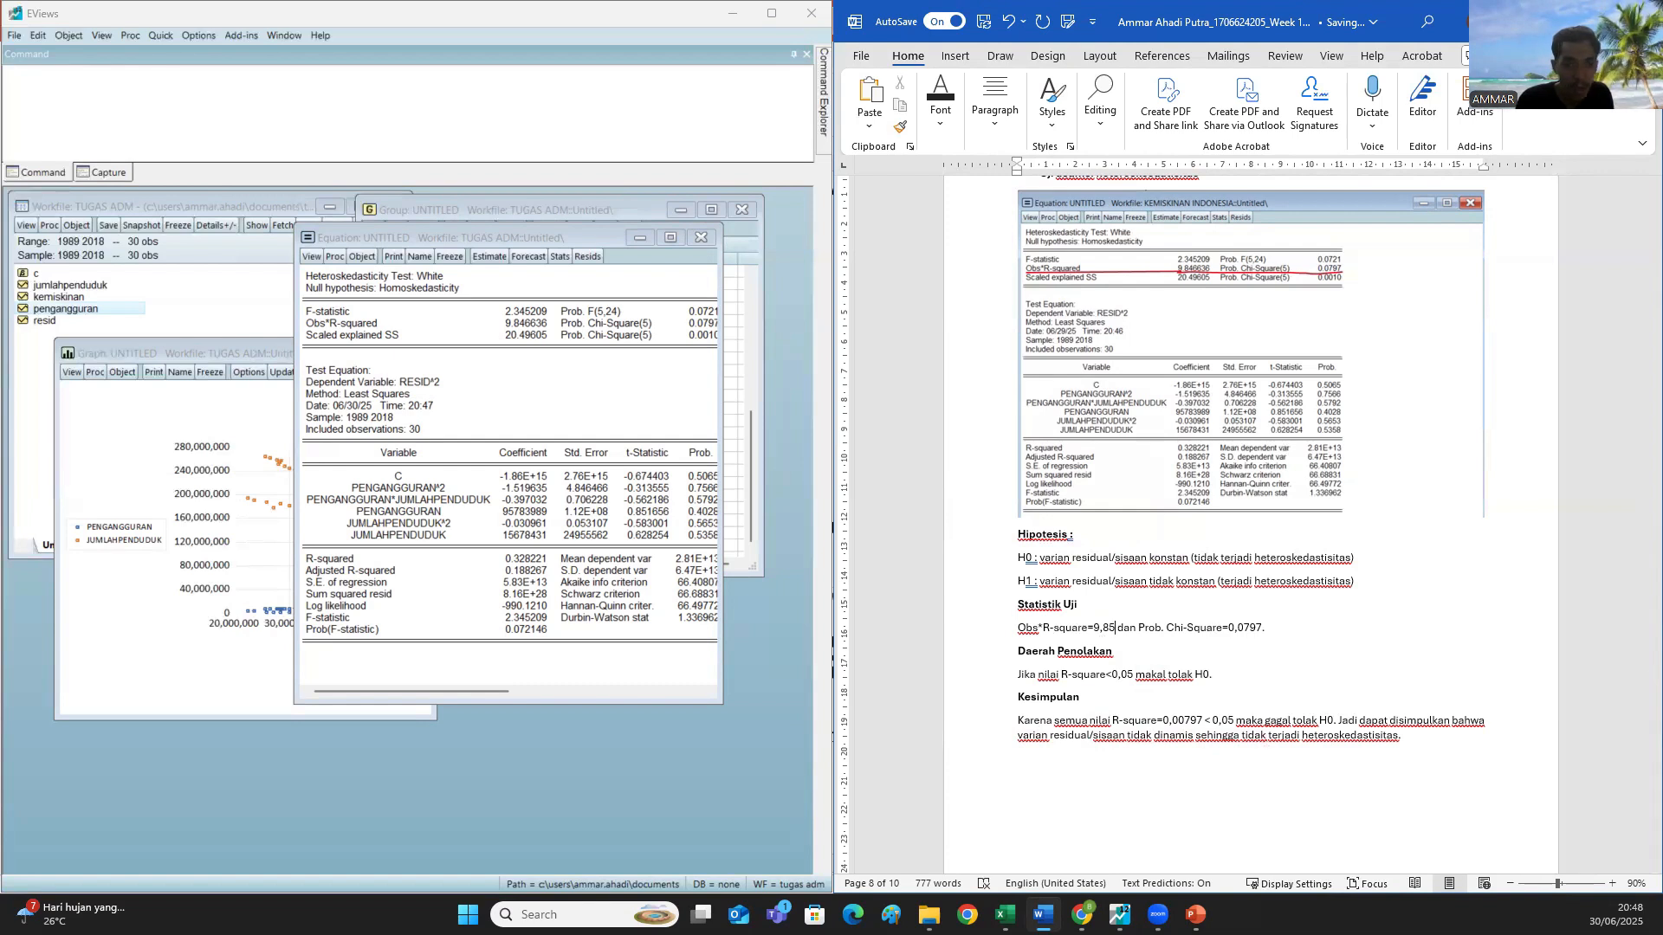
- Change the heteroskedasticity rejection rule under Daerah Penolakan to "R-square> 0,05" and review the conclusion's closing phrase
click(1115, 678)
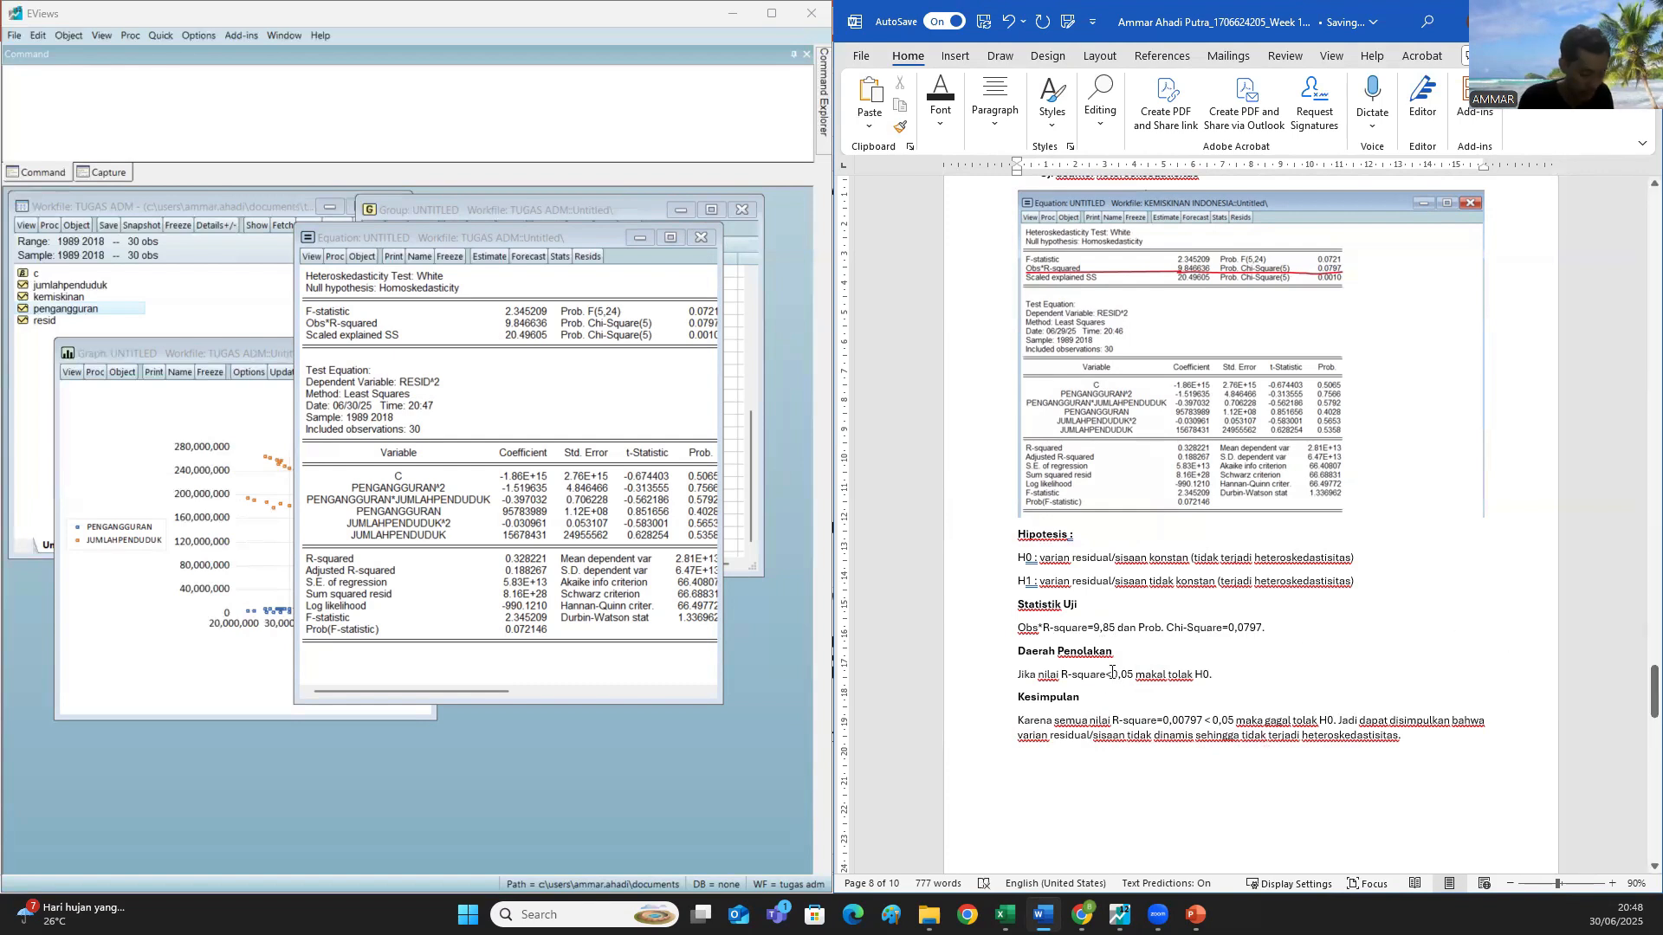
key(BackSpace)
text(>)
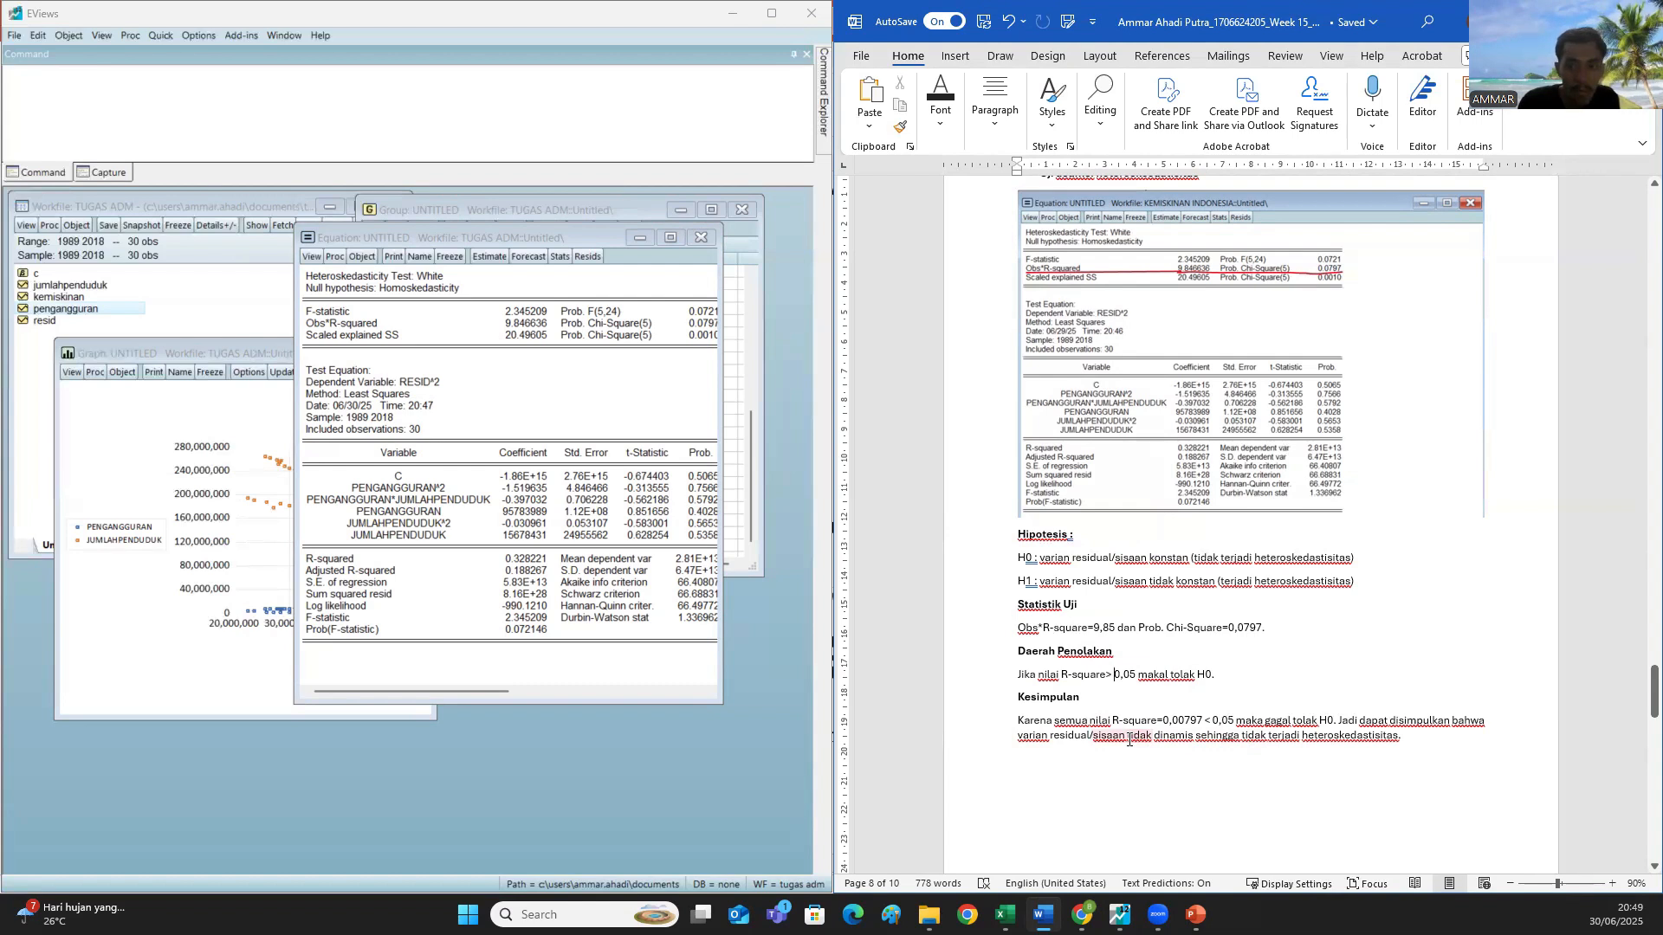
drag(1129, 741, 1378, 759)
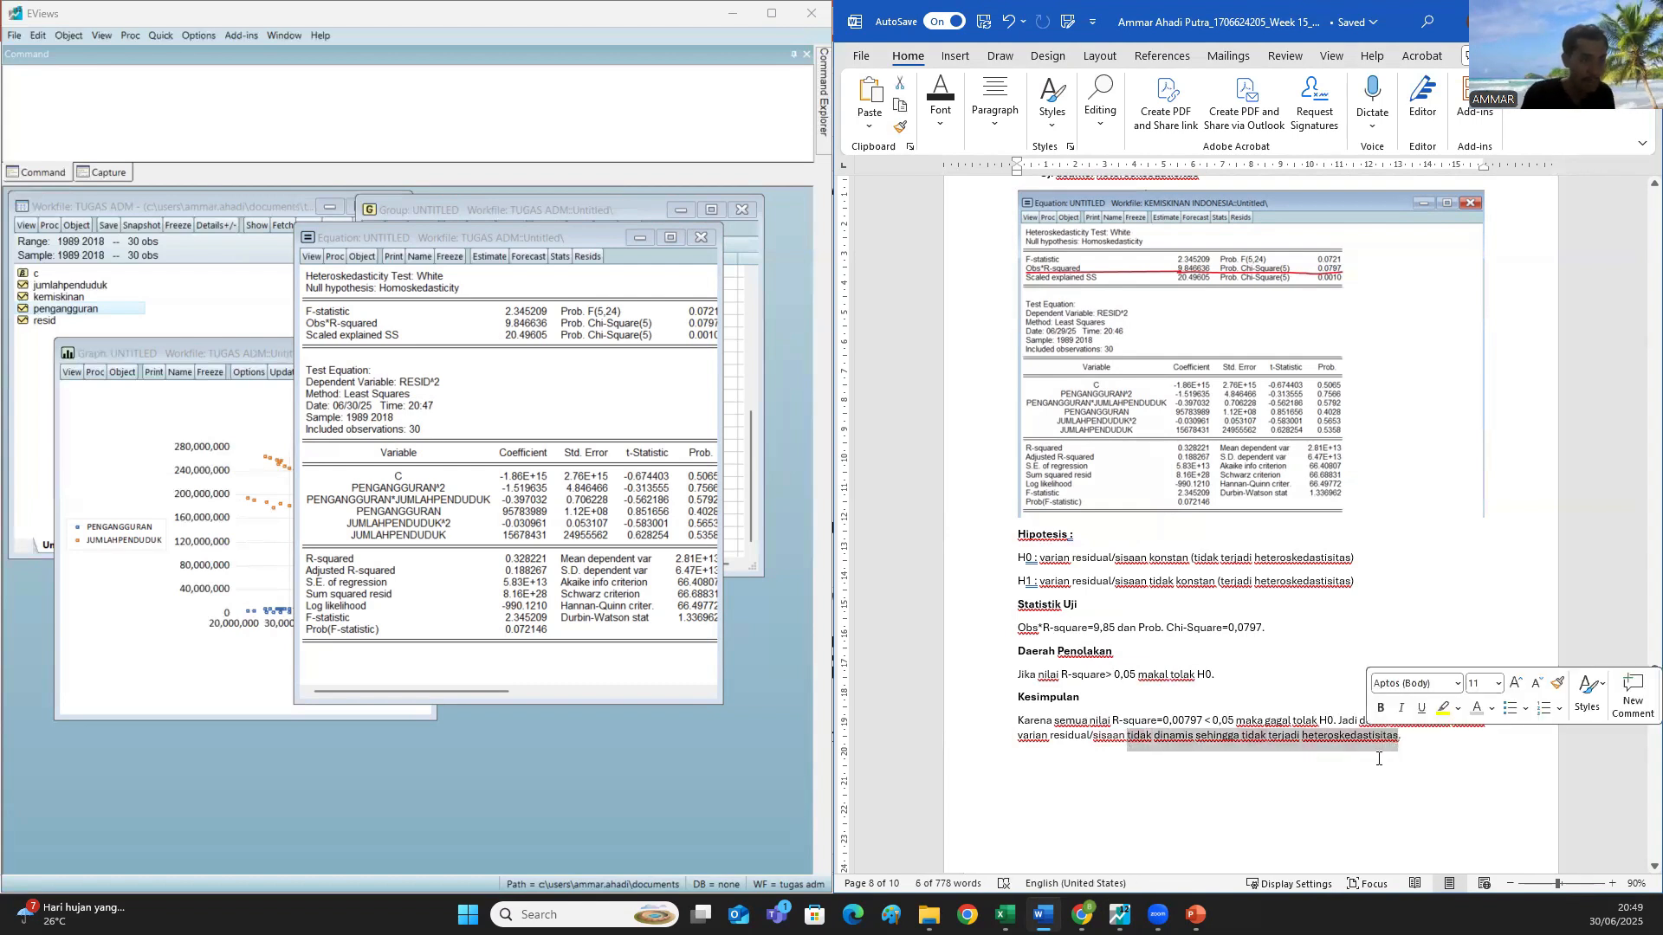
click(1245, 770)
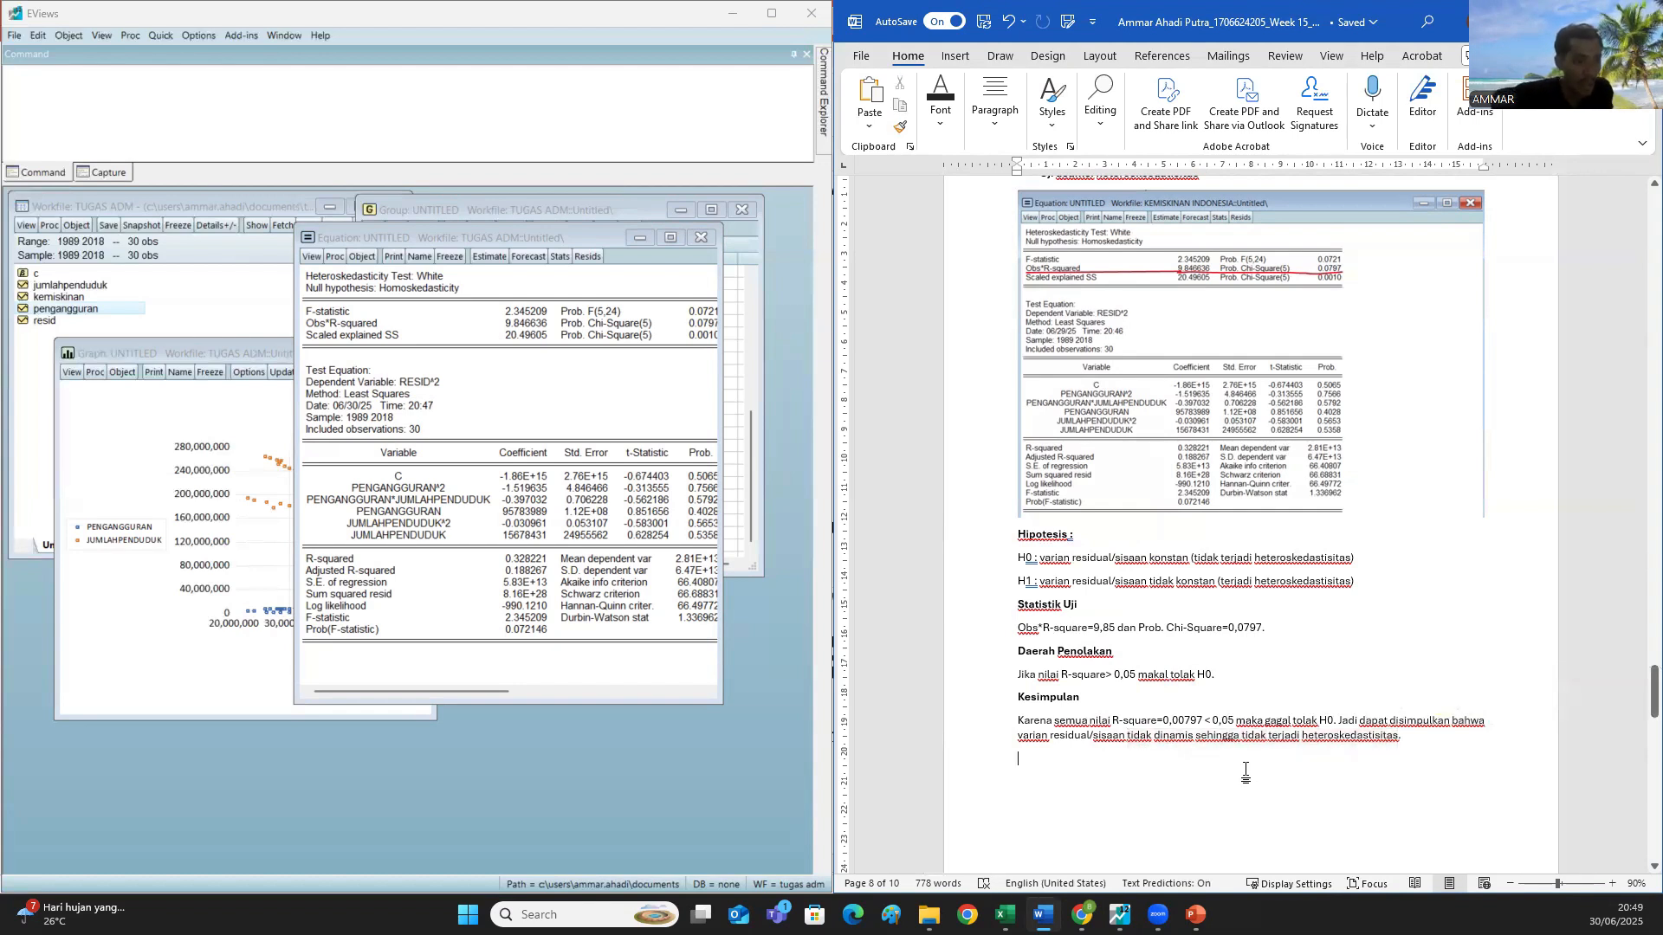
- Go past Uji Multikolonieritas to the report's Uji Autokorelasi section and run the Serial Correlation LM Test with 2 lags in EViews
scroll(1247, 762, down, 5)
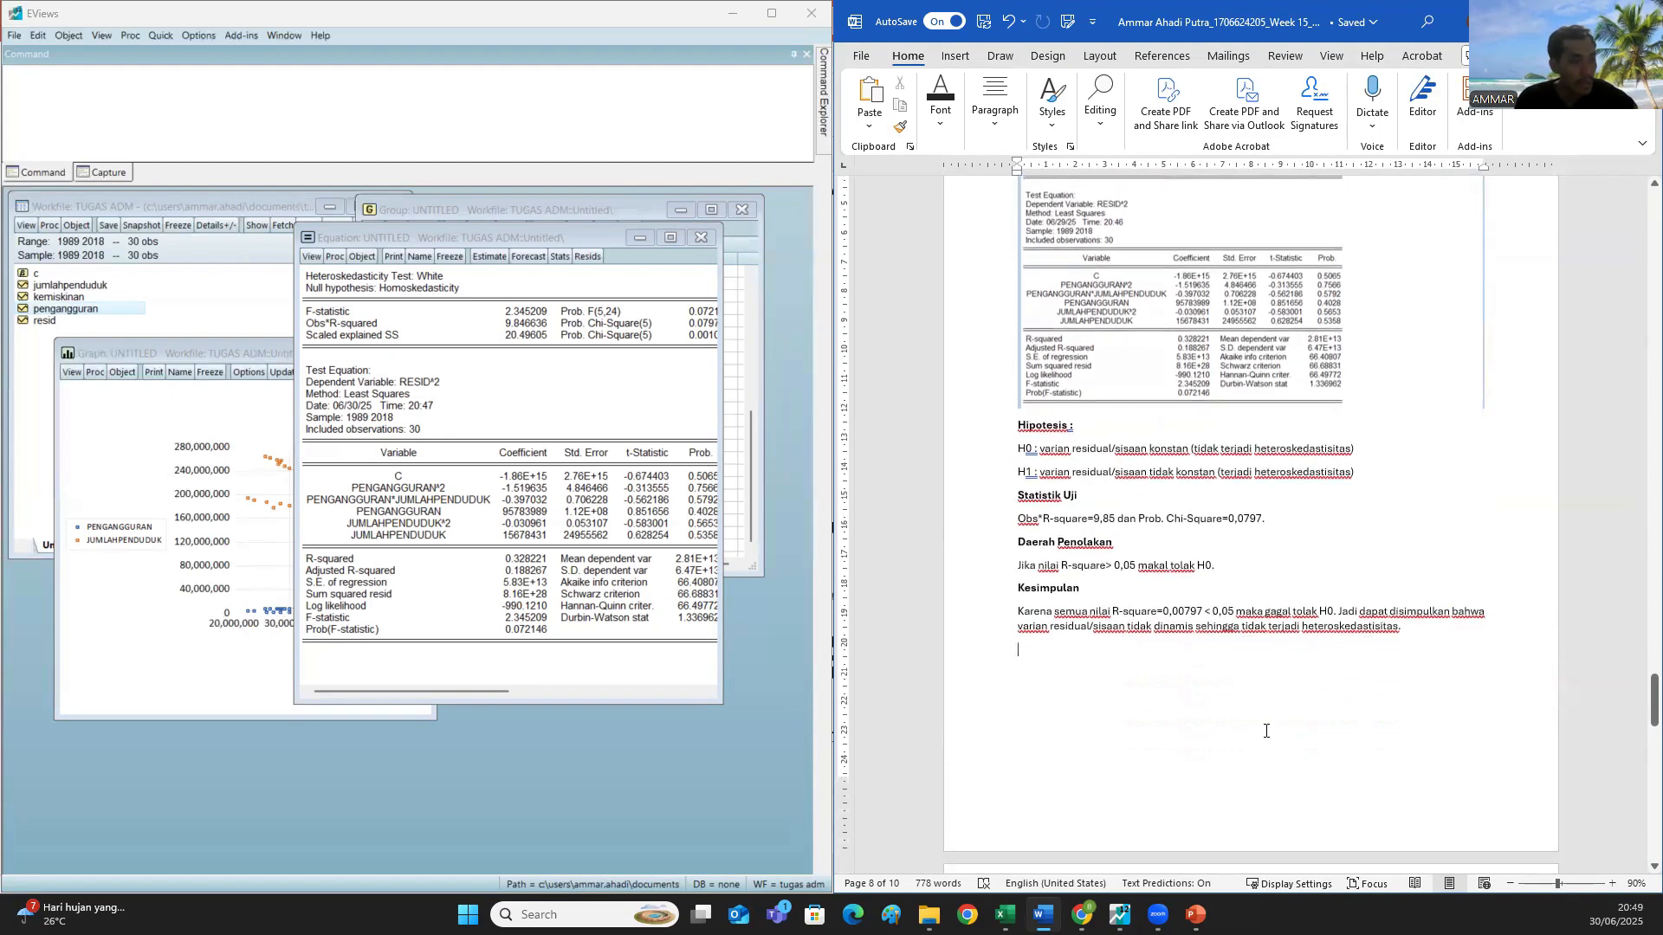
scroll(1253, 626, down, 4)
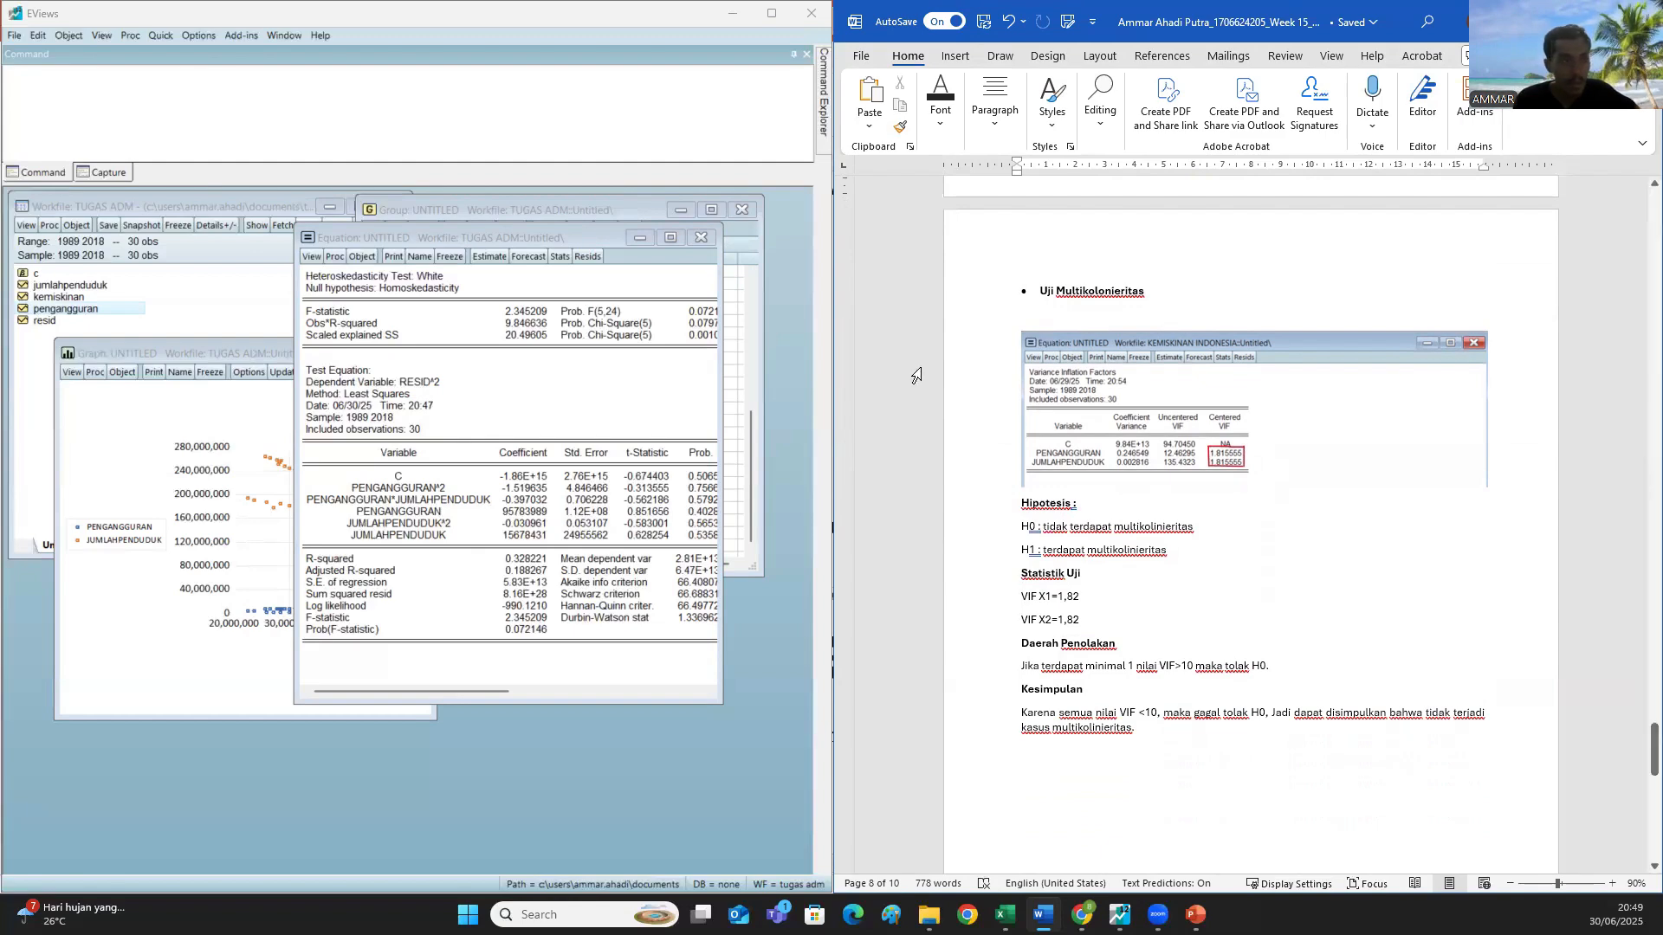
scroll(1079, 484, down, 8)
scroll(1079, 484, down, 3)
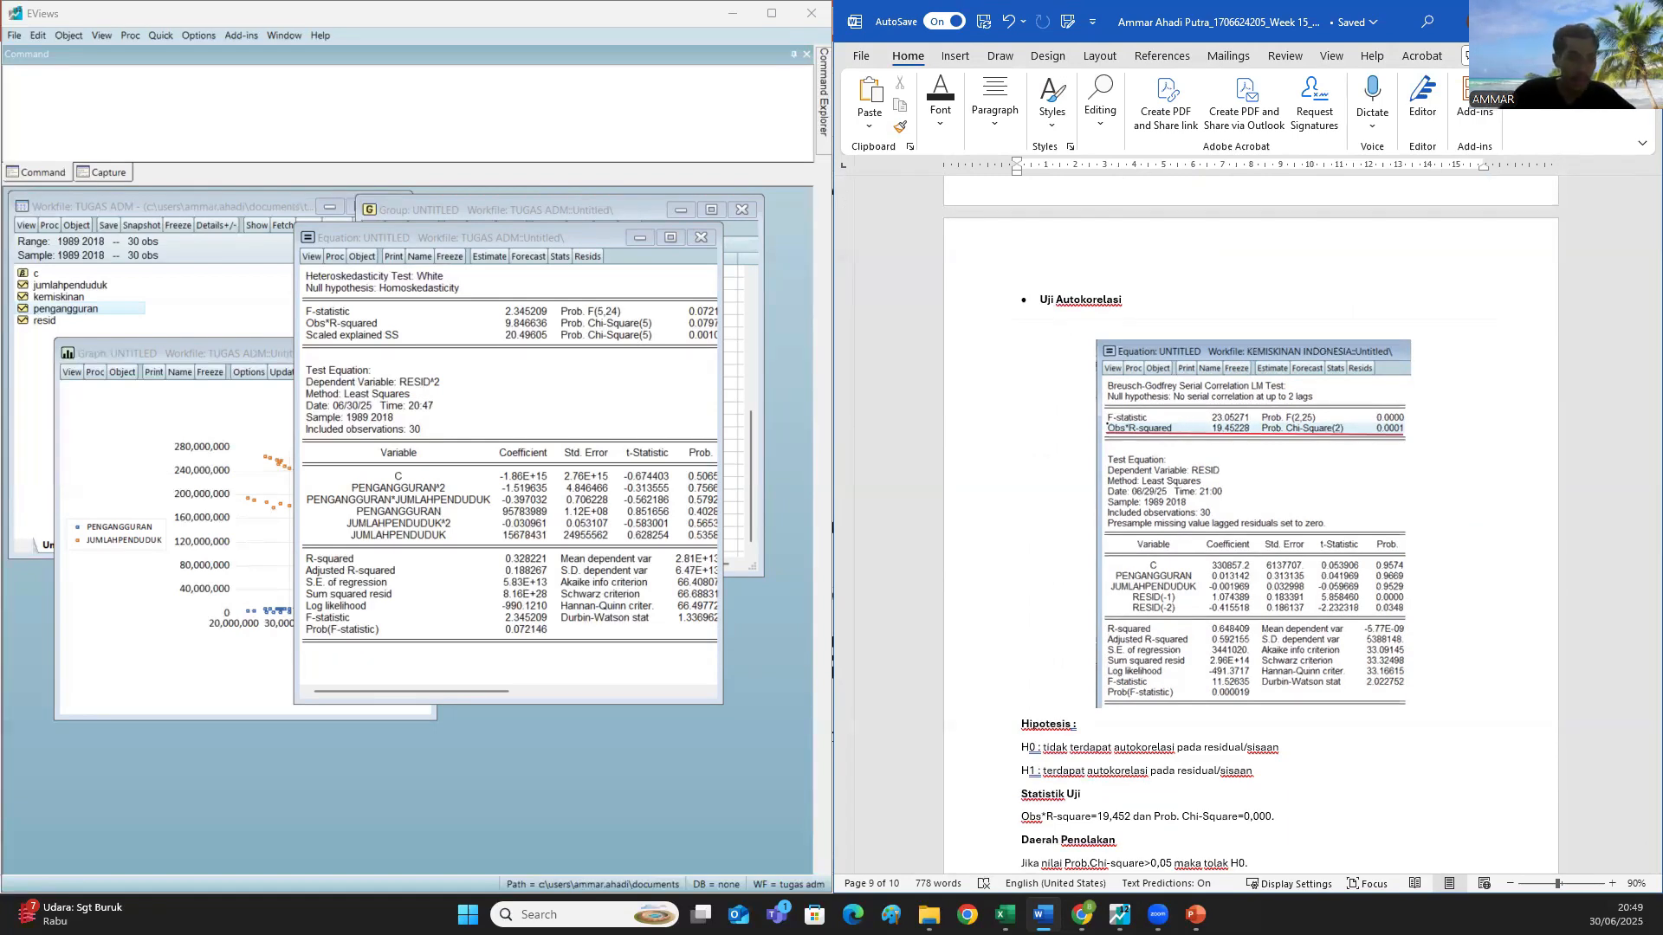
scroll(1122, 710, down, 1)
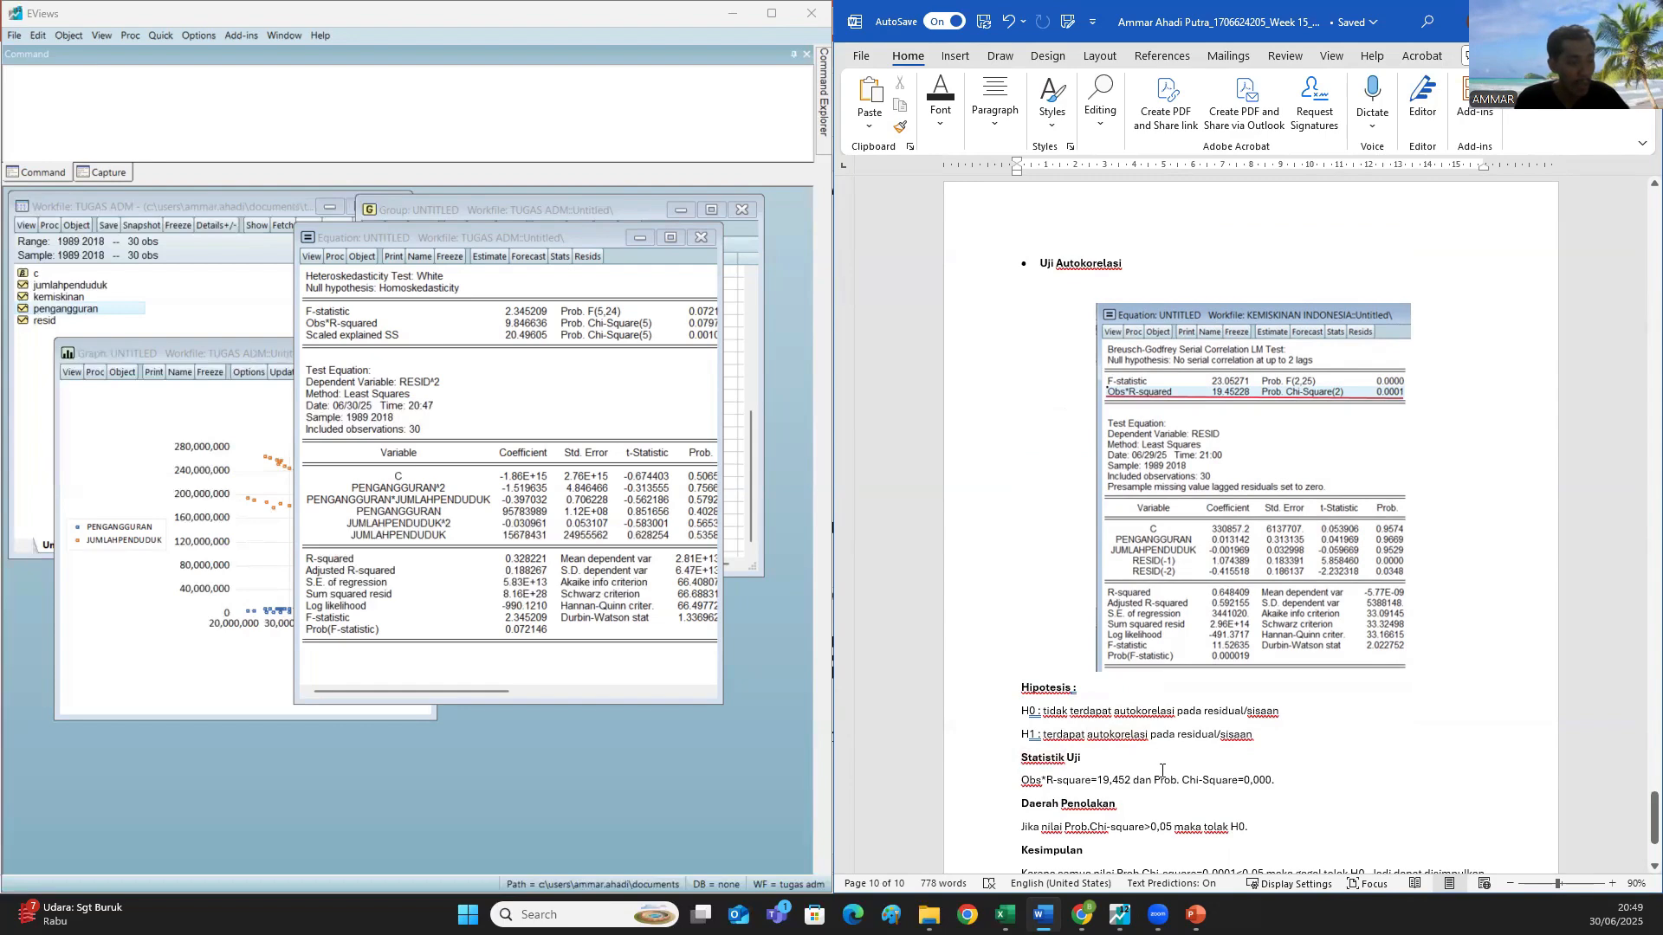
scroll(1070, 770, down, 2)
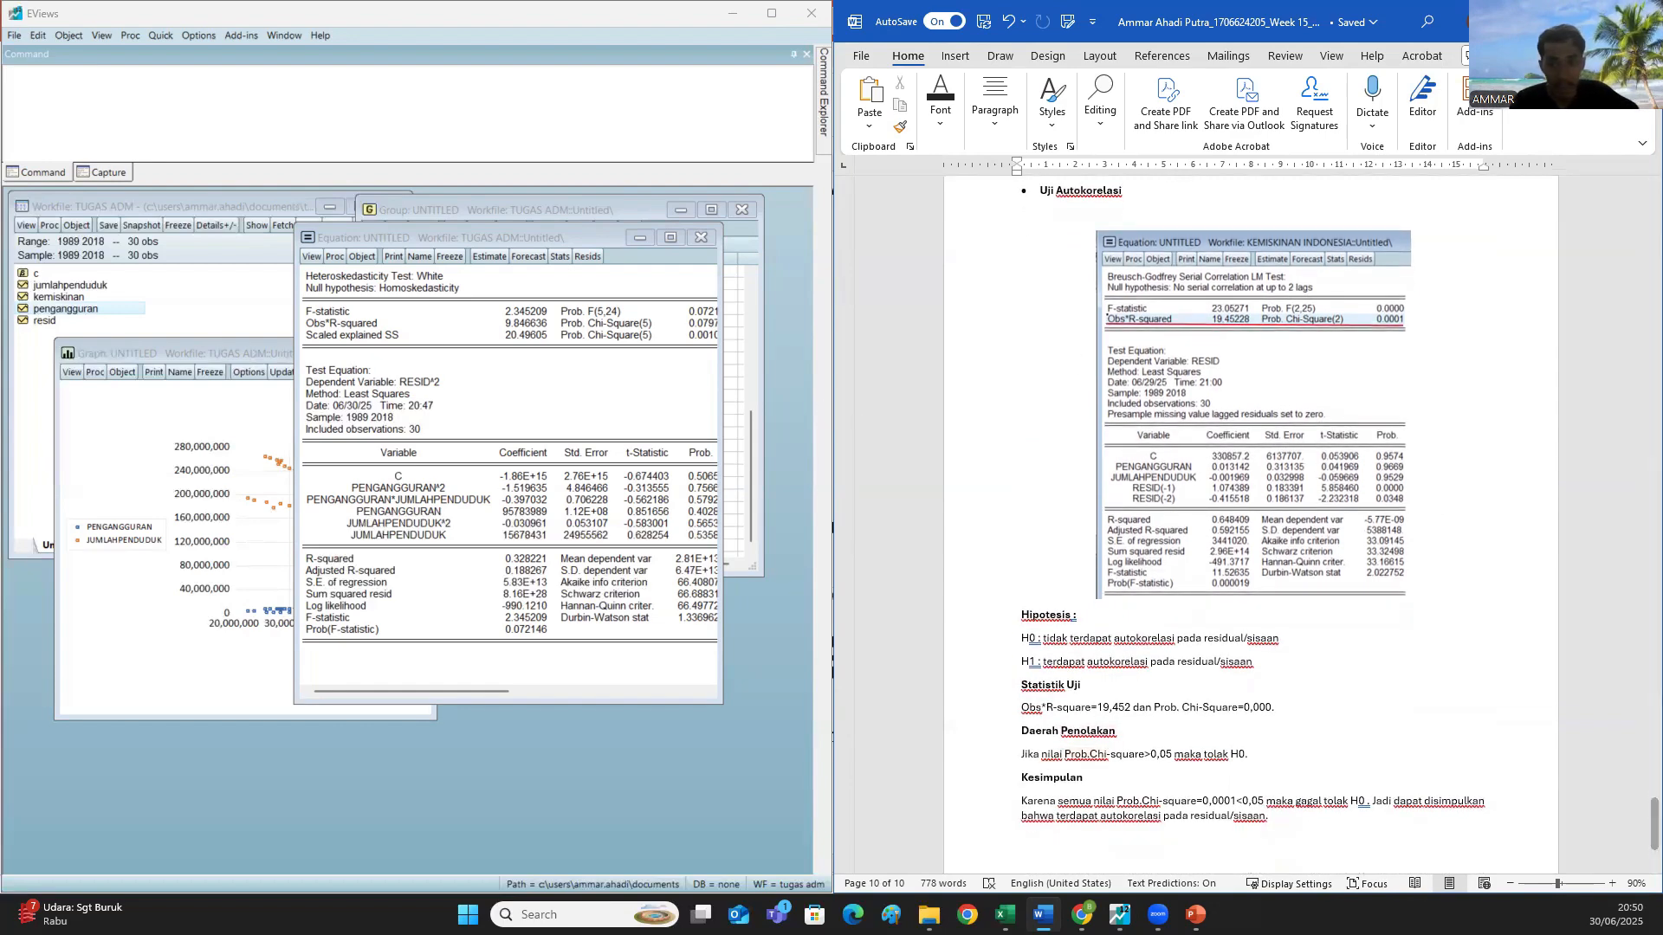
click(311, 256)
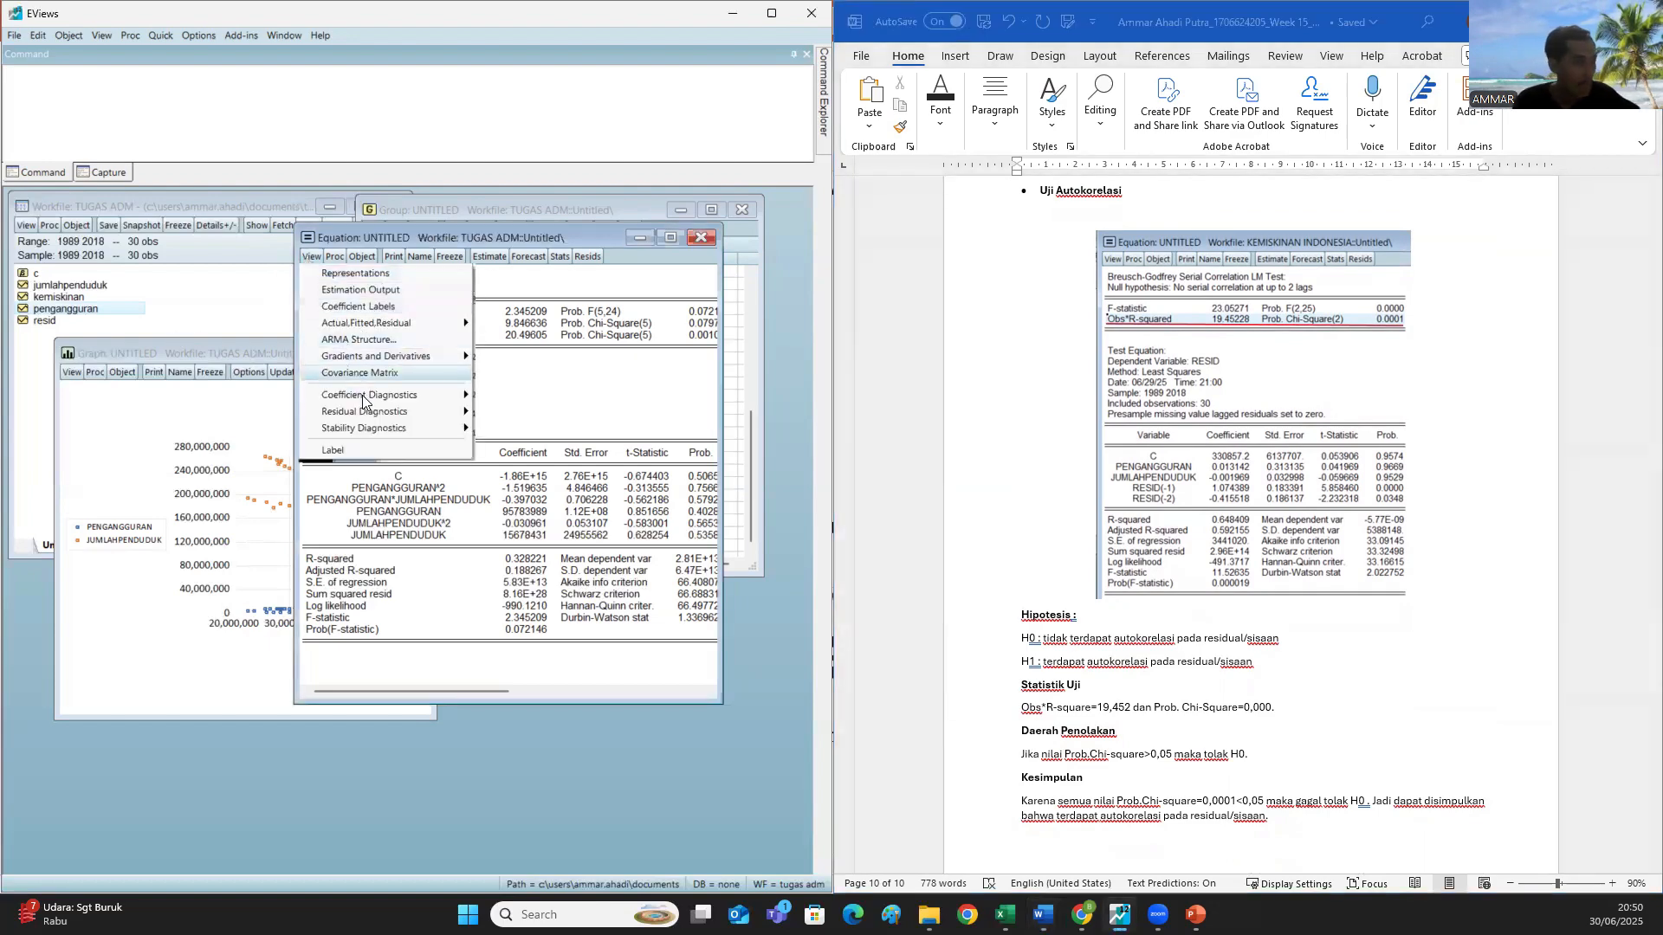
mouse_move(375, 414)
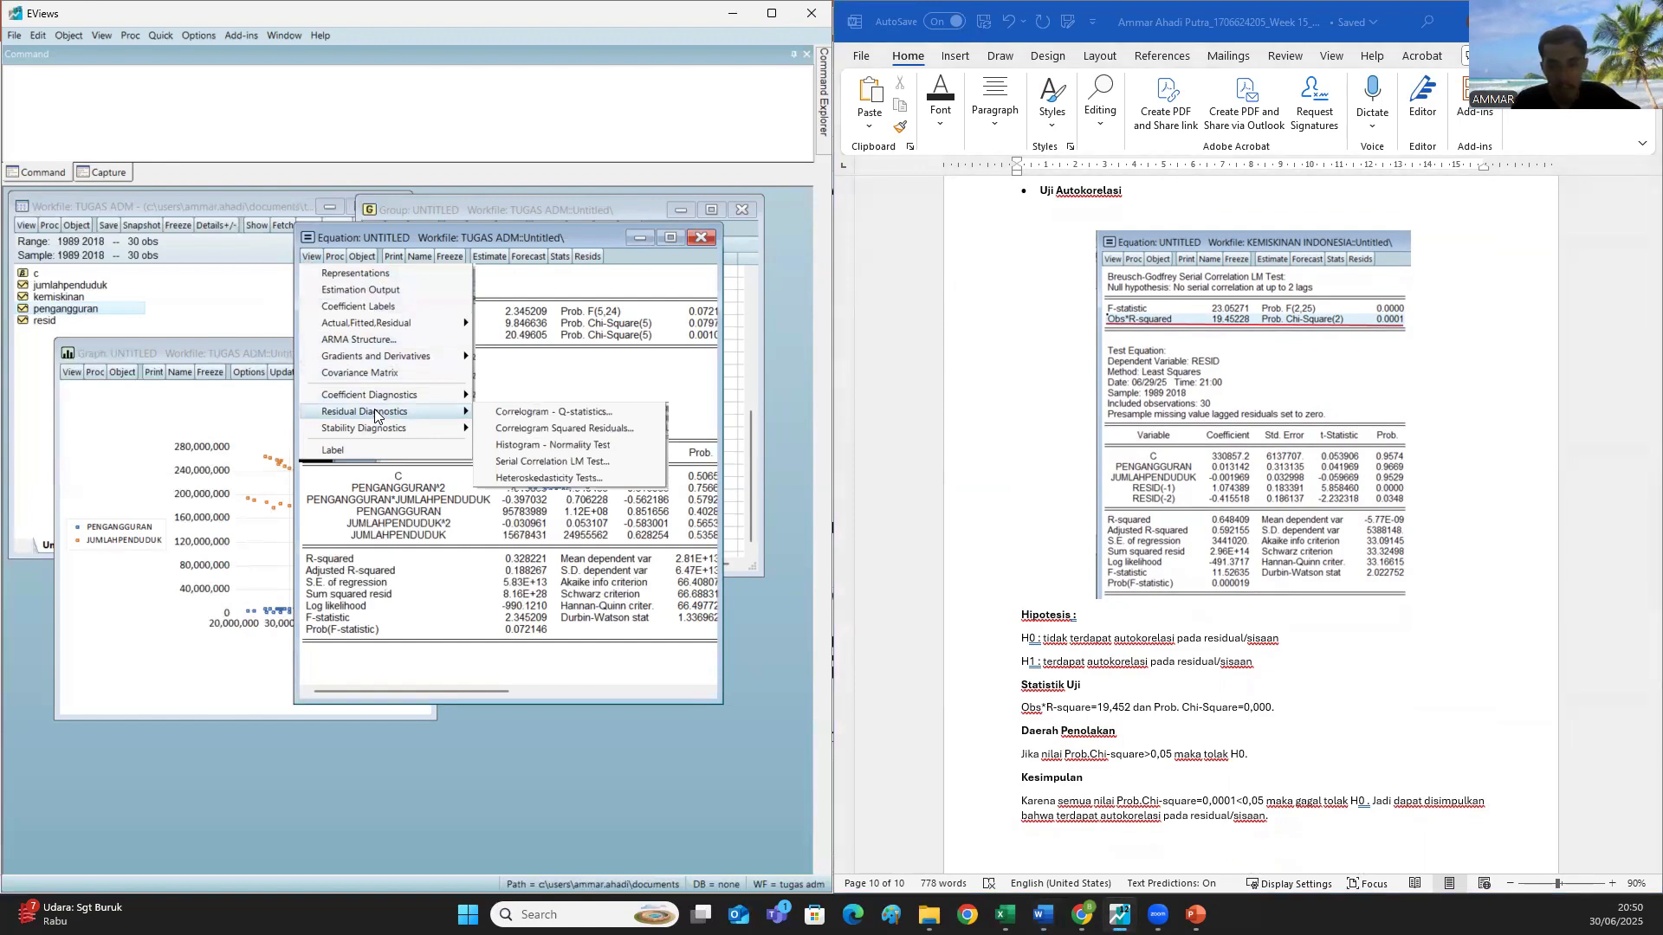
click(614, 462)
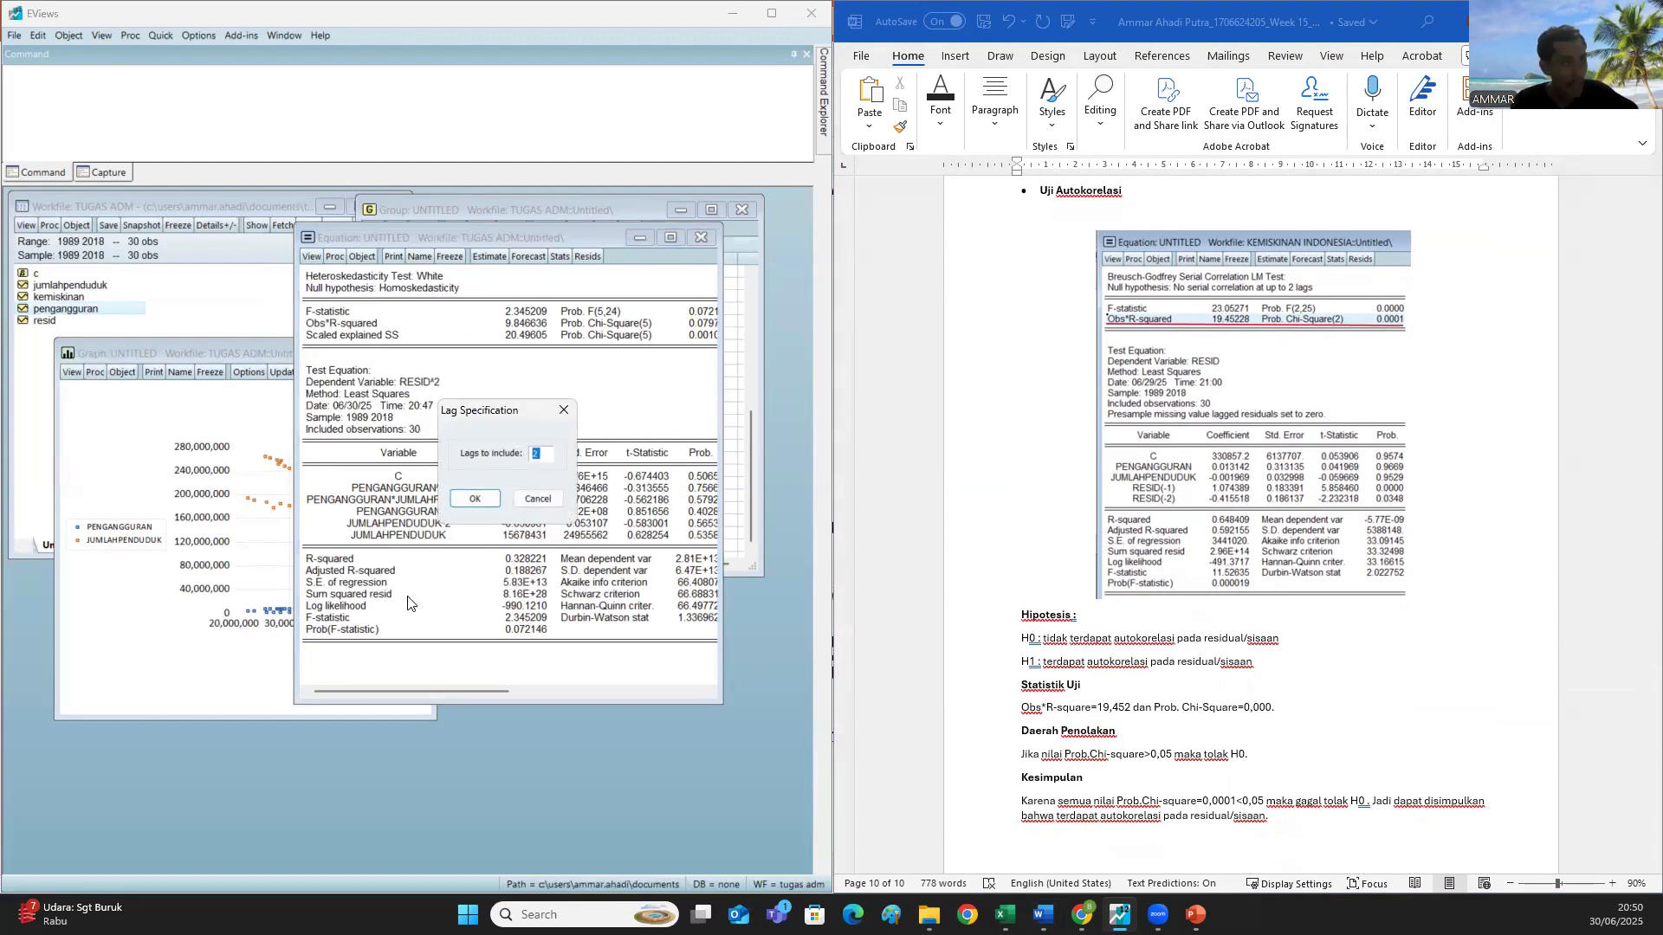
click(492, 500)
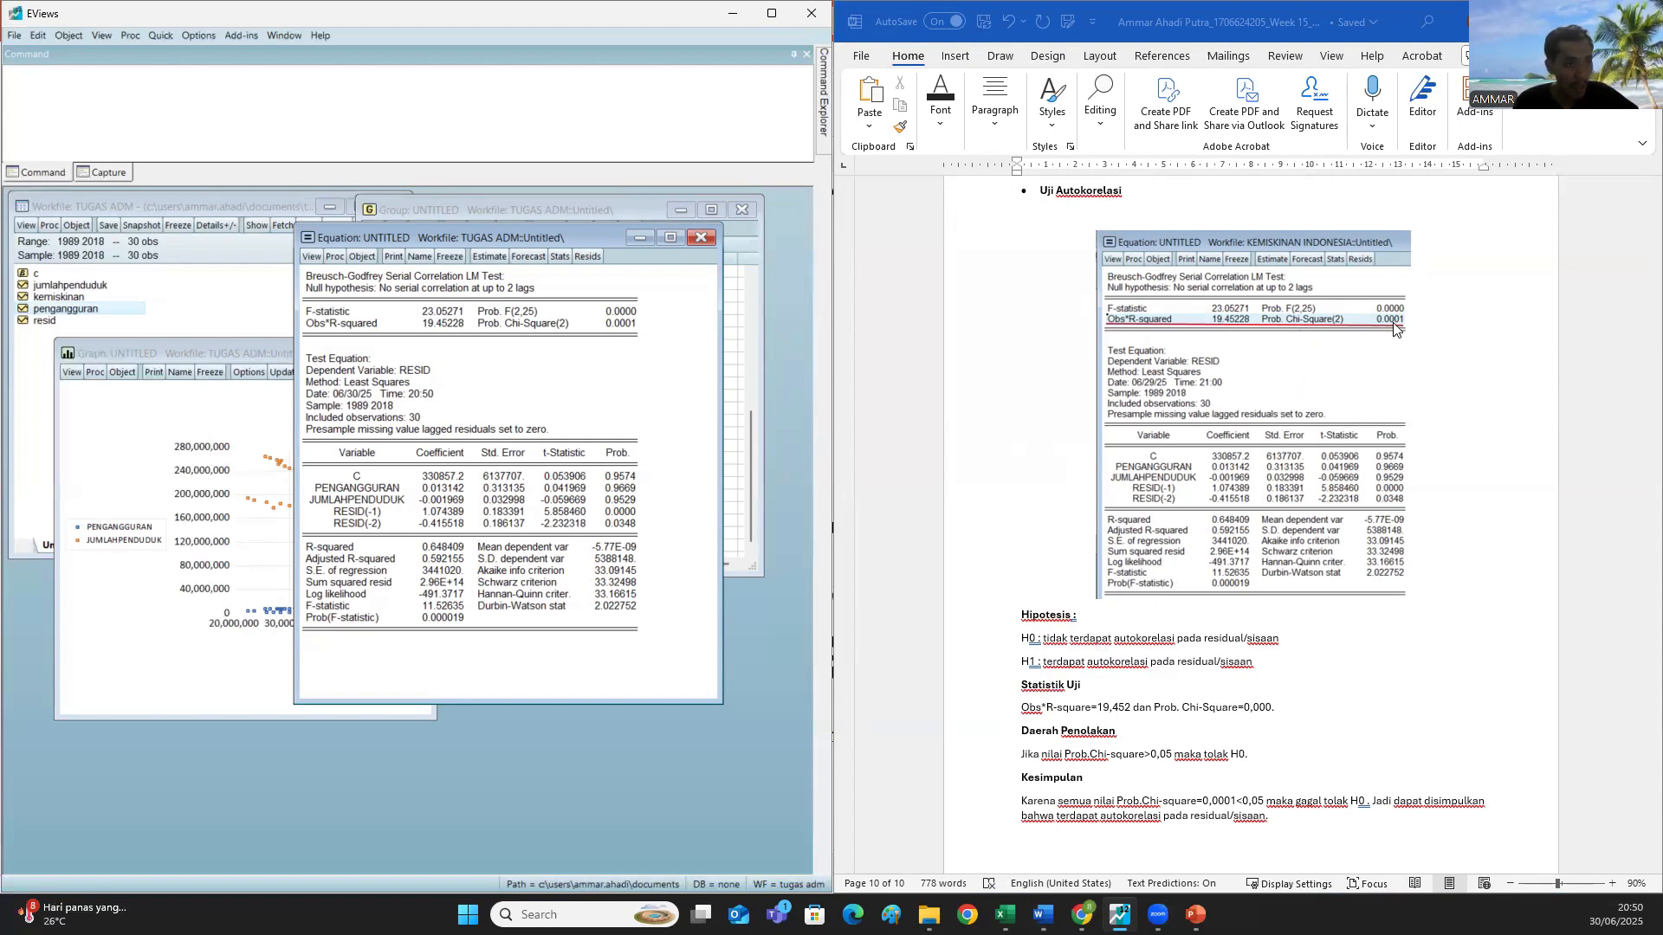
- In the report's Uji Autokorelasi section, correct the Prob. Chi-Square value under Statistik Uji to 0,0001
click(1270, 708)
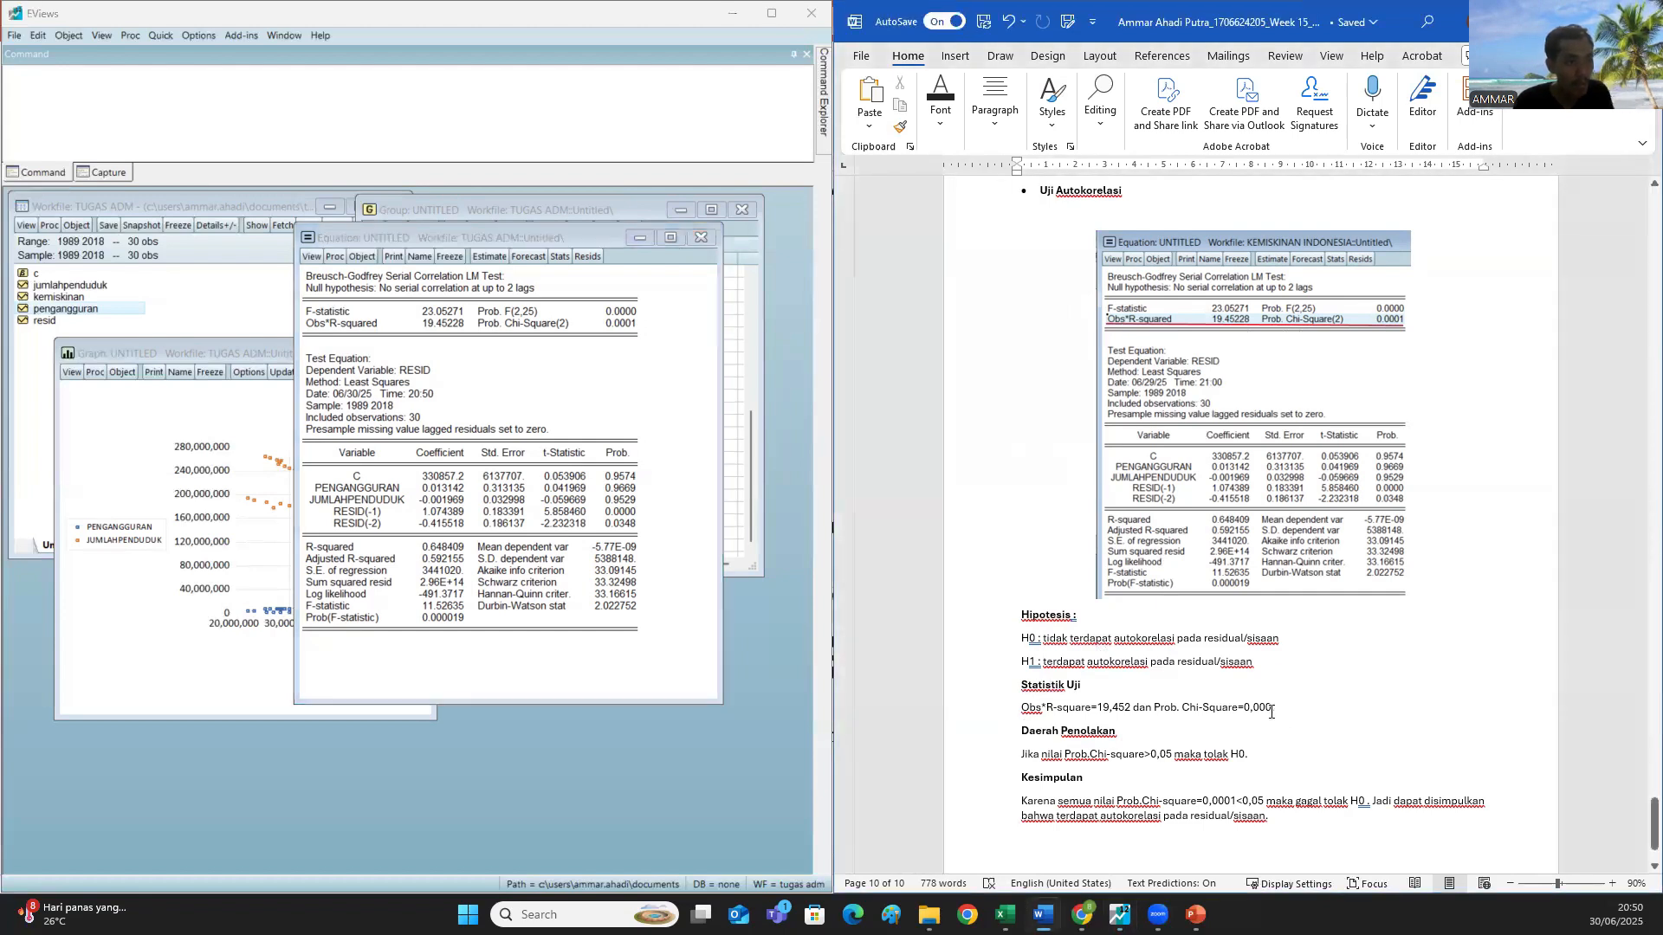
text(1.)
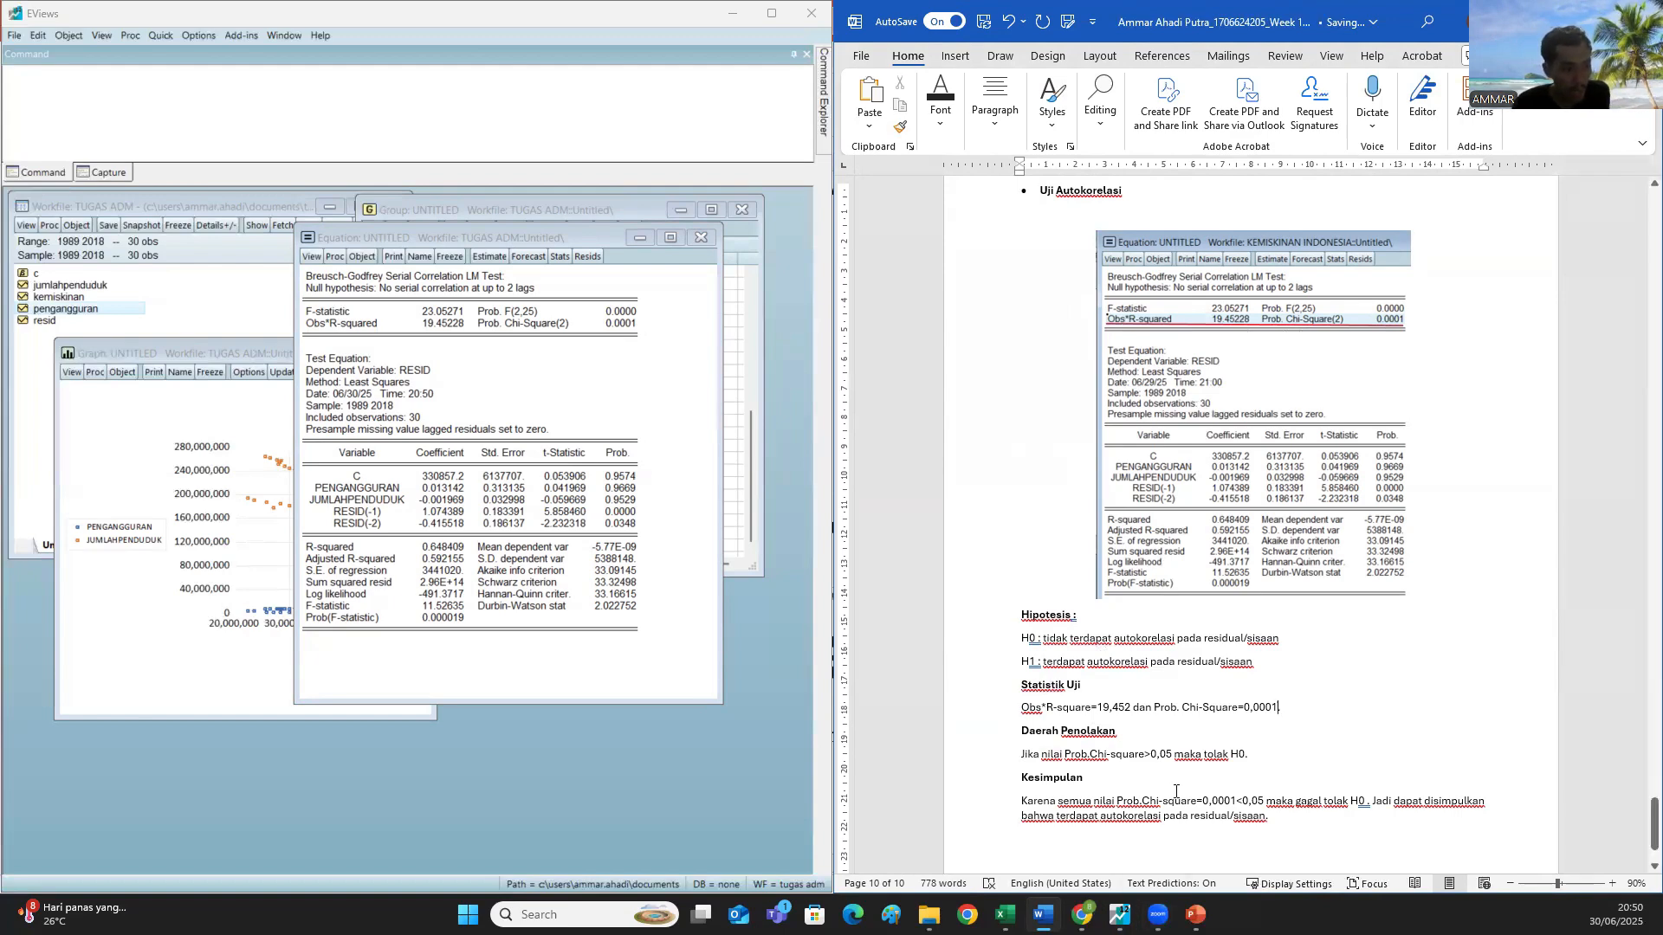
scroll(1129, 748, down, 1)
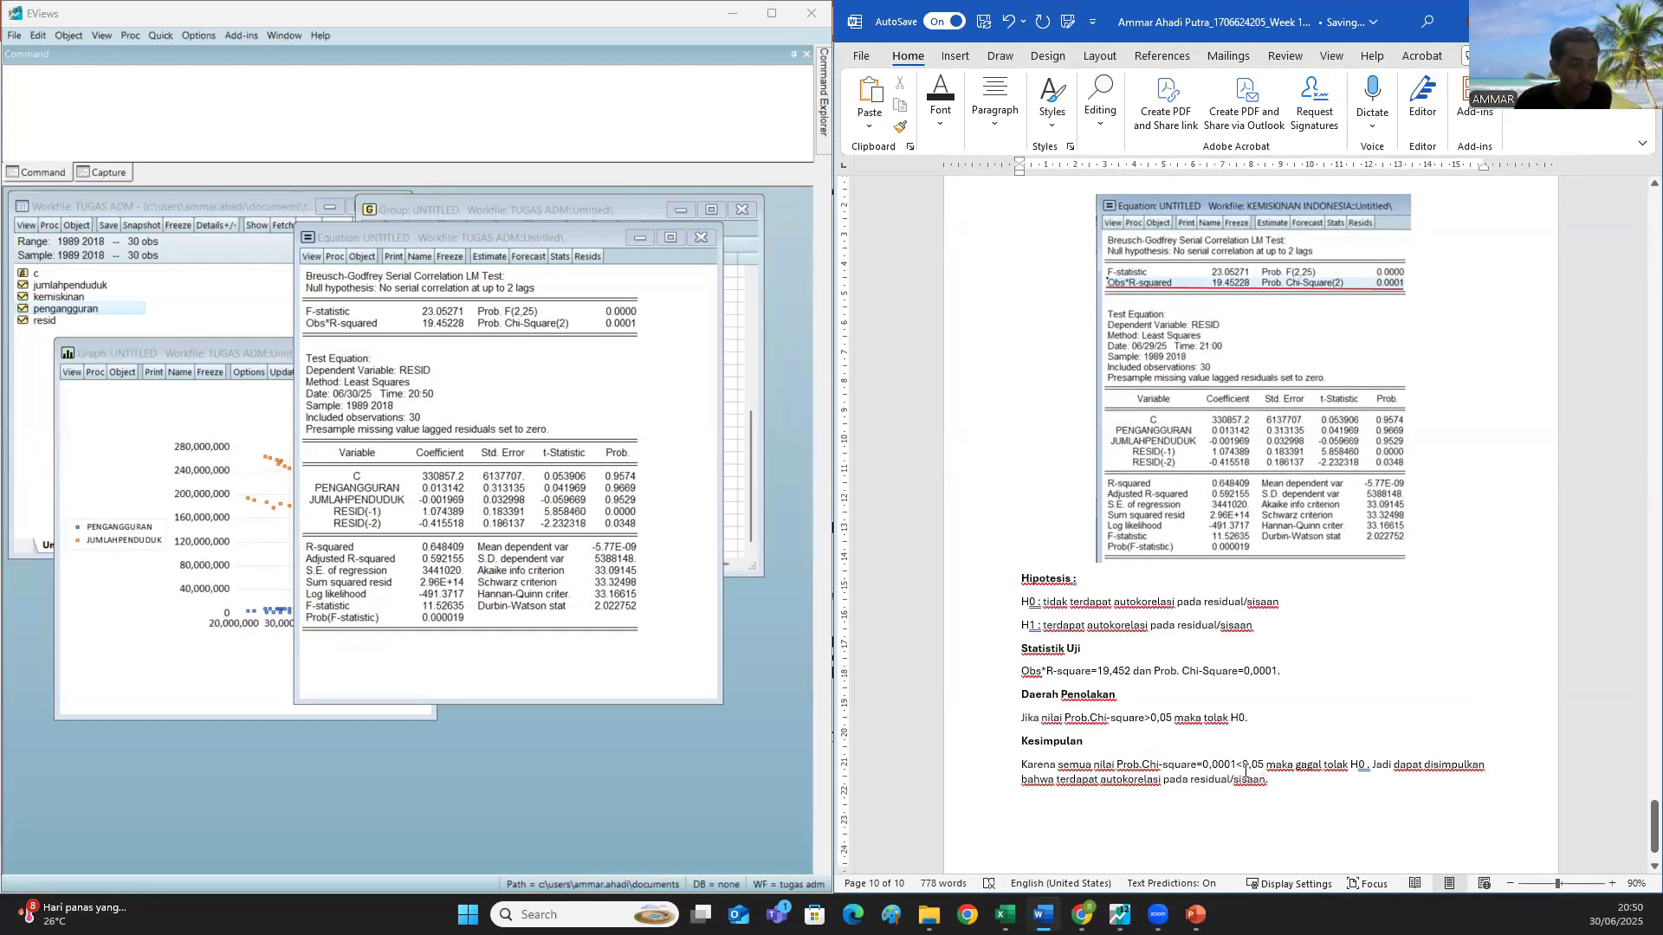
- Insert "tidak" into the autocorrelation conclusion so it reads "bahwa tidak terdapat autokorelasi pada residual/sisaan"
drag(1295, 765, 1316, 764)
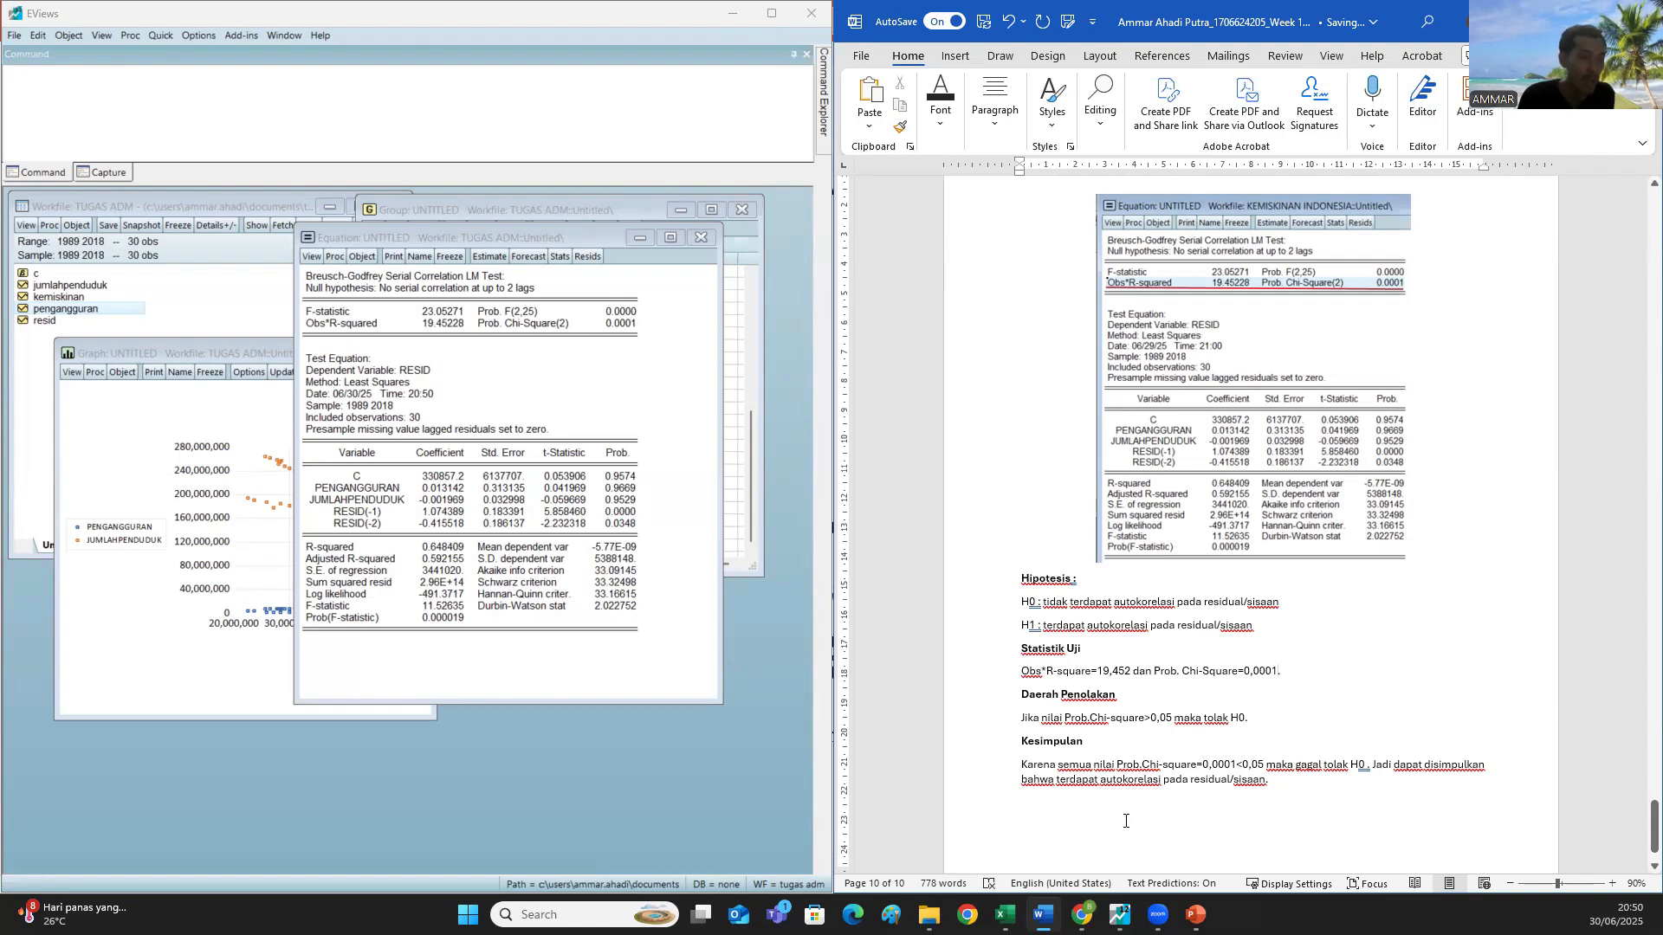
scroll(1119, 790, down, 1)
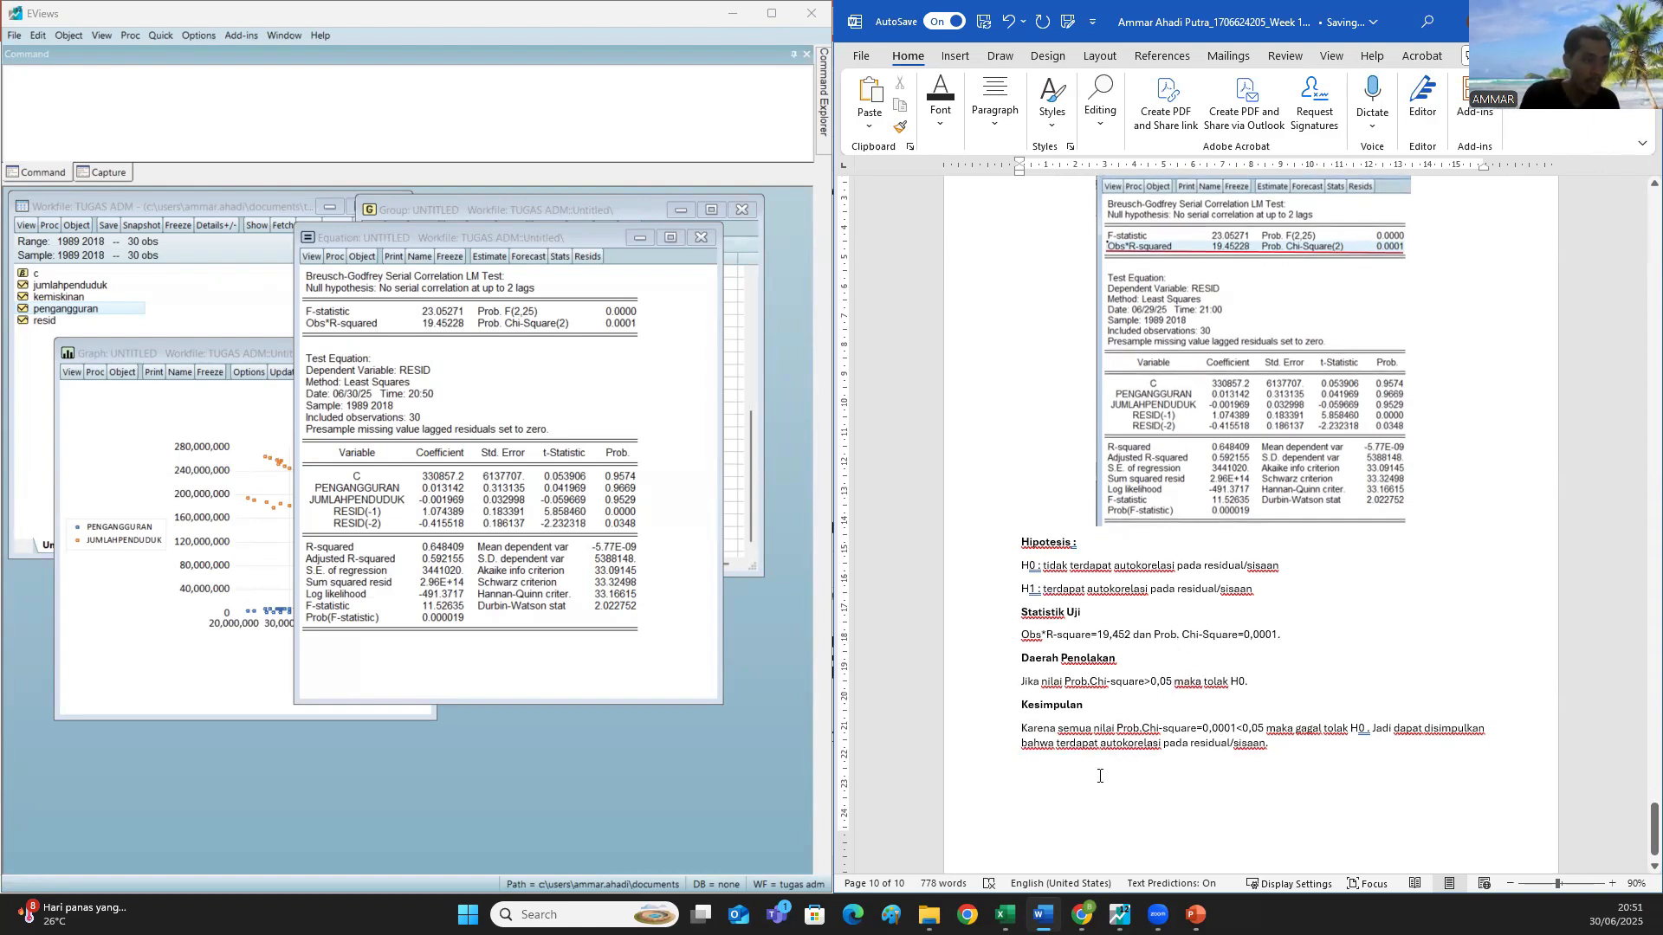
click(1056, 750)
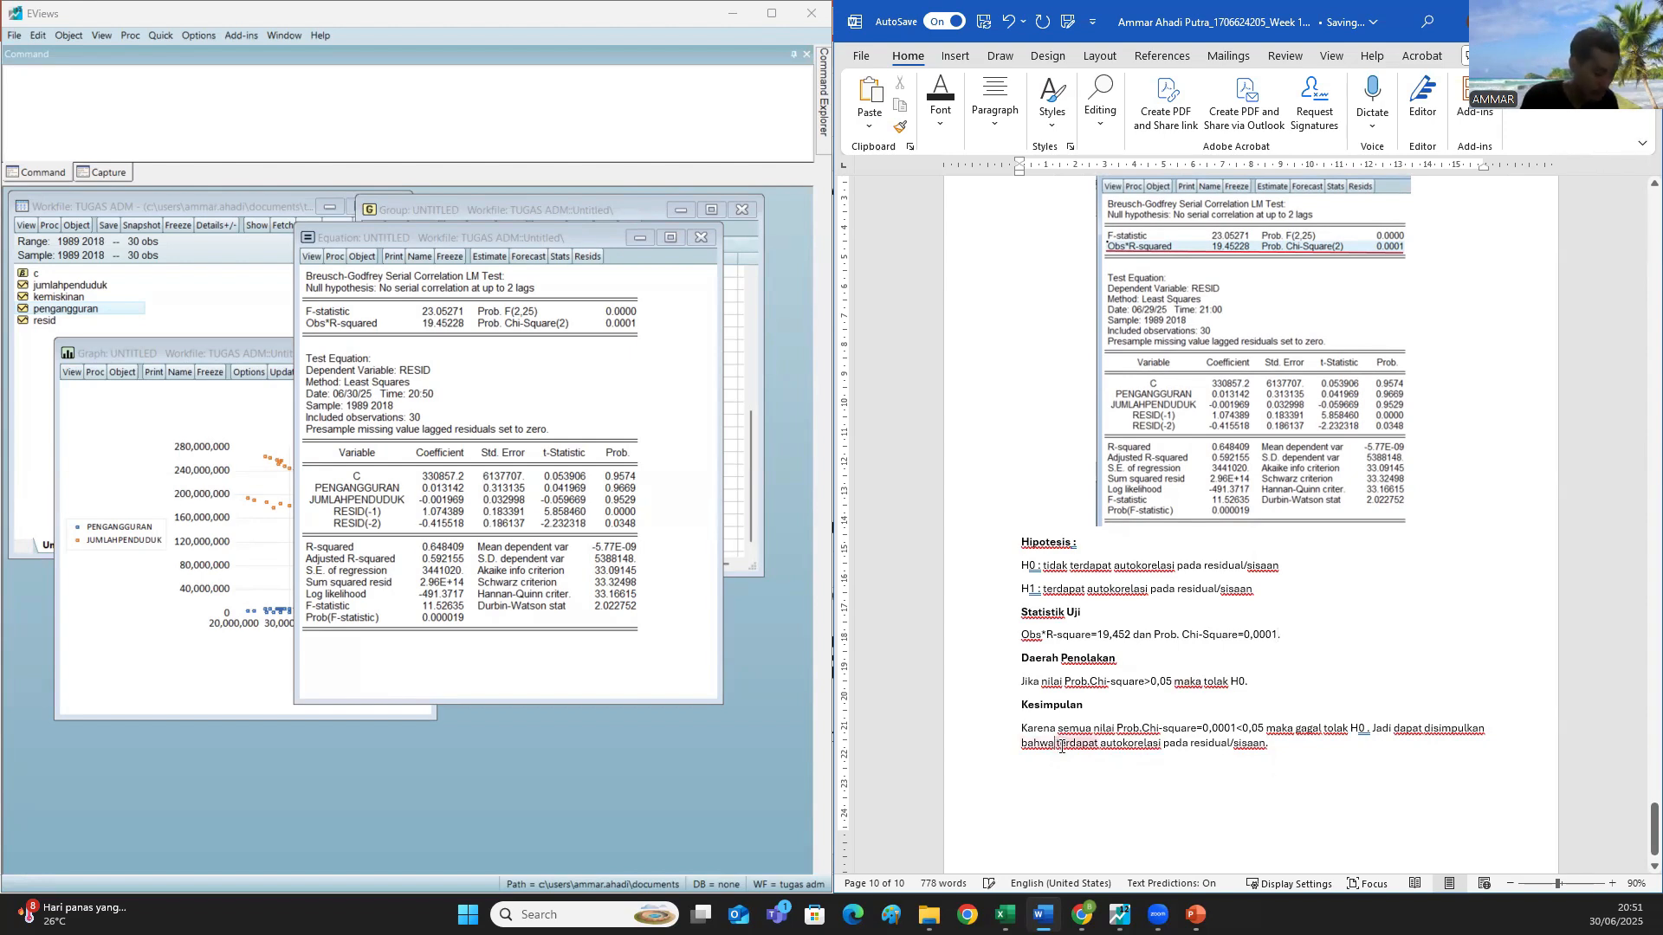
text(tidak)
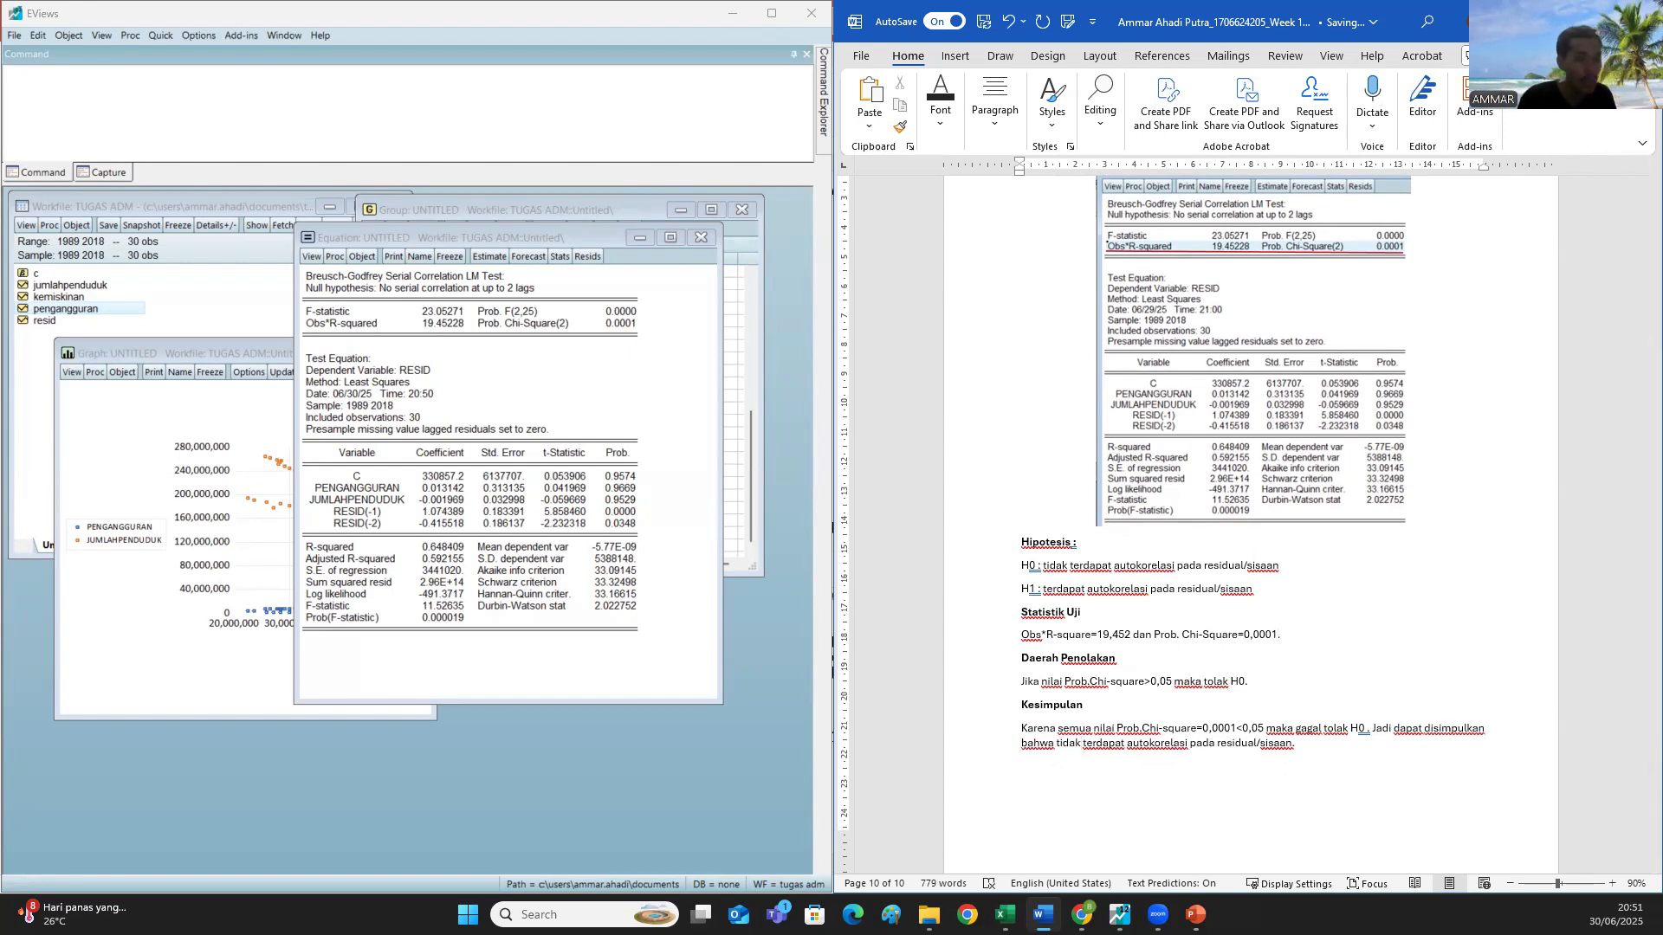
scroll(1227, 638, down, 1)
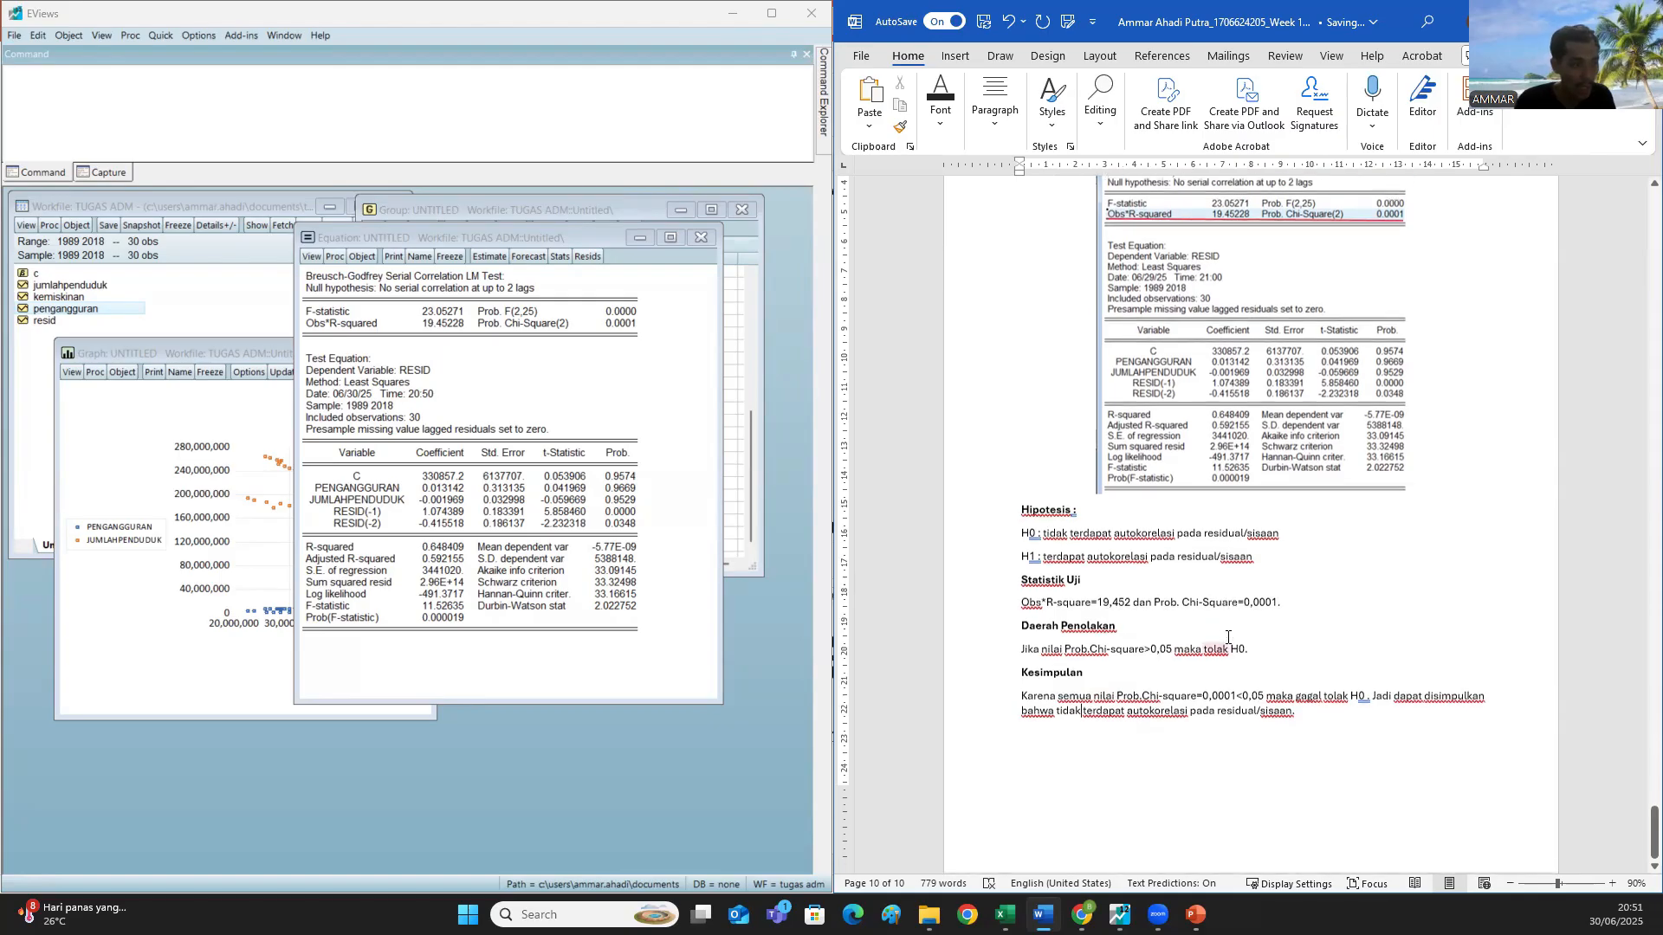